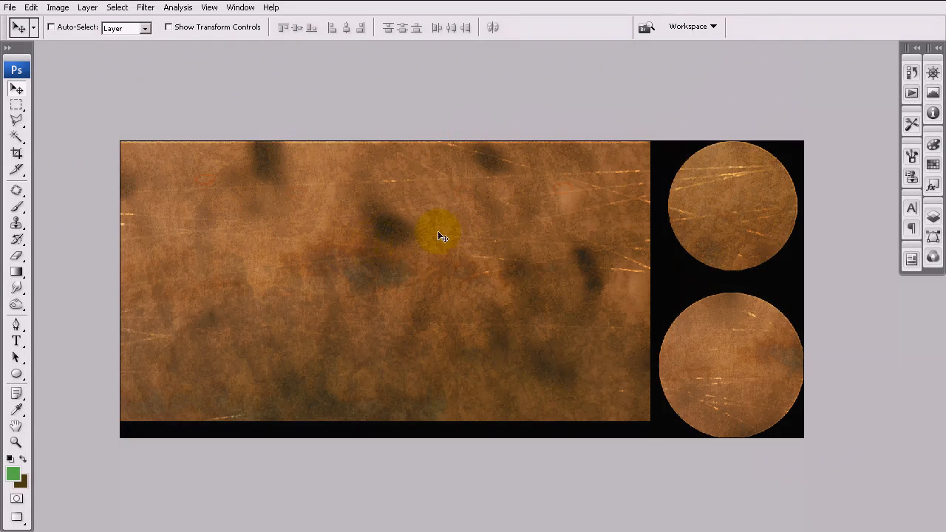
# Step: Hide the slight damage, bottom, top and side groups, and expand the base group down to its plain Color Fill 1 layer
pyautogui.click(931, 217)
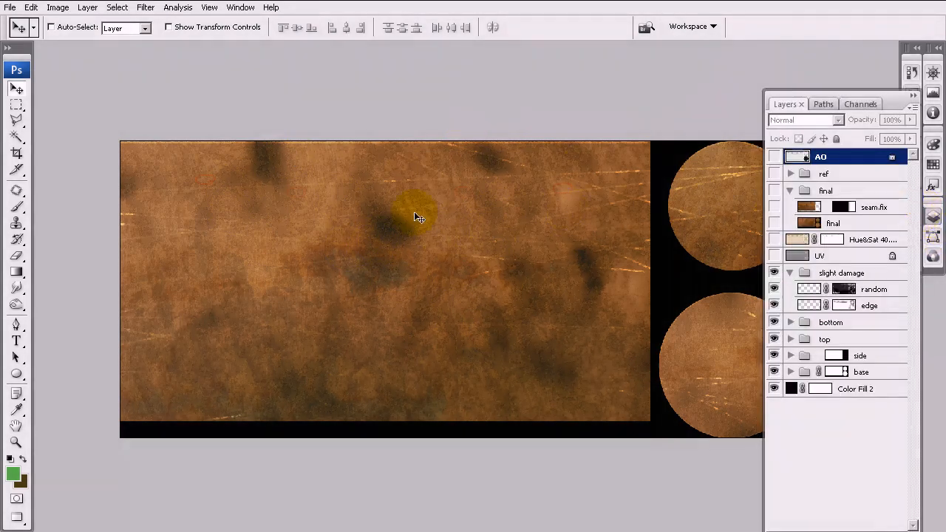
pyautogui.moveTo(537, 238); pyautogui.dragTo(488, 239)
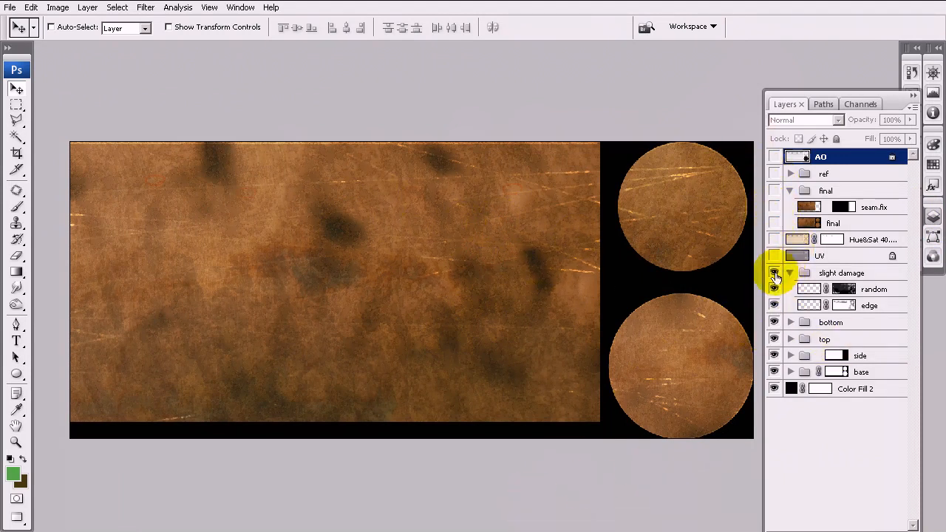
pyautogui.moveTo(774, 279); pyautogui.dragTo(774, 360)
pyautogui.click(789, 373)
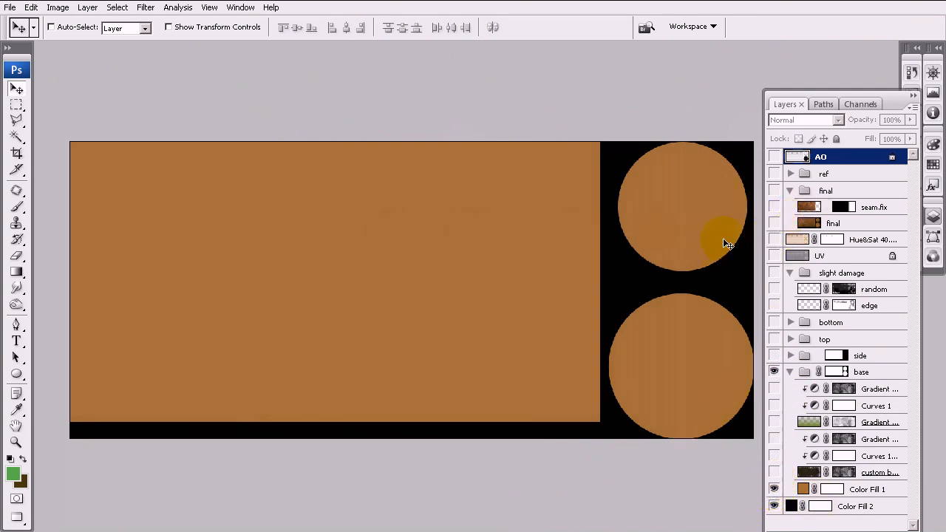
pyautogui.moveTo(513, 268); pyautogui.dragTo(508, 259)
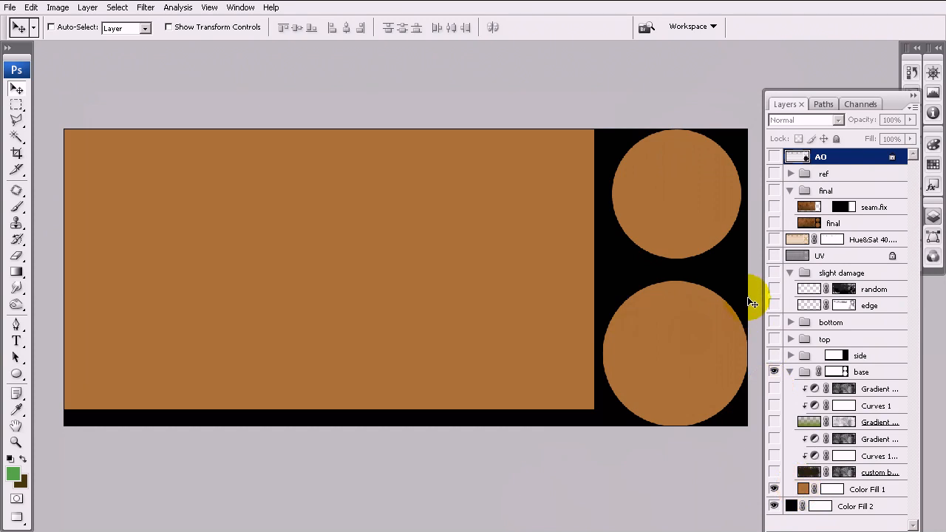
# Step: Show the ref group and bring the copper fuse parts photo into close view
pyautogui.click(774, 173)
pyautogui.click(833, 176)
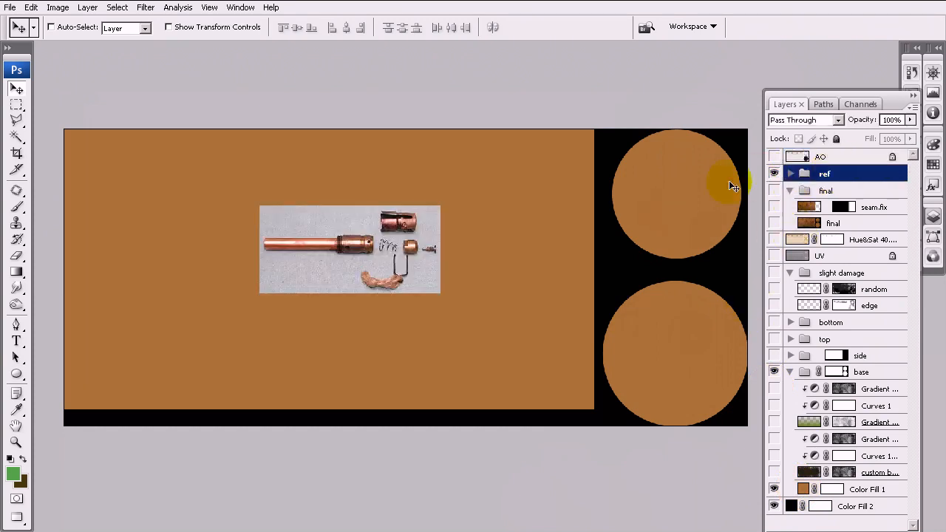
pyautogui.scroll(5, 341, 255)
pyautogui.moveTo(297, 324); pyautogui.dragTo(296, 333)
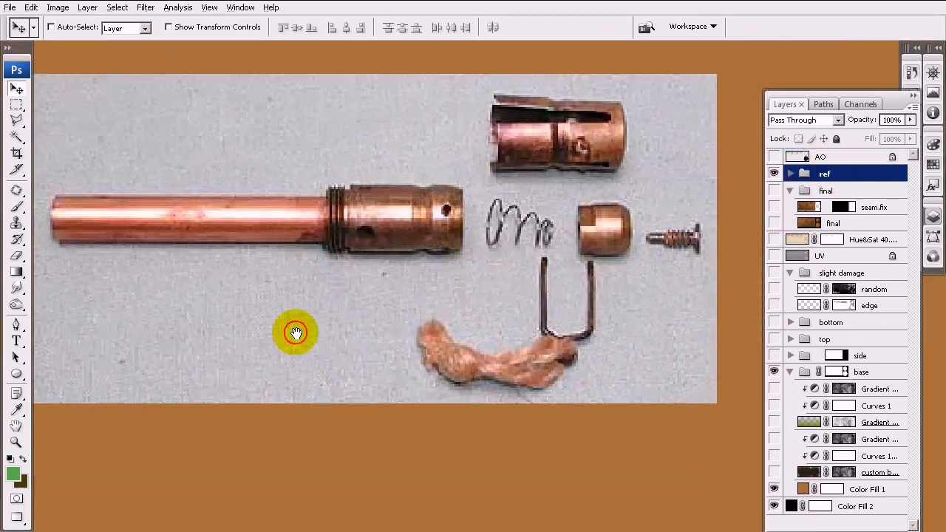
# Step: Try out several copper tones from the reference photo's fuse body and sleeve as the foreground color
pyautogui.click(13, 473)
pyautogui.moveTo(455, 222); pyautogui.dragTo(446, 300)
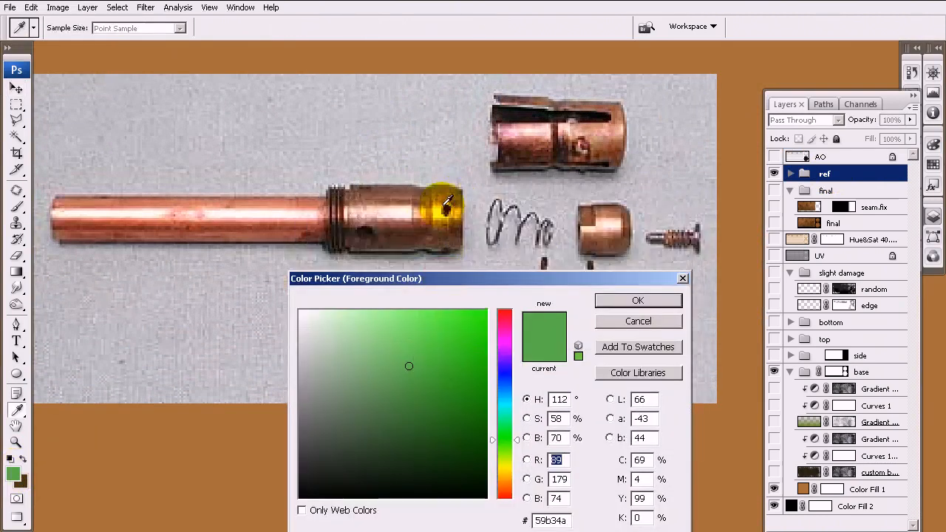
pyautogui.click(432, 210)
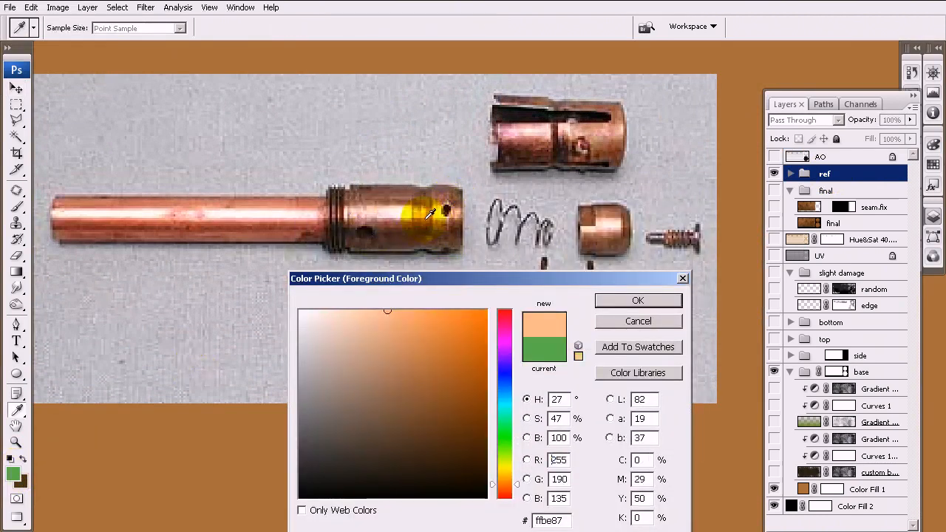
pyautogui.moveTo(432, 213); pyautogui.dragTo(411, 220)
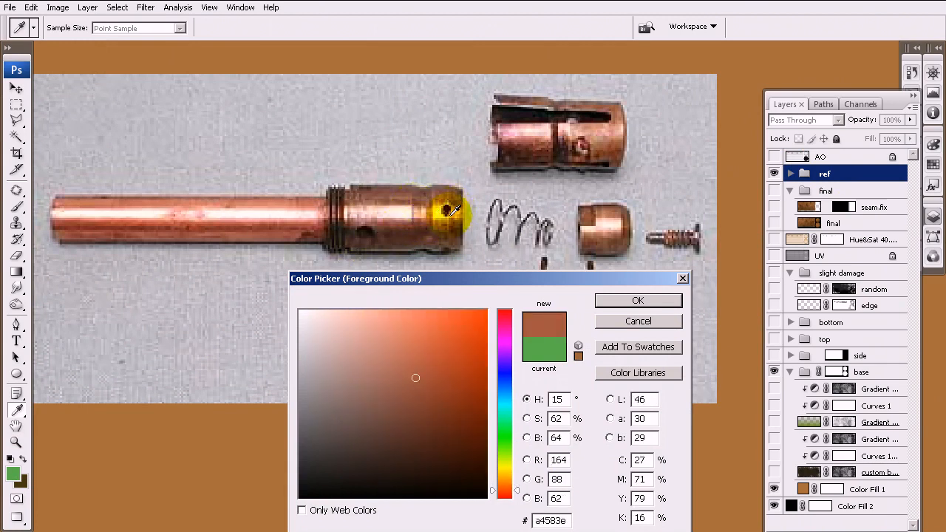
pyautogui.moveTo(456, 215); pyautogui.dragTo(323, 221)
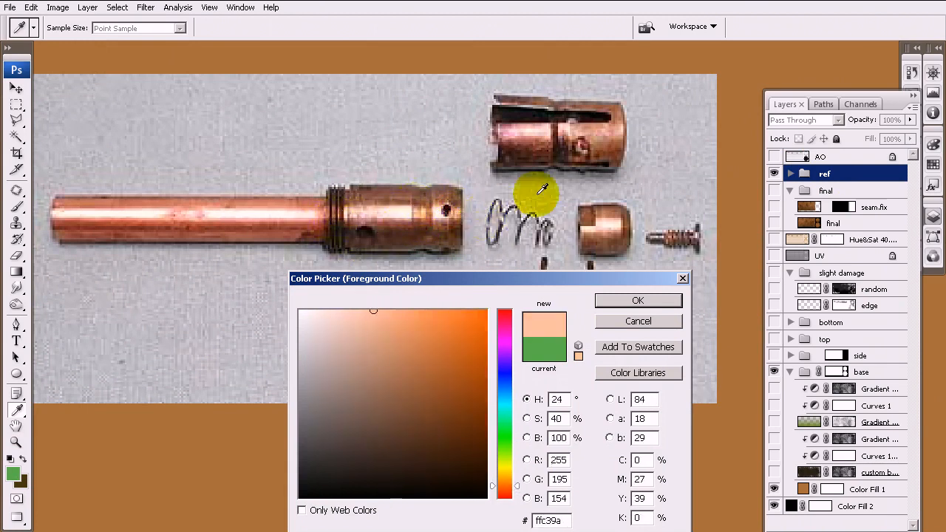
pyautogui.click(618, 139)
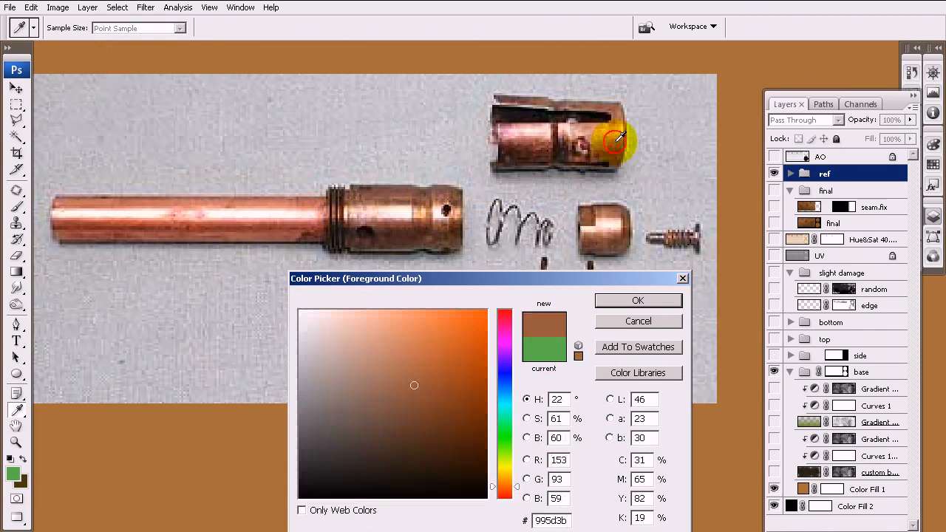
pyautogui.click(653, 322)
pyautogui.click(877, 489)
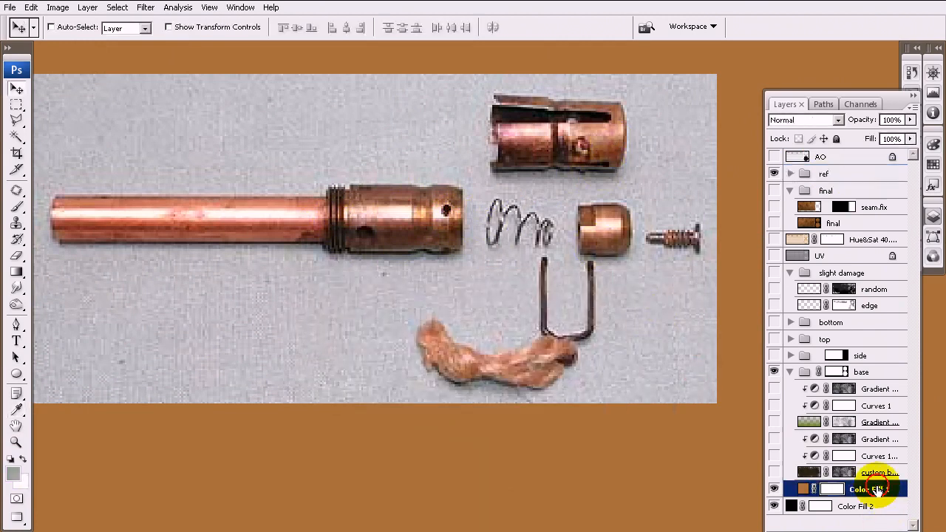
pyautogui.click(838, 531)
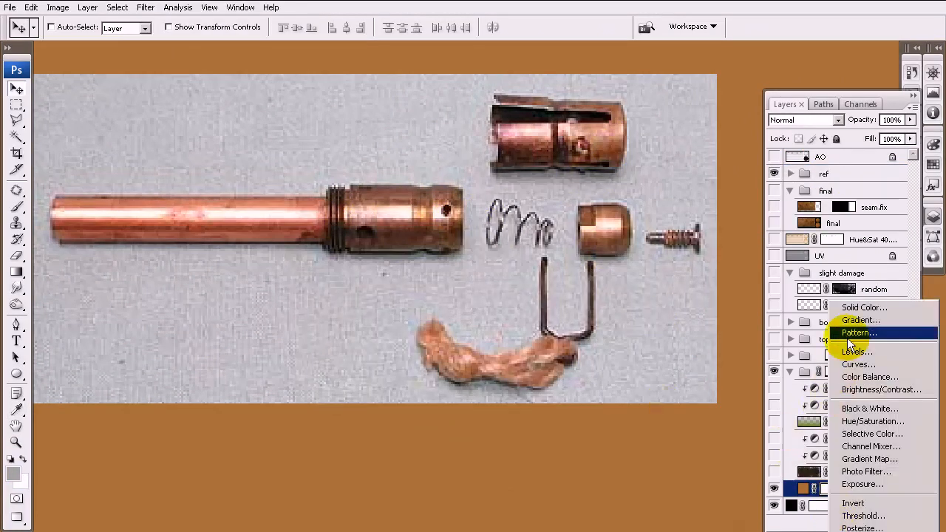
pyautogui.click(838, 531)
pyautogui.click(840, 531)
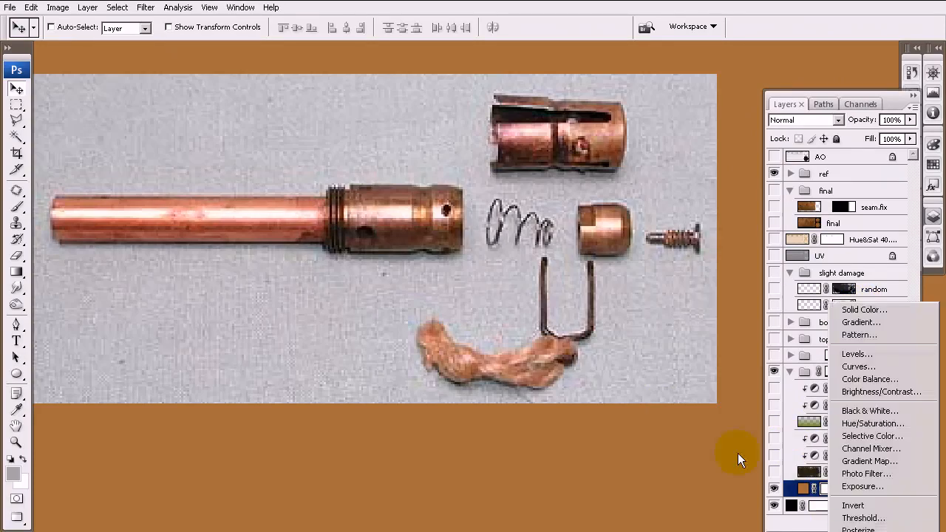
pyautogui.click(858, 312)
pyautogui.click(627, 328)
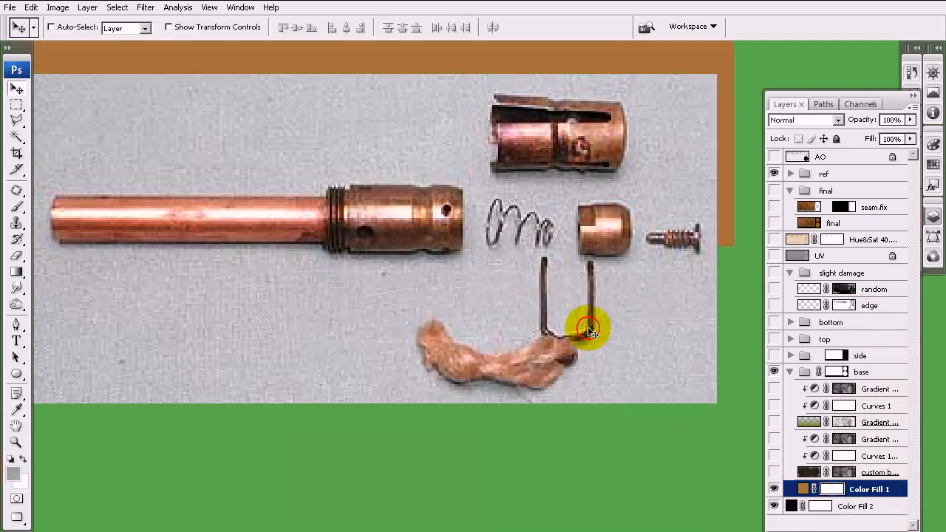
pyautogui.click(12, 474)
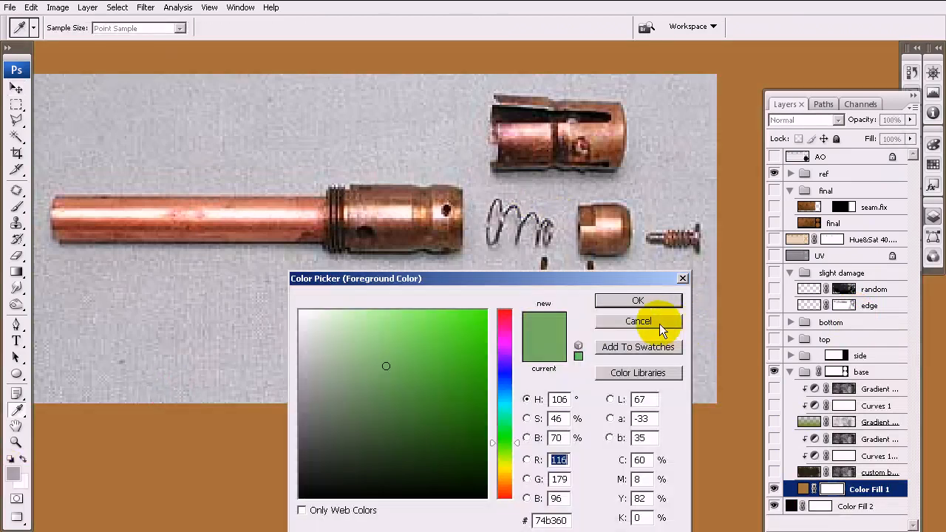
pyautogui.click(613, 216)
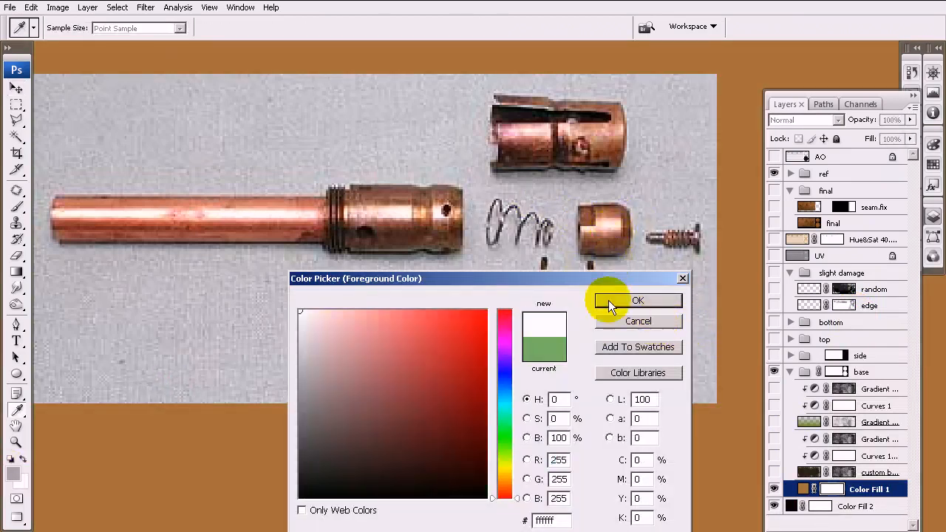
pyautogui.click(646, 319)
# Step: With the ref group active, set the foreground color to a copper tone sampled from the fuse body in the photo
pyautogui.click(828, 173)
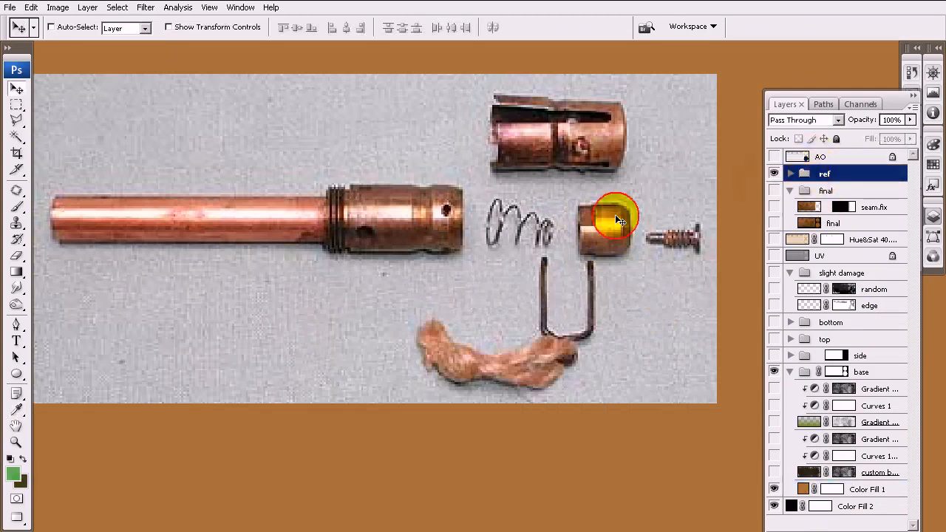
pyautogui.click(16, 476)
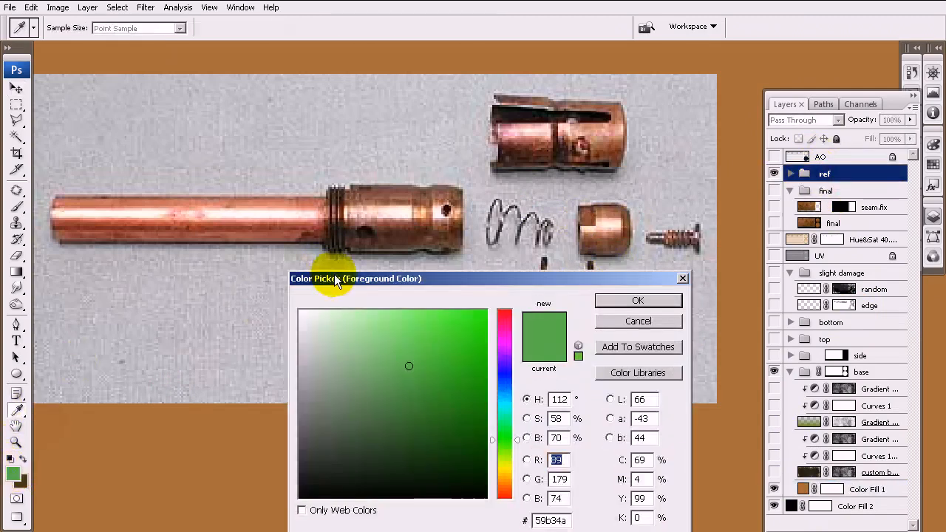
pyautogui.click(428, 213)
pyautogui.click(598, 299)
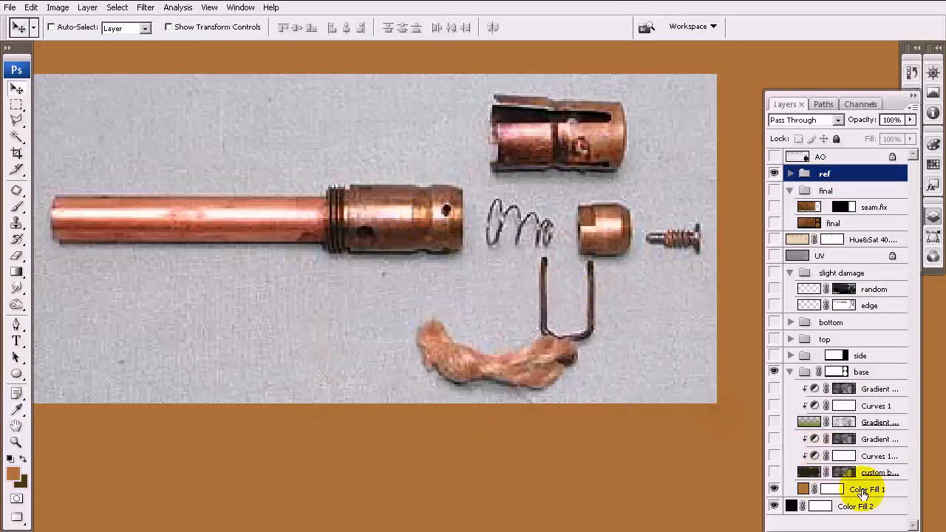
# Step: Try to add a solid color fill layer above Color Fill 1 in the sampled copper tone
pyautogui.click(842, 491)
pyautogui.click(850, 526)
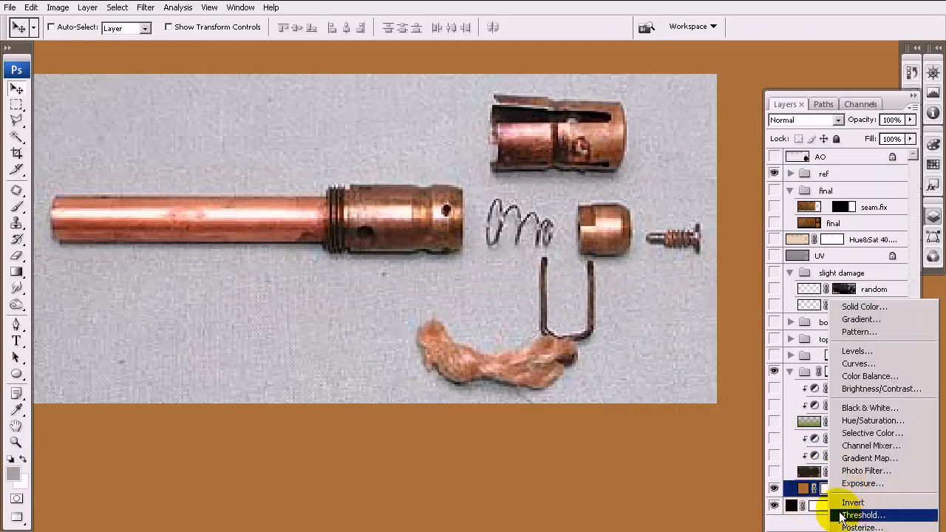
pyautogui.click(843, 306)
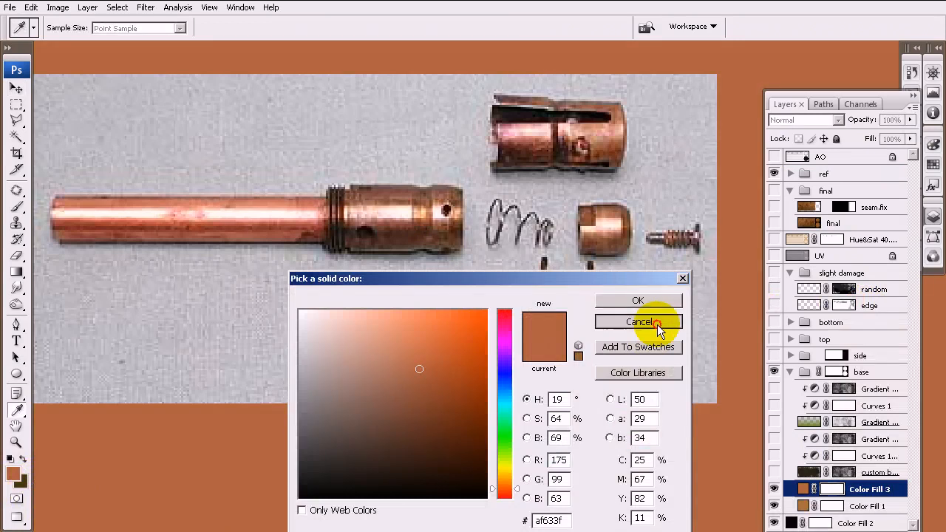
pyautogui.click(657, 325)
# Step: Show the custom brush layer directly above Color Fill 1 and hide the ref group
pyautogui.click(773, 473)
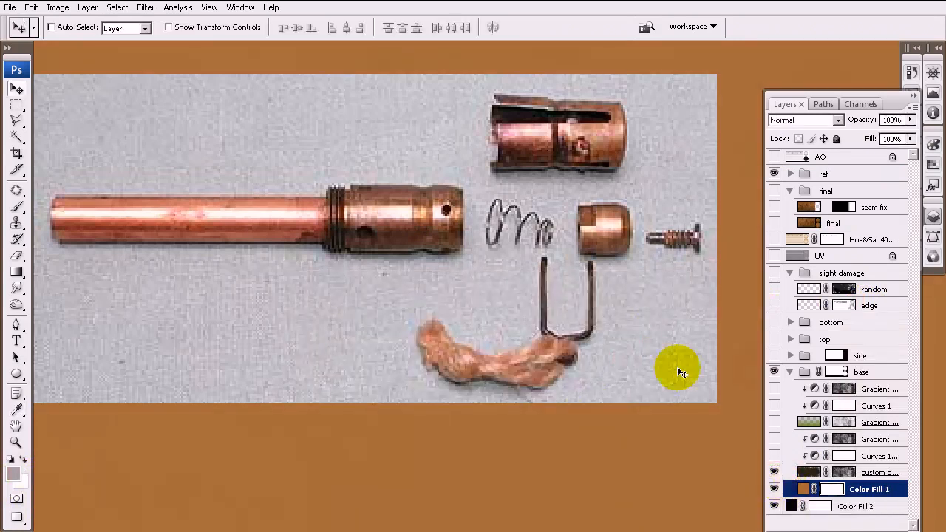
pyautogui.scroll(-5, 616, 333)
pyautogui.click(773, 173)
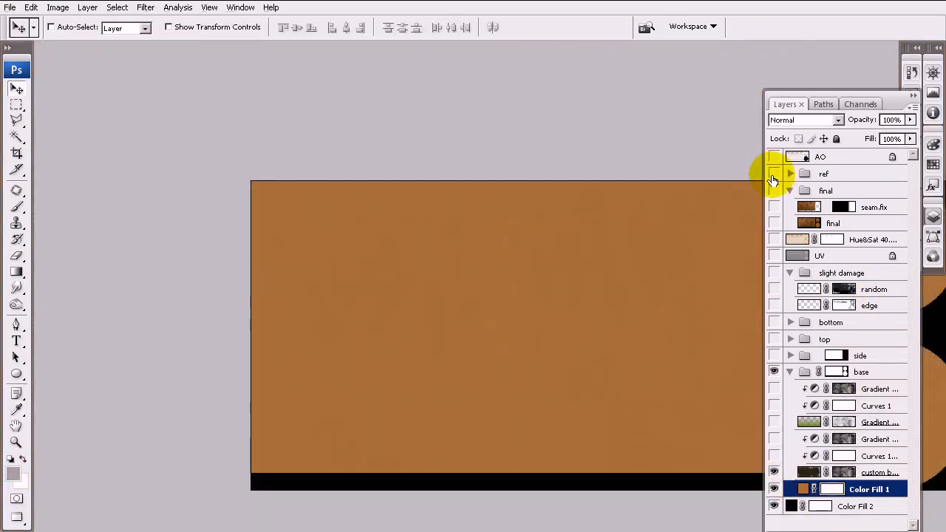
pyautogui.moveTo(687, 260); pyautogui.dragTo(493, 237)
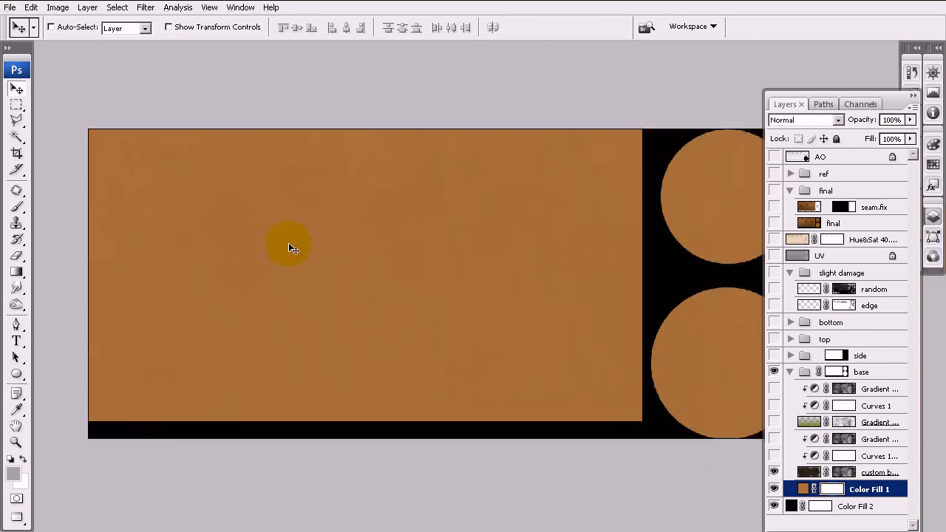
# Step: Switch to the SplatterSmear0040_L.jpg document and review its color channels
pyautogui.click(243, 7)
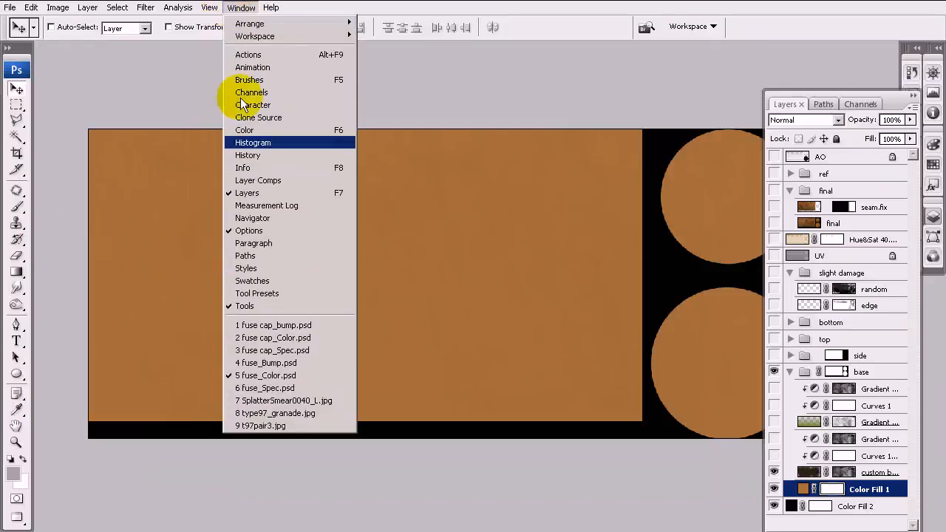
pyautogui.click(294, 401)
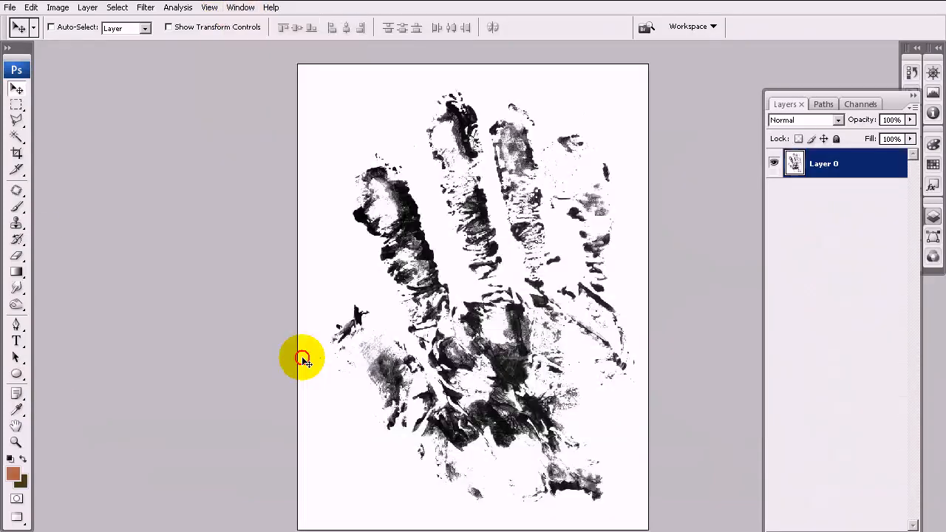
pyautogui.click(868, 108)
pyautogui.click(823, 134)
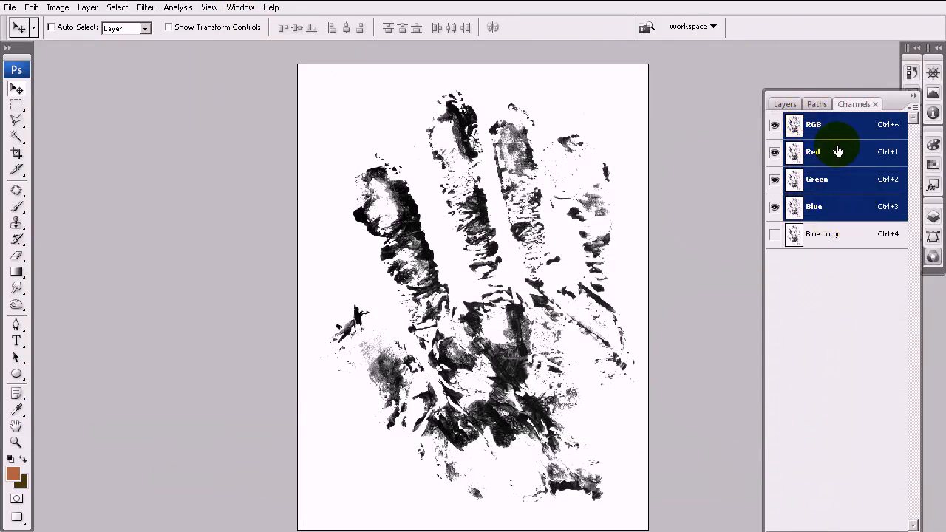
# Step: Revert the splatter image to its original opening snapshot and display its layers
pyautogui.click(913, 73)
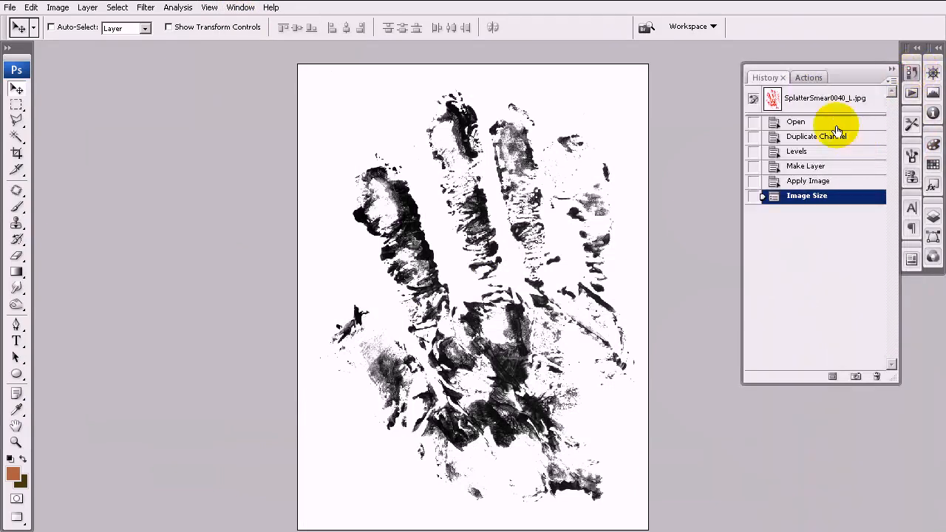
pyautogui.click(817, 98)
pyautogui.click(931, 215)
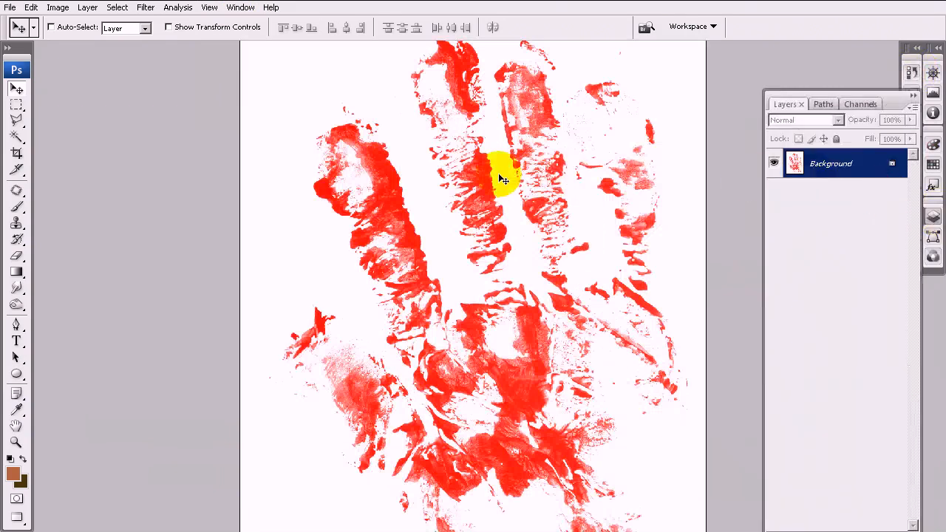
# Step: Examine the red handprint's smear and splatter details, both up close and as a whole
pyautogui.hotkey('ctrl', 'alt', '0')
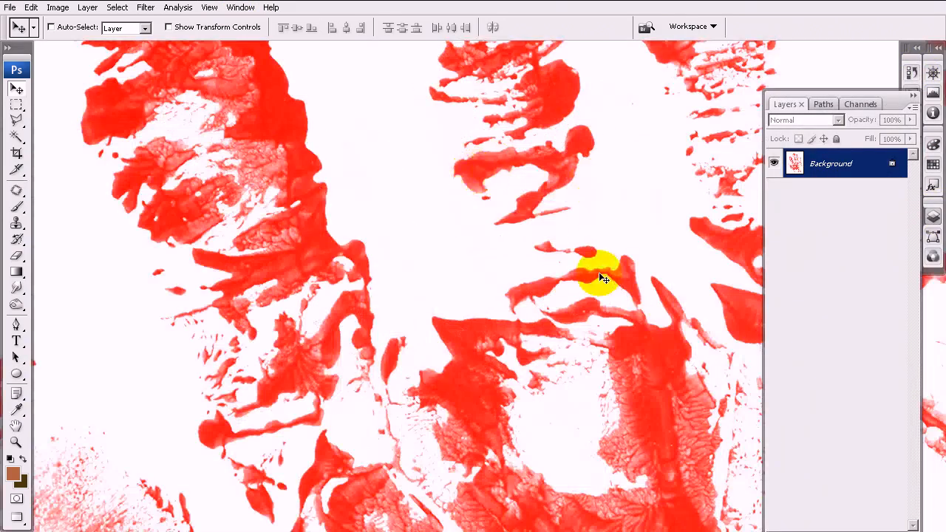
pyautogui.moveTo(521, 173); pyautogui.dragTo(595, 364)
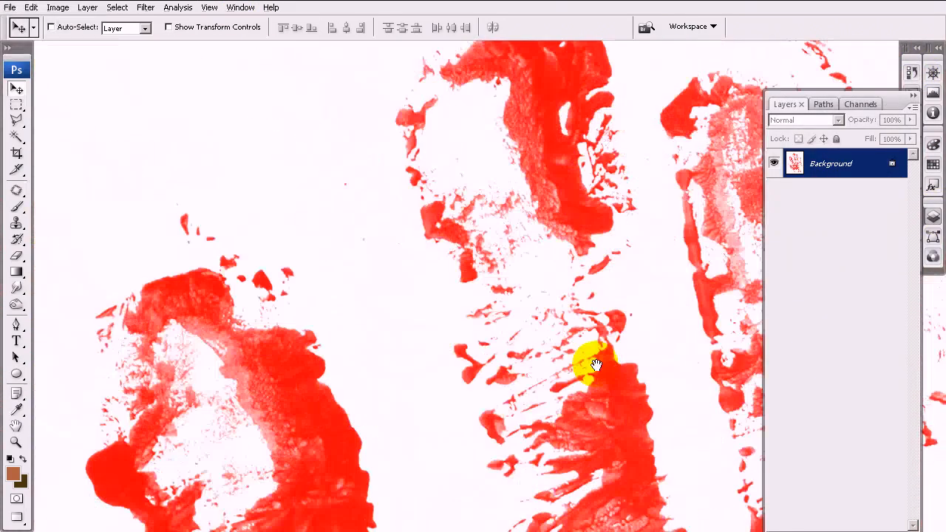
pyautogui.scroll(-8, 570, 283)
pyautogui.moveTo(662, 366); pyautogui.dragTo(566, 213)
pyautogui.scroll(-2, 575, 234)
pyautogui.scroll(-2, 574, 234)
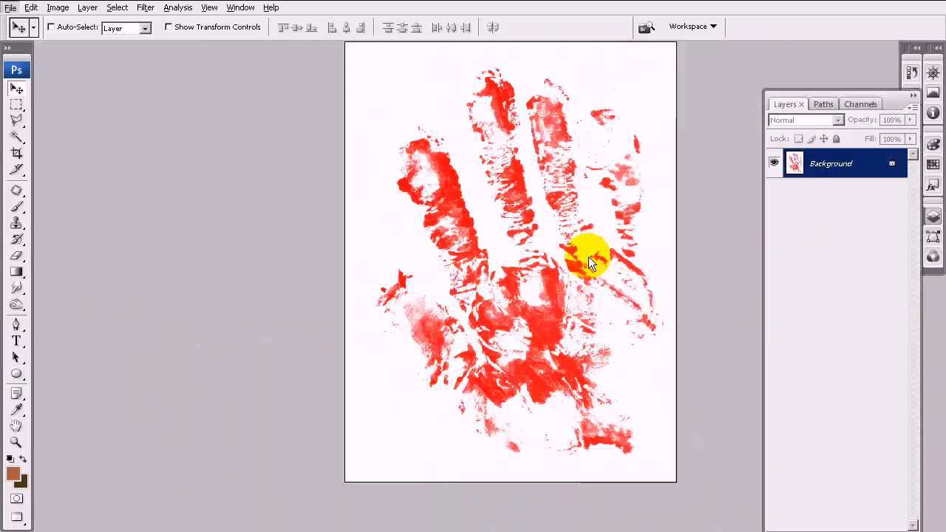
pyautogui.moveTo(598, 288); pyautogui.dragTo(589, 316)
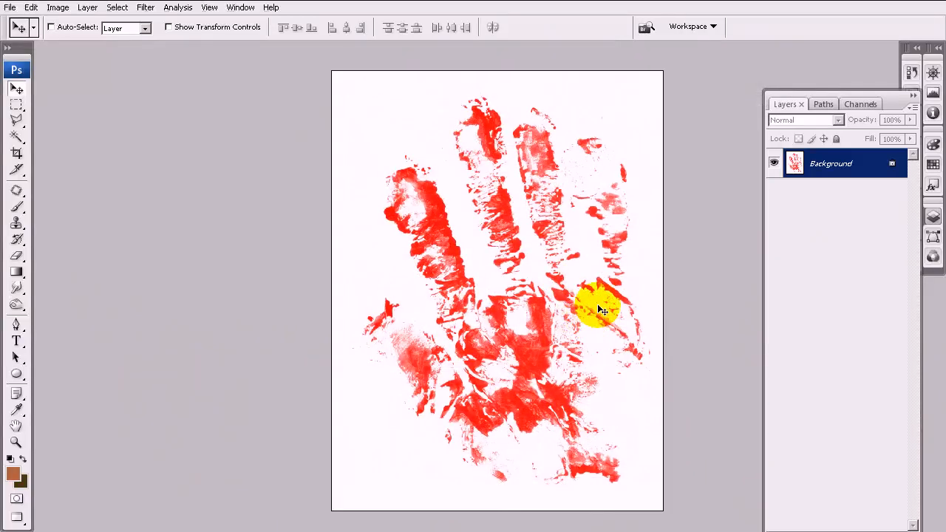
pyautogui.scroll(4, 602, 310)
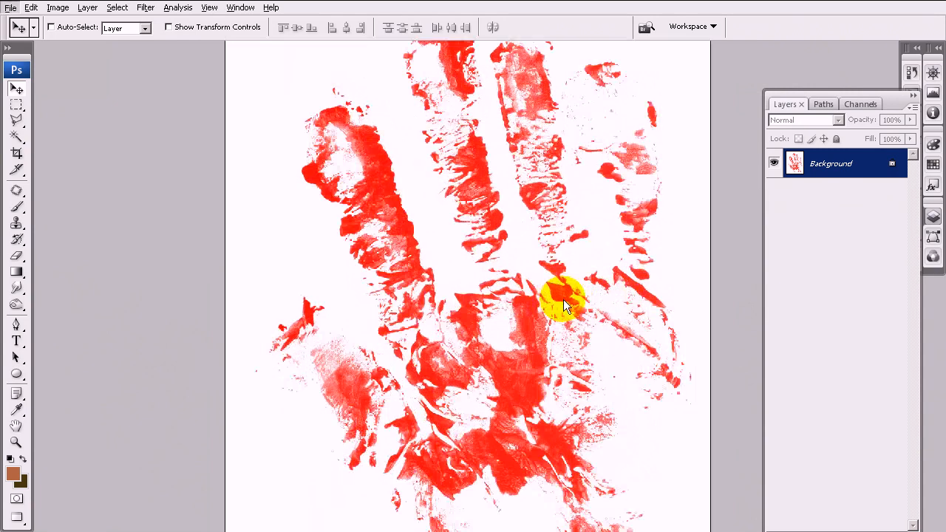
# Step: Inspect the fingers, palm and wrist areas of the red handprint at several magnifications
pyautogui.scroll(1, 600, 299)
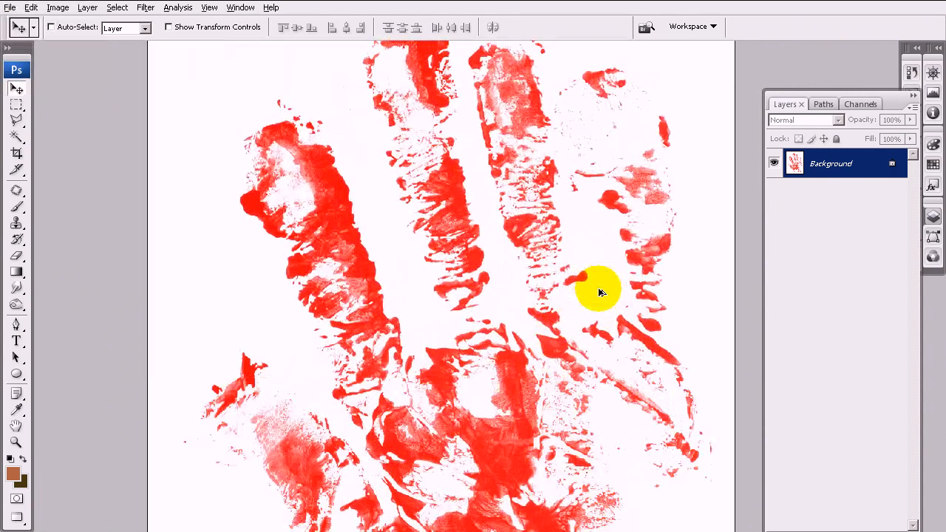
pyautogui.scroll(-3, 600, 293)
pyautogui.moveTo(633, 338); pyautogui.dragTo(540, 176)
pyautogui.moveTo(473, 163); pyautogui.dragTo(554, 239)
pyautogui.scroll(-1, 597, 268)
pyautogui.scroll(2, 598, 272)
pyautogui.scroll(3, 595, 273)
pyautogui.hotkey('alt', 'space')
pyautogui.scroll(-3, 669, 318)
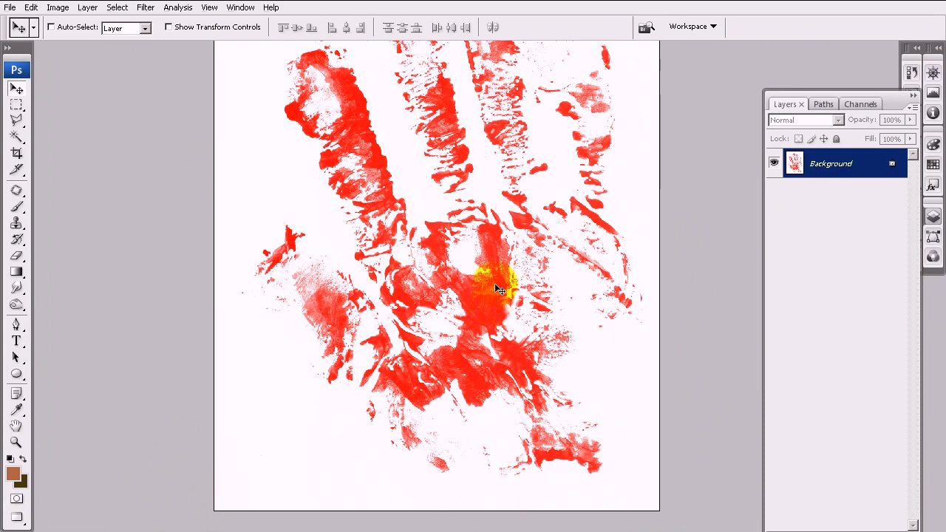
pyautogui.moveTo(453, 191); pyautogui.dragTo(460, 259)
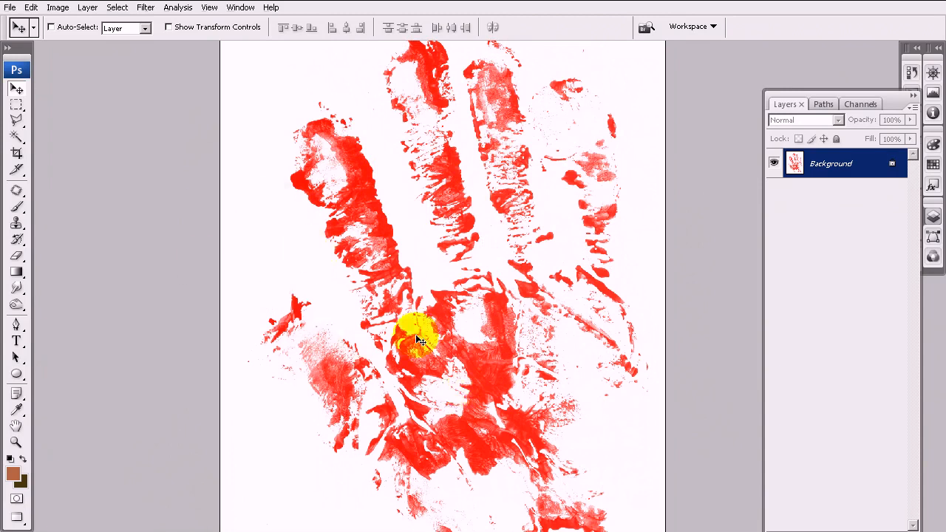
# Step: View the handprint's Red, Green and Blue channels individually and check them against the RGB composite
pyautogui.click(851, 105)
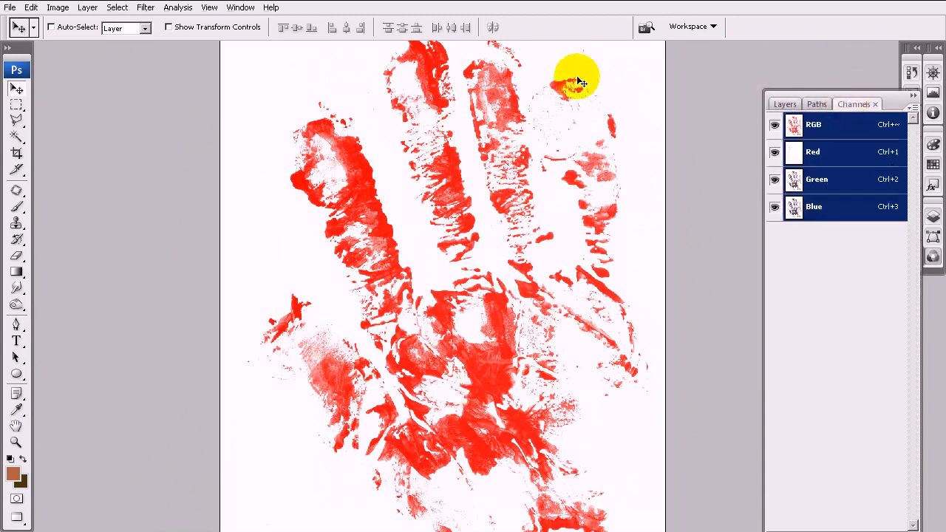
pyautogui.click(824, 153)
pyautogui.click(824, 181)
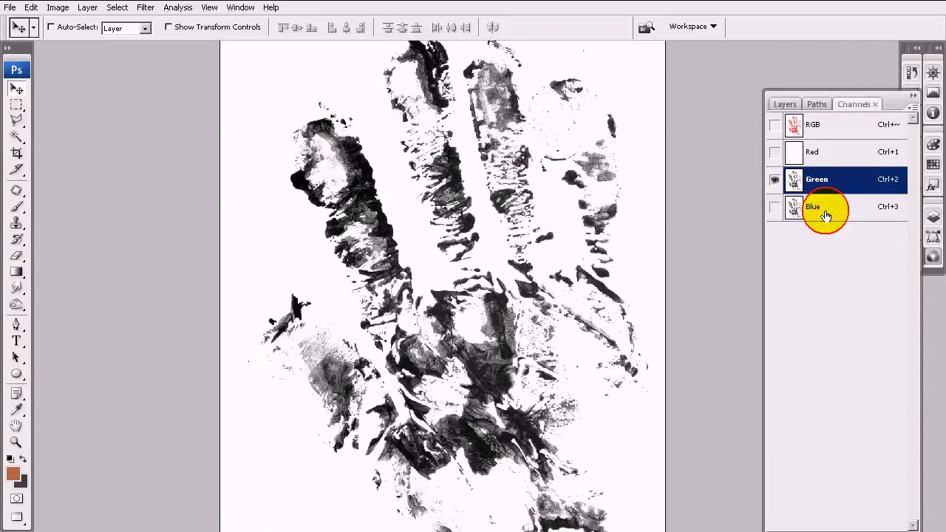
pyautogui.click(825, 212)
pyautogui.click(818, 129)
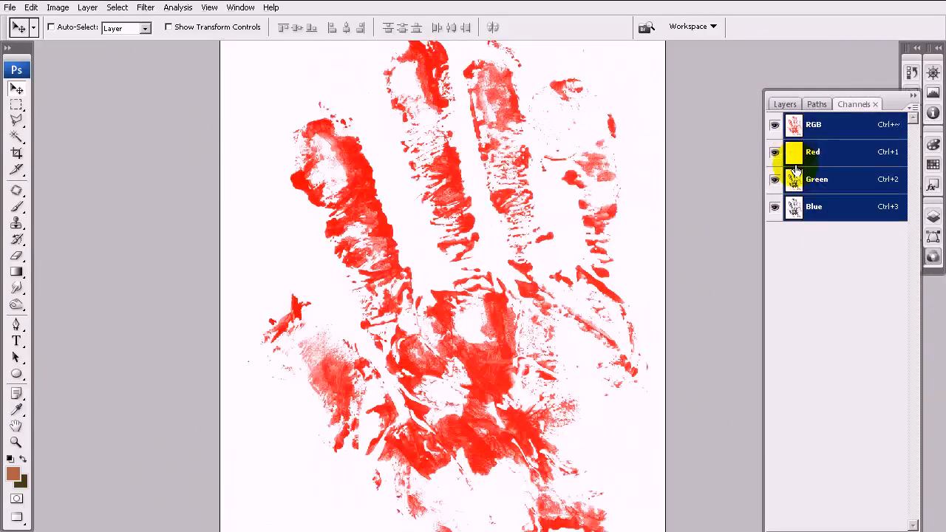
pyautogui.click(837, 154)
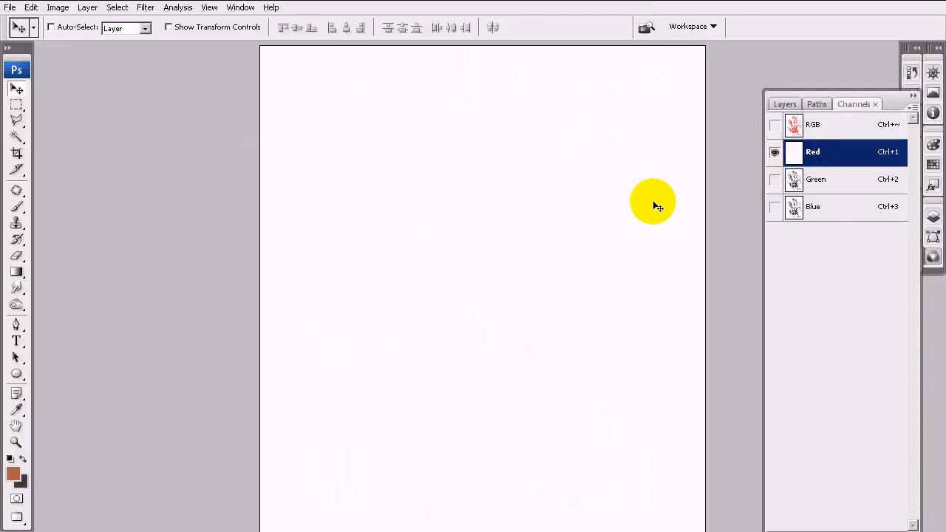
pyautogui.click(808, 126)
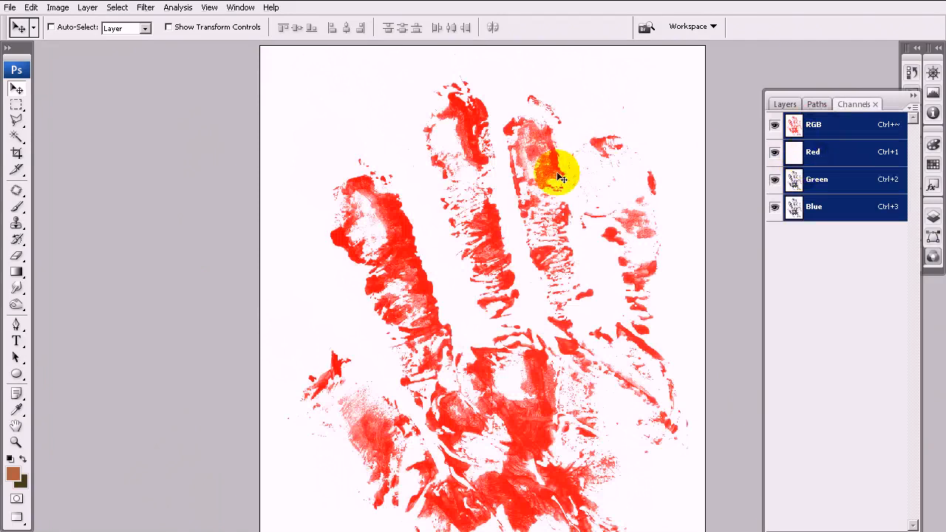
pyautogui.click(844, 161)
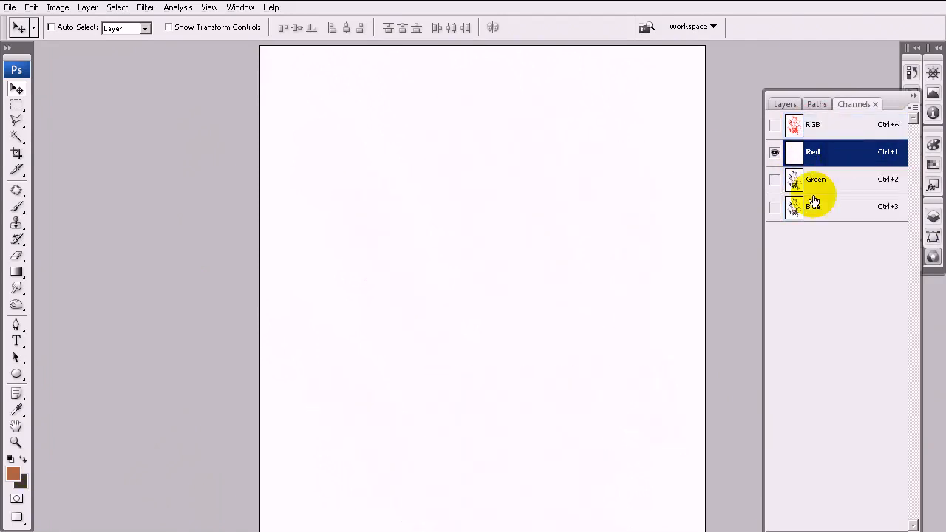
pyautogui.click(815, 182)
pyautogui.click(822, 205)
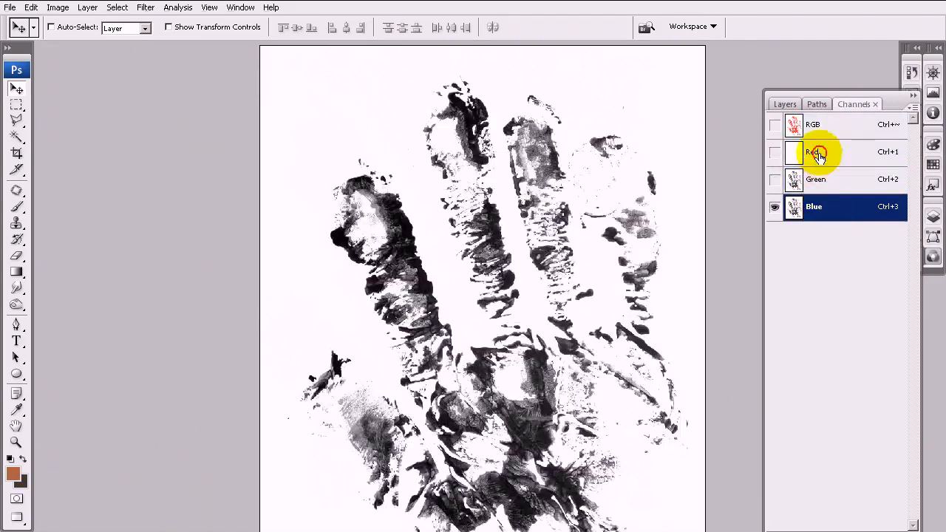
pyautogui.click(813, 152)
# Step: Compare the Green and Blue channels repeatedly for contrast and detail, ending on the RGB composite
pyautogui.click(807, 191)
pyautogui.click(836, 218)
pyautogui.click(817, 182)
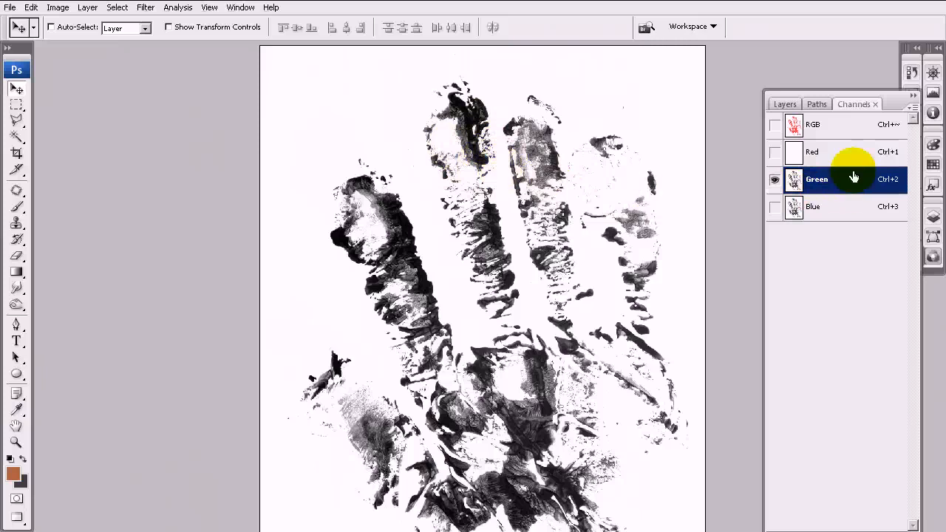
pyautogui.click(831, 216)
pyautogui.click(824, 190)
pyautogui.click(832, 206)
pyautogui.click(827, 184)
pyautogui.click(835, 209)
pyautogui.click(832, 180)
pyautogui.click(837, 211)
pyautogui.click(843, 185)
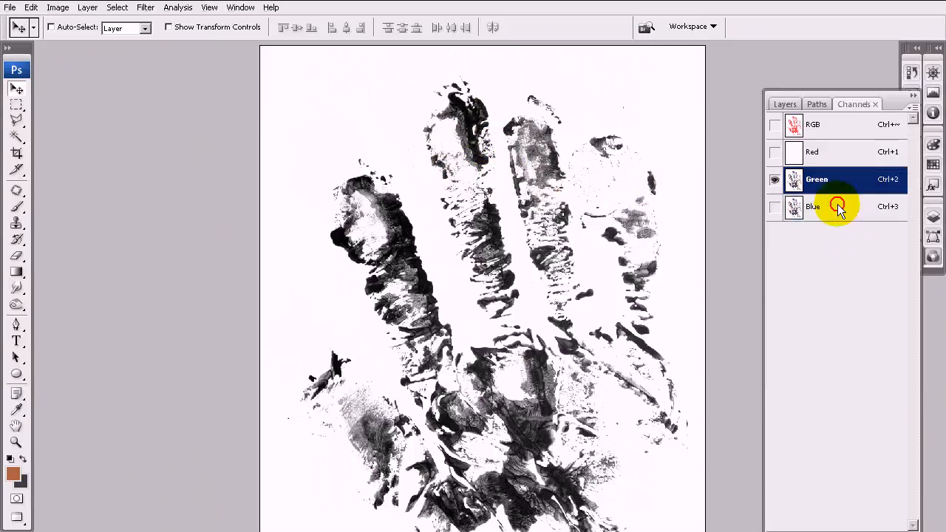
pyautogui.click(817, 127)
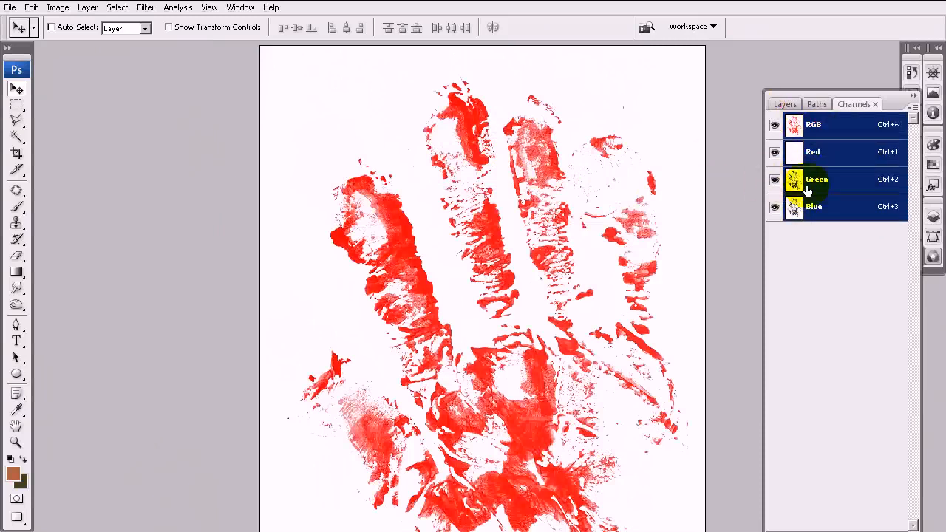
# Step: Duplicate the Blue channel and strengthen the copy's contrast with Levels, adjusting its midtones and lowering its white input level
pyautogui.click(841, 211)
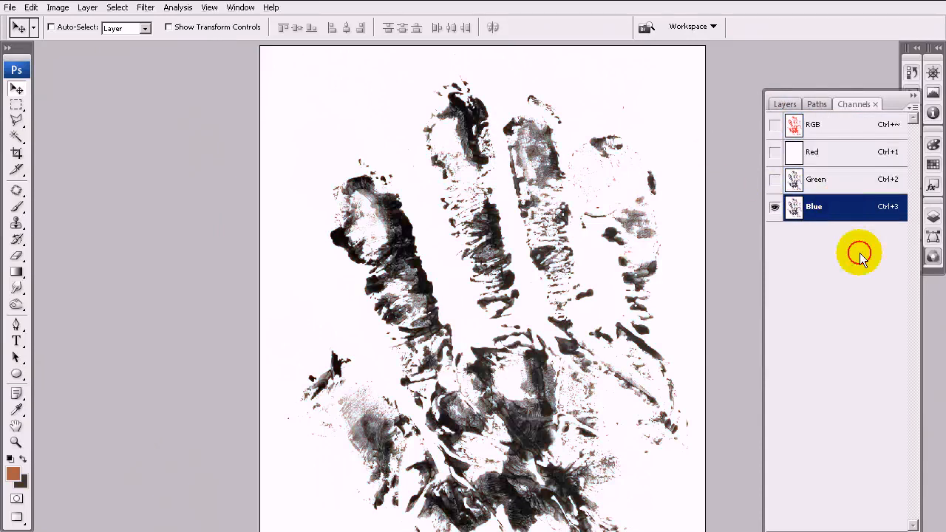
pyautogui.moveTo(841, 212); pyautogui.dragTo(879, 531)
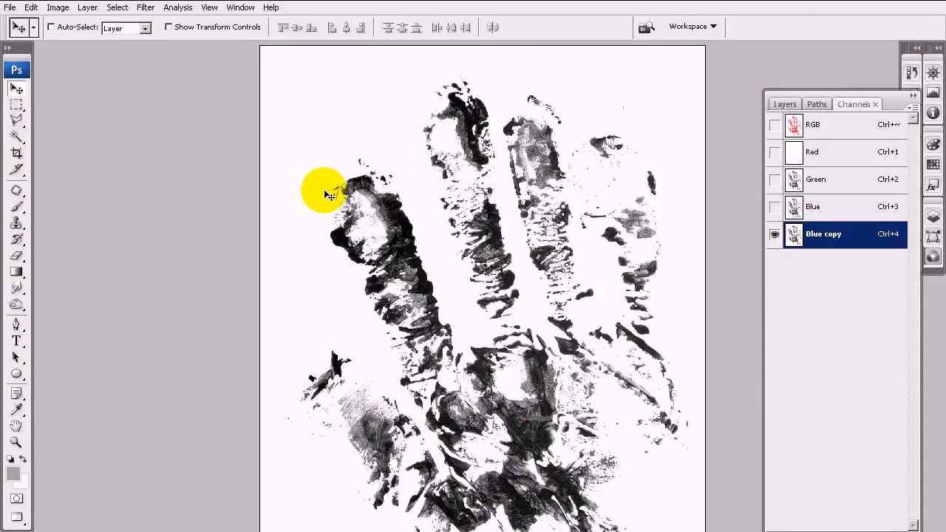
pyautogui.hotkey('ctrl', 'l')
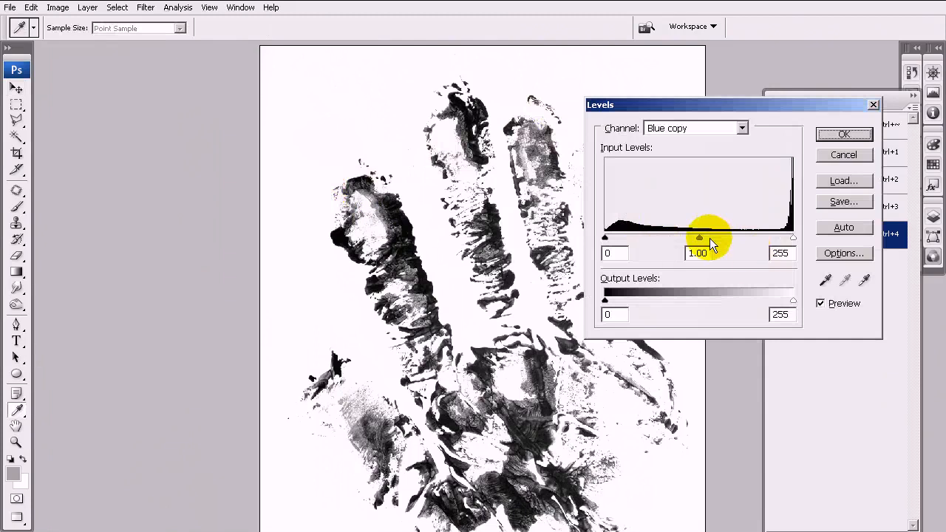
pyautogui.moveTo(700, 238); pyautogui.dragTo(687, 236)
pyautogui.moveTo(793, 239); pyautogui.dragTo(753, 237)
pyautogui.moveTo(670, 237); pyautogui.dragTo(698, 238)
pyautogui.click(844, 133)
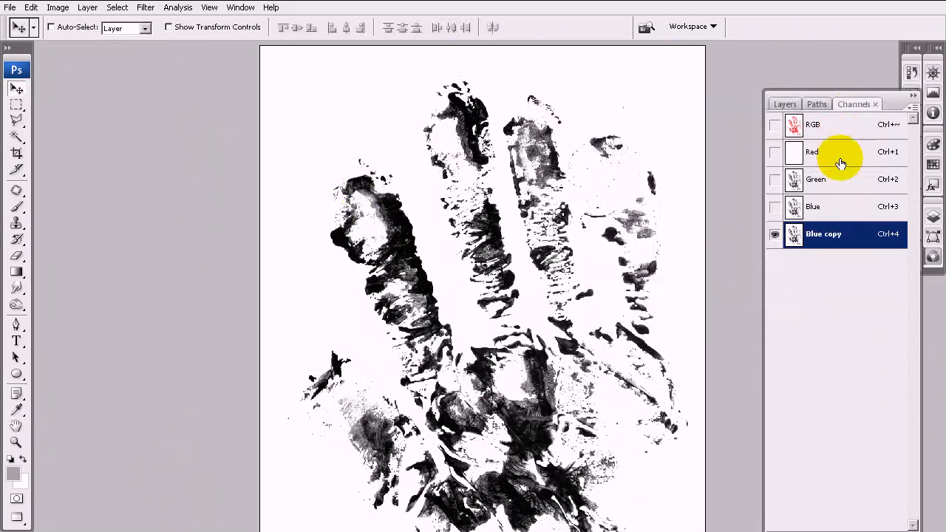
# Step: Compare the original Blue channel with the Levels-adjusted Blue copy channel
pyautogui.click(838, 210)
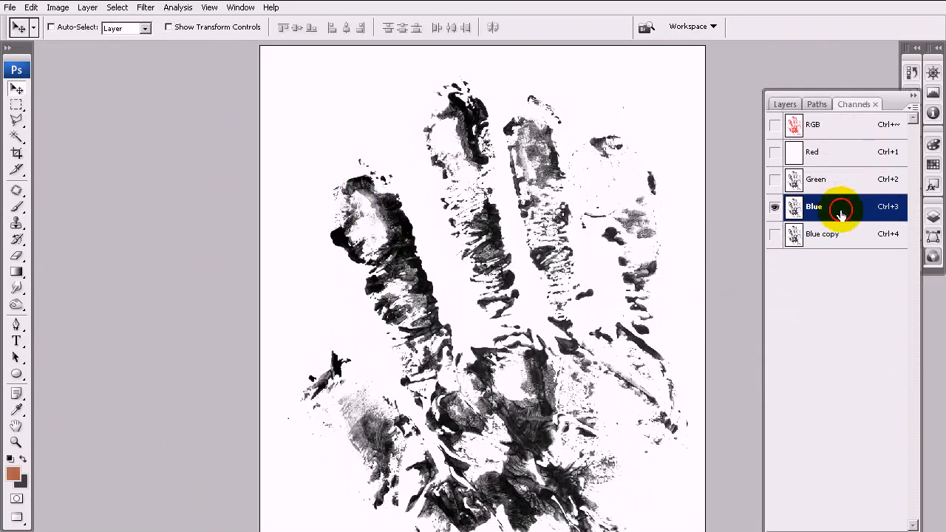
pyautogui.click(840, 232)
pyautogui.hotkey('ctrl', '3')
pyautogui.click(839, 235)
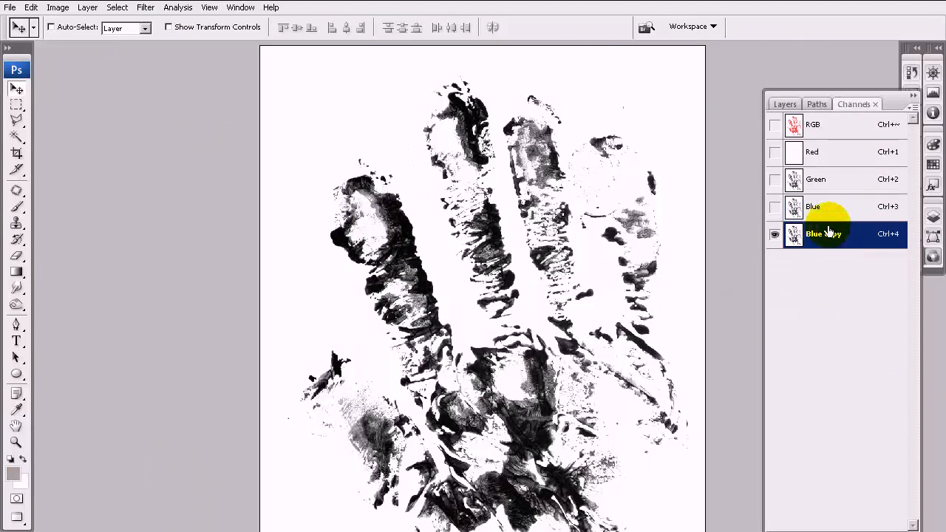
# Step: Restore the RGB composite view and convert the Background into a regular layer named Layer 0
pyautogui.click(840, 125)
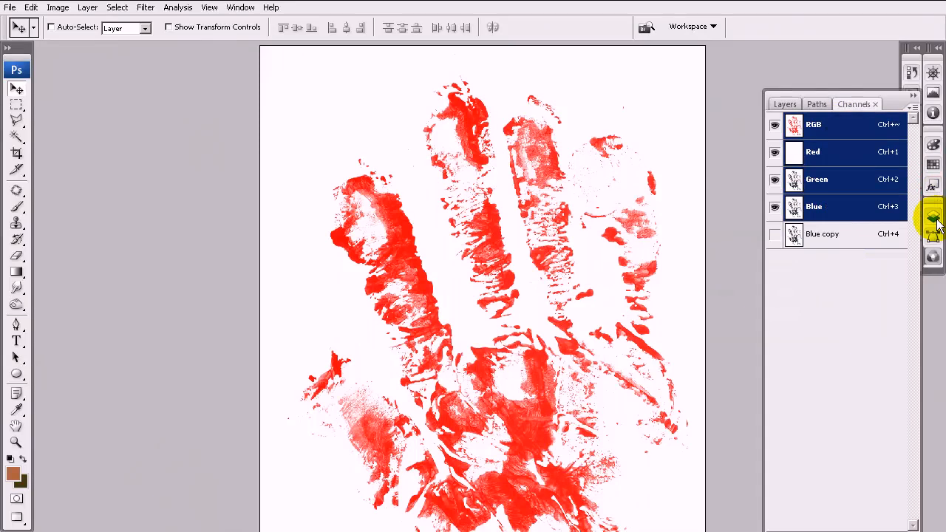
pyautogui.click(932, 209)
pyautogui.doubleClick(830, 165)
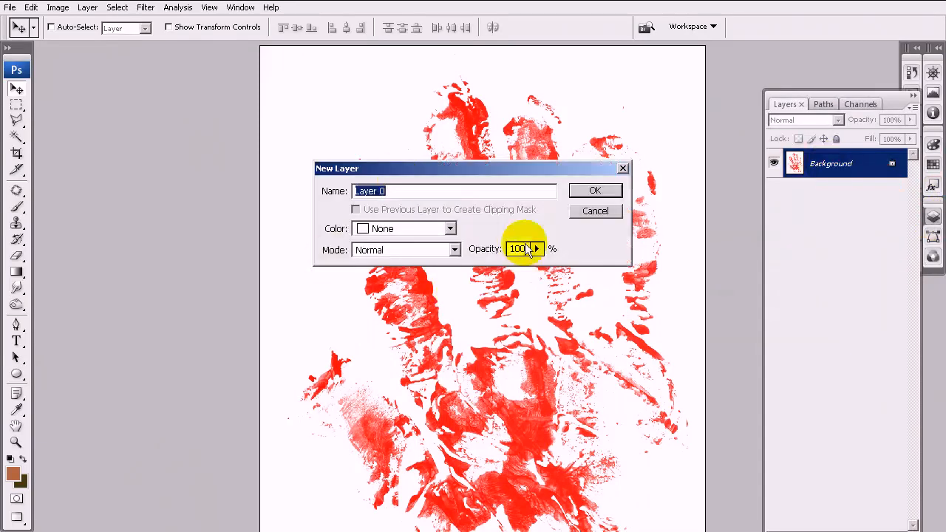
pyautogui.click(590, 191)
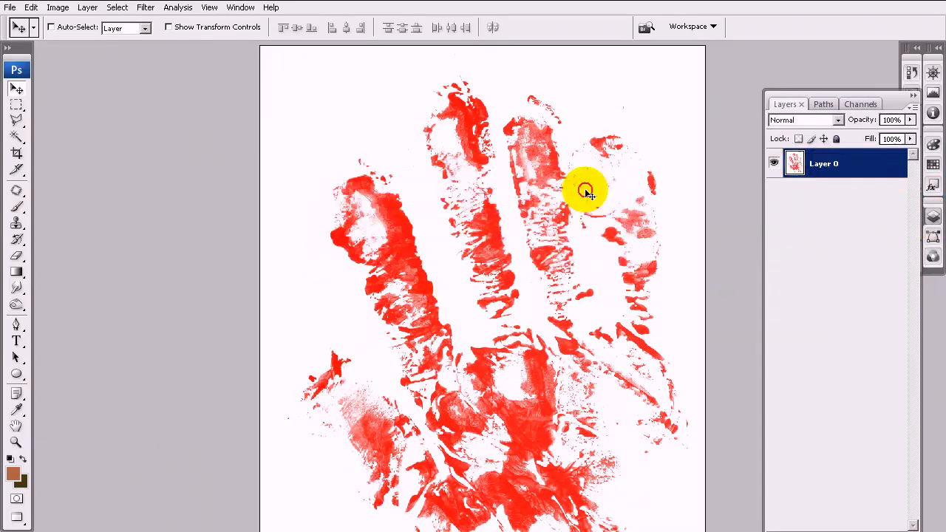
# Step: Use Apply Image to put the merged Blue copy channel onto Layer 0 with Normal blending at 100% opacity
pyautogui.click(57, 8)
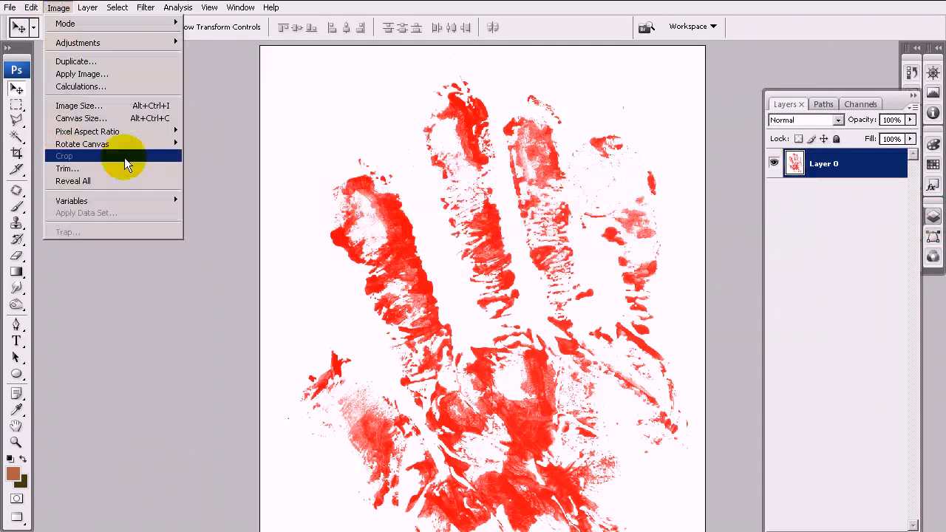
pyautogui.click(88, 74)
pyautogui.click(698, 163)
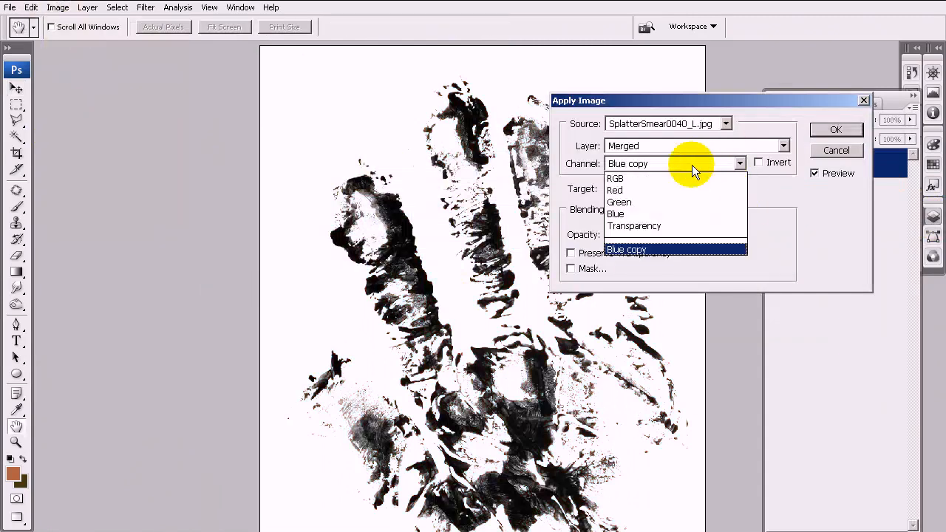
pyautogui.click(640, 249)
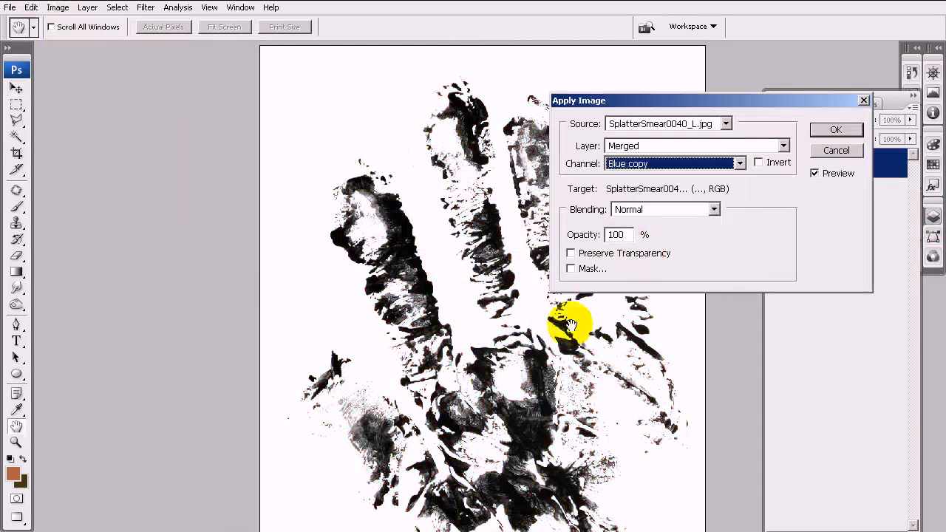
pyautogui.click(669, 209)
pyautogui.click(635, 257)
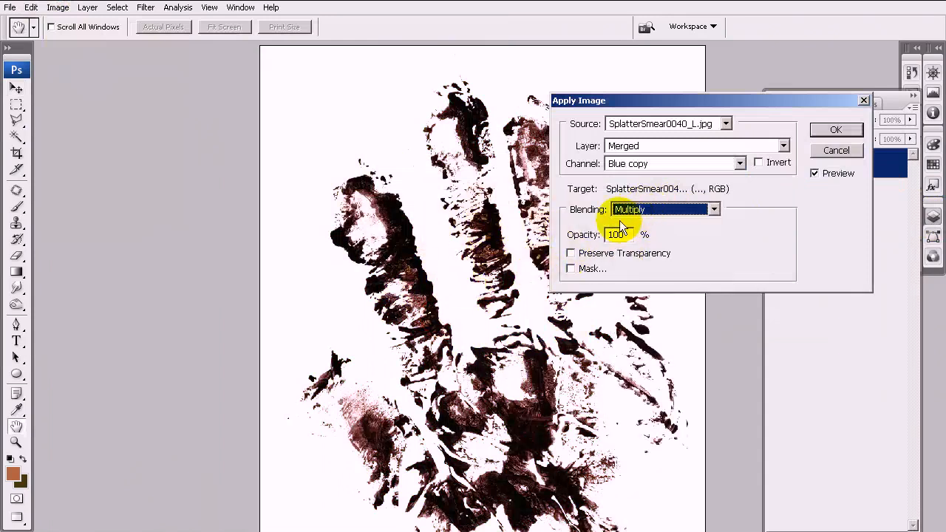
pyautogui.click(672, 211)
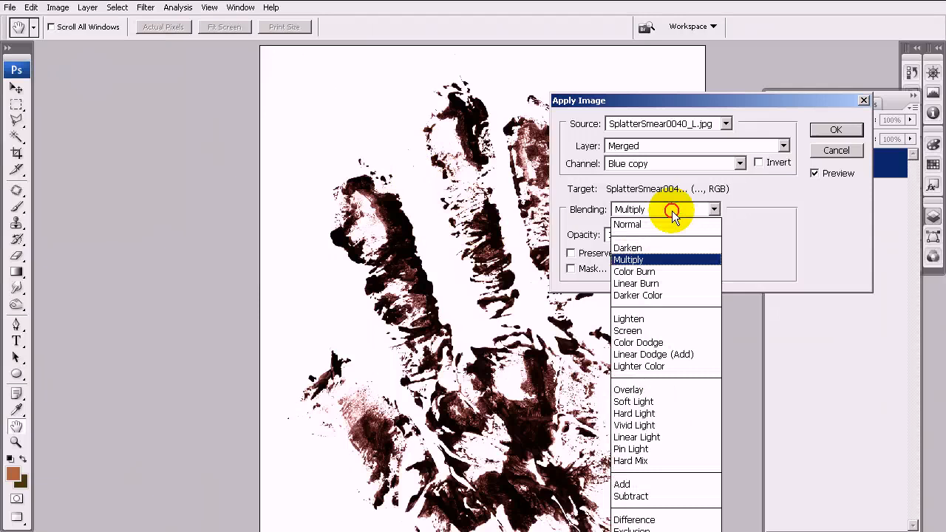
pyautogui.click(628, 224)
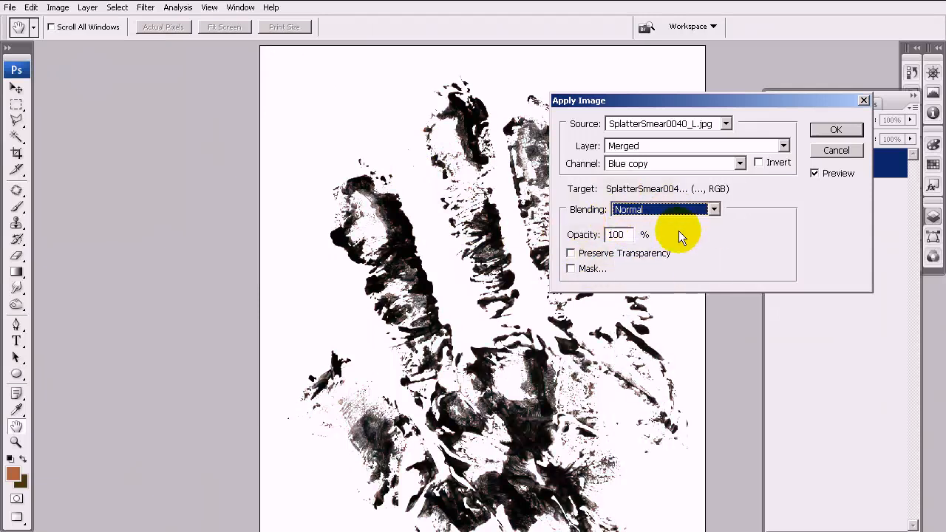
pyautogui.click(835, 130)
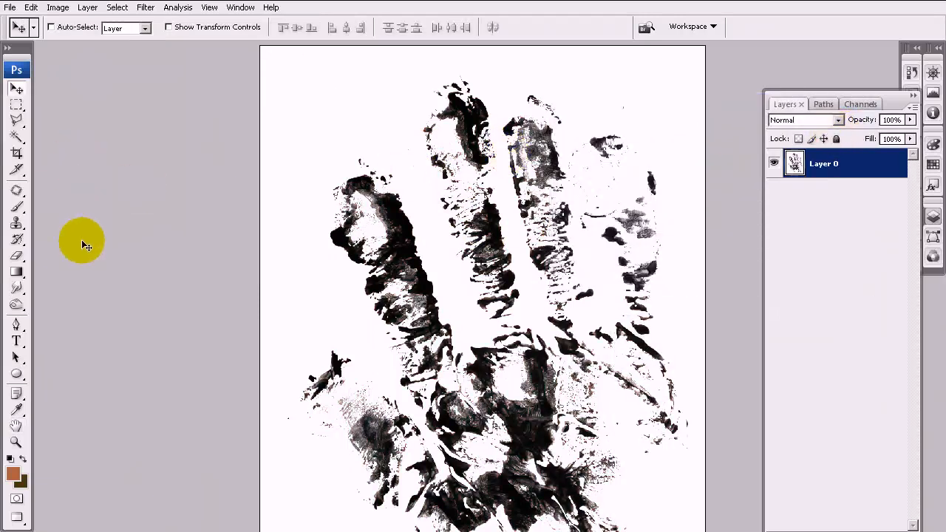
# Step: Resize the handprint image to a height of 2000 pixels with constrained proportions and Bicubic Sharper resampling
pyautogui.click(33, 9)
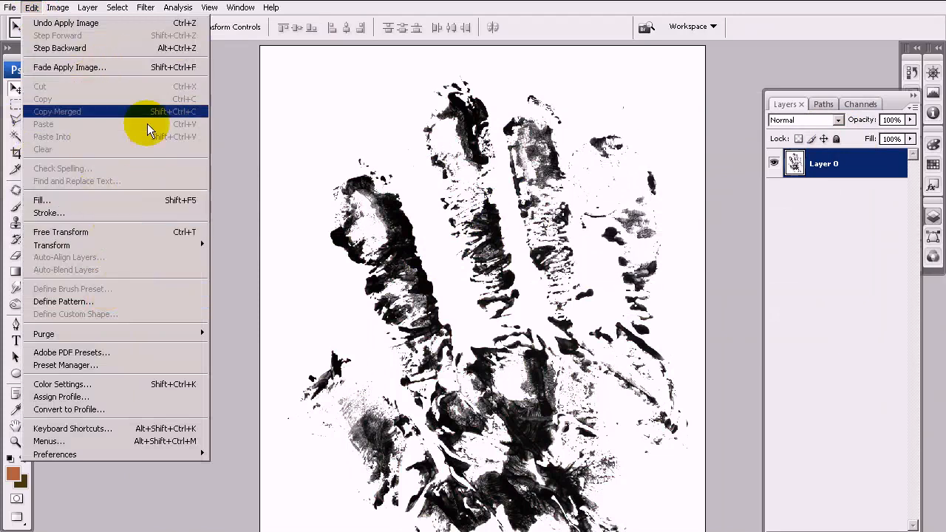
pyautogui.moveTo(58, 8)
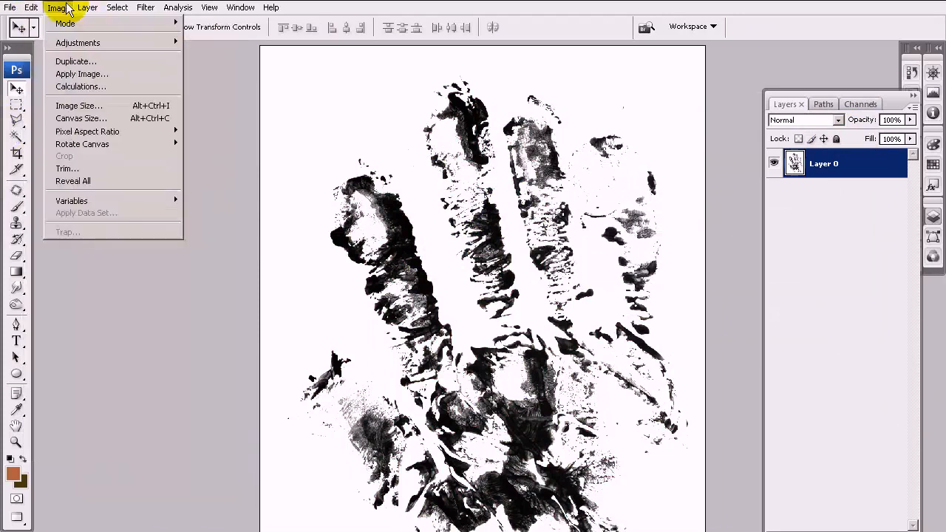
pyautogui.click(77, 106)
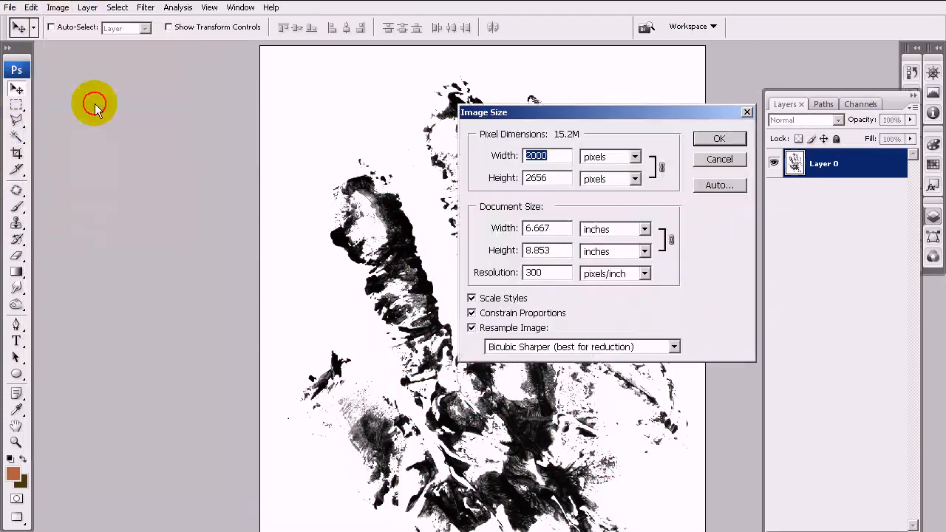
pyautogui.click(58, 8)
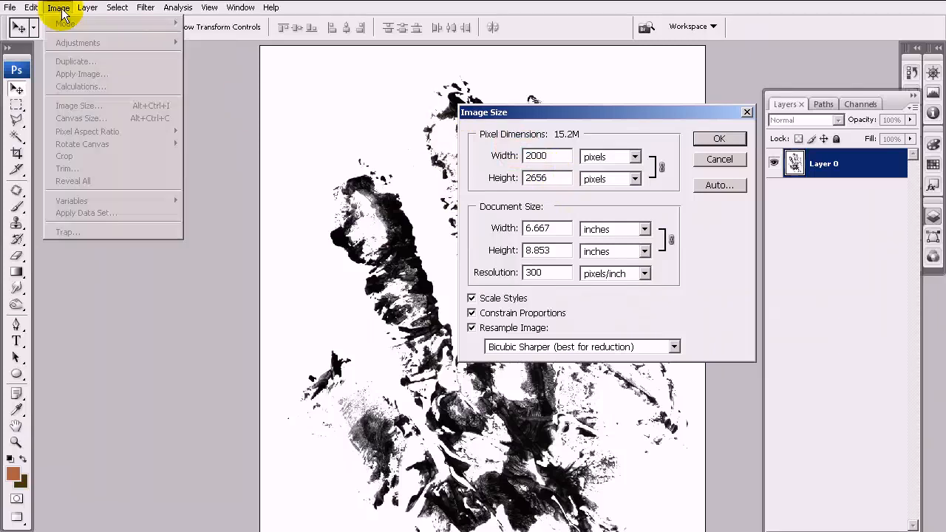
pyautogui.doubleClick(552, 178)
pyautogui.write('2000')
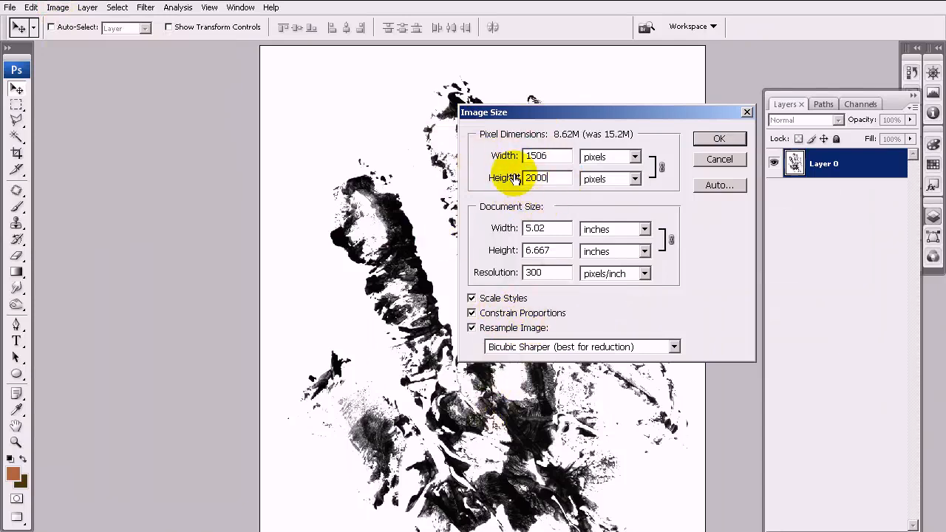
pyautogui.click(721, 140)
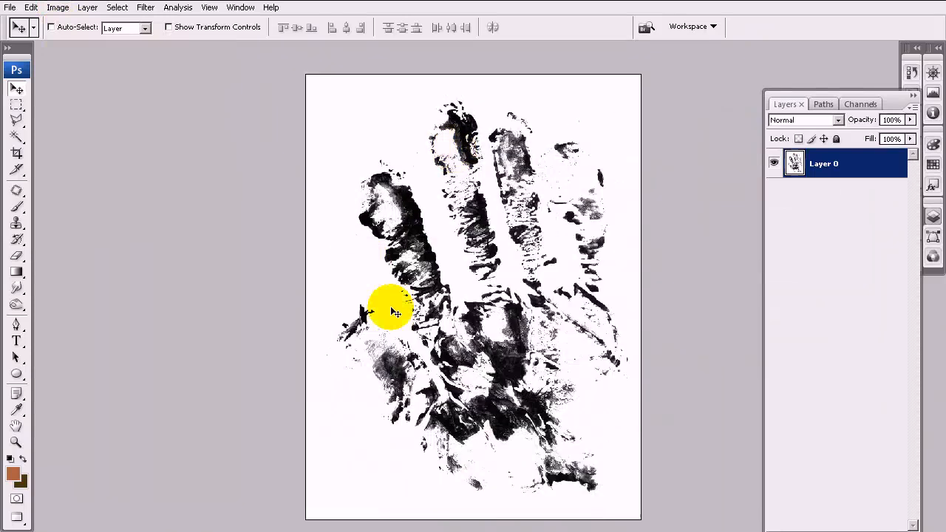
# Step: Define the handprint image as a brush preset named SplatterSmear0040_L.jpg
pyautogui.click(11, 8)
pyautogui.moveTo(31, 8)
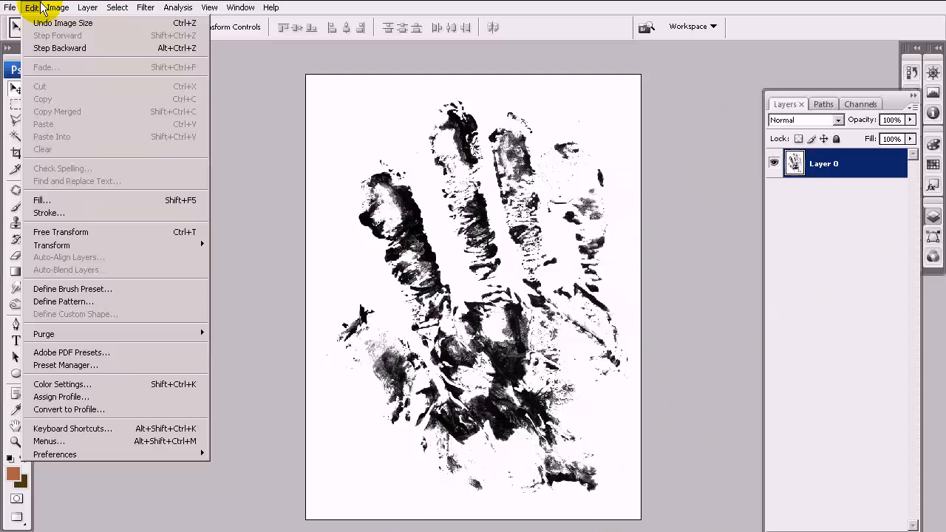
pyautogui.click(100, 291)
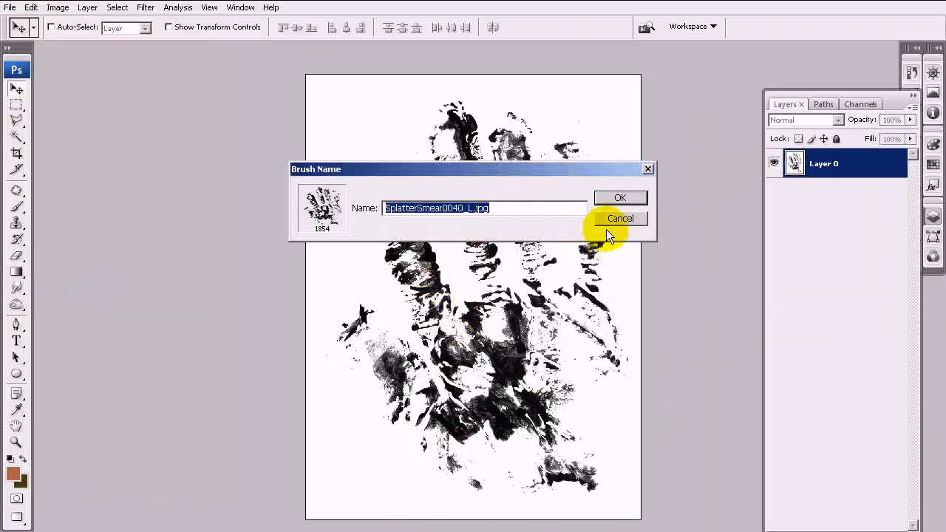
pyautogui.click(619, 198)
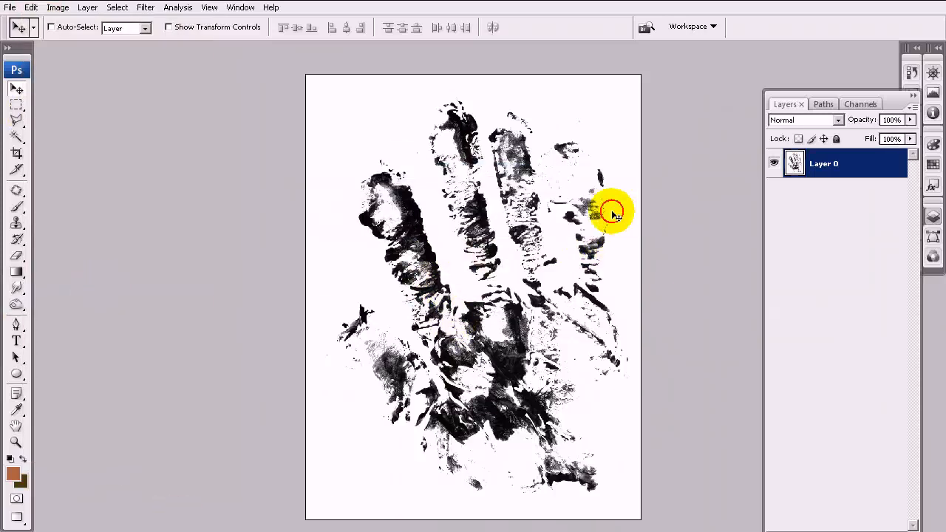
# Step: Switch to the Brush tool and choose the 2000 px handprint tip in the brush tip settings
pyautogui.click(17, 207)
pyautogui.press('F5')
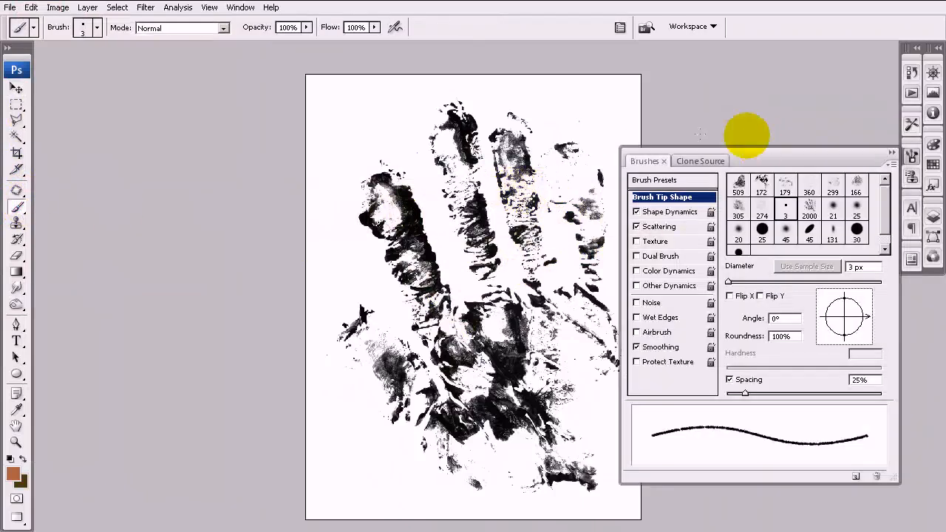
pyautogui.moveTo(887, 214); pyautogui.dragTo(887, 220)
pyautogui.click(810, 202)
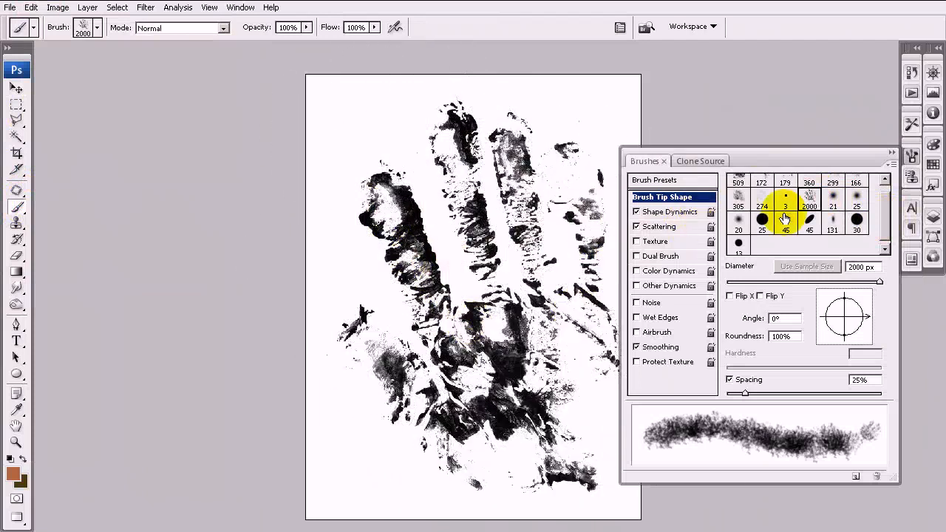
# Step: Save the current brush set as grunge.abr in the Brushes folder, replacing the existing file
pyautogui.click(890, 164)
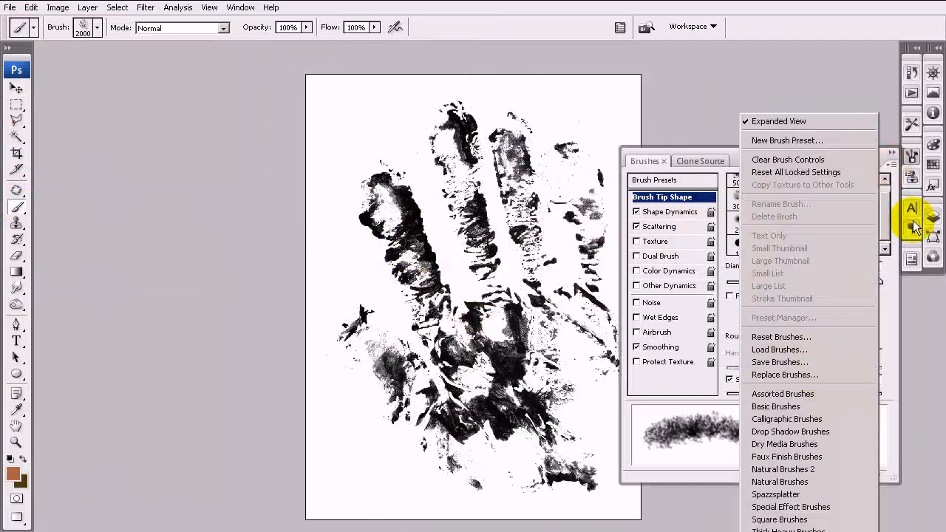
pyautogui.click(896, 167)
pyautogui.click(898, 163)
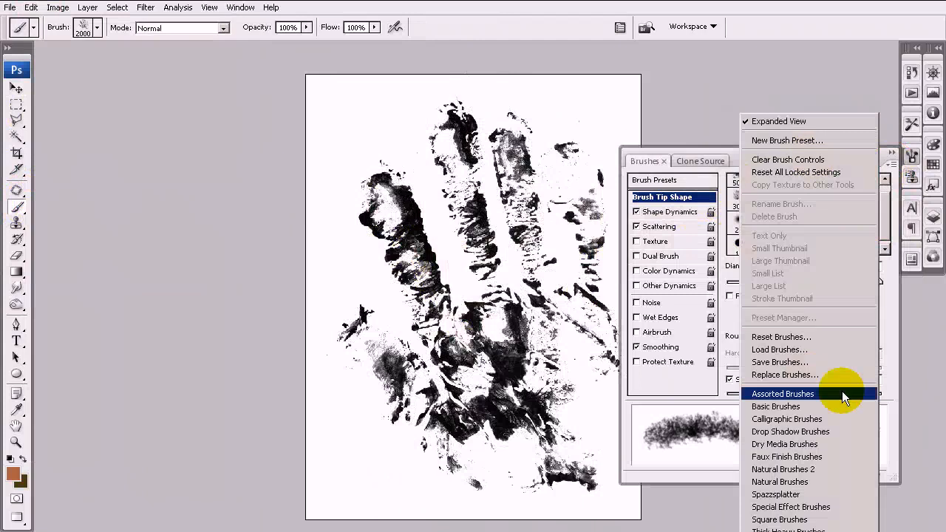
pyautogui.click(809, 362)
pyautogui.click(258, 124)
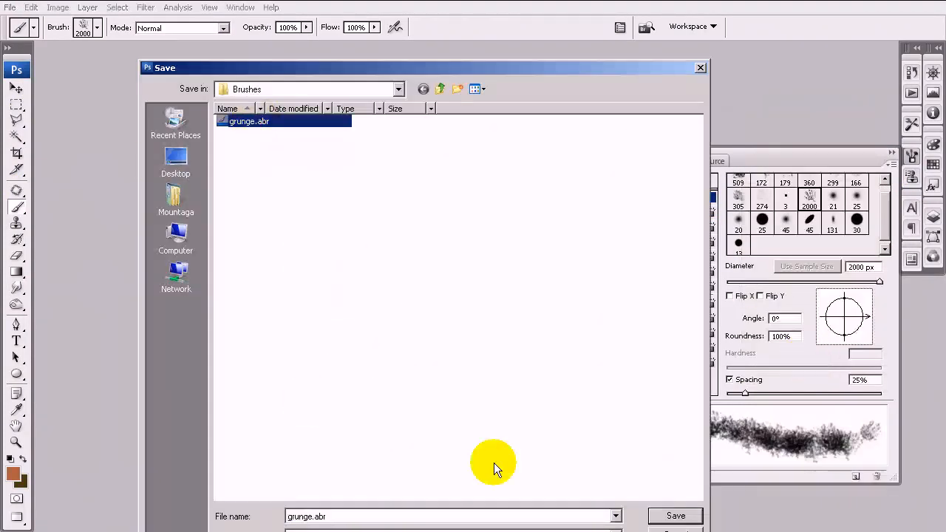
pyautogui.click(673, 515)
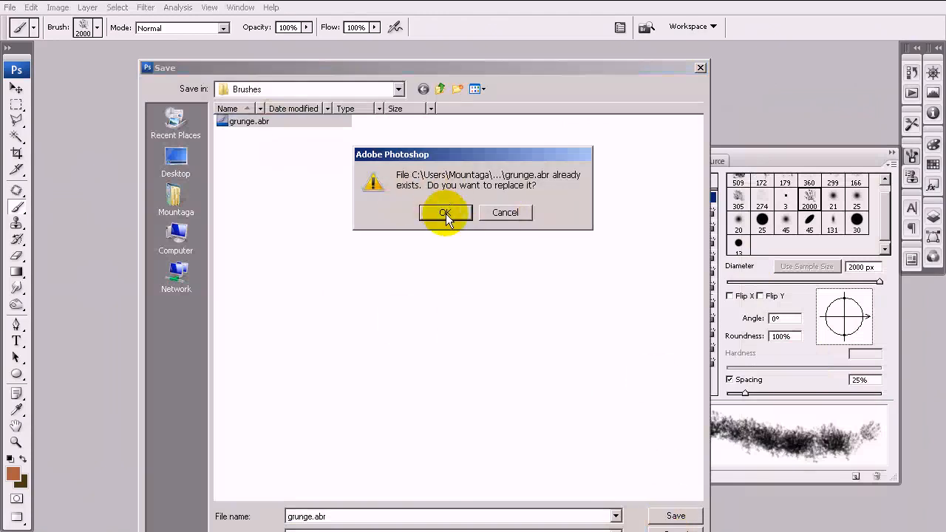
pyautogui.click(445, 213)
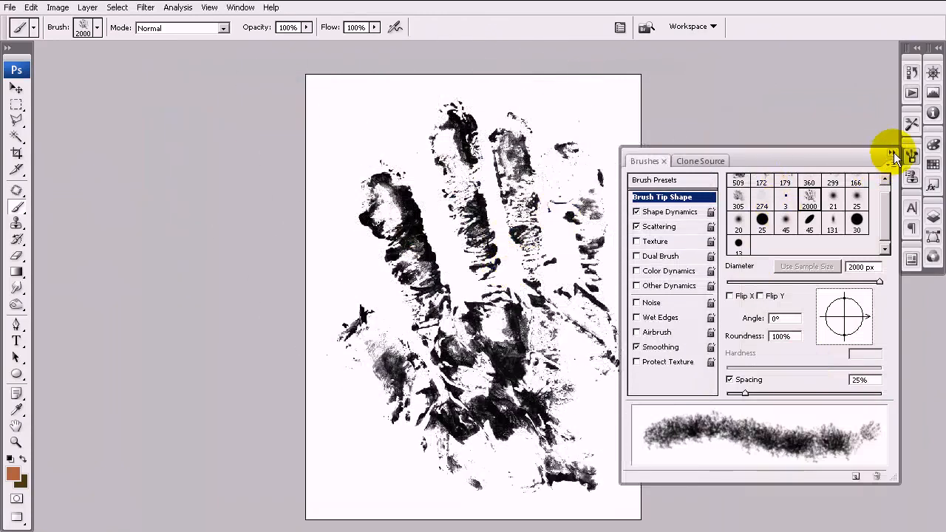
pyautogui.click(894, 157)
# Step: Close the handprint image and return to the copper fuse texture document
pyautogui.click(11, 8)
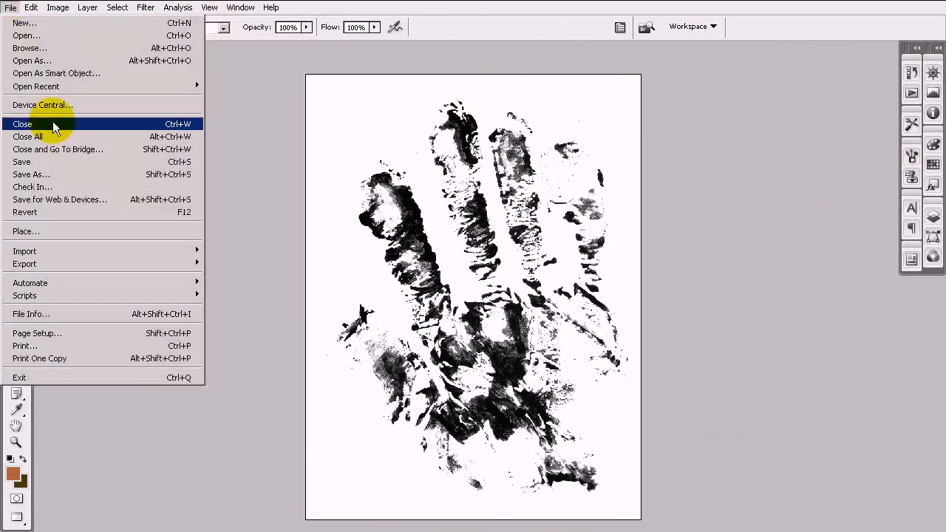
pyautogui.click(55, 126)
pyautogui.click(458, 220)
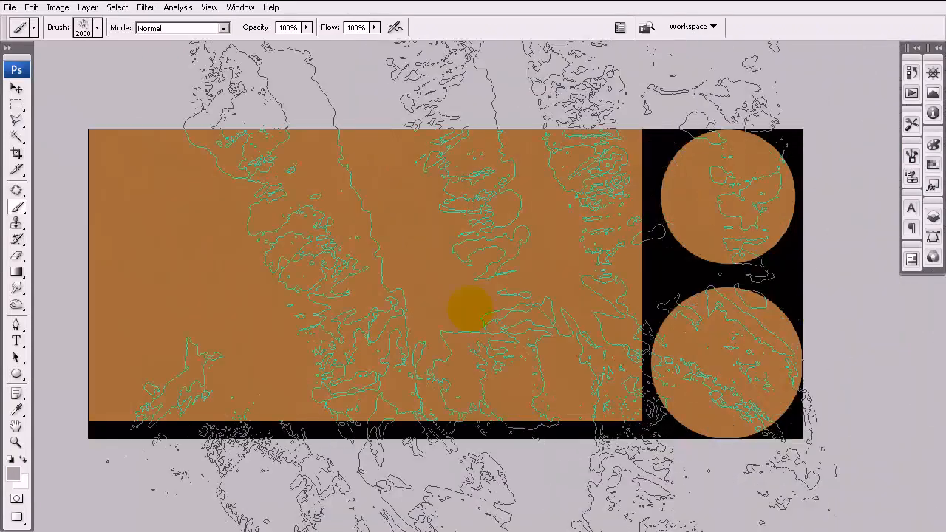
# Step: Reduce the handprint brush to 900 px for the fuse texture
pyautogui.press('[')
pyautogui.press('[')
pyautogui.press('[')
pyautogui.press('[')
pyautogui.press('[')
pyautogui.press('[')
pyautogui.press('[')
pyautogui.press('[')
pyautogui.press('[')
pyautogui.press('[')
pyautogui.press('[')
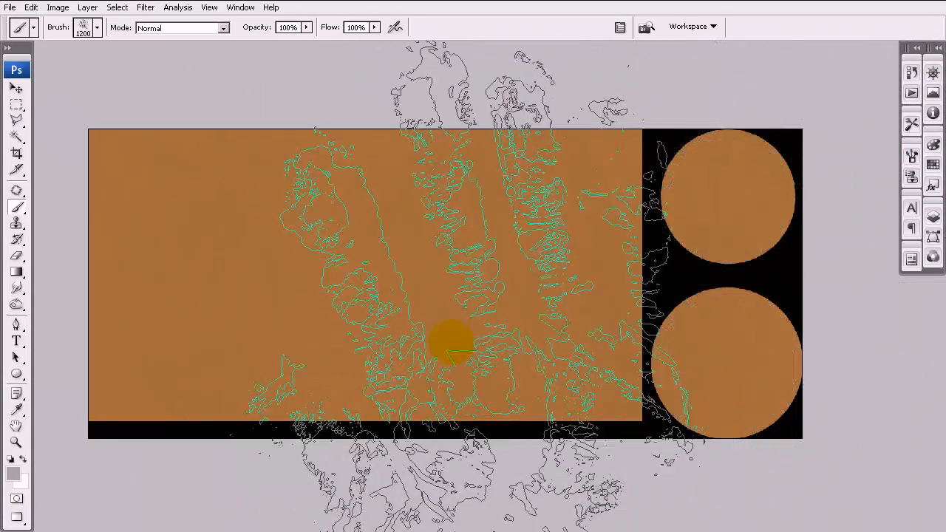
# Step: Raise the custom brush layer in the base group to 100% opacity and disable its layer mask
pyautogui.click(933, 217)
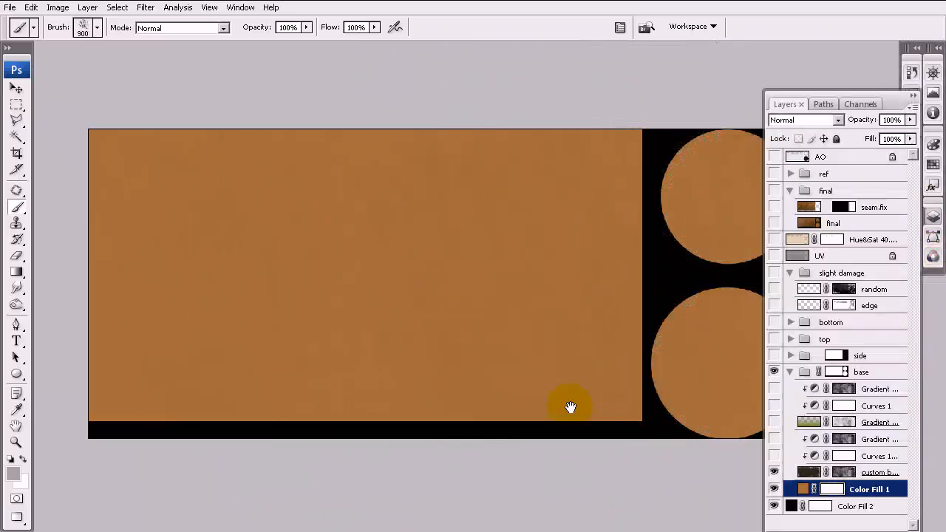
pyautogui.moveTo(570, 407); pyautogui.dragTo(567, 343)
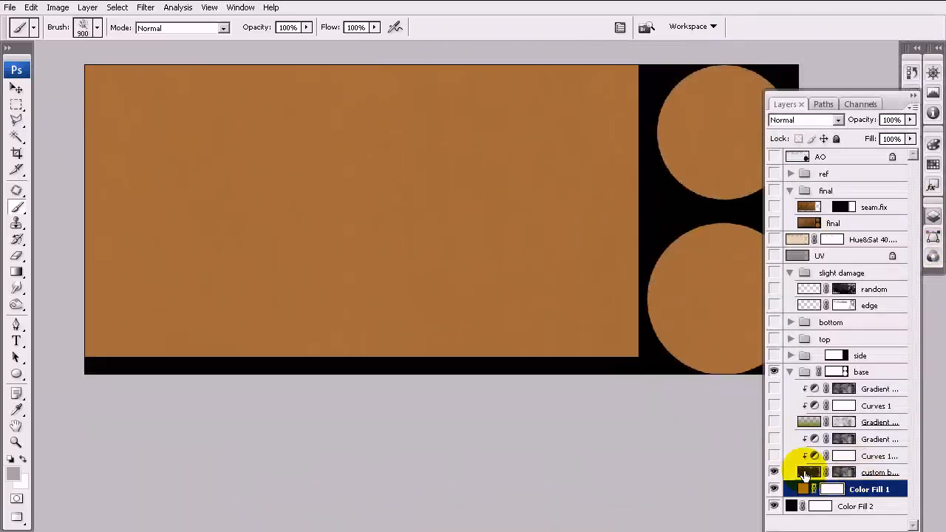
pyautogui.click(805, 475)
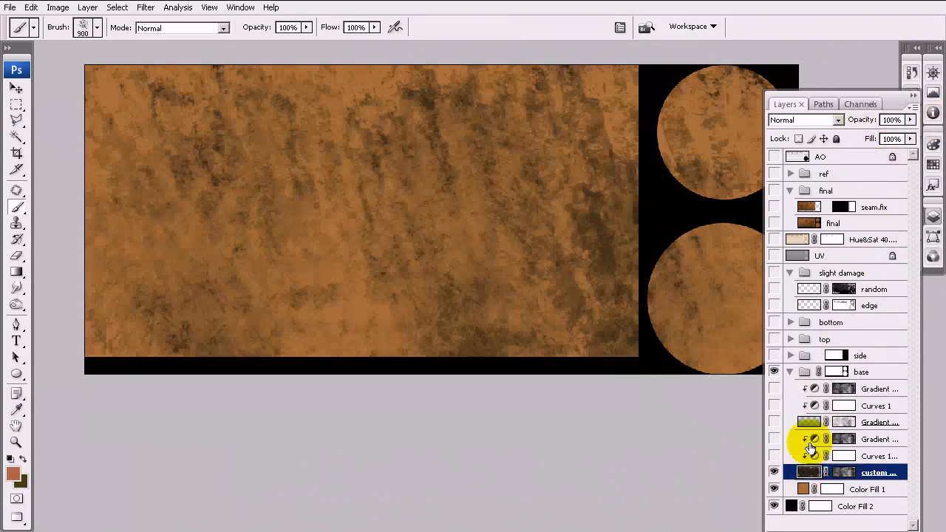
pyautogui.keyDown('shift'); pyautogui.click(845, 473); pyautogui.keyUp('shift')
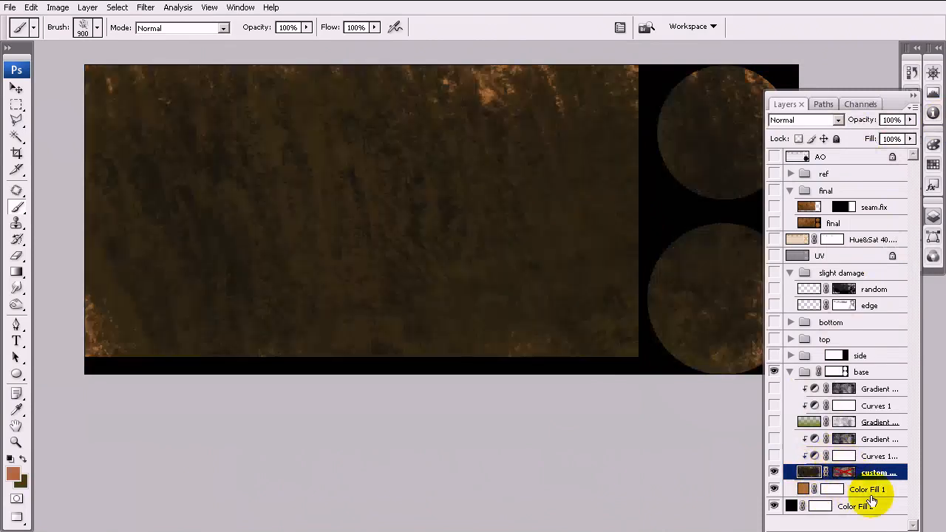
pyautogui.moveTo(609, 363); pyautogui.dragTo(661, 456)
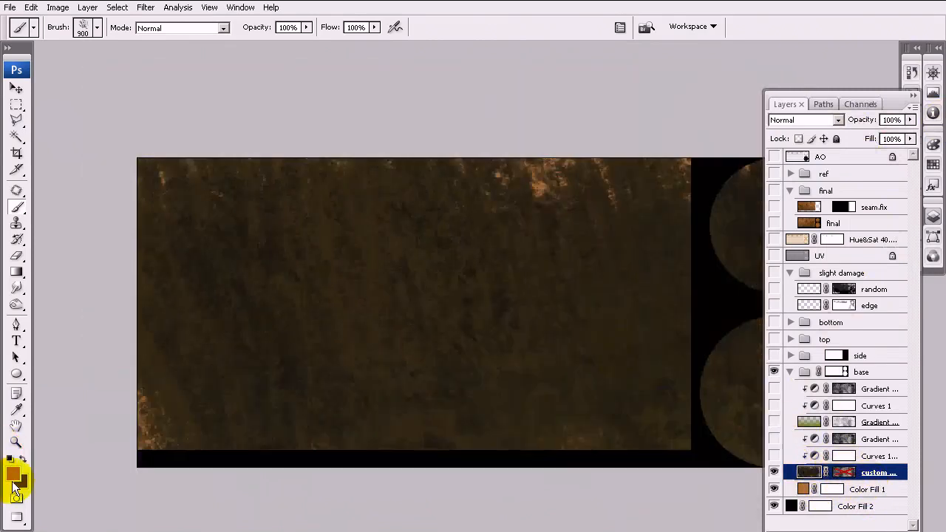
# Step: Sample two dark browns from the painted grime, using #2a2212 as foreground colour and the other as background, and return to the Brush tool
pyautogui.click(10, 477)
pyautogui.click(254, 285)
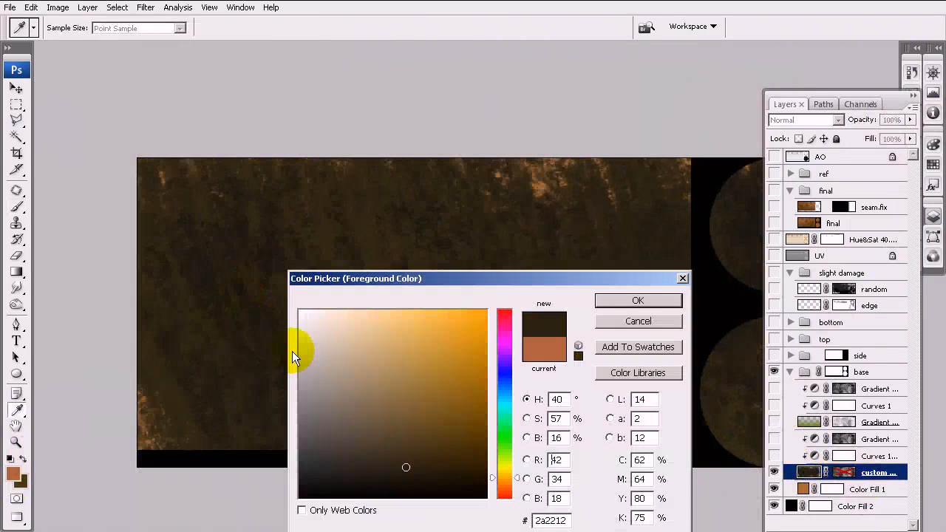
pyautogui.click(615, 299)
pyautogui.click(20, 488)
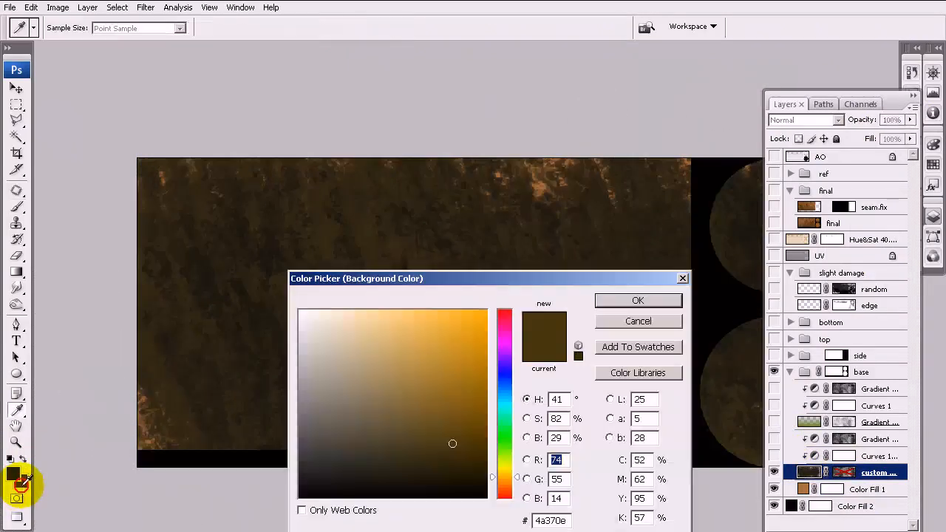
pyautogui.click(278, 318)
pyautogui.click(637, 298)
pyautogui.press('b')
# Step: Lower the custom brush layer's opacity to 6%
pyautogui.click(798, 453)
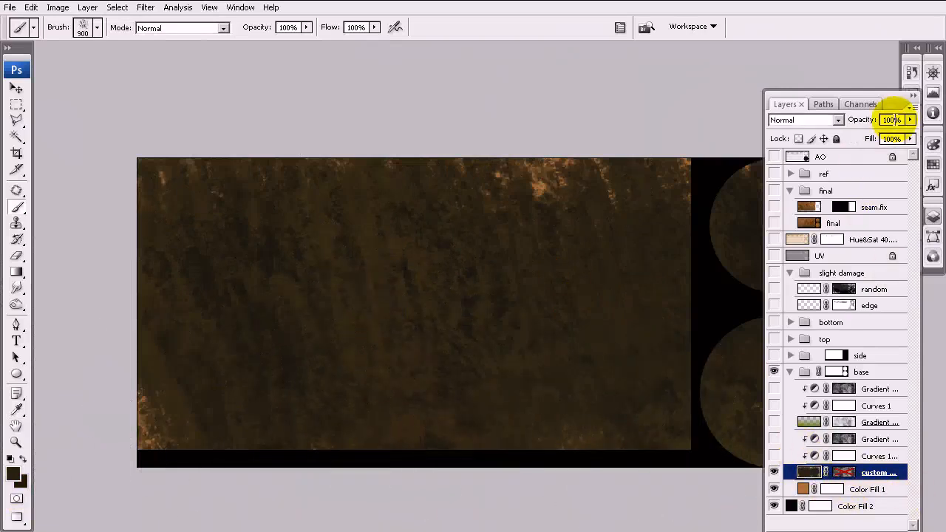
pyautogui.write('0')
pyautogui.press('Return')
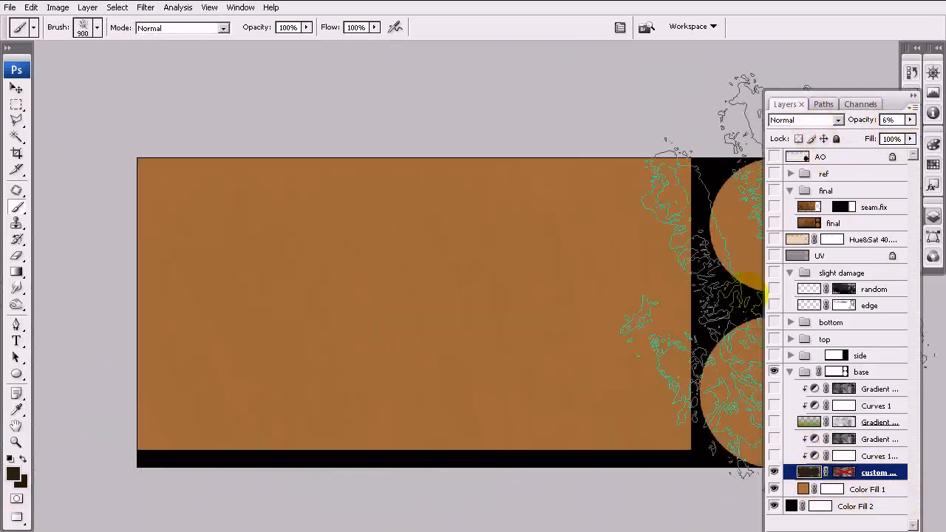
# Step: Adjust the handprint brush's Shape Dynamics with a 60% minimum diameter and 0% roundness jitter
pyautogui.press('F5')
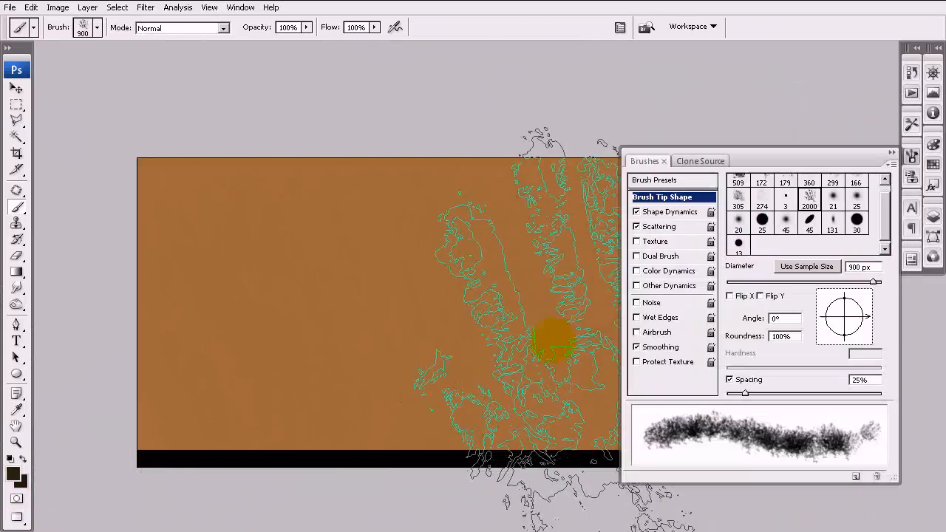
pyautogui.click(669, 212)
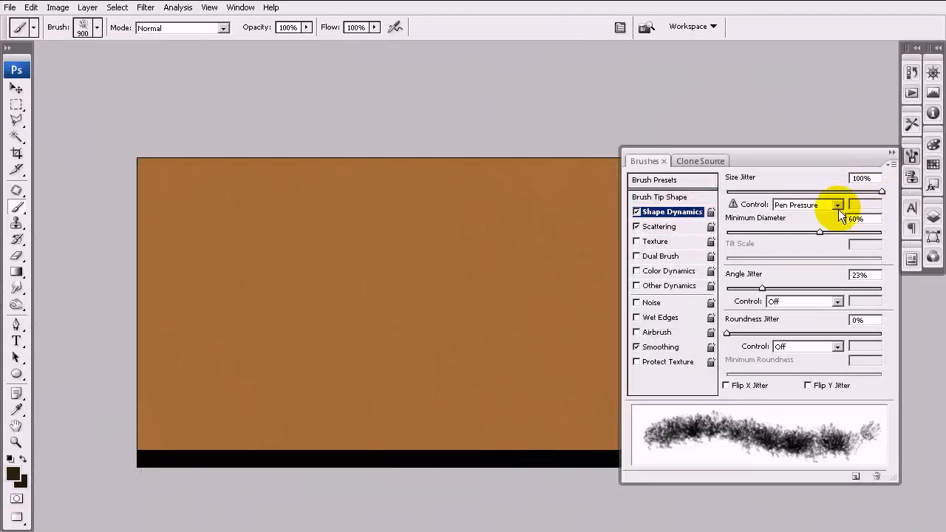
pyautogui.moveTo(821, 234)
pyautogui.mouseDown()
pyautogui.moveTo(690, 231)
pyautogui.moveTo(822, 235)
pyautogui.mouseUp()
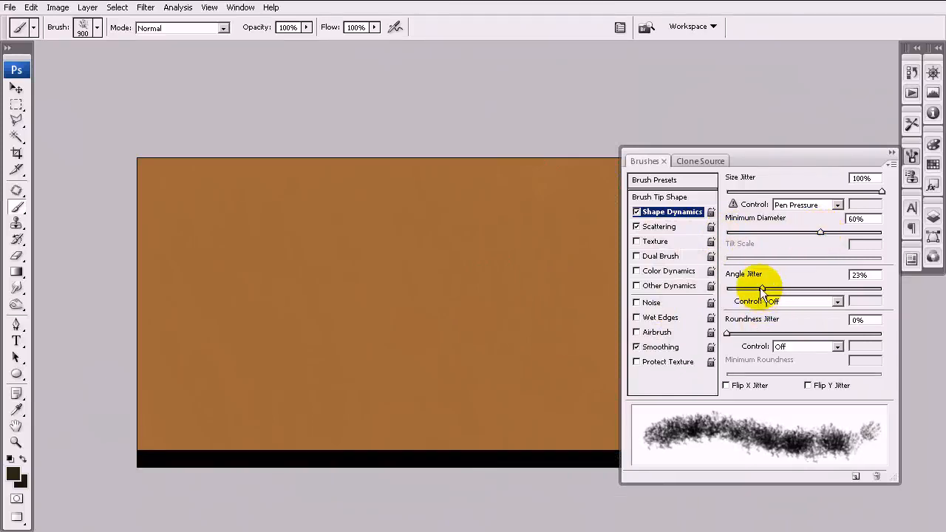
pyautogui.moveTo(728, 333)
pyautogui.mouseDown()
pyautogui.moveTo(898, 332)
pyautogui.moveTo(701, 333)
pyautogui.moveTo(887, 333)
pyautogui.moveTo(727, 333)
pyautogui.mouseUp()
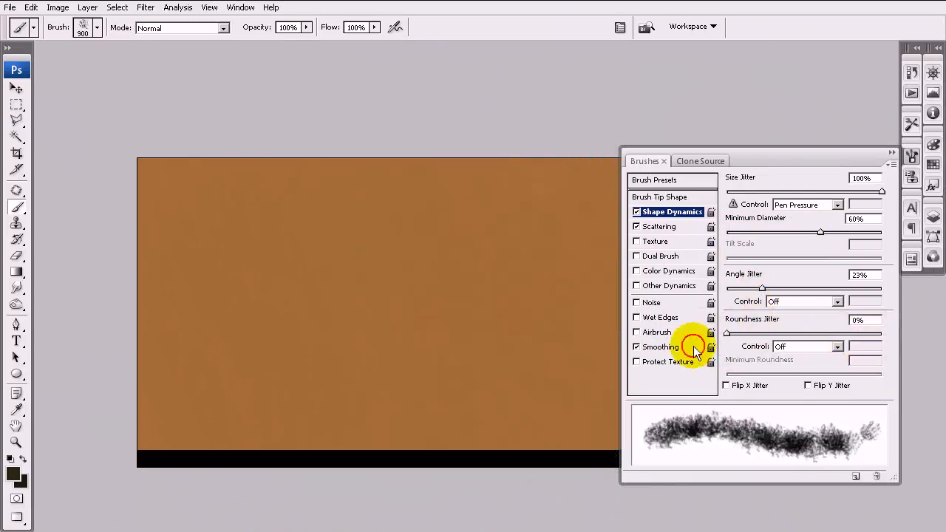
# Step: Set the brush's scattering to 248% on both axes with a count of 2, and enable Color Dynamics
pyautogui.click(662, 227)
pyautogui.moveTo(741, 193)
pyautogui.mouseDown()
pyautogui.moveTo(775, 190)
pyautogui.moveTo(758, 188)
pyautogui.moveTo(766, 192)
pyautogui.mouseUp()
pyautogui.moveTo(741, 242); pyautogui.dragTo(737, 238)
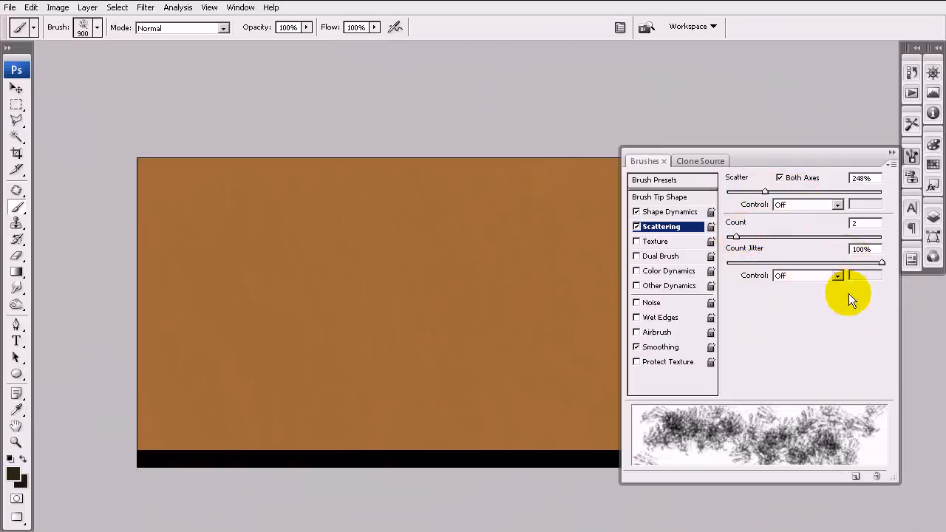
pyautogui.click(677, 272)
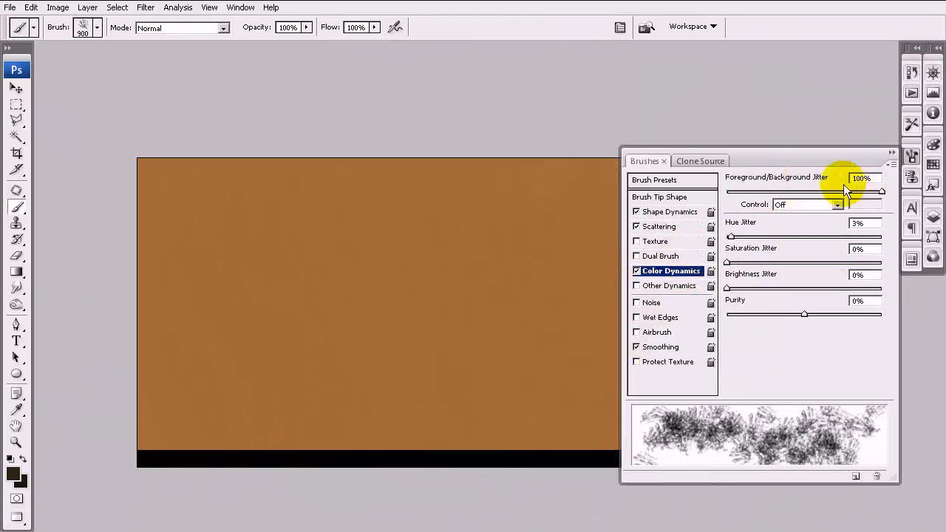
# Step: Add a new layer directly above the custom brush layer and set the handprint brush size to 600 px
pyautogui.click(933, 219)
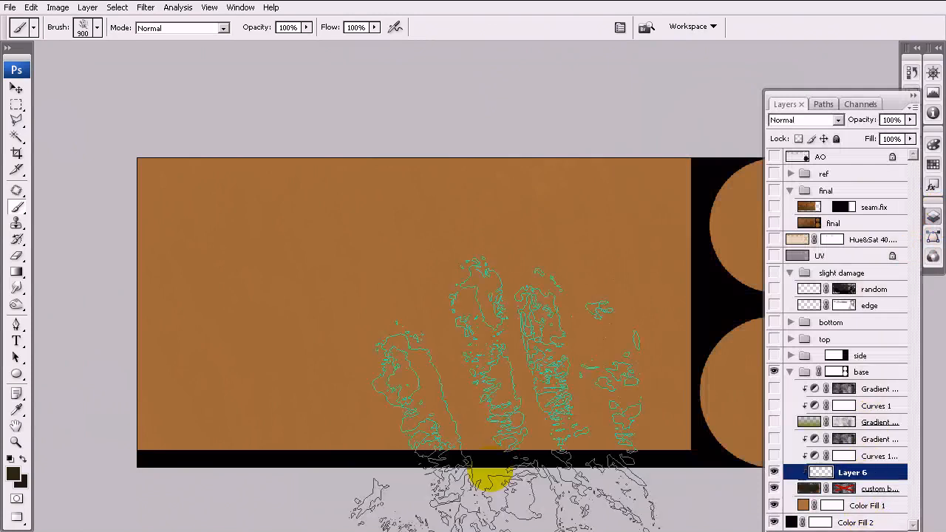
pyautogui.press('[')
pyautogui.press('[')
pyautogui.press('[')
pyautogui.press('[')
pyautogui.press('[')
pyautogui.press('[')
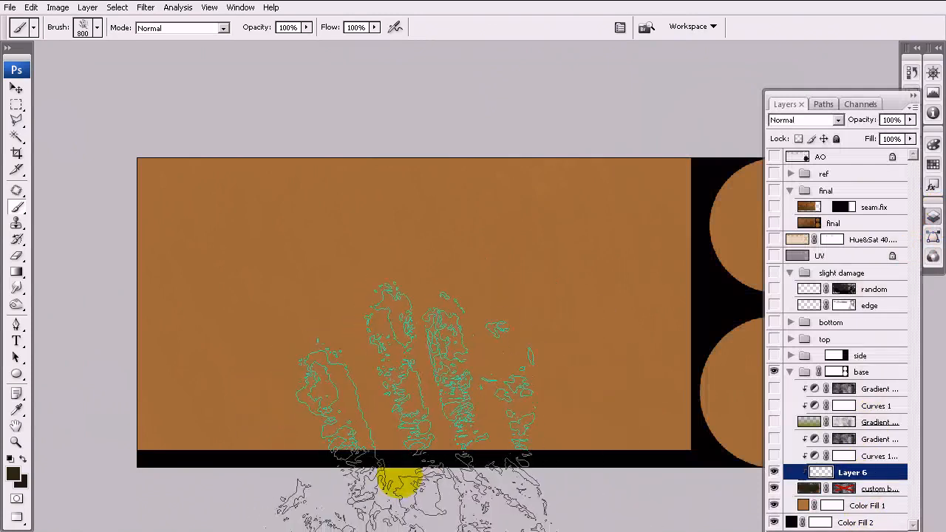
pyautogui.press(']')
pyautogui.press(']')
pyautogui.press(']')
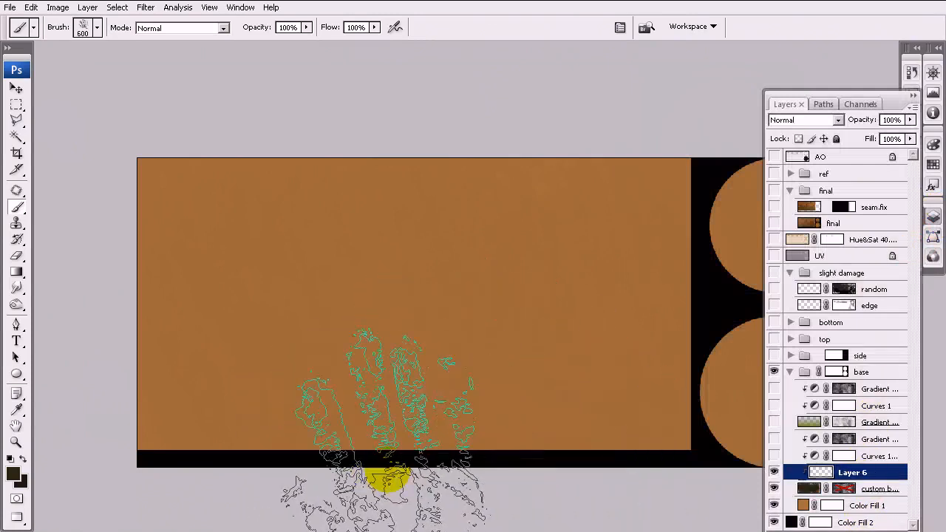
# Step: Move the new layer above the clipped Gradient adjustment, release it from clipping, and paint scattered handprint strokes across the copper area
pyautogui.moveTo(869, 481); pyautogui.dragTo(858, 434)
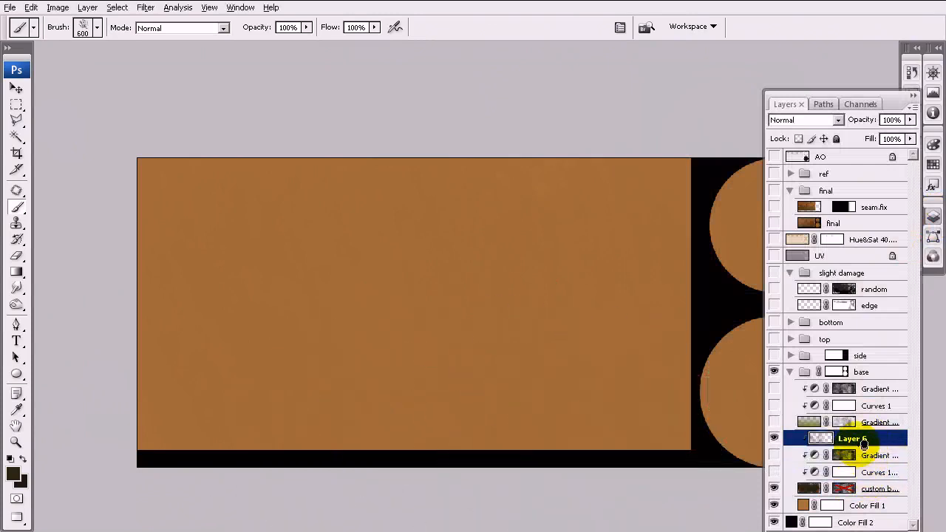
pyautogui.keyDown('alt'); pyautogui.click(864, 446); pyautogui.keyUp('alt')
pyautogui.moveTo(581, 403)
pyautogui.mouseDown()
pyautogui.moveTo(262, 427)
pyautogui.moveTo(497, 422)
pyautogui.moveTo(344, 433)
pyautogui.moveTo(306, 422)
pyautogui.moveTo(422, 454)
pyautogui.moveTo(518, 444)
pyautogui.mouseUp()
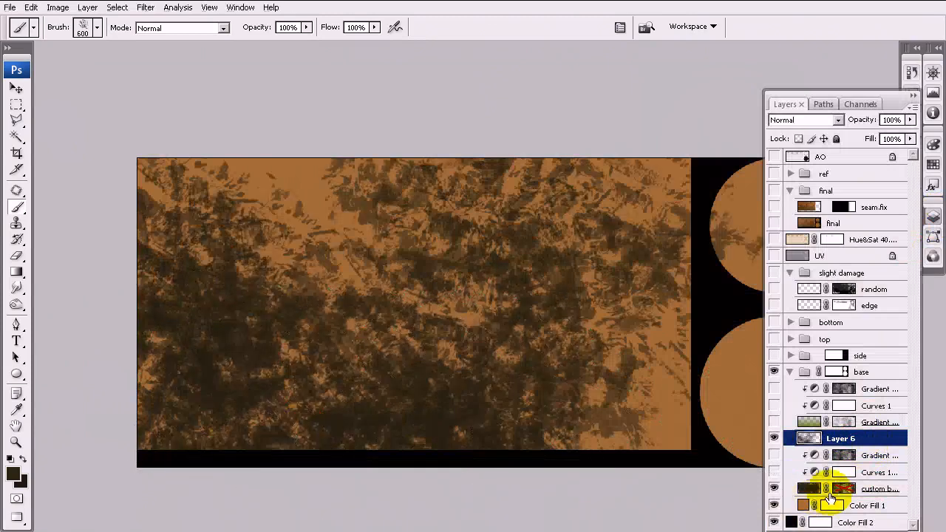
# Step: Delete the painted test layer and re-enable the custom brush layer's mask
pyautogui.moveTo(869, 441); pyautogui.dragTo(903, 531)
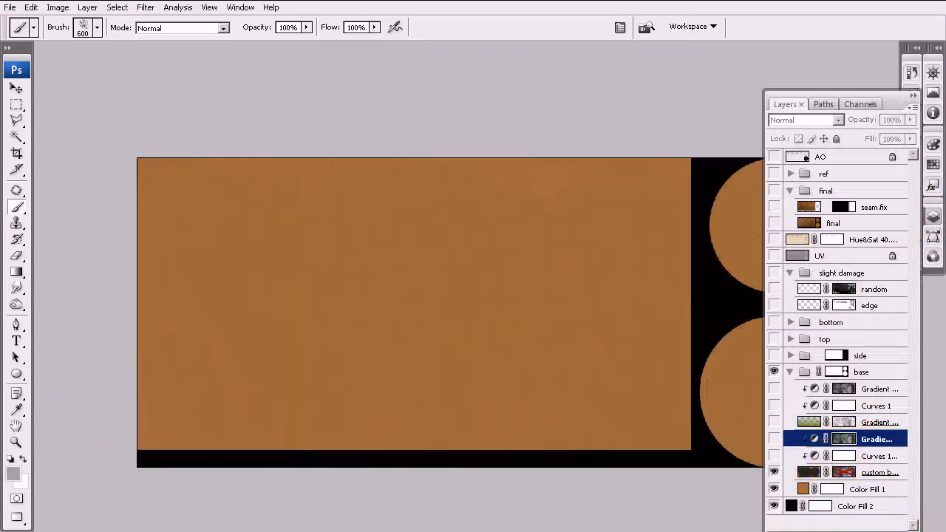
pyautogui.click(844, 474)
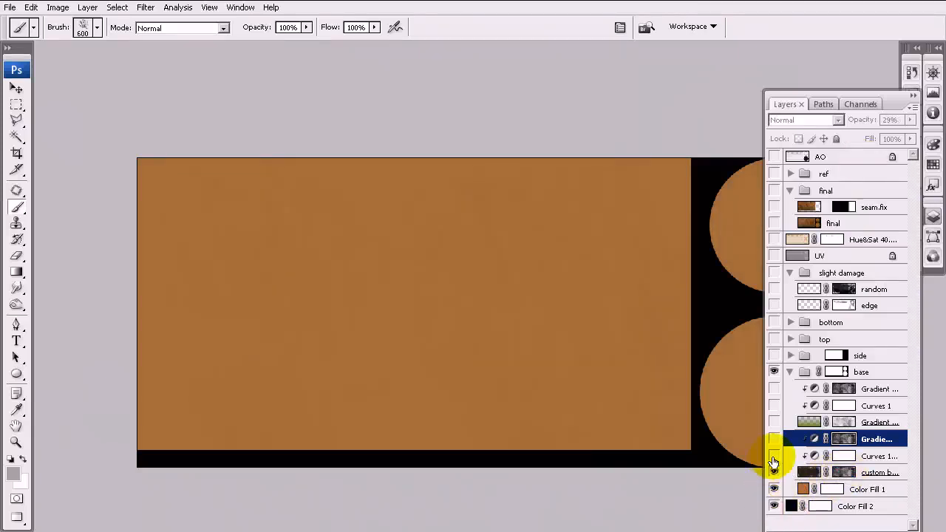
# Step: Raise the custom brush layer's opacity to 100%
pyautogui.click(890, 474)
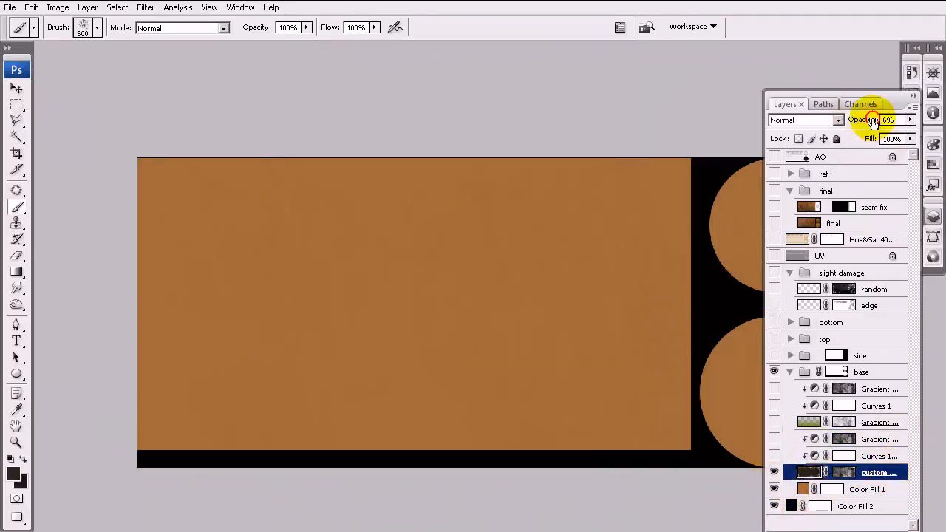
pyautogui.moveTo(873, 122); pyautogui.dragTo(944, 121)
pyautogui.moveTo(550, 373); pyautogui.dragTo(507, 324)
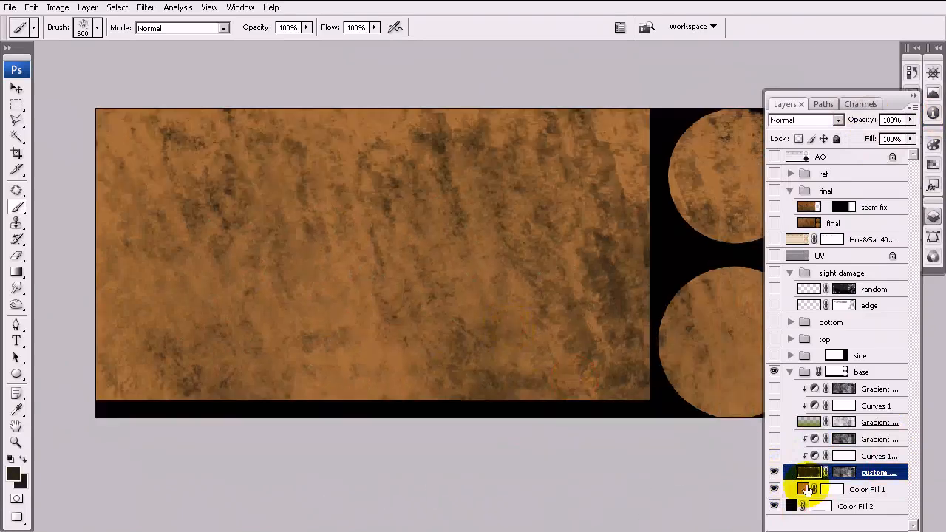
# Step: Compare the grime with the custom brush layer's mask disabled and re-enabled
pyautogui.keyDown('shift'); pyautogui.click(844, 479); pyautogui.keyUp('shift')
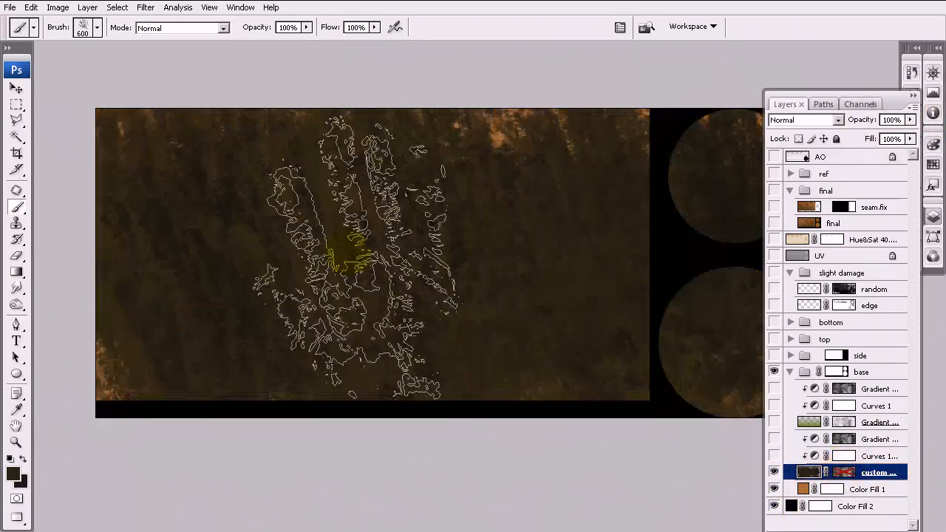
pyautogui.moveTo(490, 265); pyautogui.dragTo(440, 268)
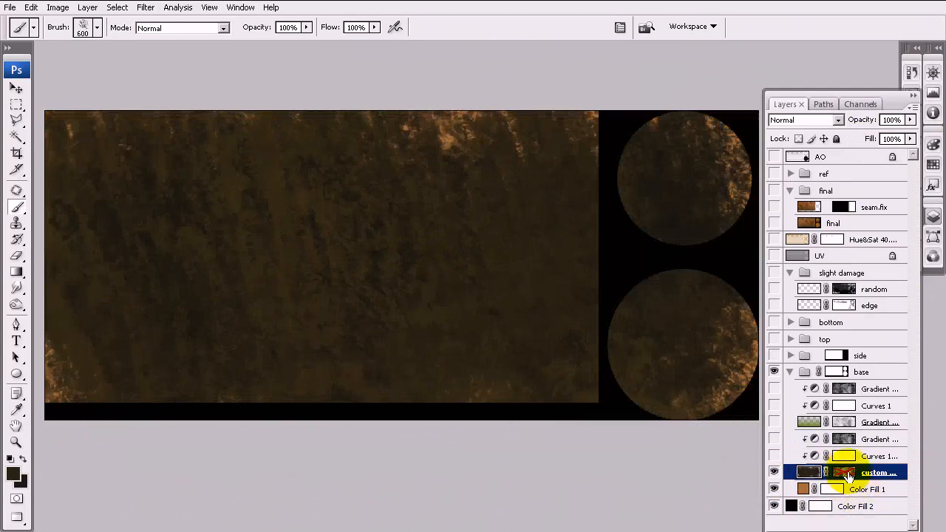
pyautogui.keyDown('shift'); pyautogui.click(848, 475); pyautogui.keyUp('shift')
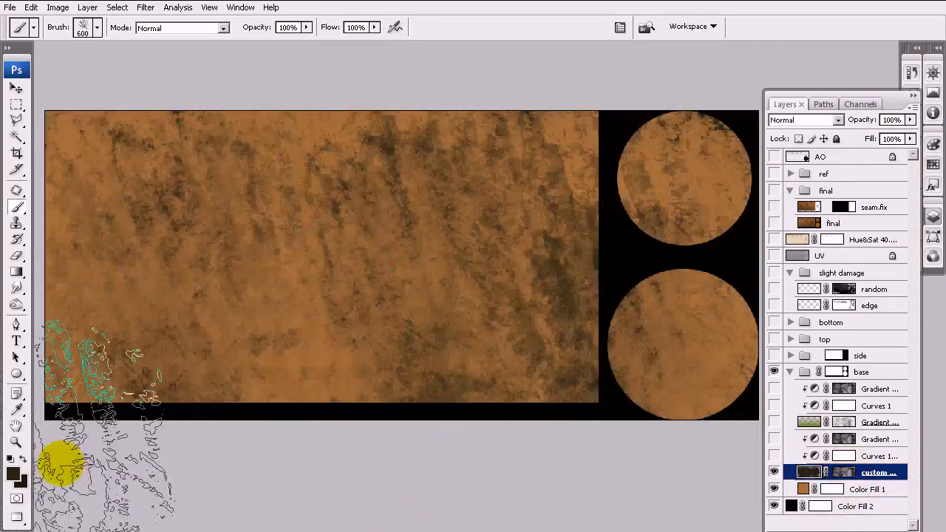
# Step: Target the custom brush layer's mask and set the foreground color to black for painting with the handprint brush
pyautogui.keyDown('shift'); pyautogui.click(846, 471); pyautogui.keyUp('shift')
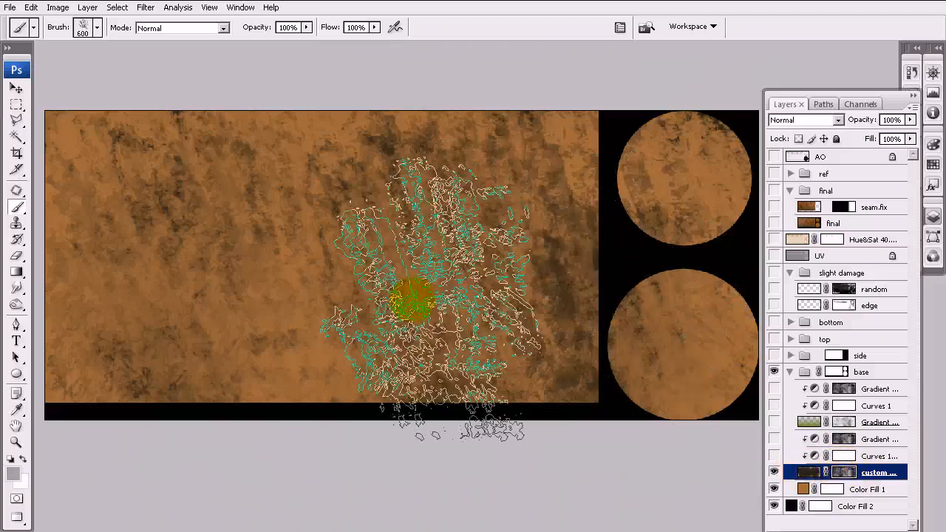
pyautogui.click(13, 475)
pyautogui.moveTo(380, 453); pyautogui.dragTo(282, 528)
pyautogui.click(619, 301)
pyautogui.press('b')
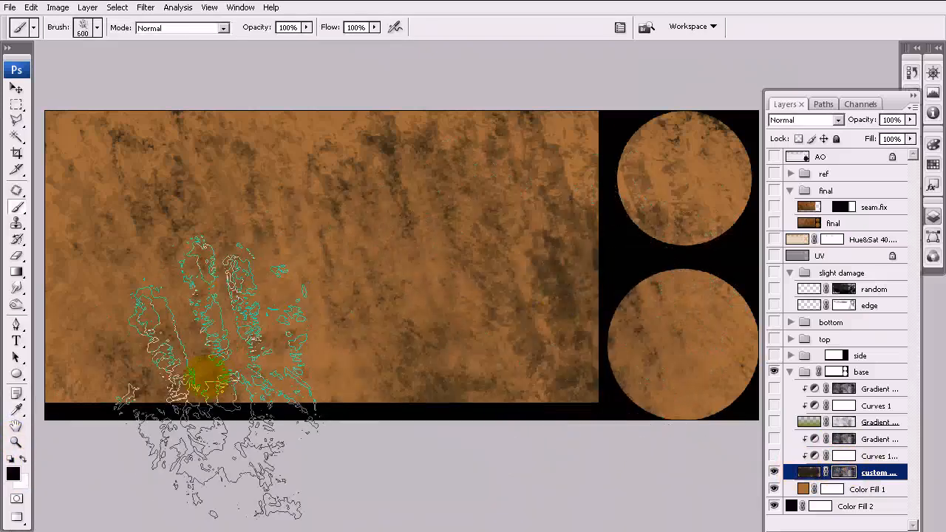
# Step: Examine the handprint brush's settings and return to the layer list
pyautogui.press('F5')
pyautogui.click(637, 270)
pyautogui.click(656, 269)
pyautogui.click(934, 215)
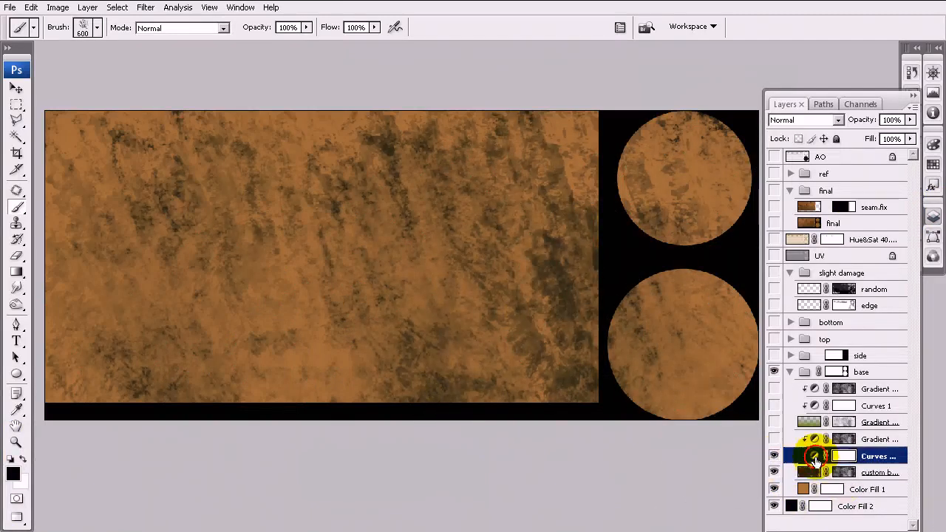
# Step: Try the Increase Contrast (RGB) preset on the Curves adjustment clipped to the custom brush layer
pyautogui.doubleClick(816, 456)
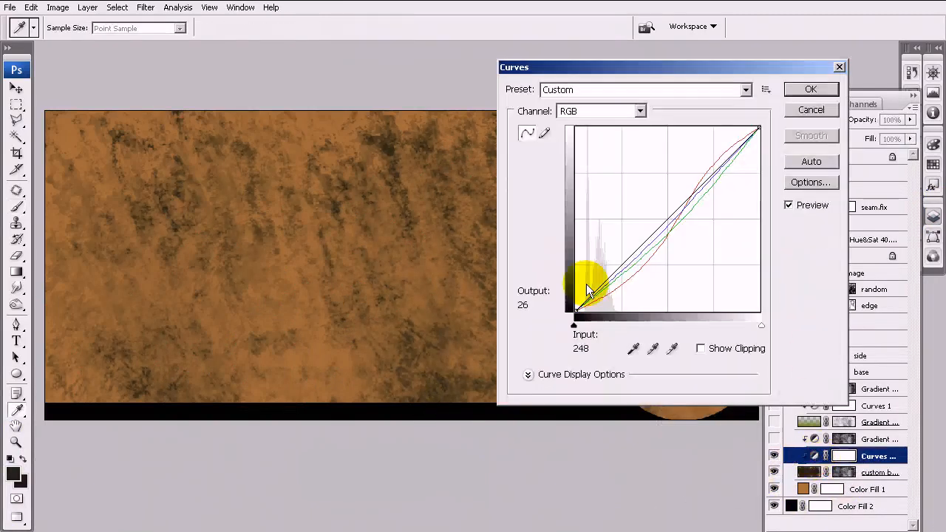
pyautogui.click(659, 91)
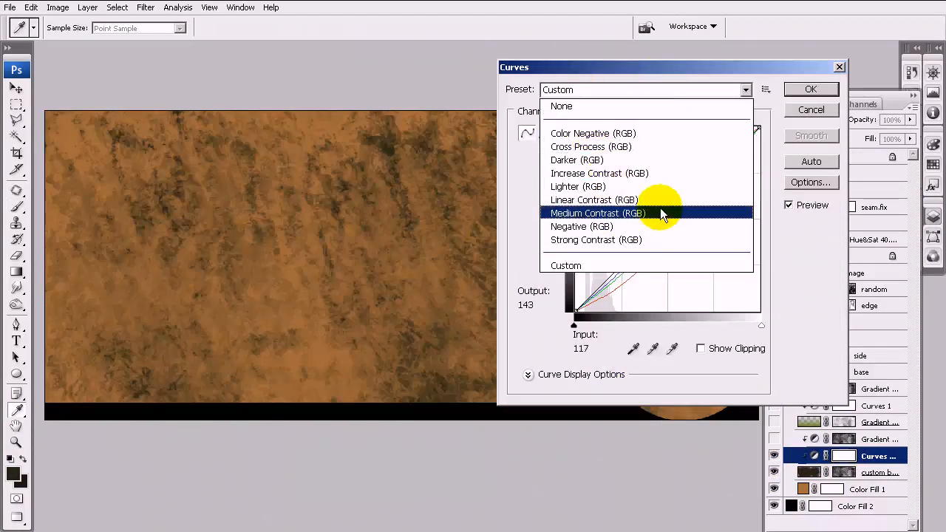
pyautogui.click(641, 175)
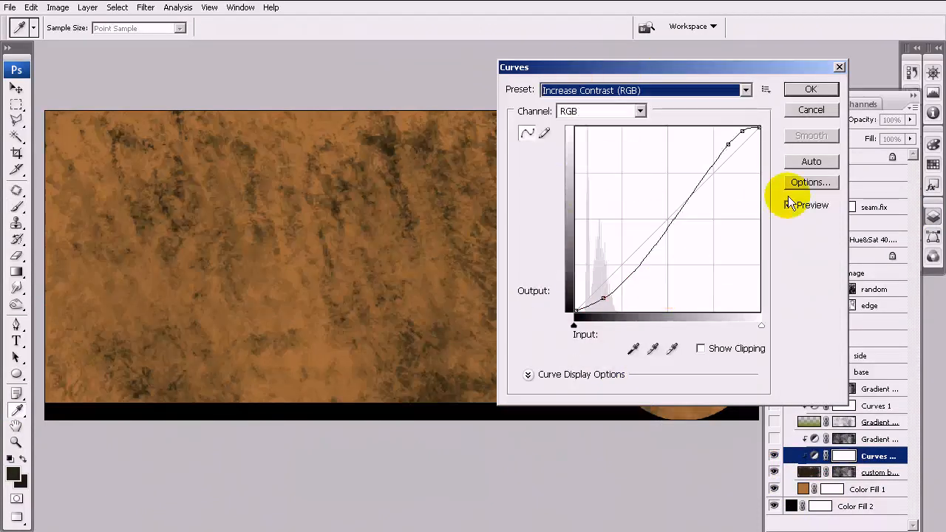
# Step: Try a red channel curve with a midpoint at input 112, output 115 and the white point at input 244
pyautogui.click(640, 111)
pyautogui.click(602, 134)
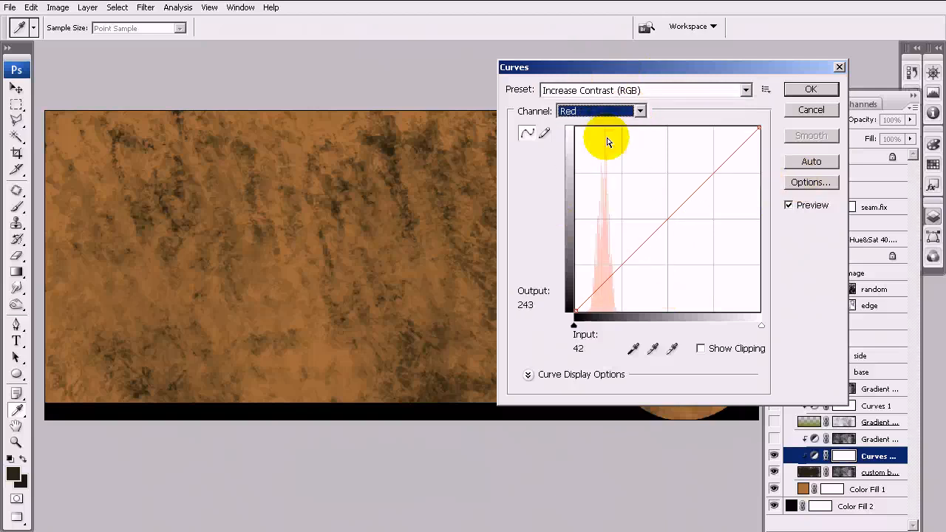
pyautogui.click(653, 222)
pyautogui.click(638, 110)
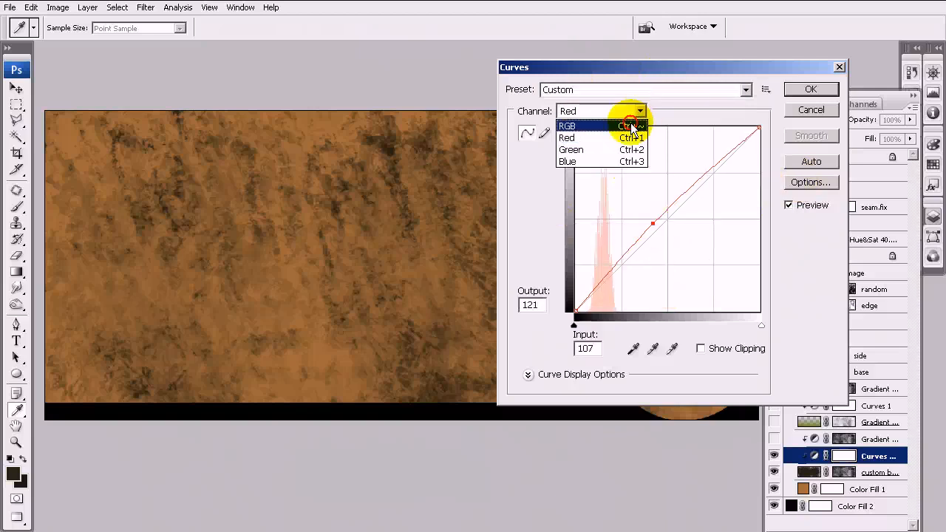
pyautogui.click(633, 122)
pyautogui.click(629, 111)
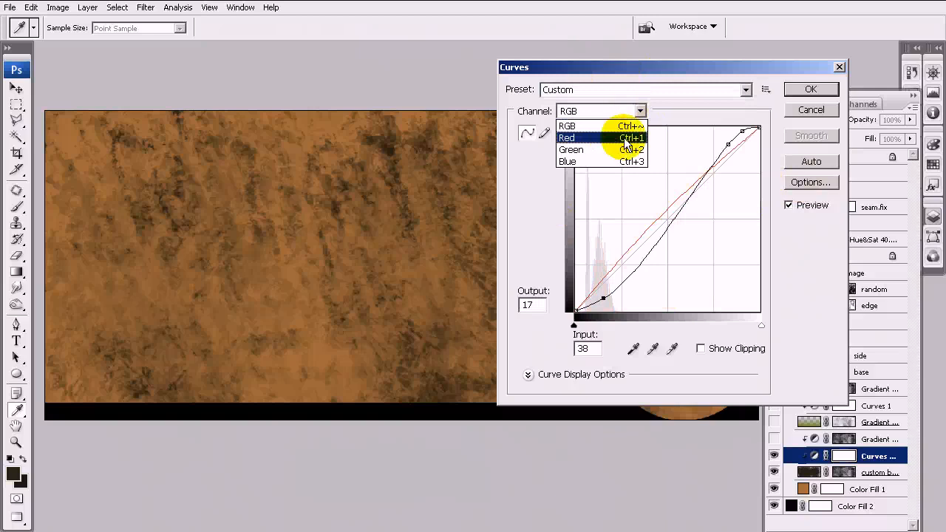
pyautogui.click(617, 133)
pyautogui.moveTo(659, 215); pyautogui.dragTo(660, 226)
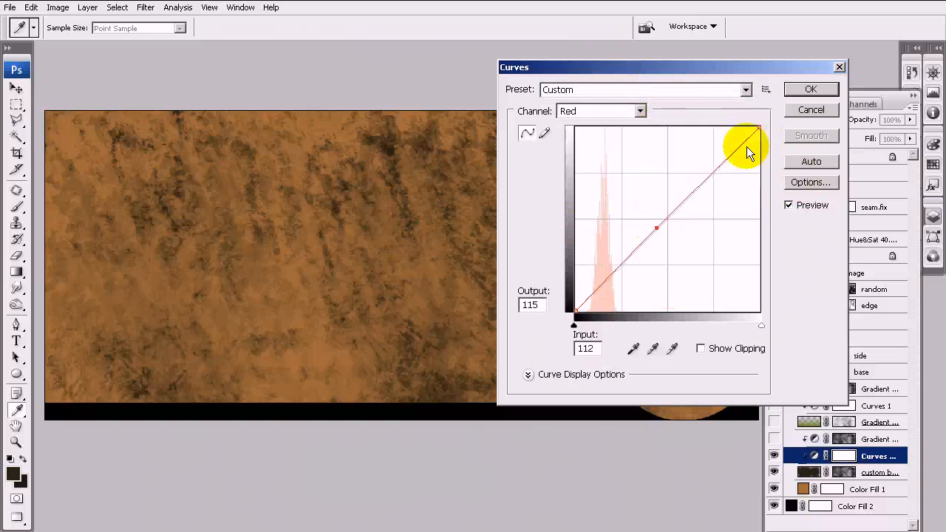
pyautogui.moveTo(759, 128); pyautogui.dragTo(750, 123)
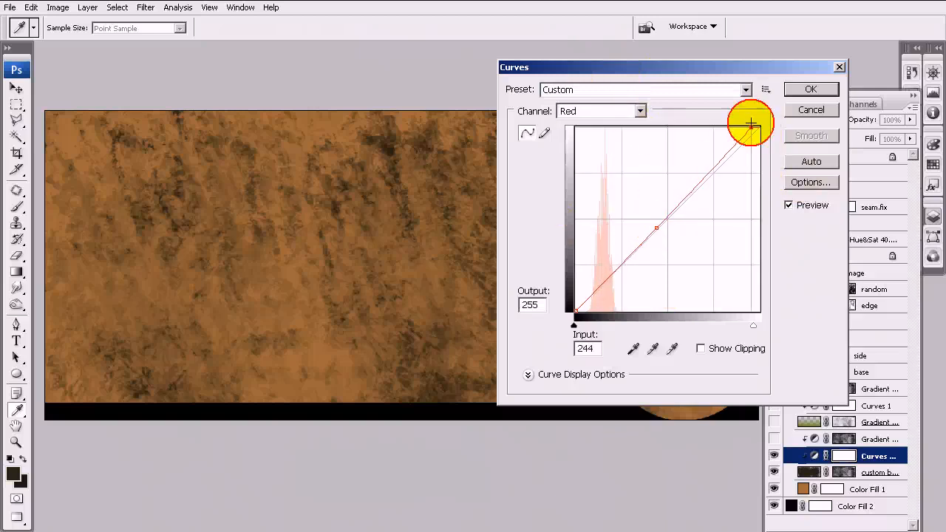
# Step: Try lowering the green channel's white point to output 240
pyautogui.click(628, 111)
pyautogui.click(601, 147)
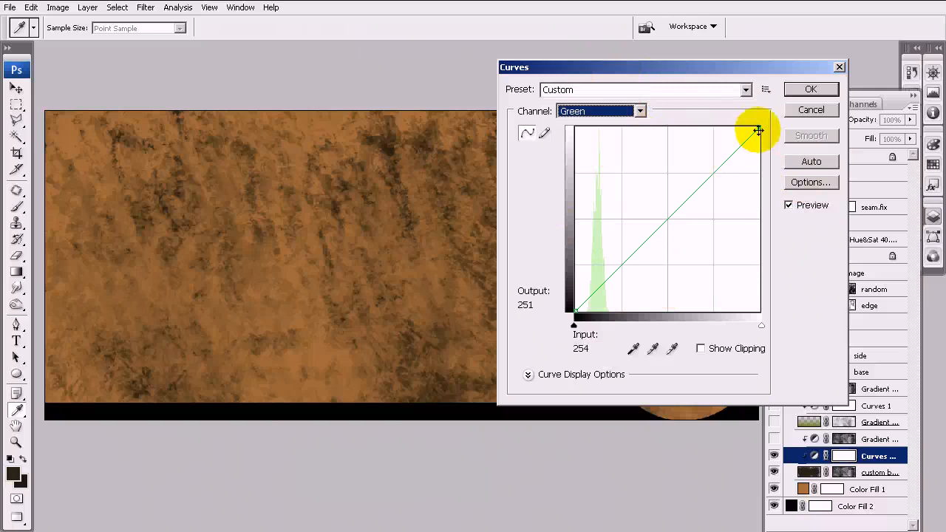
pyautogui.moveTo(758, 130); pyautogui.dragTo(758, 136)
# Step: Try returning the red channel's white point to the corner and bending its midpoint down to input 155, output 100
pyautogui.click(633, 111)
pyautogui.click(617, 134)
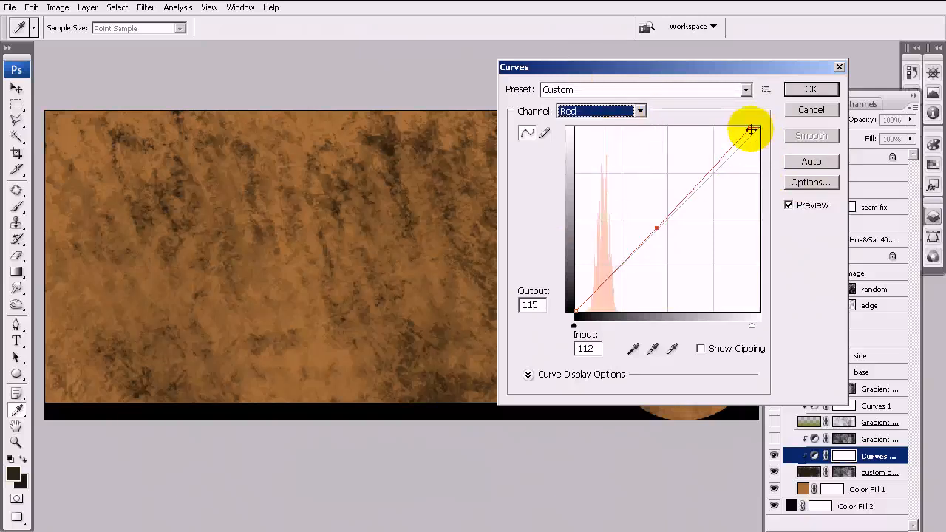
pyautogui.moveTo(750, 127); pyautogui.dragTo(731, 122)
pyautogui.moveTo(729, 120); pyautogui.dragTo(759, 127)
pyautogui.moveTo(657, 227); pyautogui.dragTo(688, 239)
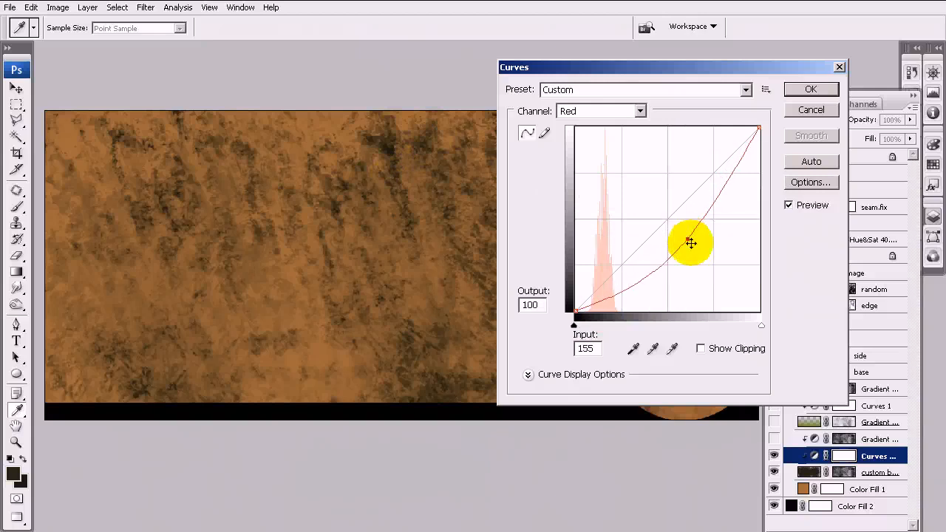
# Step: Try tinting the grime green by raising the green channel curve to output 179 at input 88
pyautogui.click(620, 111)
pyautogui.click(619, 150)
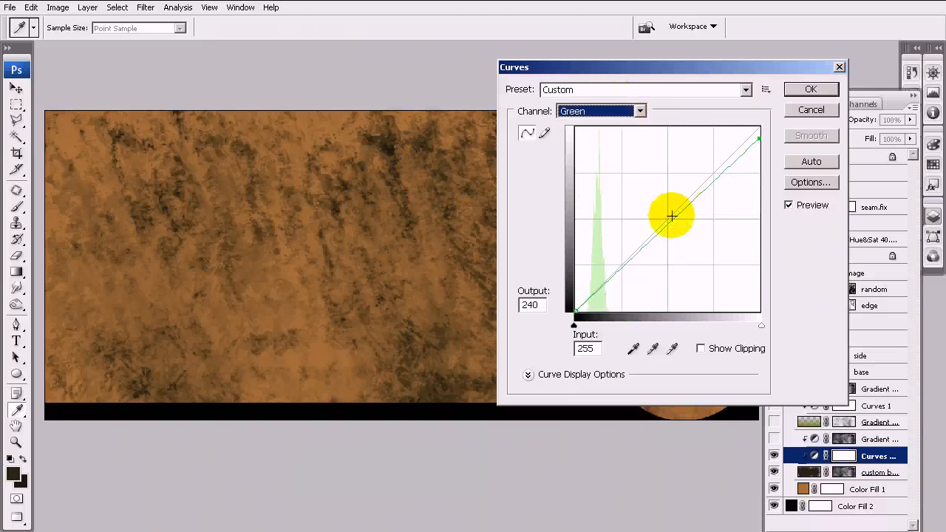
pyautogui.moveTo(671, 214); pyautogui.dragTo(640, 182)
# Step: Try raising the blue channel curve to output 181 at input 68, and discard all the Curves changes
pyautogui.click(635, 111)
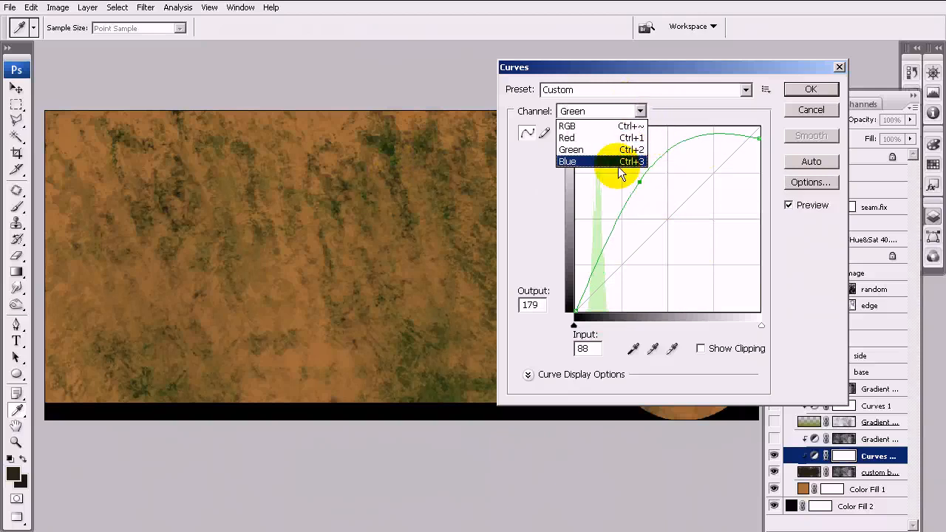
pyautogui.click(619, 161)
pyautogui.moveTo(666, 221); pyautogui.dragTo(625, 181)
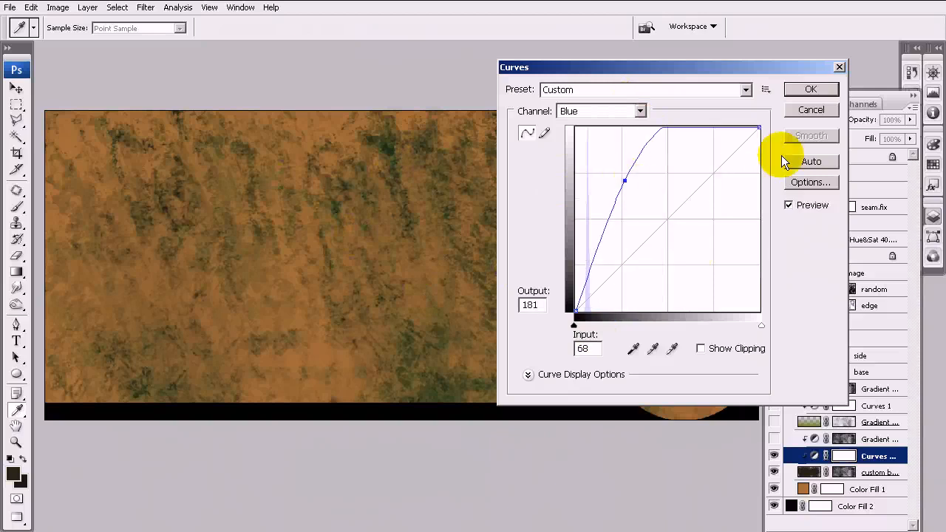
pyautogui.click(805, 112)
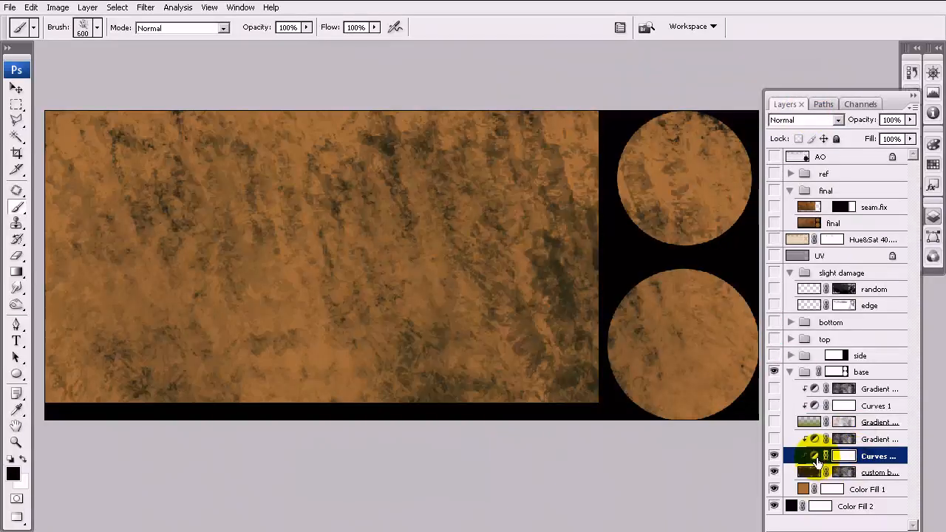
# Step: Check the clipped Curves adjustment without changing it, and show the clipped Gradient Map layer above it
pyautogui.doubleClick(816, 458)
pyautogui.click(817, 111)
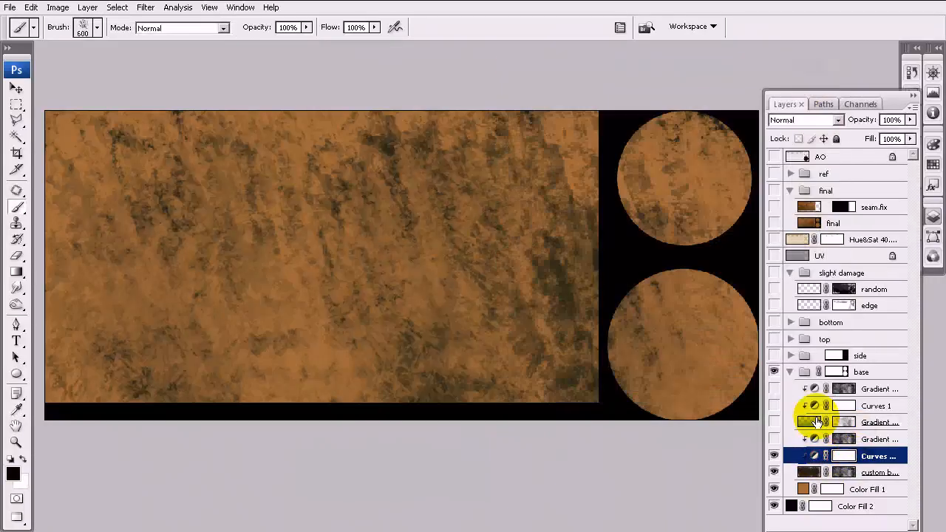
pyautogui.click(774, 439)
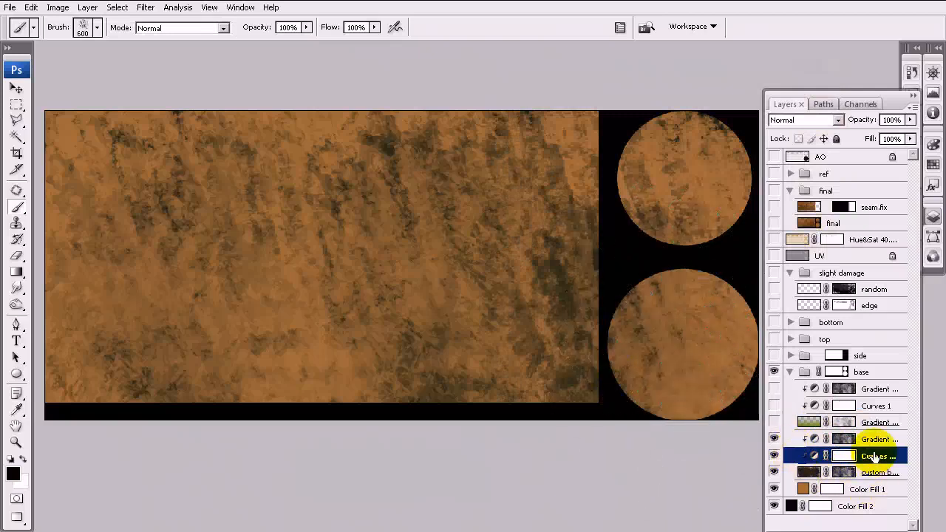
# Step: Set the custom brush layer's opacity to 6%
pyautogui.click(865, 439)
pyautogui.click(873, 474)
pyautogui.write('6')
pyautogui.press('Return')
# Step: Examine the gradient and options of the Gradient Map adjustment clipped to the custom brush layer
pyautogui.doubleClick(818, 439)
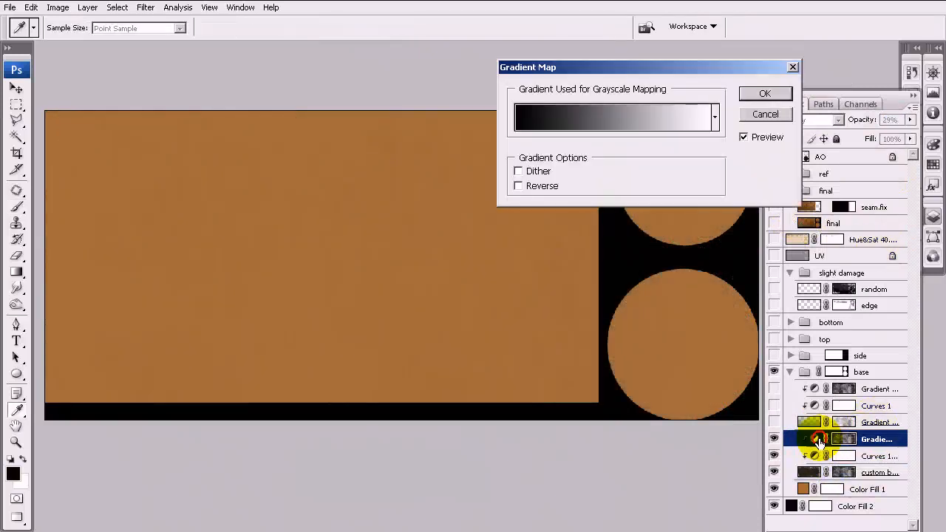
pyautogui.click(765, 94)
pyautogui.press('b')
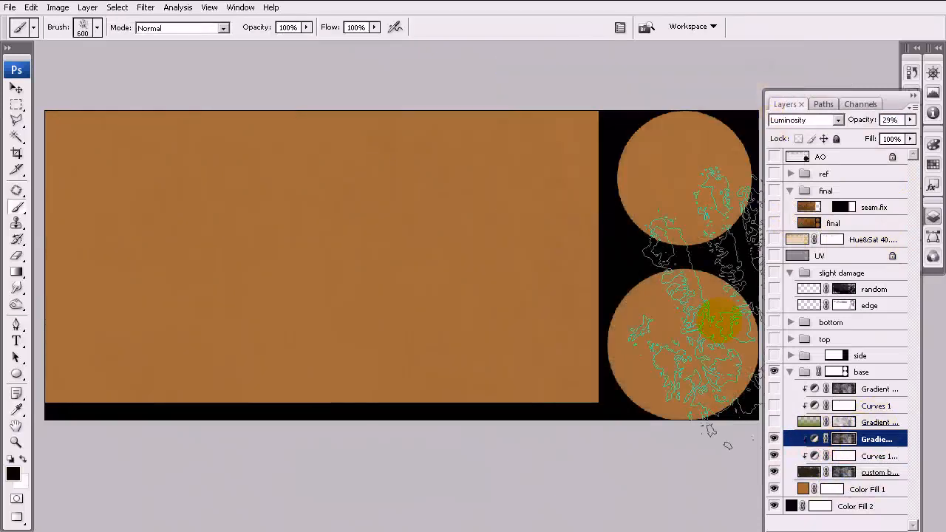
pyautogui.click(19, 89)
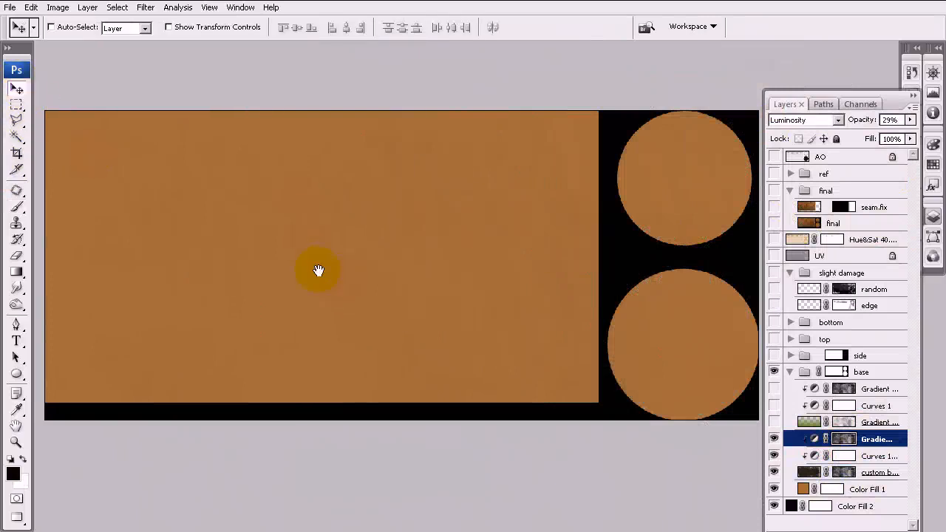
pyautogui.moveTo(699, 359); pyautogui.dragTo(804, 389)
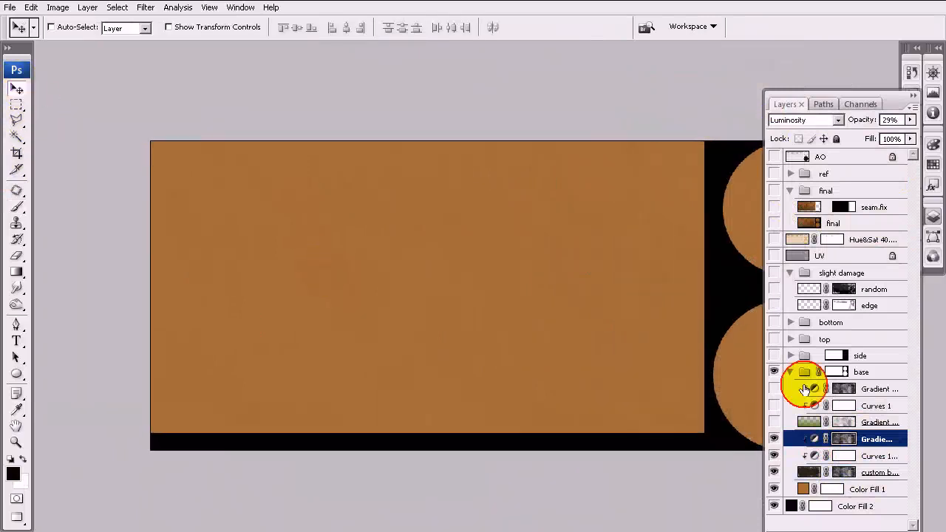
pyautogui.doubleClick(815, 439)
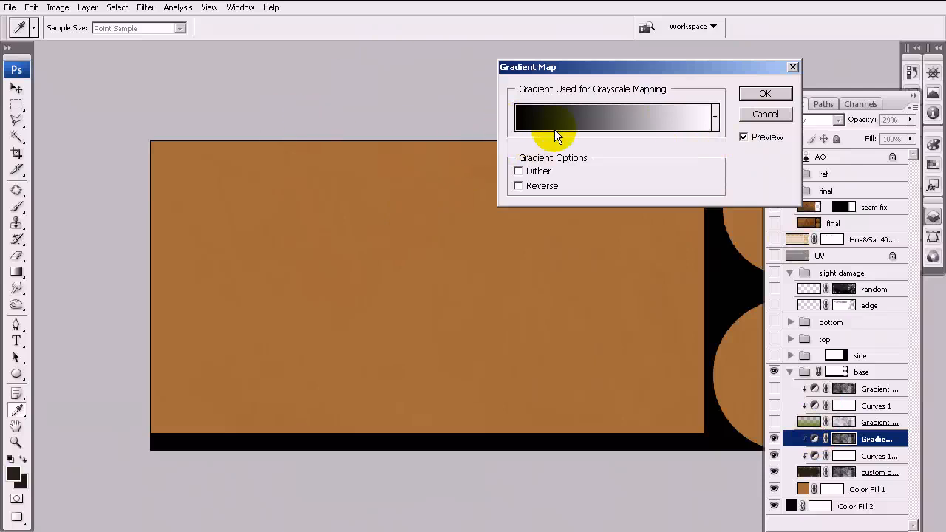
pyautogui.click(768, 114)
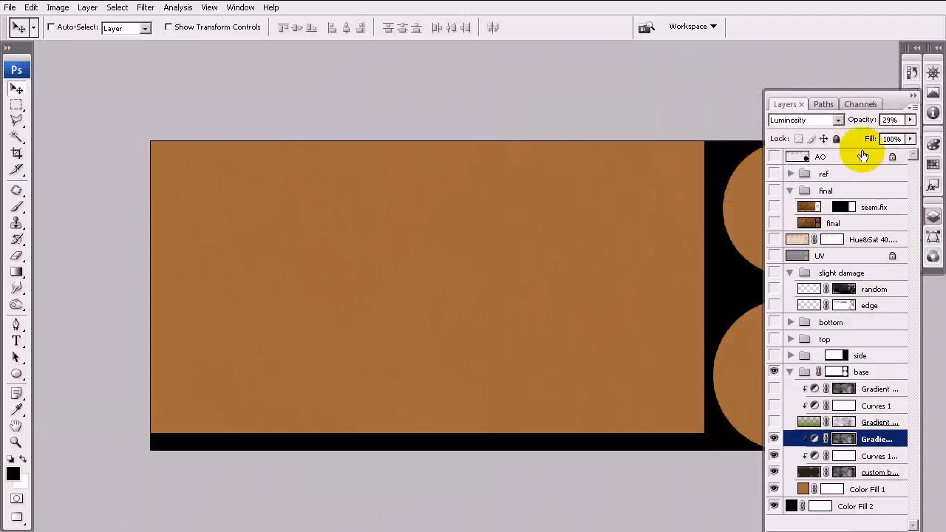
# Step: Compare the copper texture with the custom brush layer hidden and shown
pyautogui.click(873, 473)
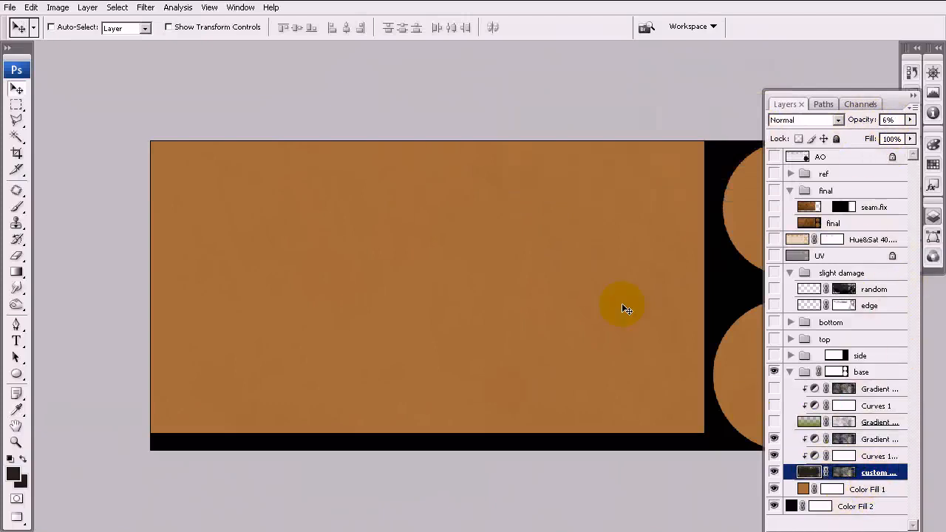
pyautogui.click(775, 473)
pyautogui.click(774, 474)
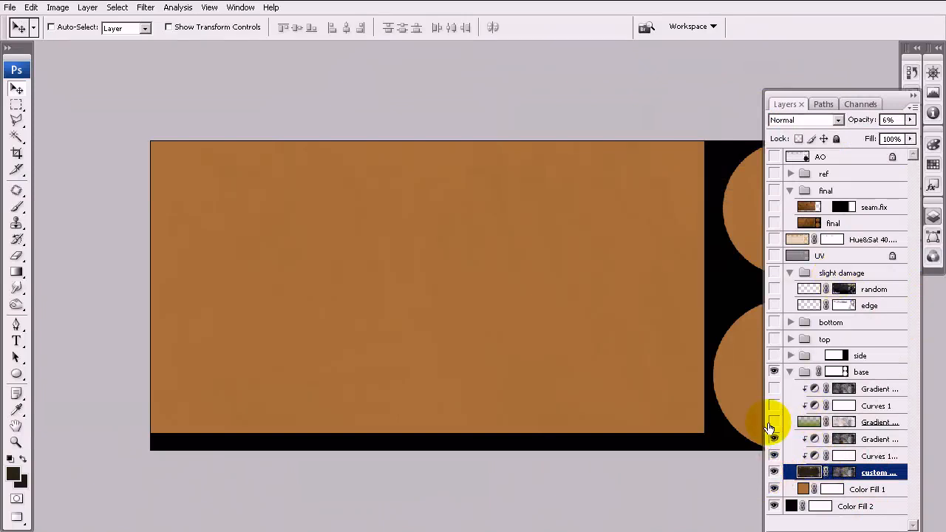
# Step: Activate the Gradient tool and set the foreground color to the muted green 455a3f
pyautogui.click(20, 273)
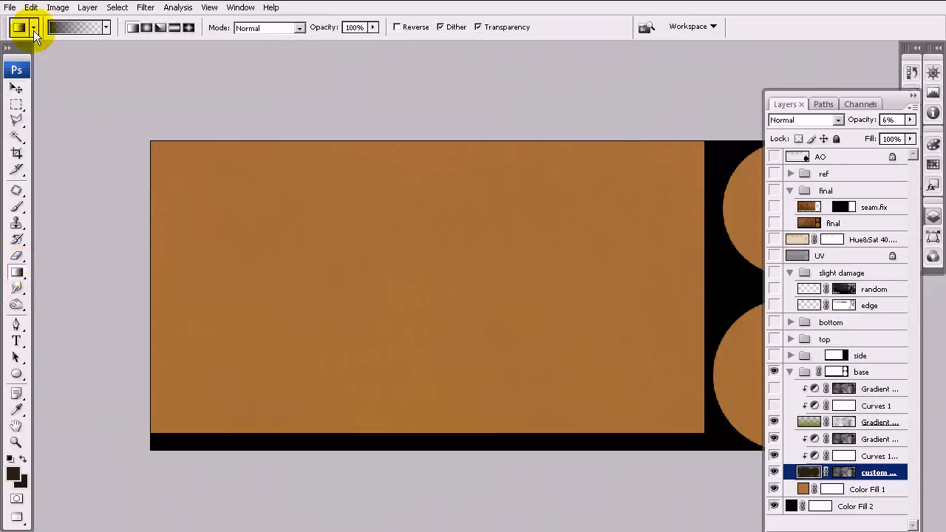
pyautogui.click(13, 476)
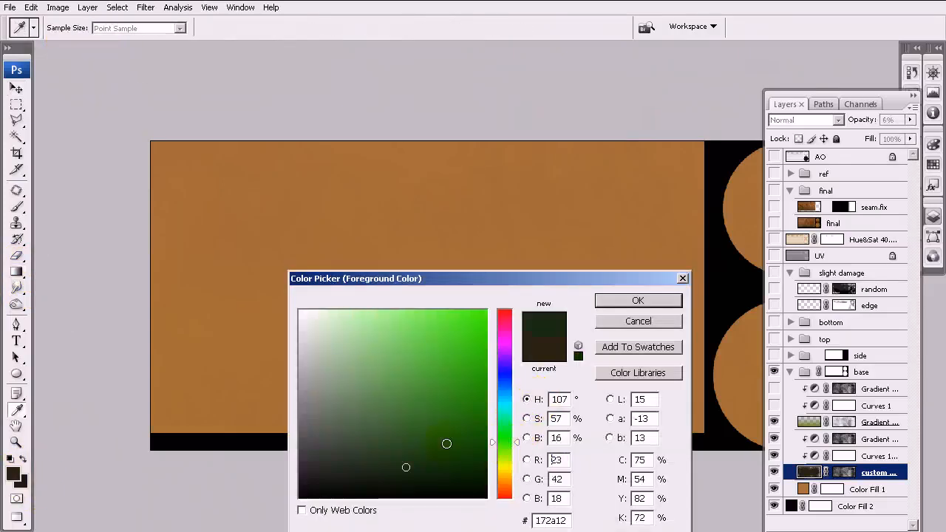
pyautogui.moveTo(406, 467)
pyautogui.mouseDown()
pyautogui.moveTo(422, 397)
pyautogui.moveTo(409, 414)
pyautogui.moveTo(356, 431)
pyautogui.mouseUp()
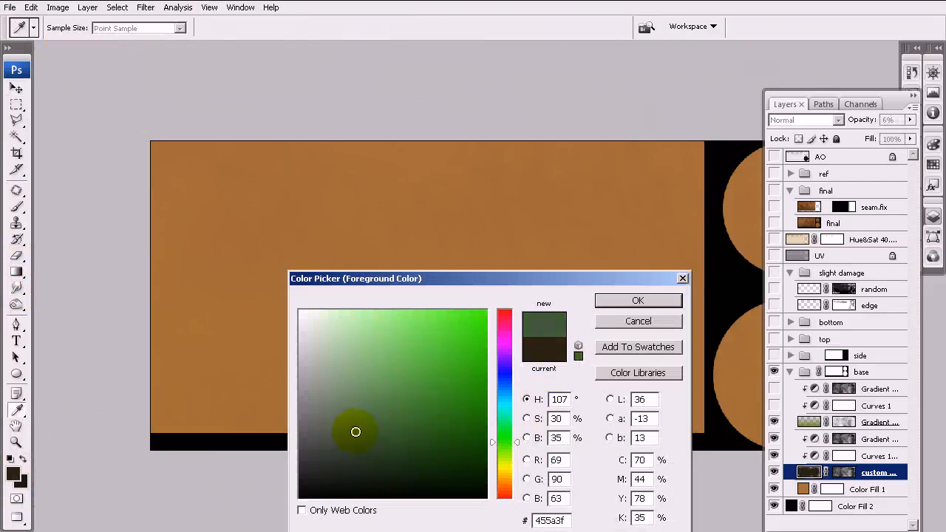
pyautogui.click(616, 302)
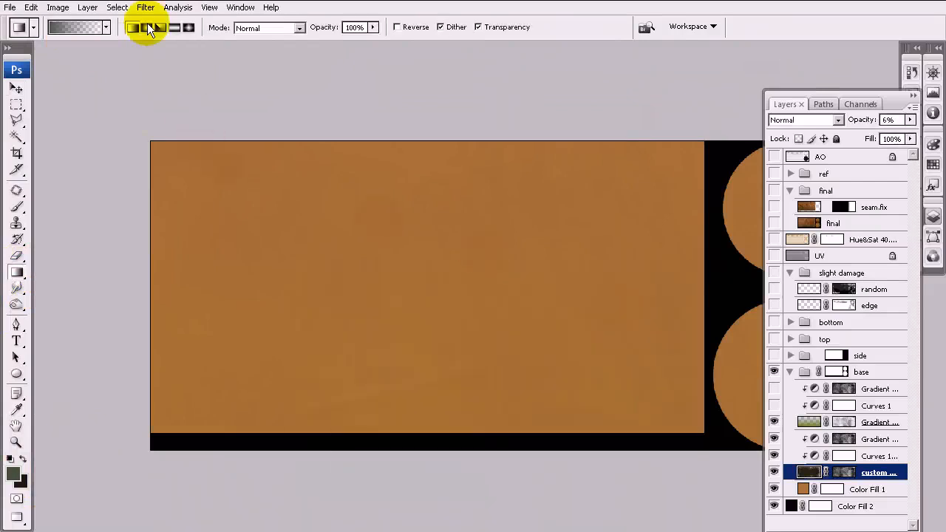
# Step: Reset the gradient presets to the defaults and choose the Foreground to Transparent gradient
pyautogui.click(106, 30)
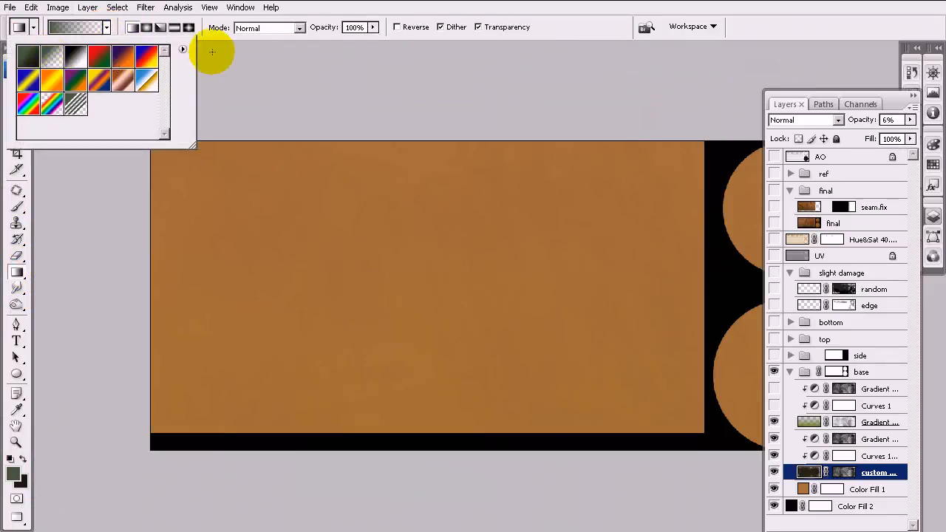
pyautogui.click(183, 51)
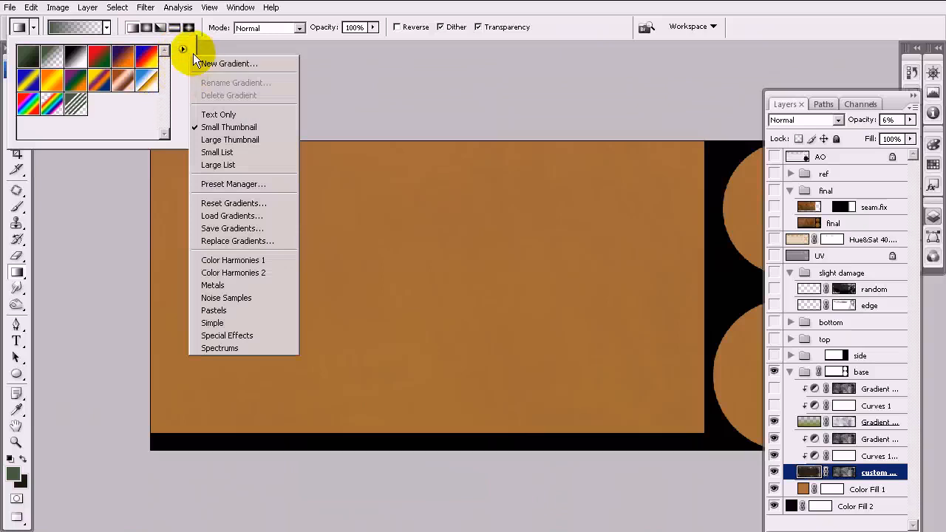
pyautogui.click(233, 203)
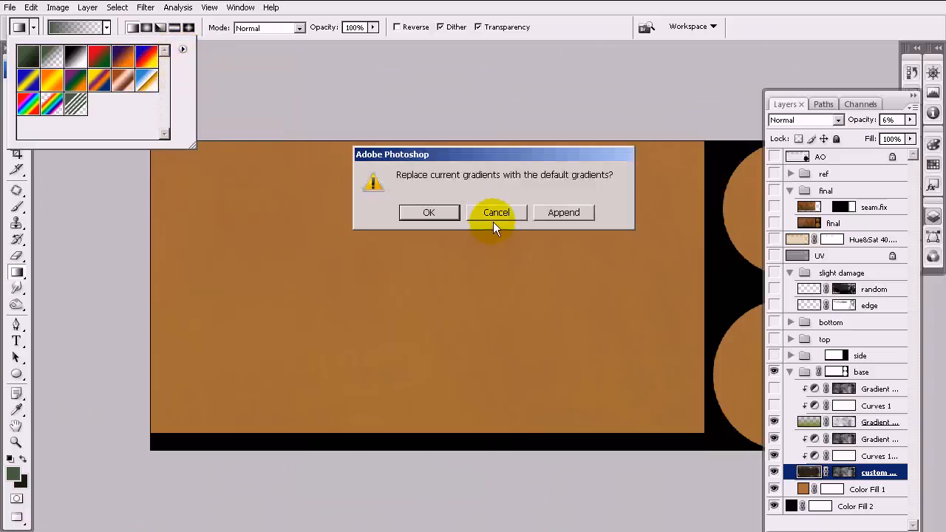
pyautogui.click(430, 212)
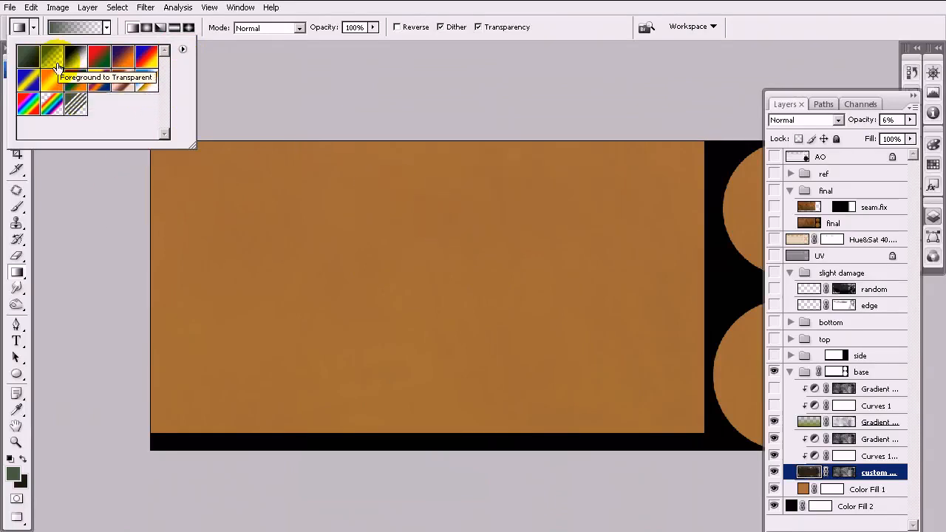
pyautogui.click(371, 3)
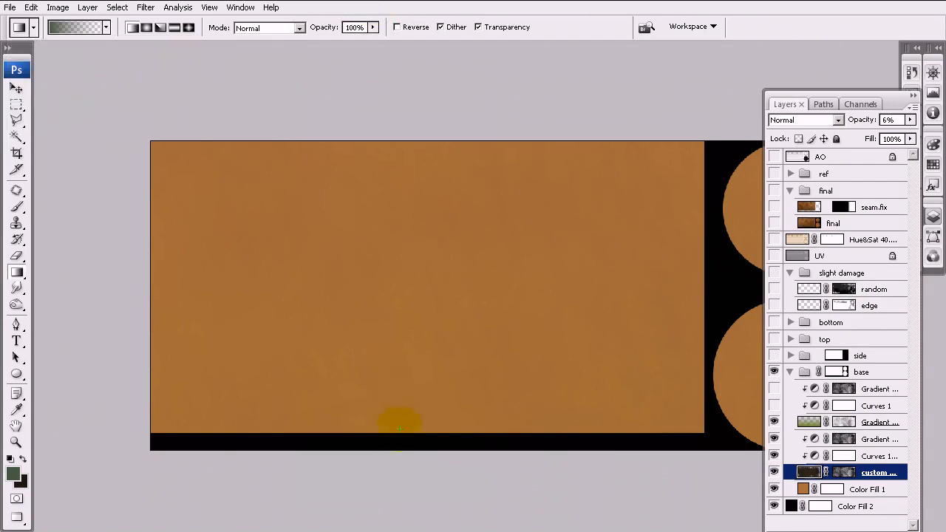
# Step: Draw a green gradient at the copper's lower edge with the Overlay gradient layer at 100% opacity, and return that layer to 14%
pyautogui.moveTo(397, 434); pyautogui.dragTo(398, 436)
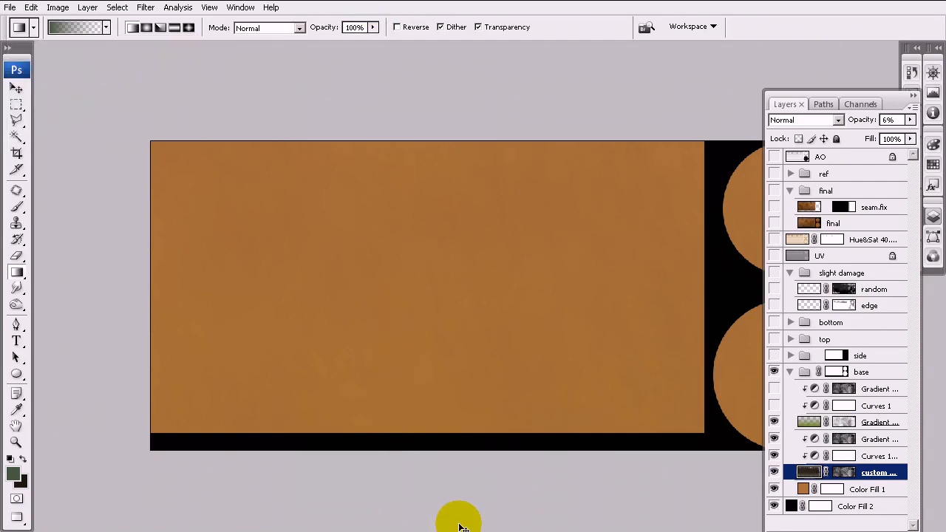
pyautogui.click(808, 440)
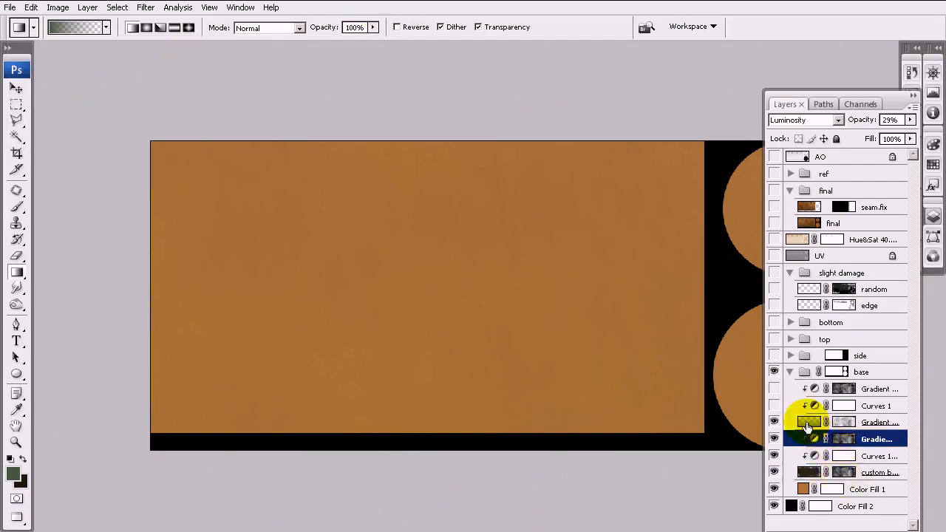
pyautogui.click(805, 422)
pyautogui.moveTo(876, 124); pyautogui.dragTo(921, 124)
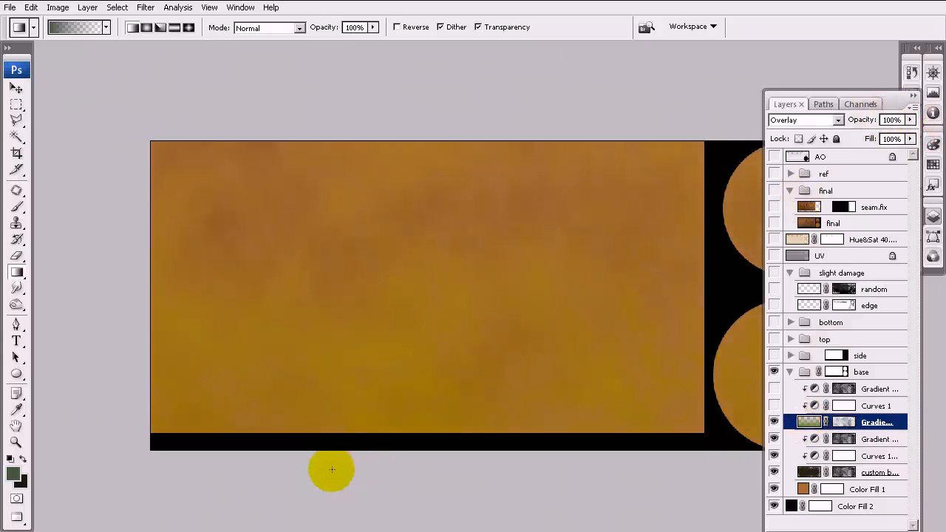
pyautogui.moveTo(386, 435); pyautogui.dragTo(309, 527)
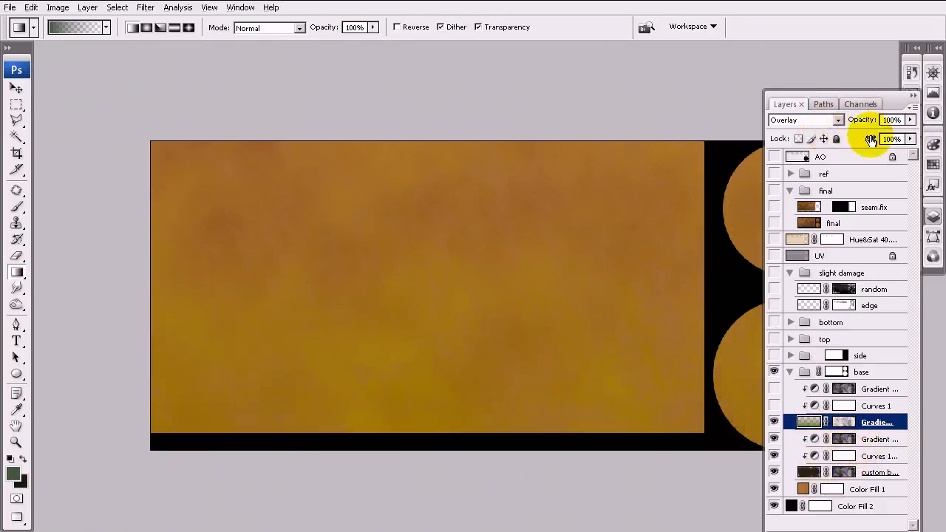
pyautogui.hotkey('alt', '[')
pyautogui.click(813, 422)
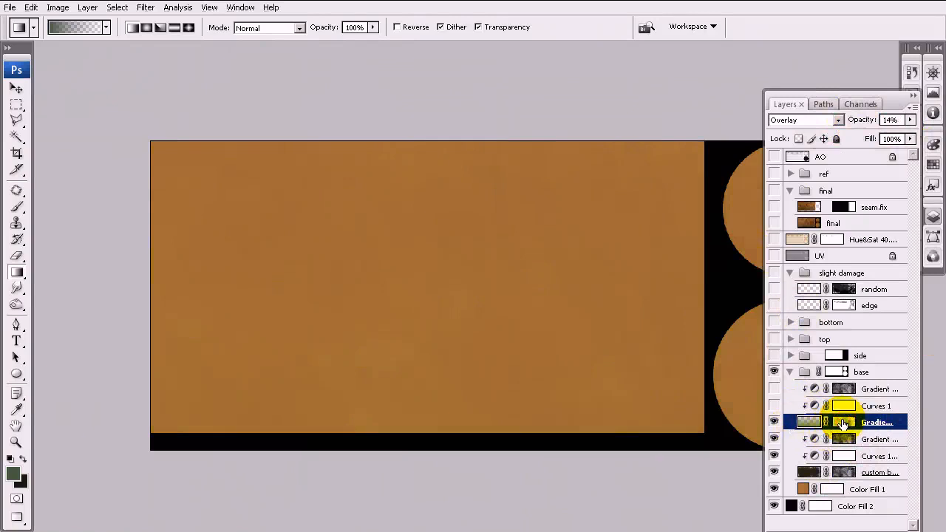
# Step: Target the gradient layer's mask for painting in black with the handprint brush at size 500 and 25% opacity
pyautogui.press('d')
pyautogui.press('b')
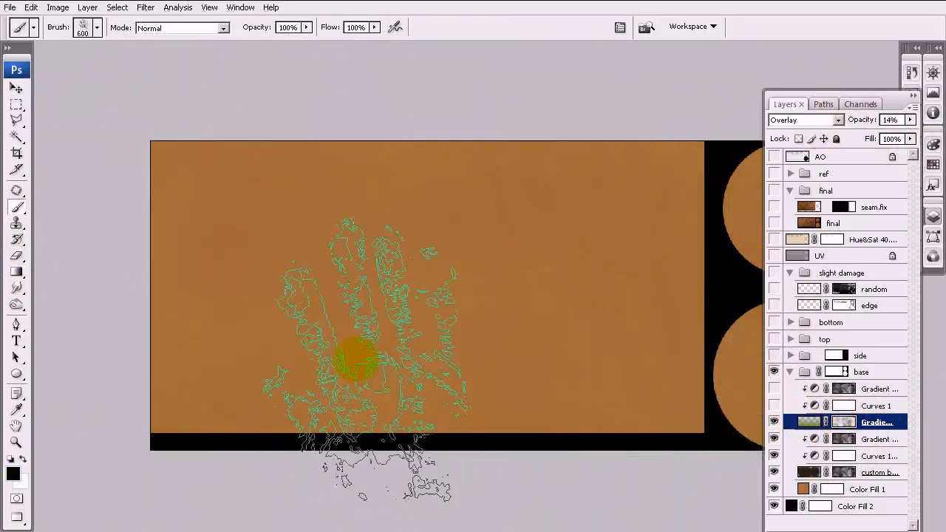
pyautogui.press('[')
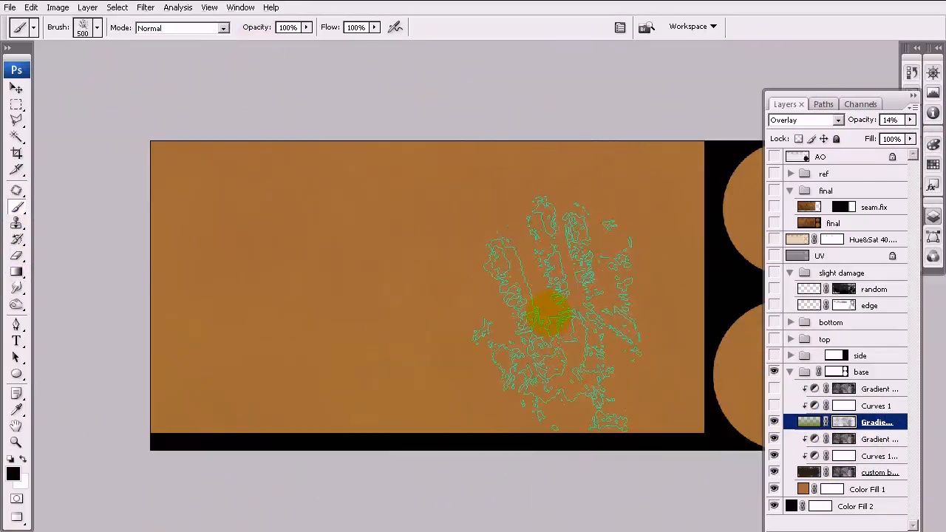
pyautogui.press('2')
pyautogui.press('5')
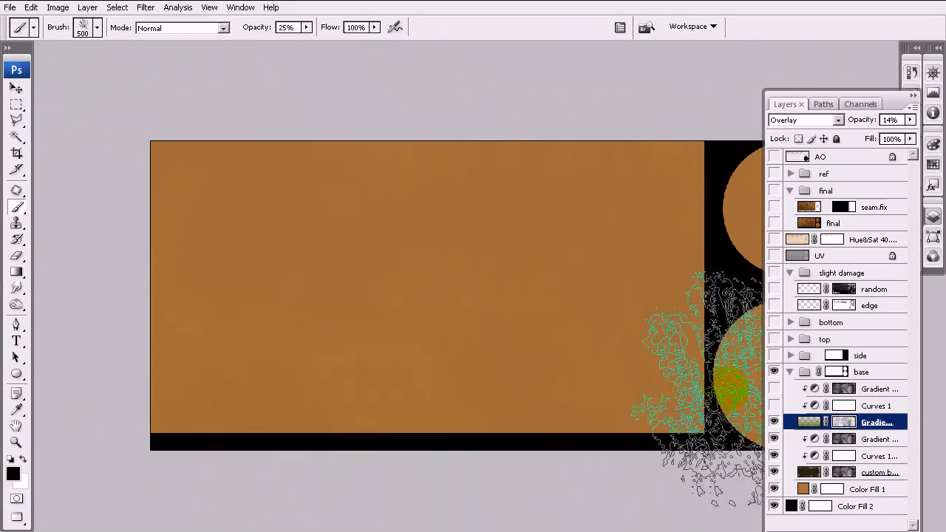
pyautogui.click(774, 421)
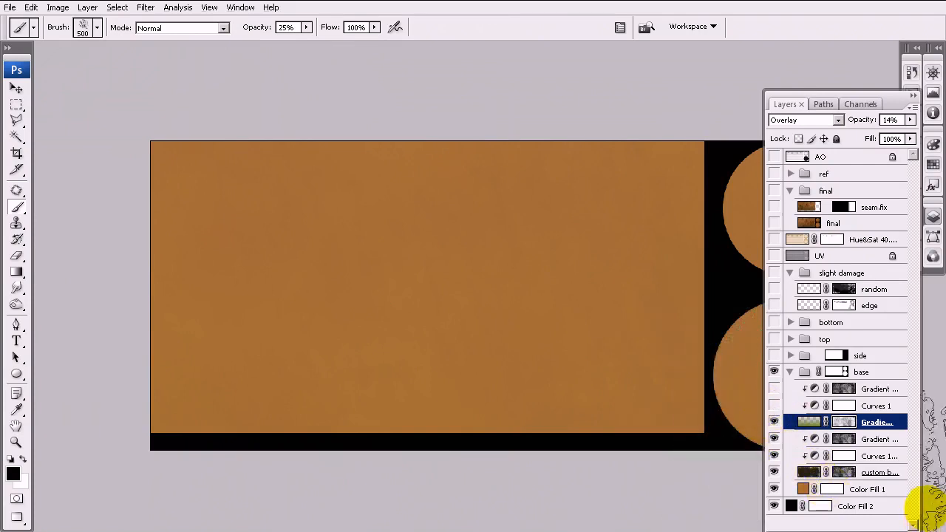
# Step: Point out the lower clipped adjustments and show the Curves 1 and Gradient Map adjustments above the green gradient layer
pyautogui.click(883, 439)
pyautogui.keyDown('shift'); pyautogui.click(876, 456); pyautogui.keyUp('shift')
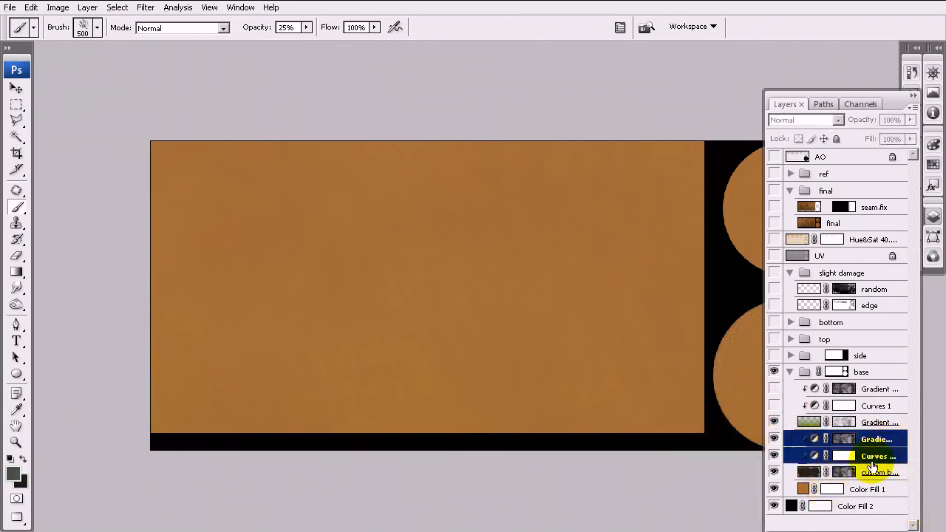
pyautogui.click(874, 408)
pyautogui.moveTo(774, 406); pyautogui.dragTo(774, 391)
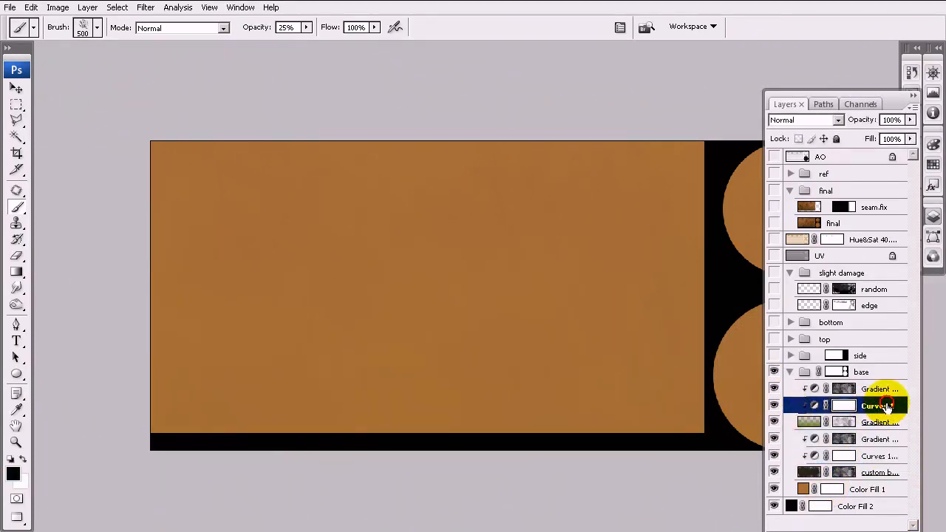
# Step: Release the Curves 1 and Gradient Map adjustments from the green gradient layer, and clip both to it again
pyautogui.keyDown('alt'); pyautogui.click(884, 413); pyautogui.keyUp('alt')
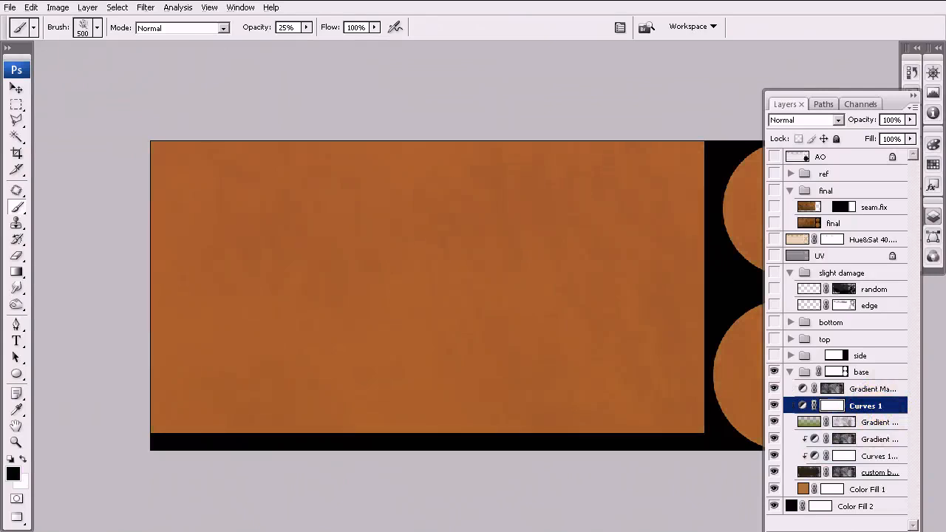
pyautogui.keyDown('shift'); pyautogui.click(874, 391); pyautogui.keyUp('shift')
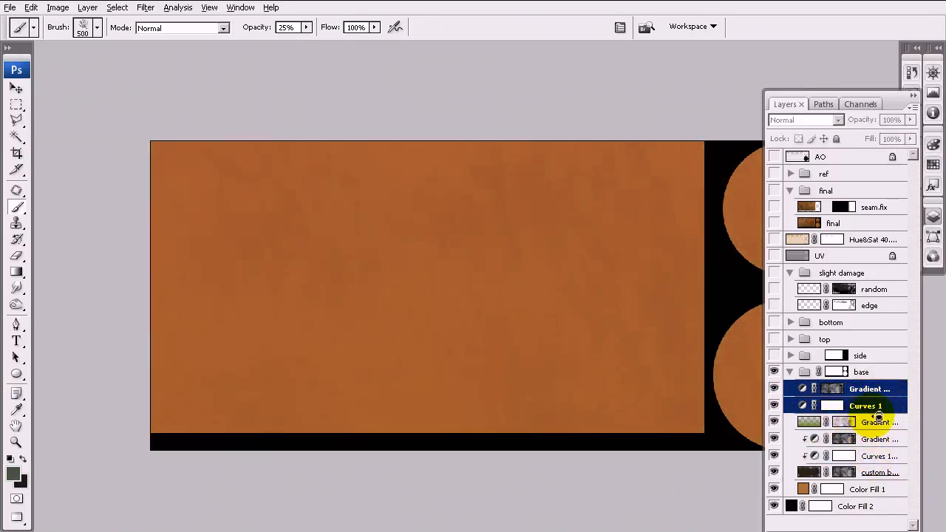
pyautogui.keyDown('alt'); pyautogui.click(876, 412); pyautogui.keyUp('alt')
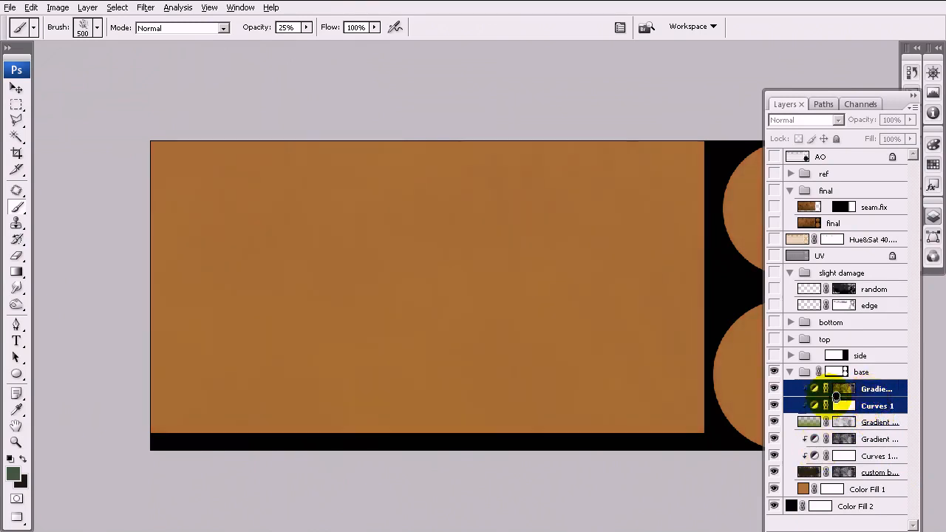
# Step: Collapse the base group and switch to the Move tool
pyautogui.click(867, 389)
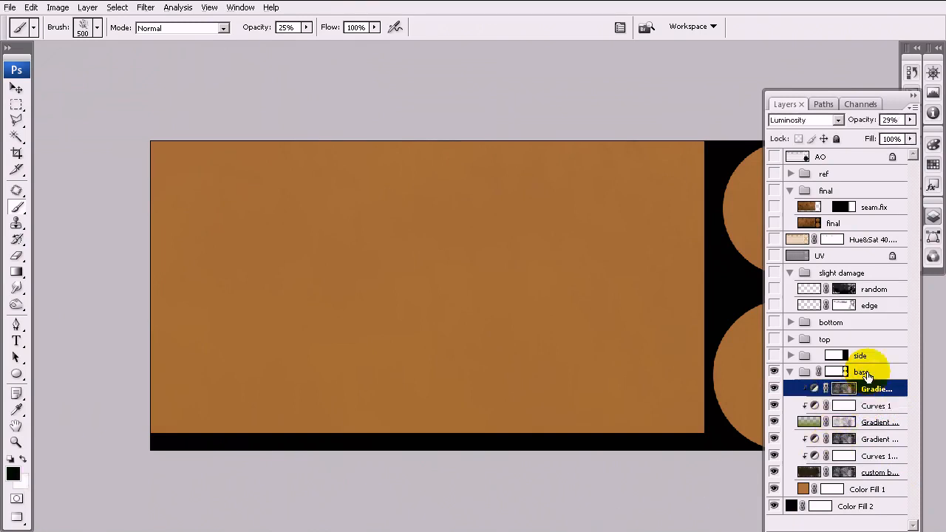
pyautogui.click(868, 374)
pyautogui.click(789, 373)
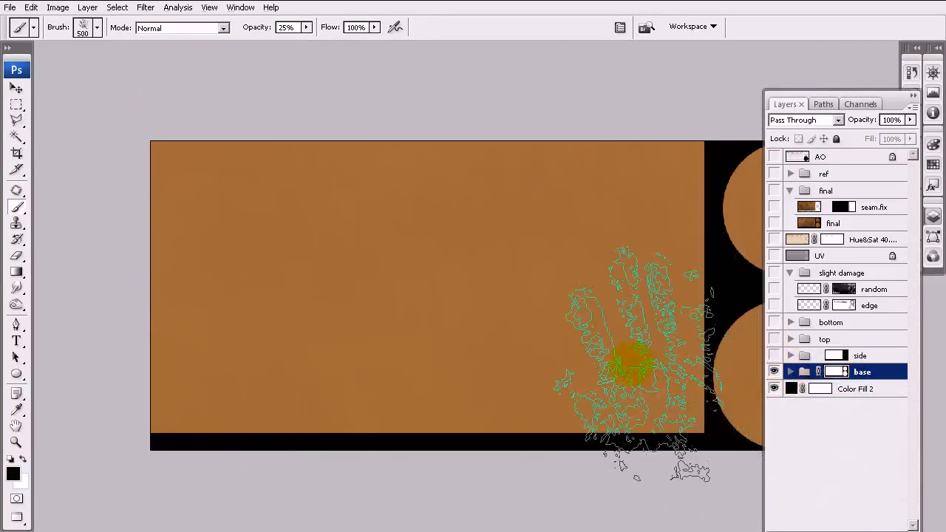
pyautogui.click(17, 89)
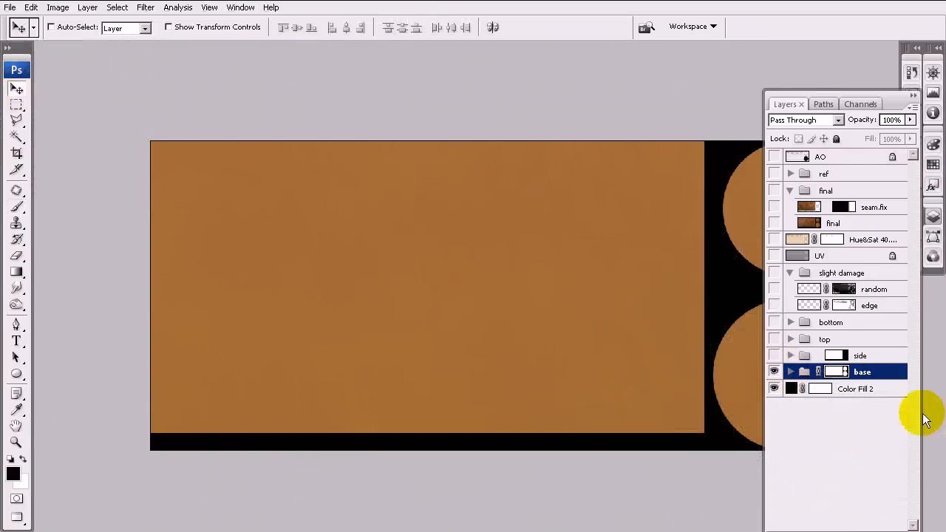
# Step: Show and expand the side group, and add a new empty group above it
pyautogui.click(773, 355)
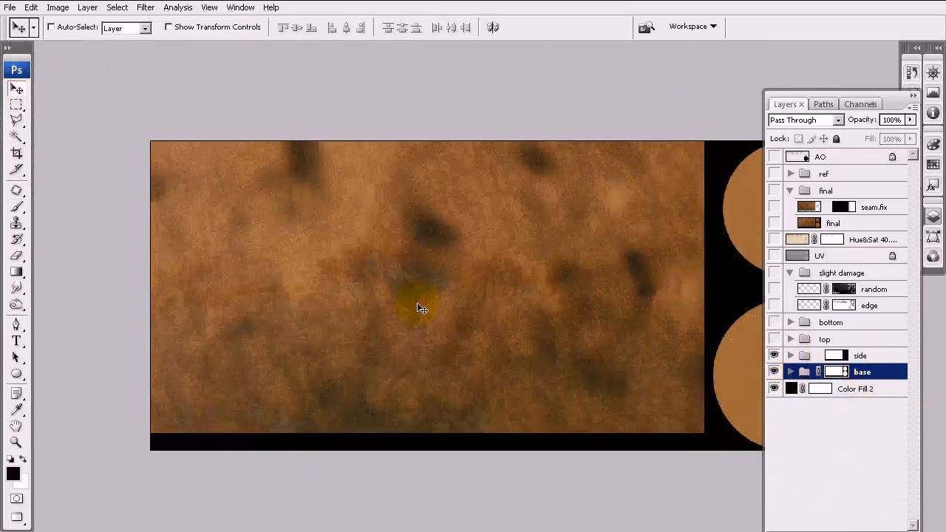
pyautogui.click(850, 358)
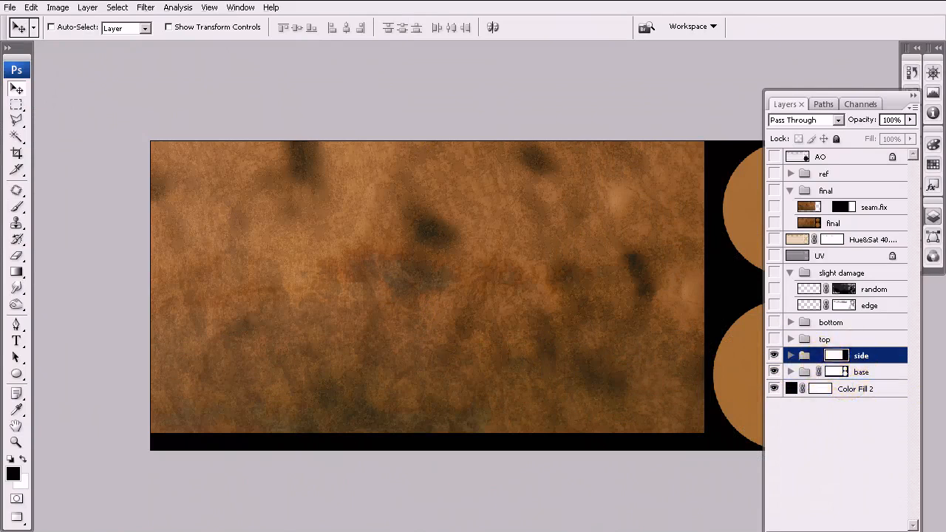
pyautogui.click(790, 357)
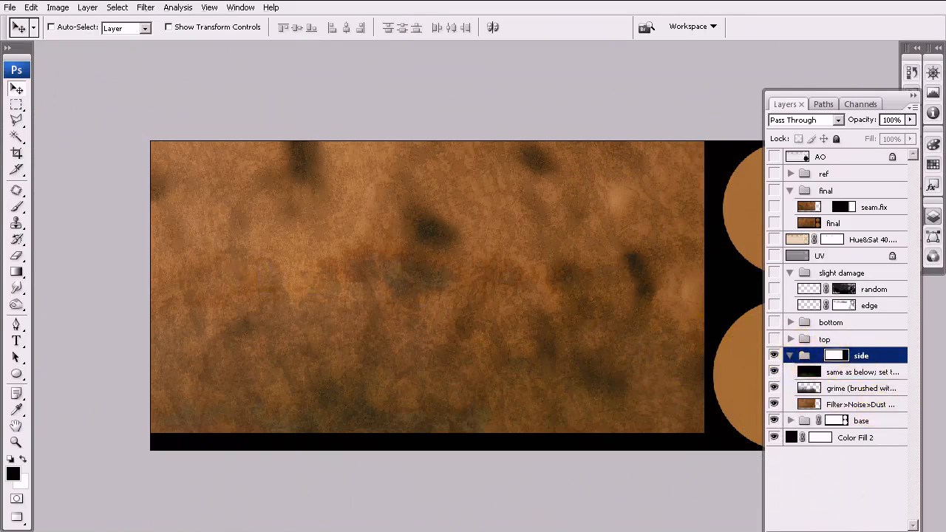
pyautogui.hotkey('ctrl', 'g')
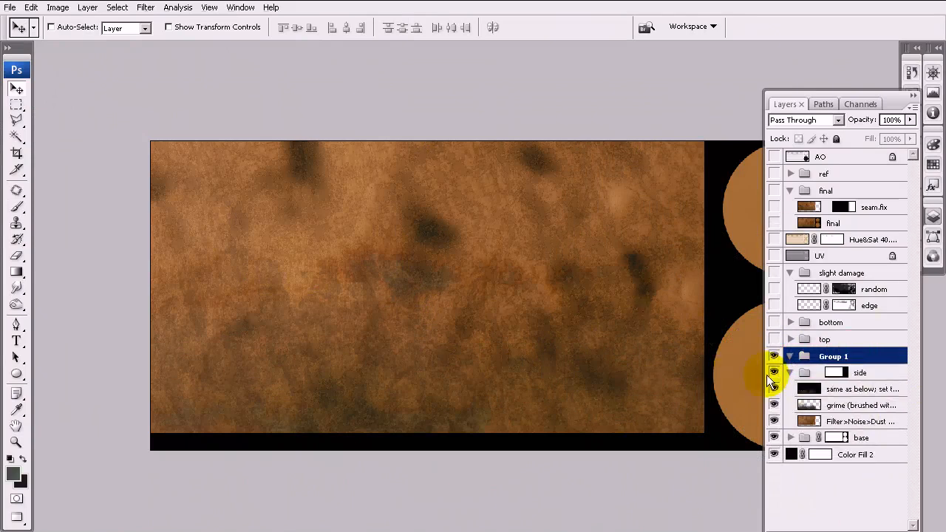
# Step: Show the UV layer, view it in the Normal blend mode, and set it back to Overlay over the side texture
pyautogui.click(16, 104)
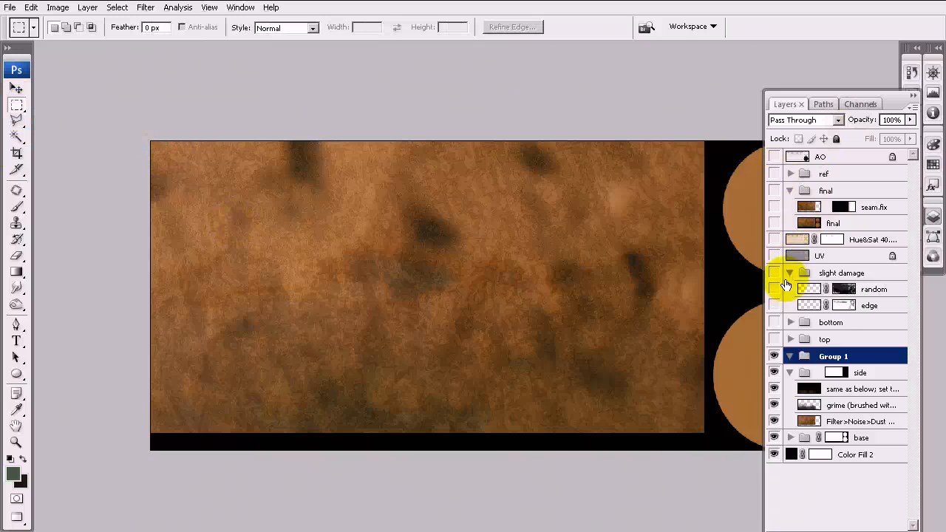
pyautogui.click(773, 255)
pyautogui.click(837, 257)
pyautogui.click(819, 120)
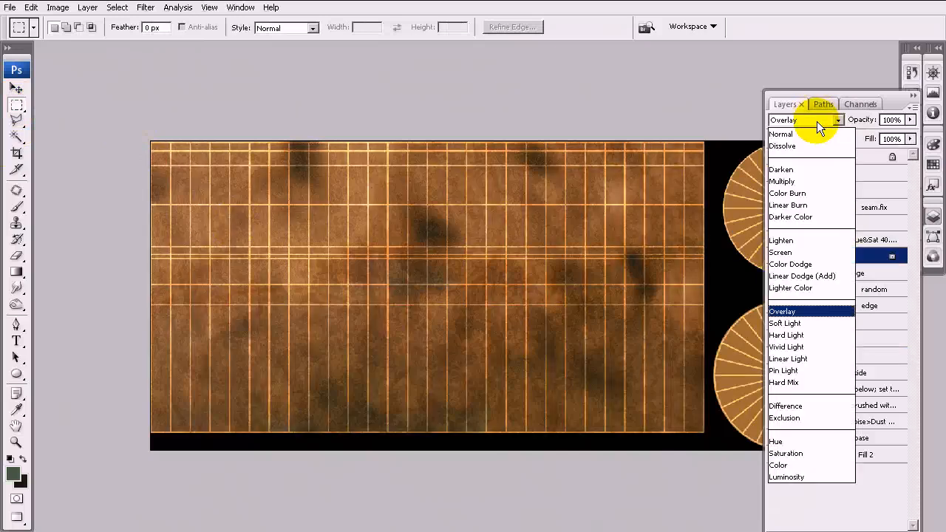
pyautogui.click(806, 130)
pyautogui.click(785, 108)
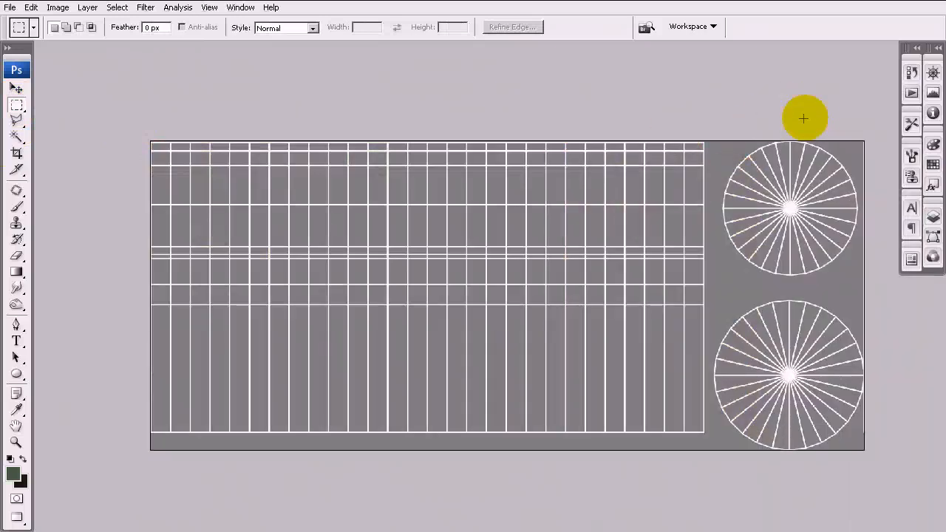
pyautogui.click(933, 216)
pyautogui.click(817, 120)
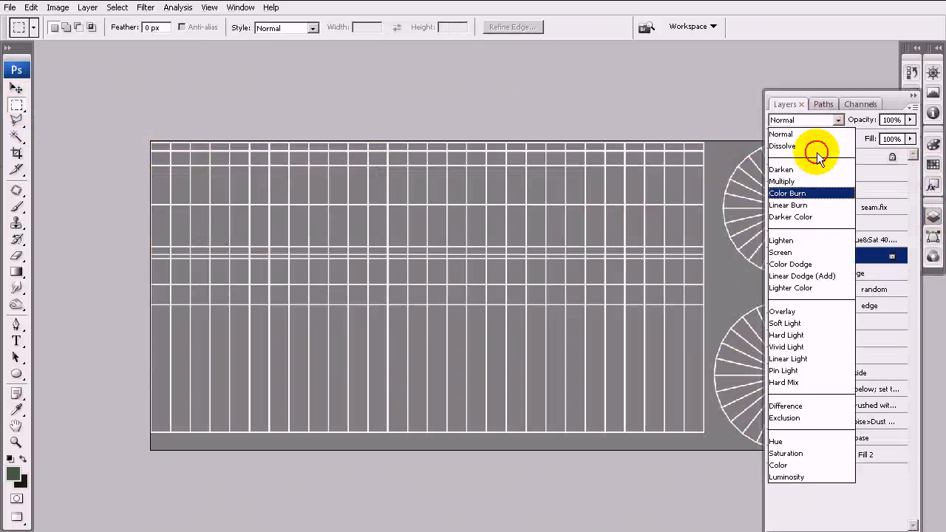
pyautogui.click(813, 307)
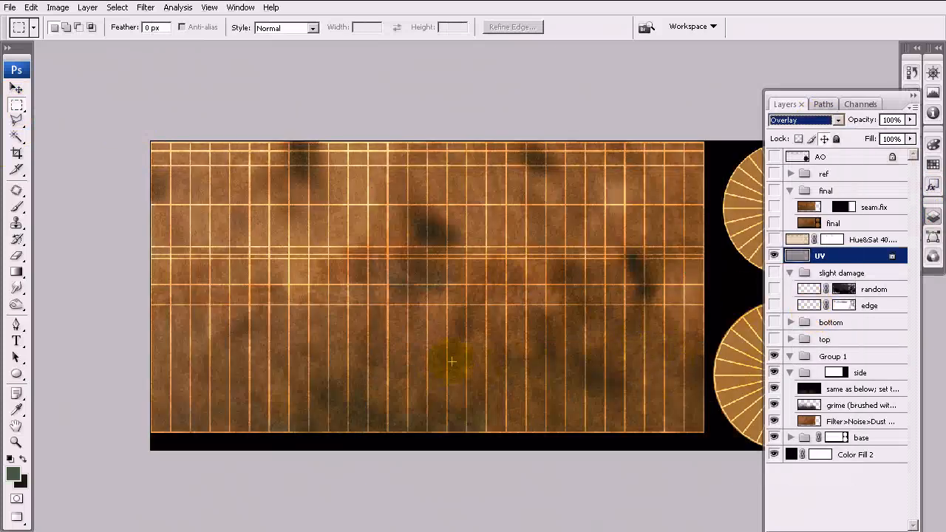
# Step: Make a rectangular selection around the side area of the UV layout, and hide the UV layer
pyautogui.moveTo(84, 110); pyautogui.dragTo(590, 409)
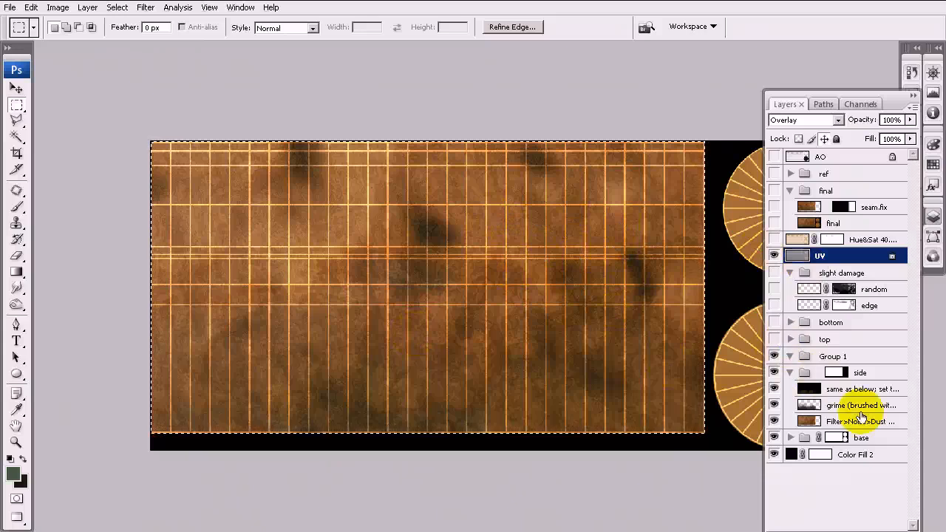
pyautogui.click(861, 374)
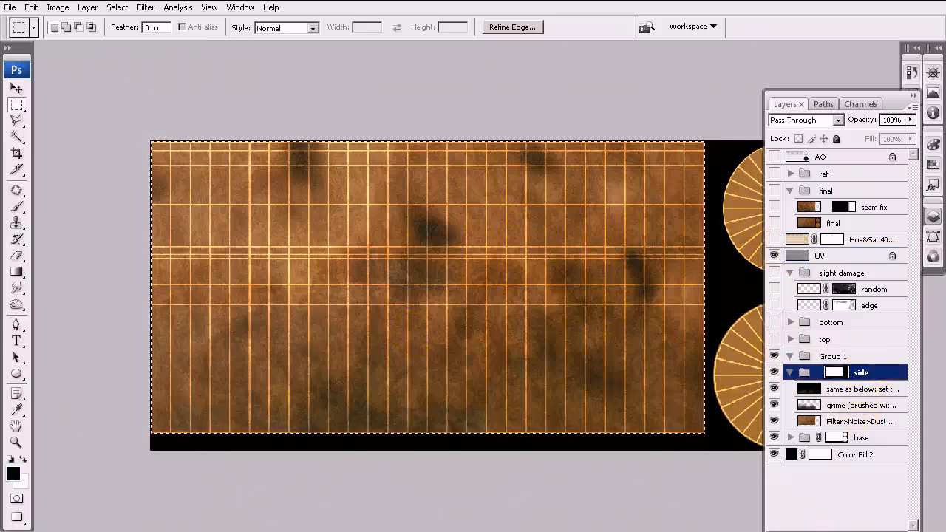
pyautogui.hotkey('ctrl', 'z')
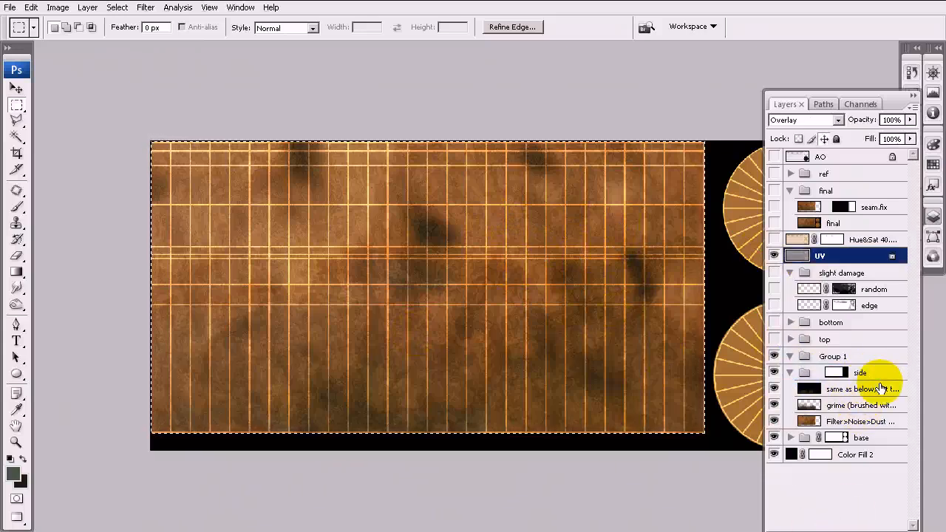
pyautogui.click(773, 255)
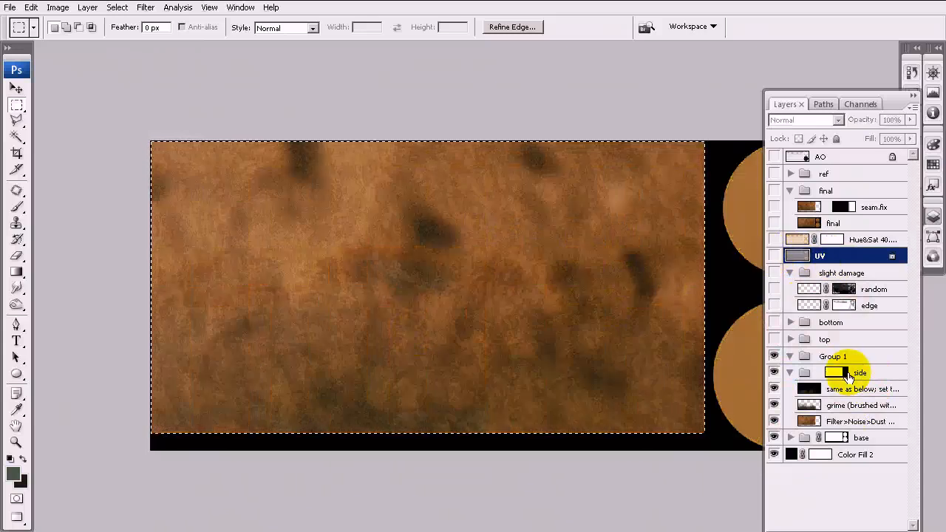
# Step: Replace the side group's mask with one made from the rectangular selection, and unlink it from the group
pyautogui.rightClick(843, 373)
pyautogui.click(802, 399)
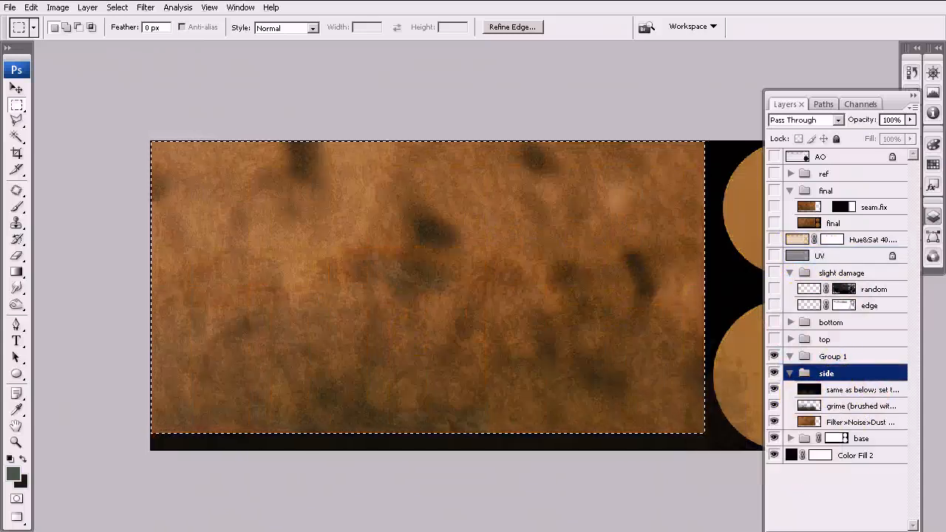
pyautogui.click(813, 523)
pyautogui.click(813, 375)
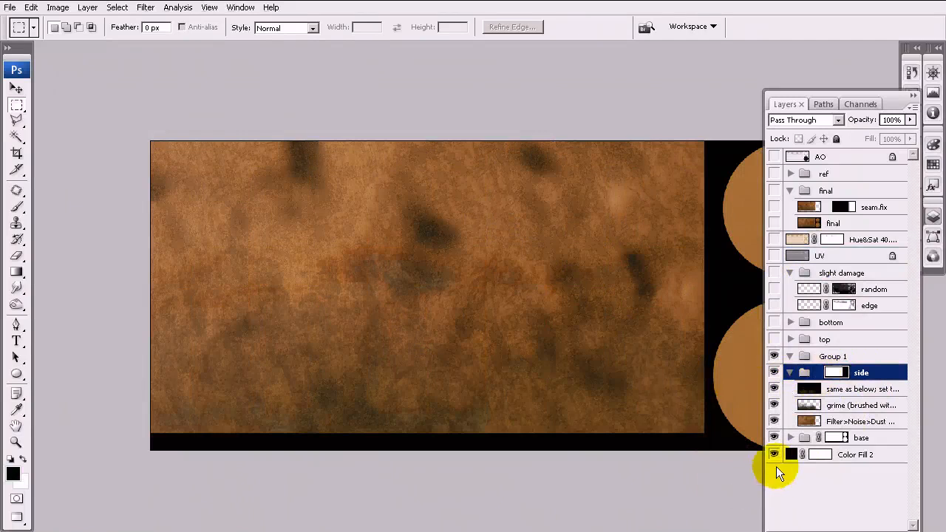
# Step: Try to shift the side group's contents within its unlinked mask, undo back to the original mask, and clear the selection
pyautogui.click(17, 88)
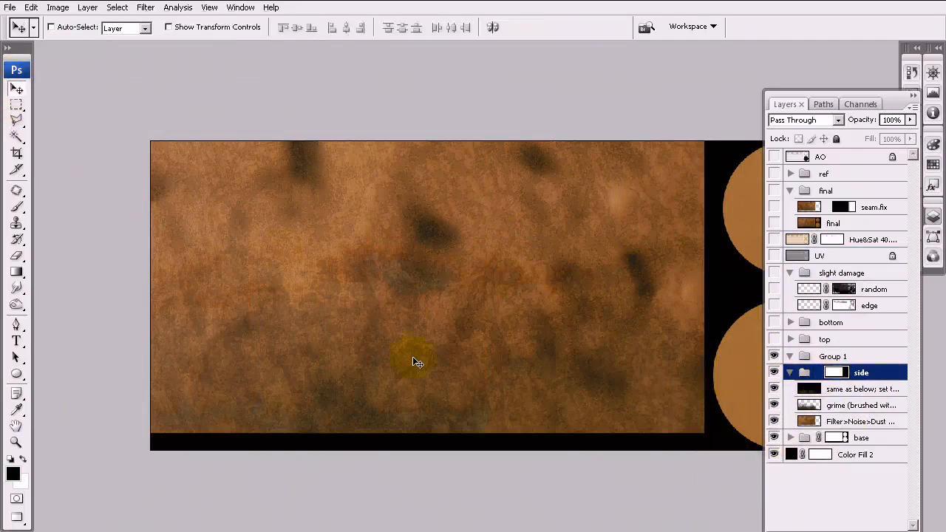
pyautogui.moveTo(516, 352)
pyautogui.mouseDown()
pyautogui.moveTo(513, 289)
pyautogui.moveTo(468, 300)
pyautogui.moveTo(575, 397)
pyautogui.moveTo(591, 341)
pyautogui.moveTo(554, 332)
pyautogui.moveTo(576, 387)
pyautogui.moveTo(497, 362)
pyautogui.moveTo(508, 347)
pyautogui.mouseUp()
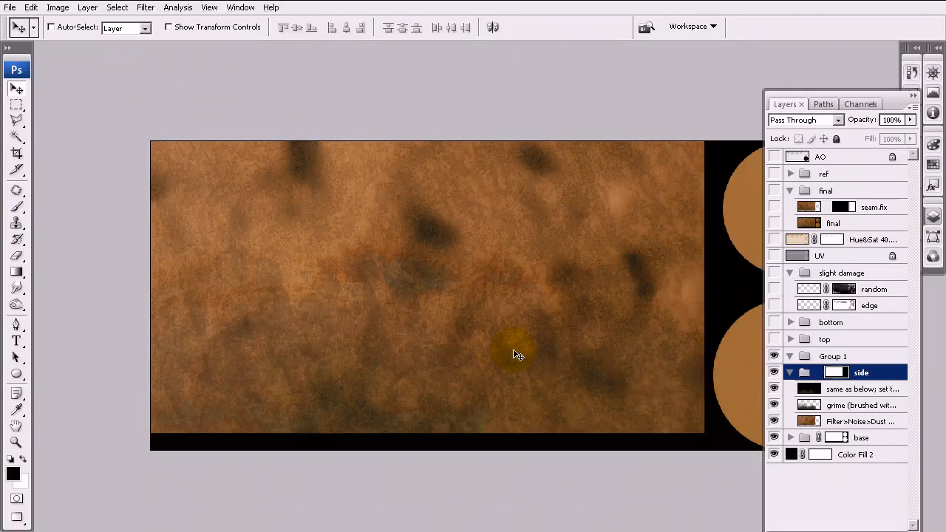
pyautogui.hotkey('ctrl', 'alt', 'z')
pyautogui.hotkey('ctrl', 'alt', 'z')
pyautogui.hotkey('ctrl', 'd')
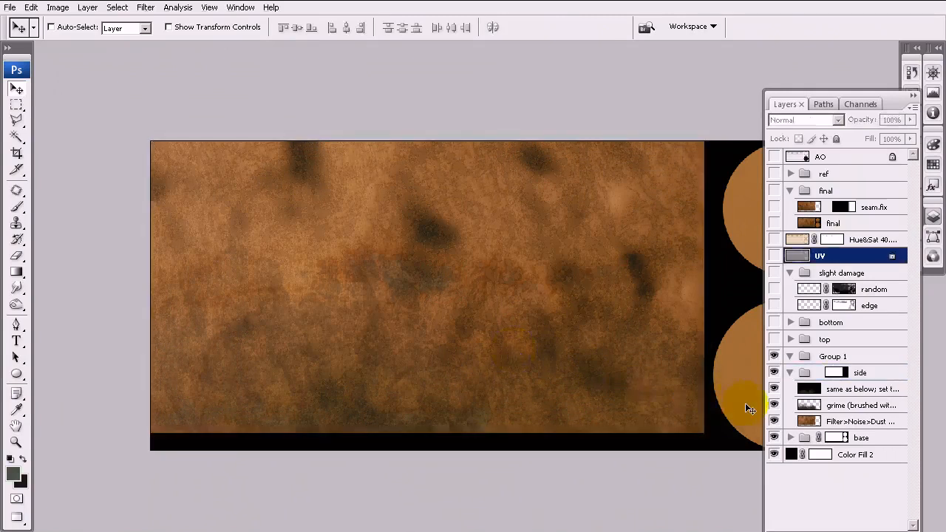
# Step: Collapse the side group and delete the empty Group 1 above it
pyautogui.click(841, 394)
pyautogui.click(789, 373)
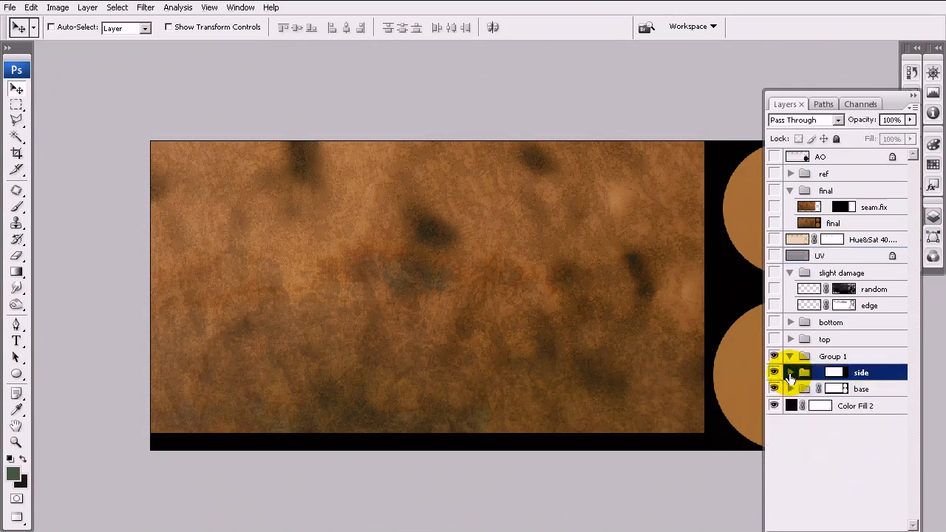
pyautogui.click(837, 357)
pyautogui.moveTo(839, 360); pyautogui.dragTo(914, 525)
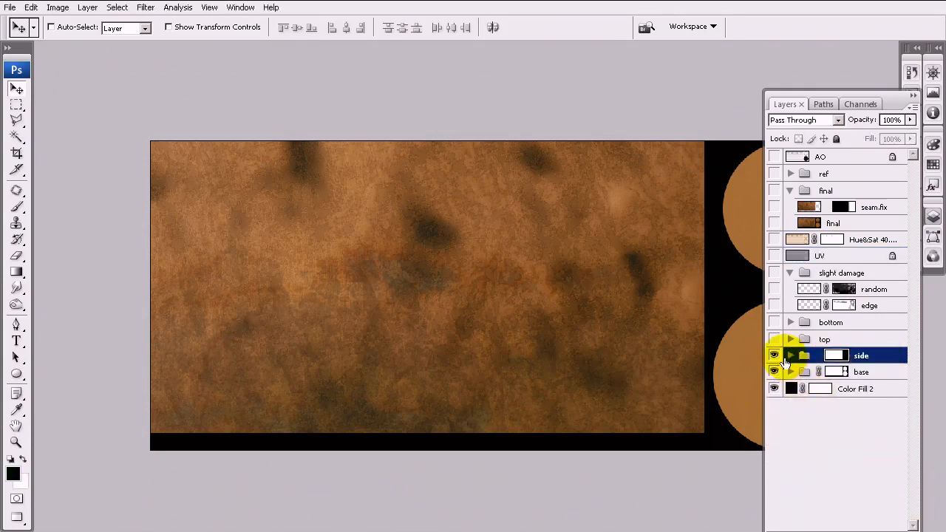
# Step: Expand the side group, hide its upper two layers including grime, and select the bottom Dust & Scratches texture layer
pyautogui.click(790, 356)
pyautogui.click(774, 372)
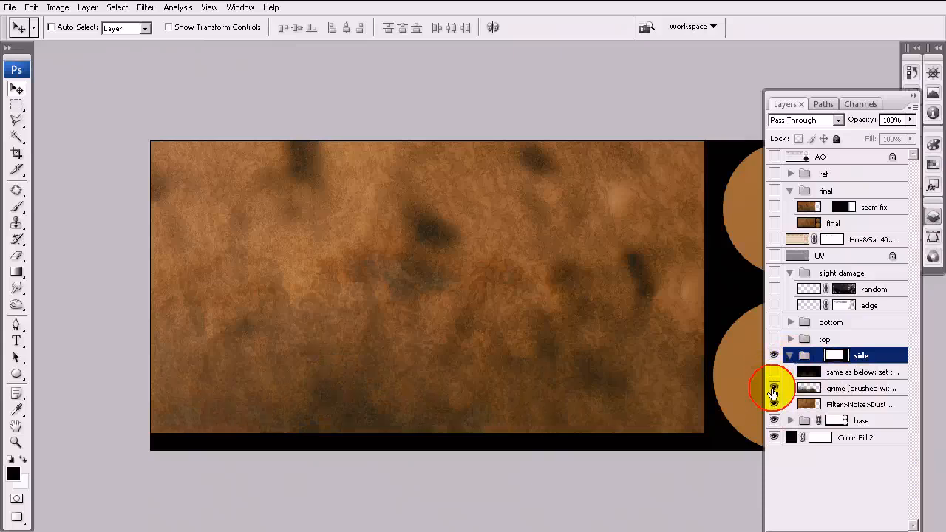
pyautogui.click(774, 388)
pyautogui.click(813, 404)
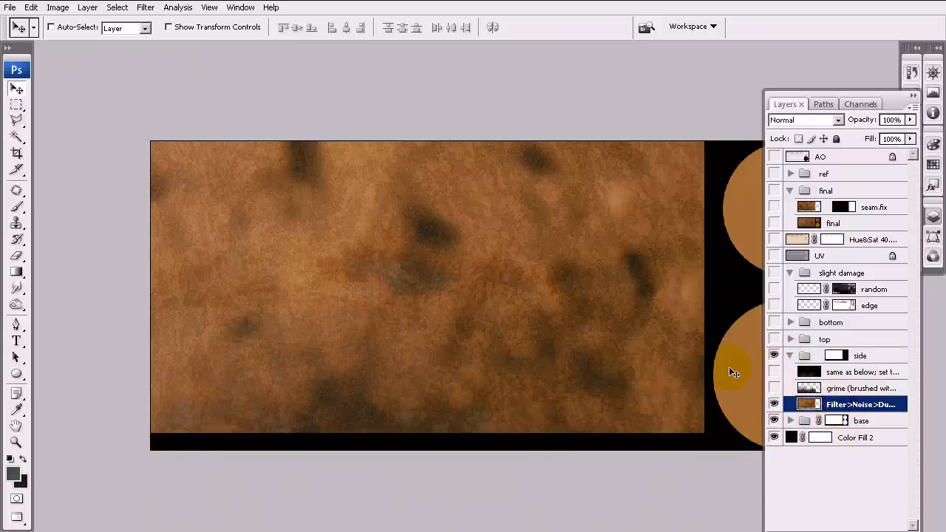
# Step: Open the copper photo BronzeCopper0029_L.jpg from the photos folder inside the project's tex folder
pyautogui.moveTo(533, 311); pyautogui.dragTo(527, 284)
pyautogui.click(11, 7)
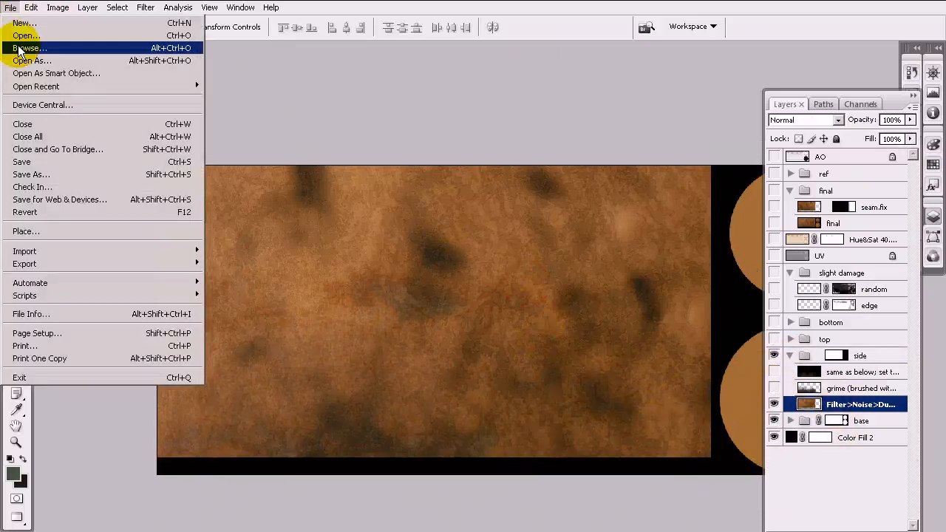
pyautogui.moveTo(241, 8)
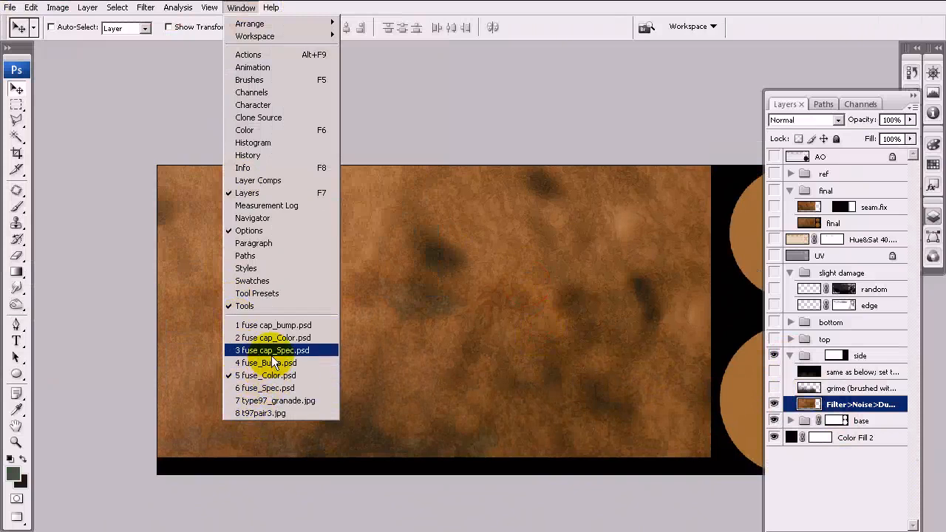
pyautogui.moveTo(11, 7)
pyautogui.click(22, 35)
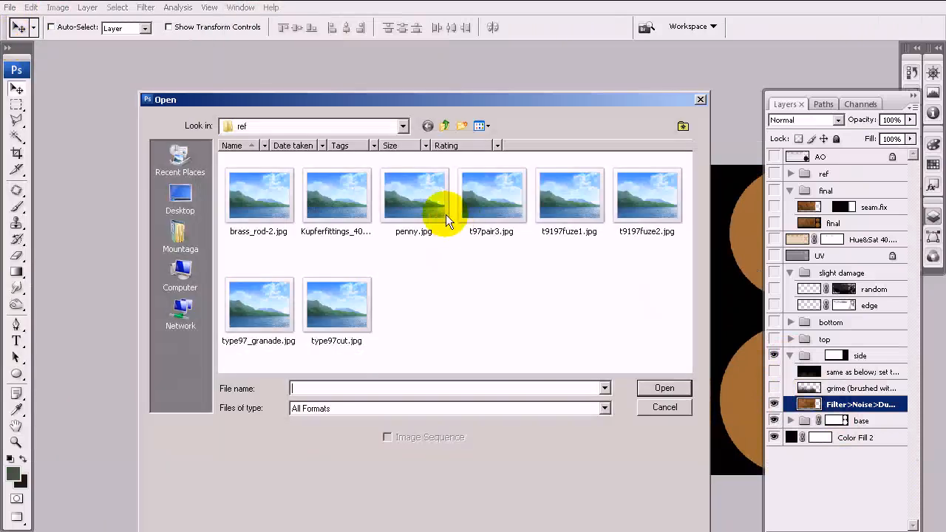
pyautogui.click(442, 126)
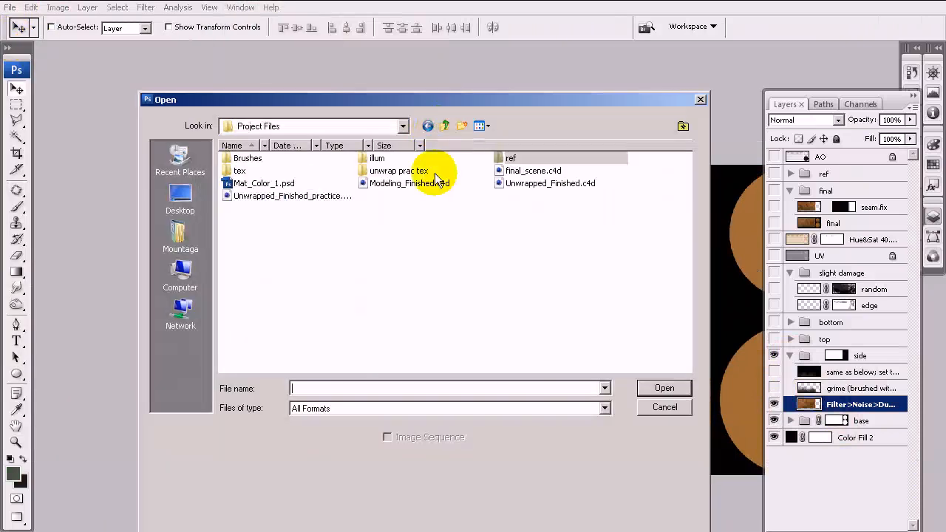
pyautogui.doubleClick(285, 168)
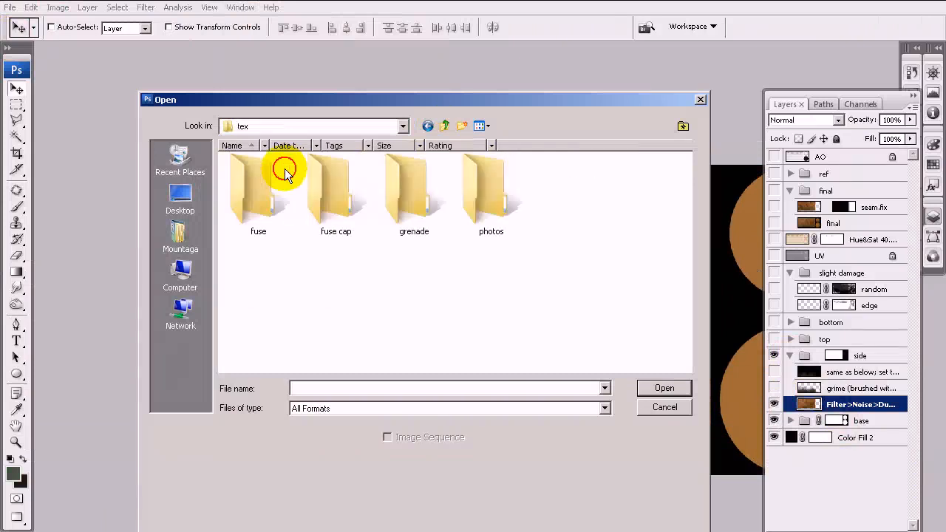
pyautogui.doubleClick(488, 192)
pyautogui.doubleClick(259, 222)
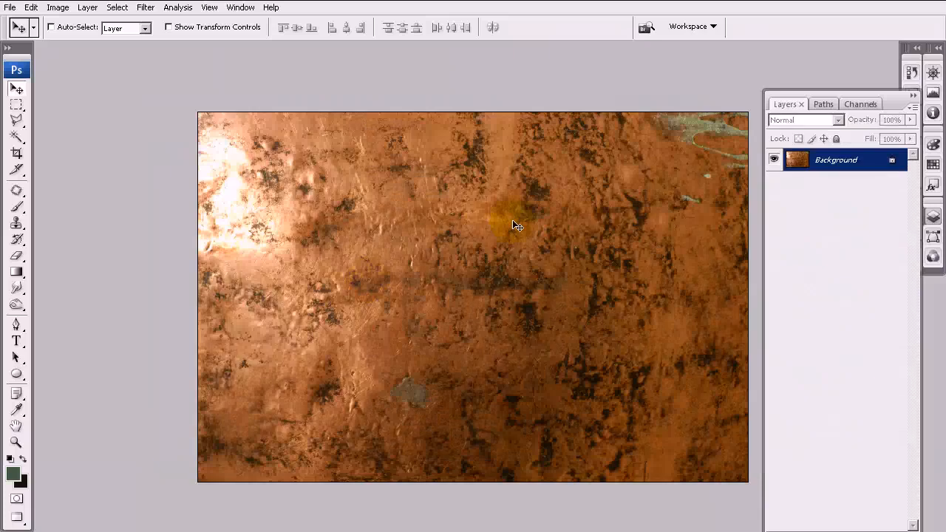
# Step: View the side texture in fuse_Color.psd for comparison, and return to BronzeCopper0029_L.jpg
pyautogui.click(241, 7)
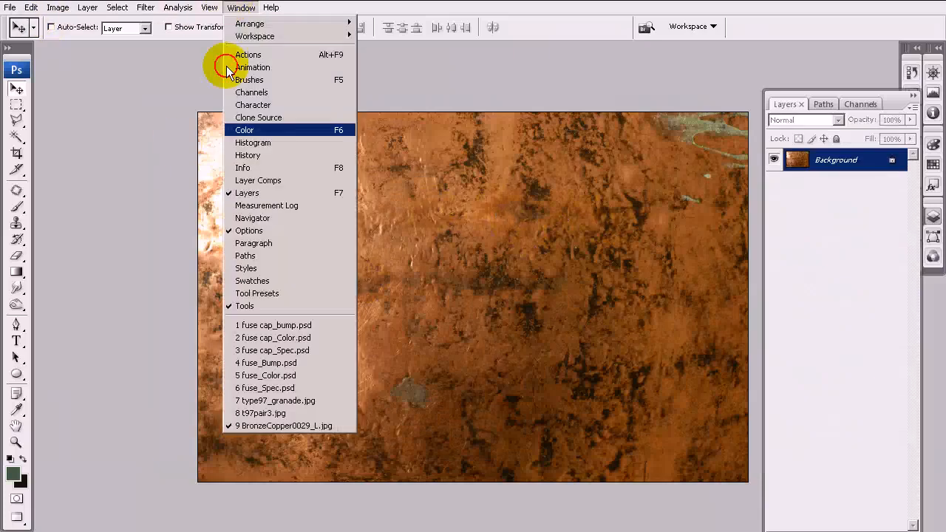
pyautogui.click(292, 374)
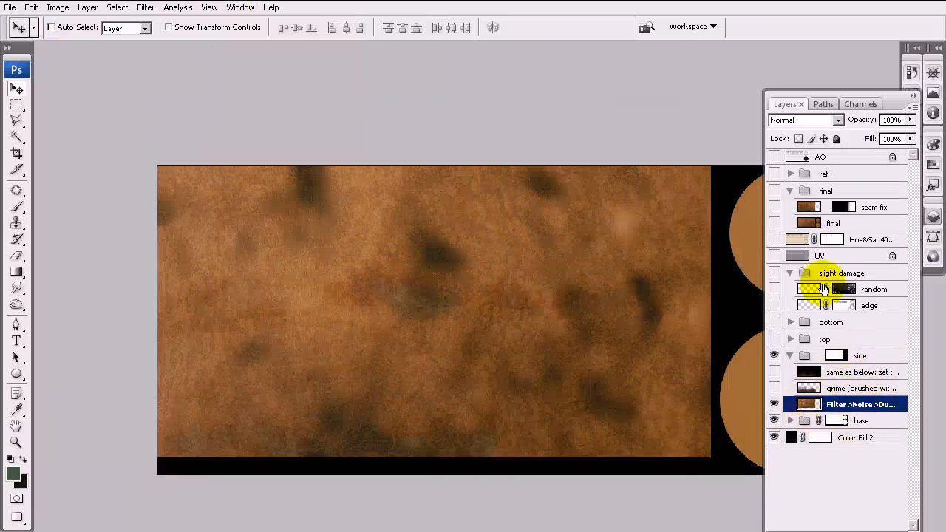
pyautogui.click(239, 8)
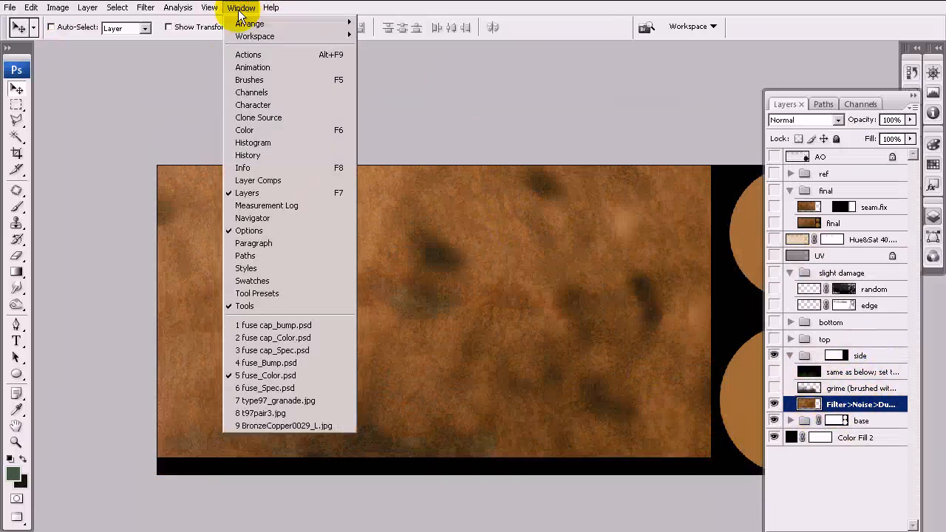
pyautogui.click(307, 426)
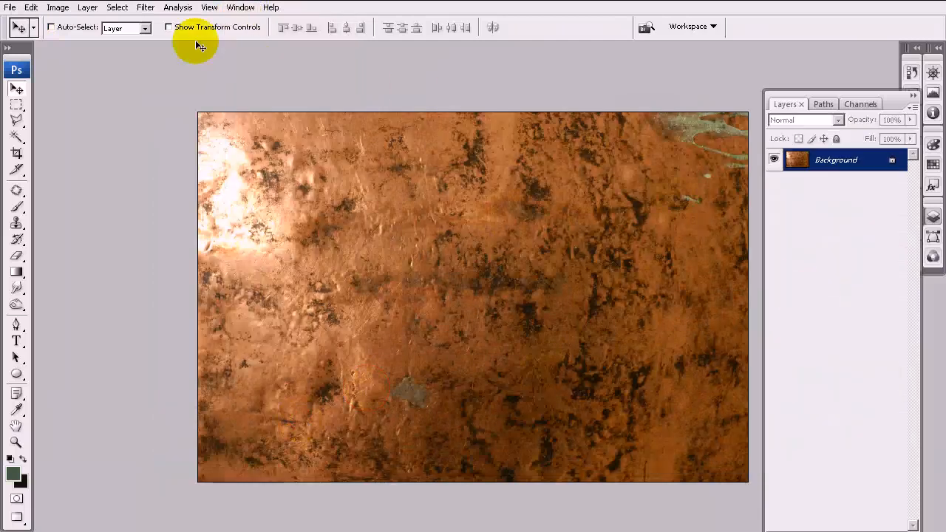
# Step: Apply Dust & Scratches to the copper photo with a radius of 24 pixels and a threshold of 21 levels, and repeat the filter once
pyautogui.click(144, 7)
pyautogui.moveTo(281, 180)
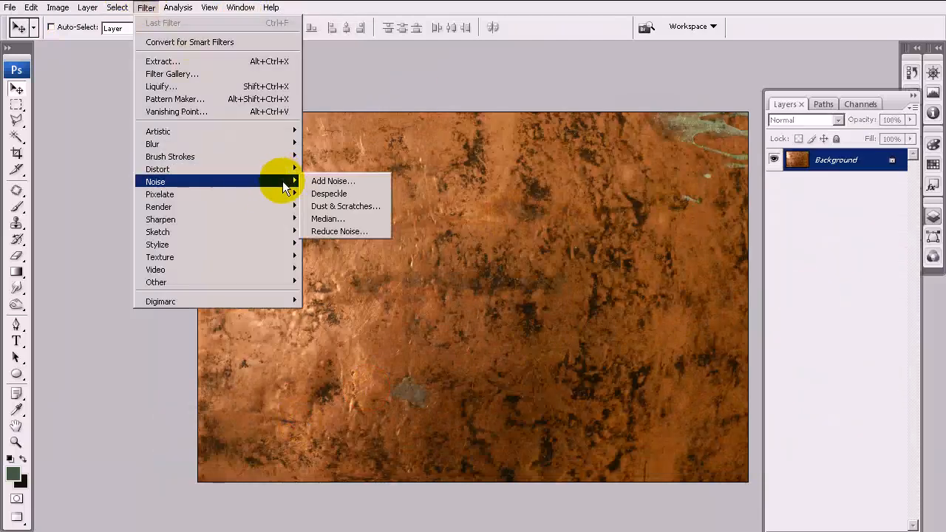
pyautogui.click(343, 208)
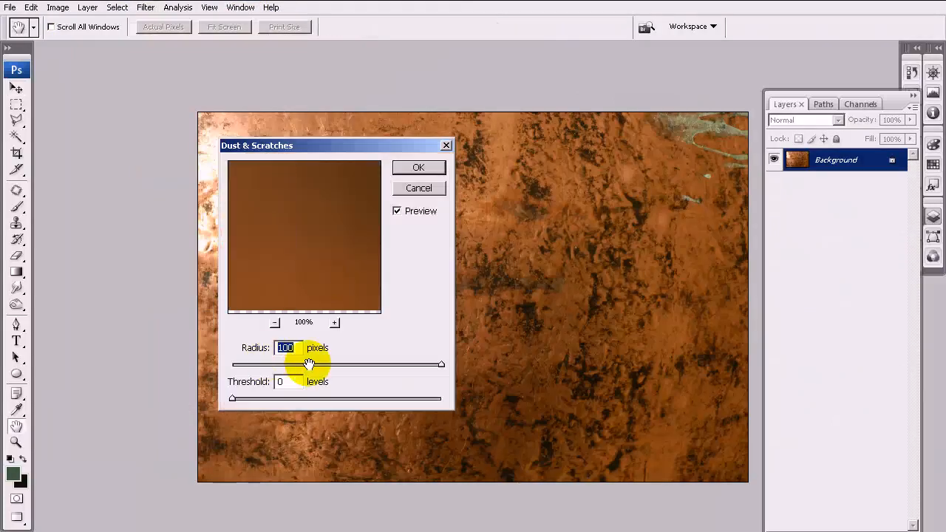
pyautogui.write('24')
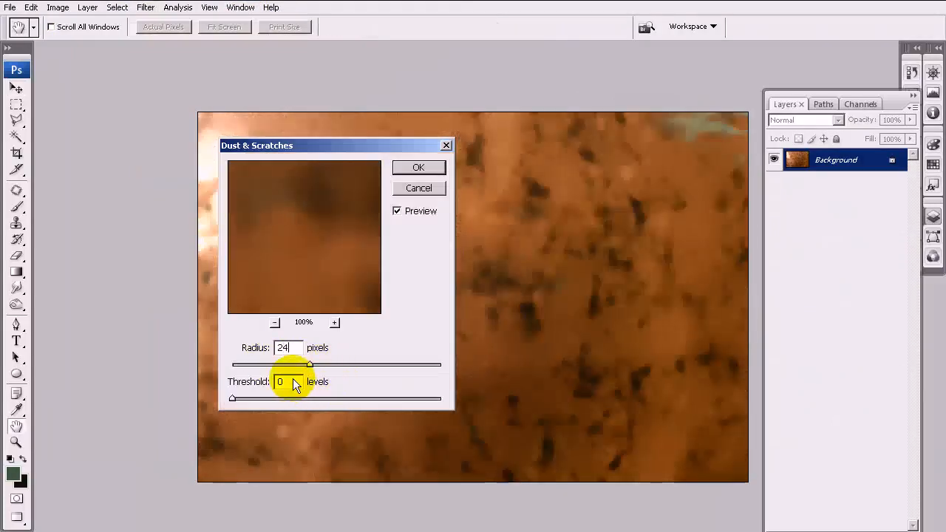
pyautogui.click(252, 383)
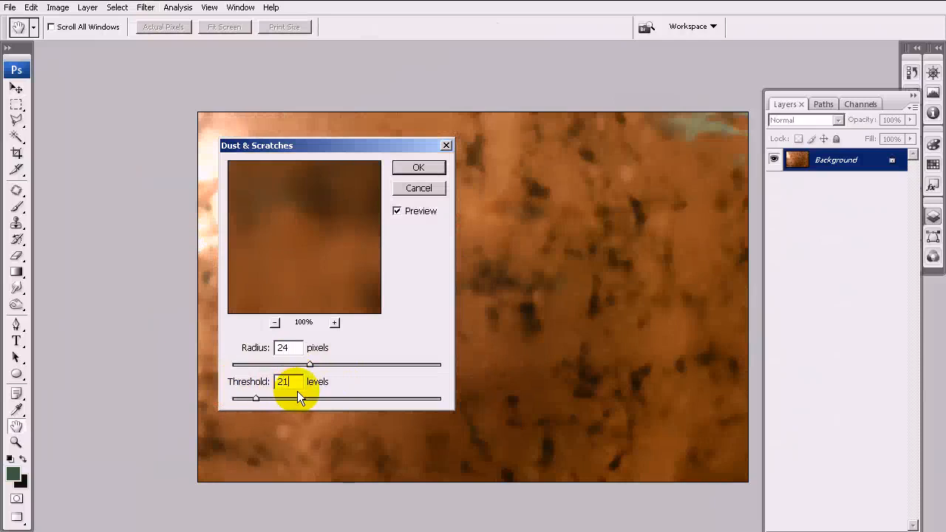
pyautogui.write('21')
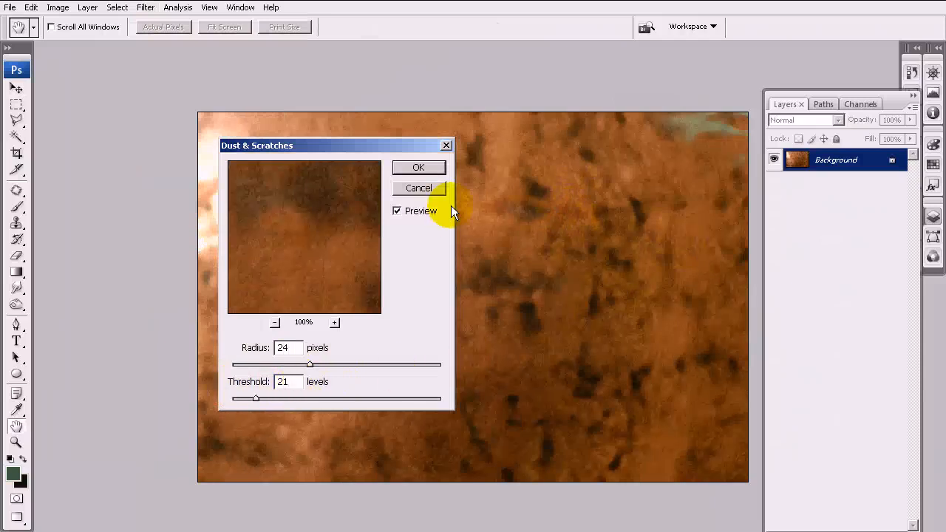
pyautogui.click(414, 166)
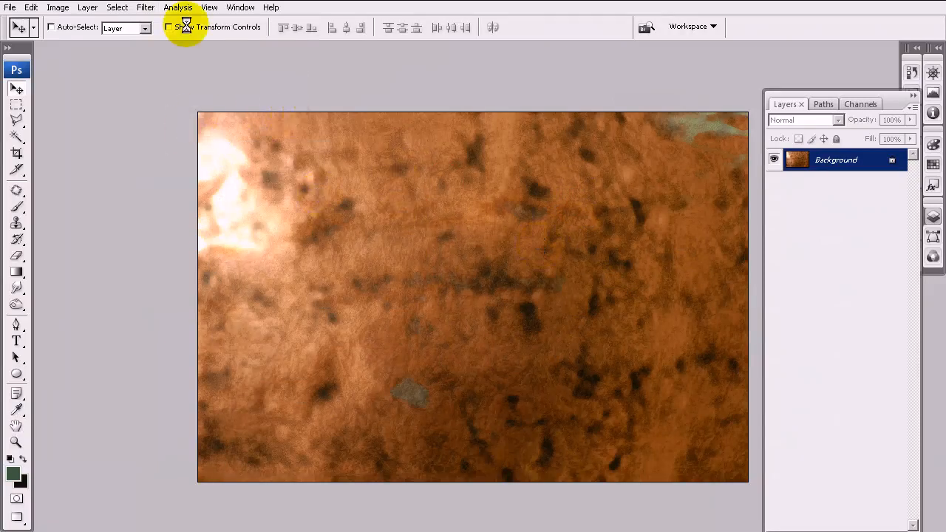
pyautogui.click(140, 8)
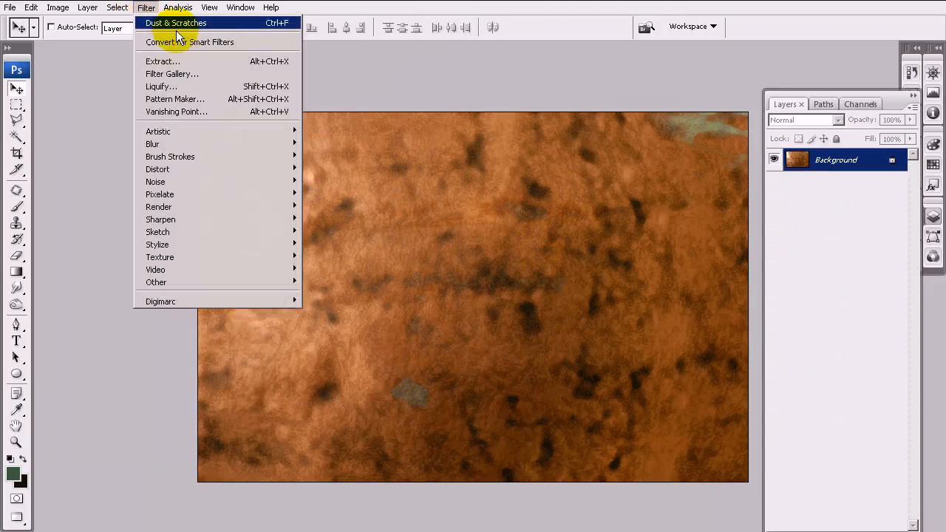
pyautogui.click(179, 22)
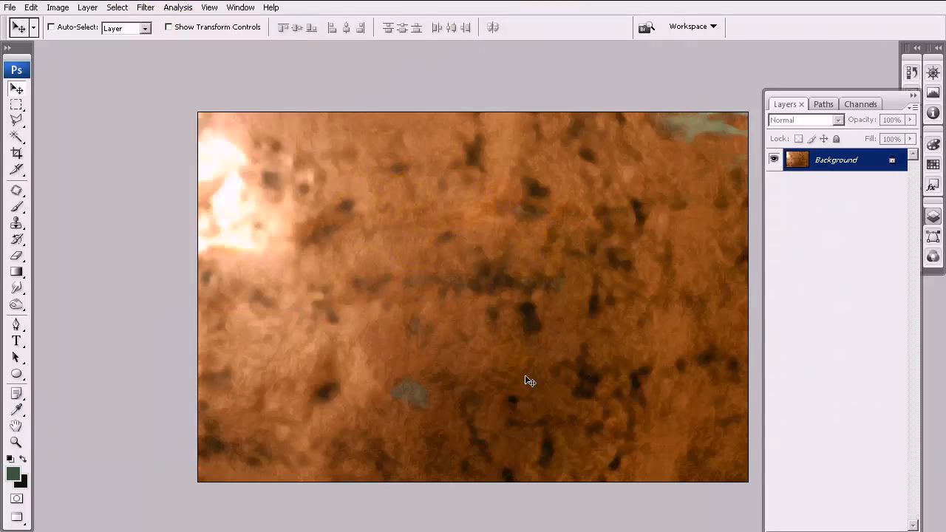
# Step: Close the copper photo without saving its changes
pyautogui.click(11, 8)
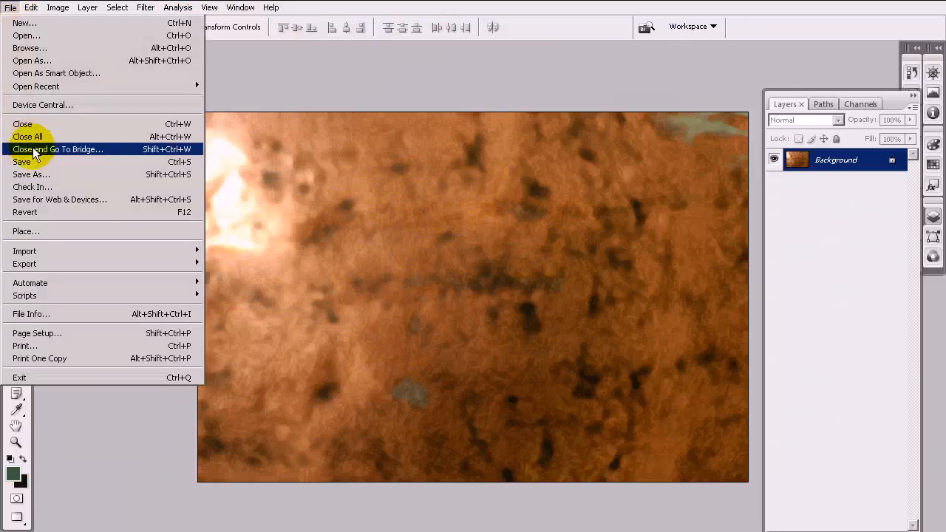
pyautogui.click(34, 126)
pyautogui.click(492, 214)
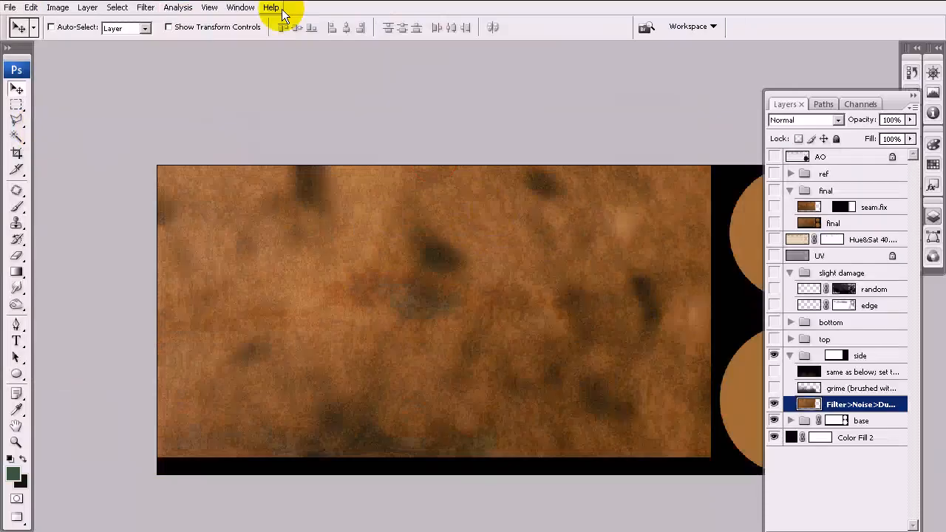
# Step: Select the side group's grime layer and bring up the grenade reference photo t97pair3.jpg
pyautogui.click(840, 391)
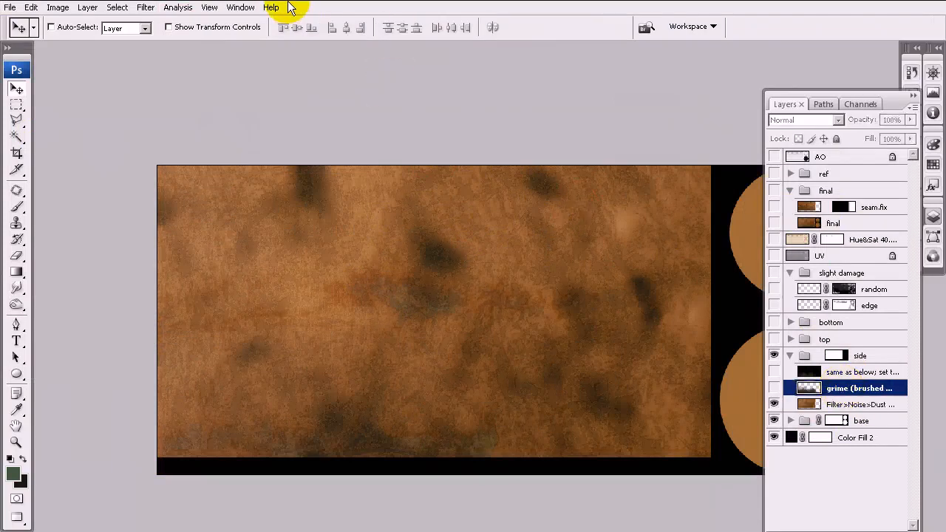
pyautogui.click(244, 7)
pyautogui.click(269, 410)
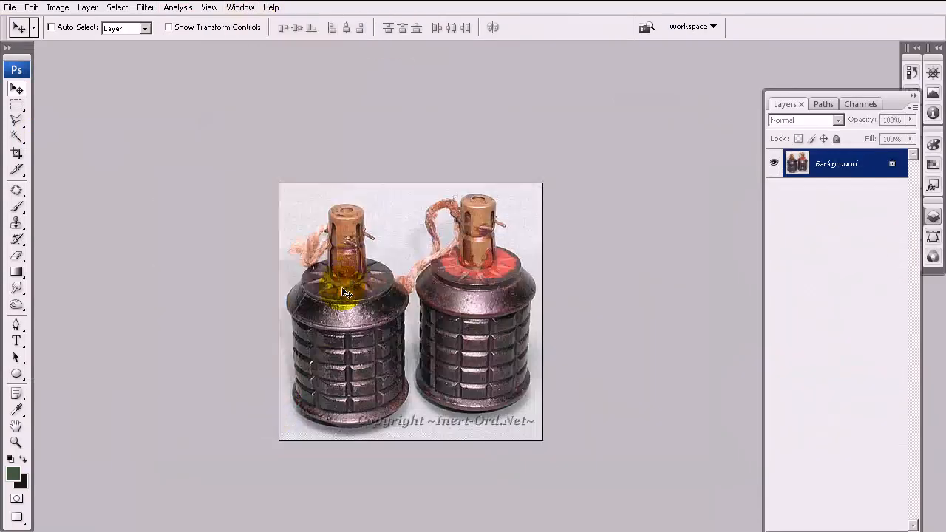
# Step: Compare the fuse grime in the reference photos type97_granade.jpg and t97pair3.jpg, and return to fuse_Color.psd
pyautogui.click(240, 8)
pyautogui.click(275, 400)
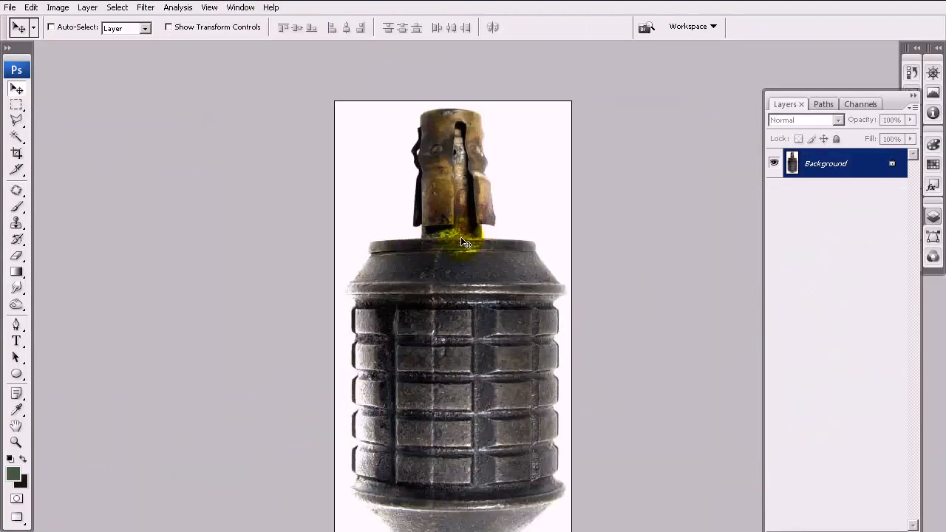
pyautogui.click(241, 8)
pyautogui.click(264, 412)
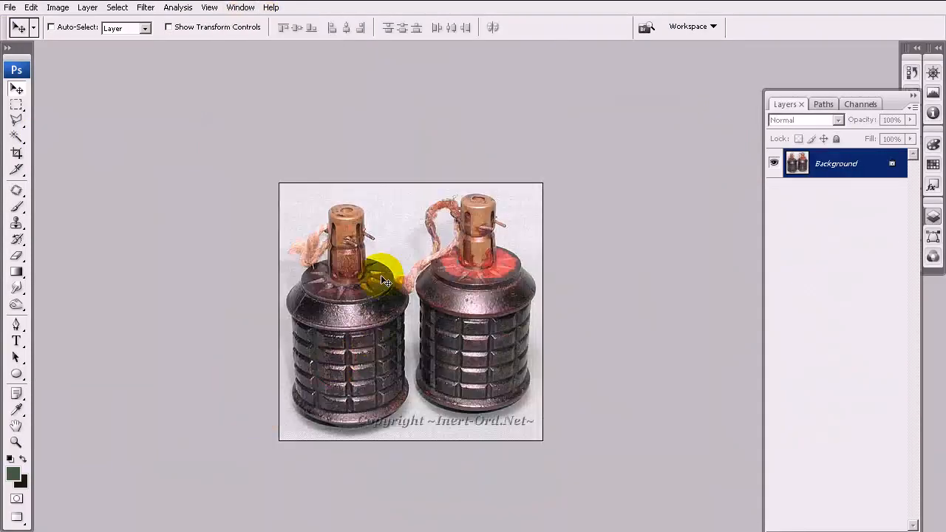
pyautogui.click(243, 8)
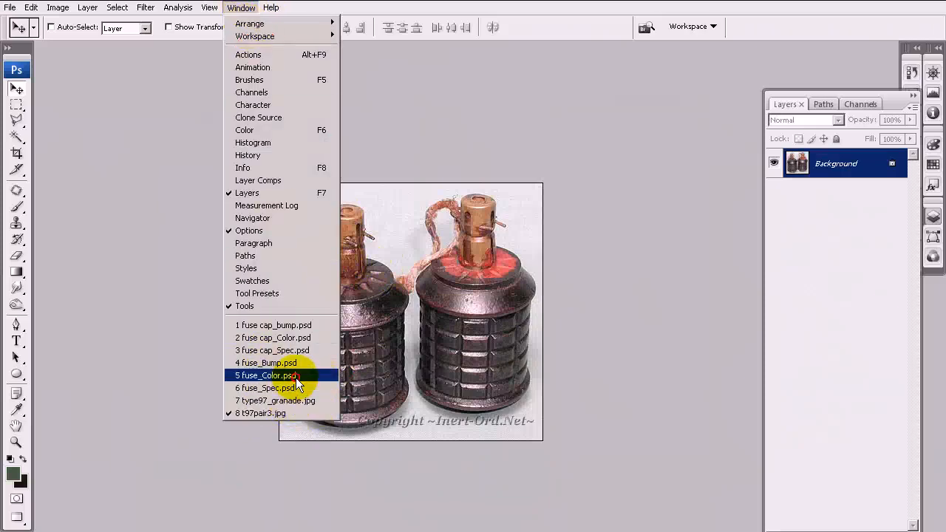
pyautogui.click(296, 378)
# Step: Sample copper brown #885327 from the side texture as the foreground color and another brown from it as the background color
pyautogui.click(21, 474)
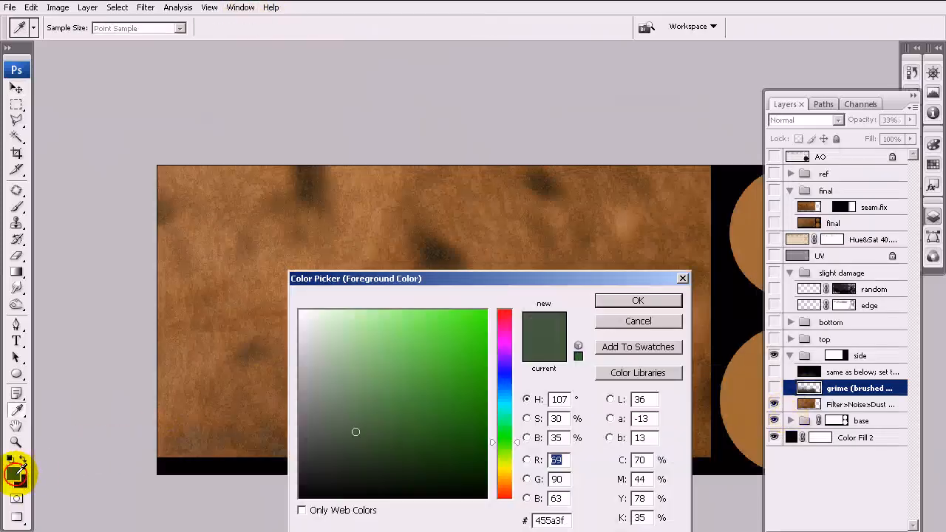
pyautogui.click(397, 241)
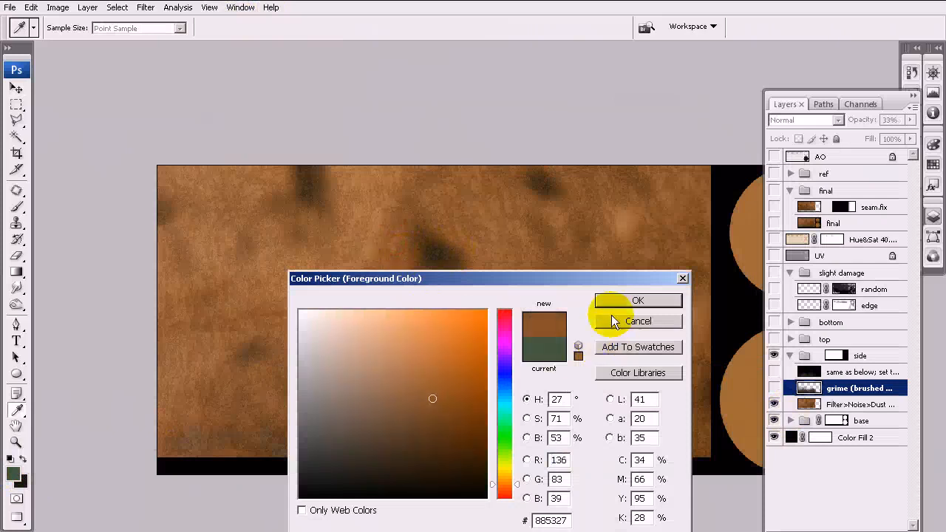
pyautogui.click(647, 295)
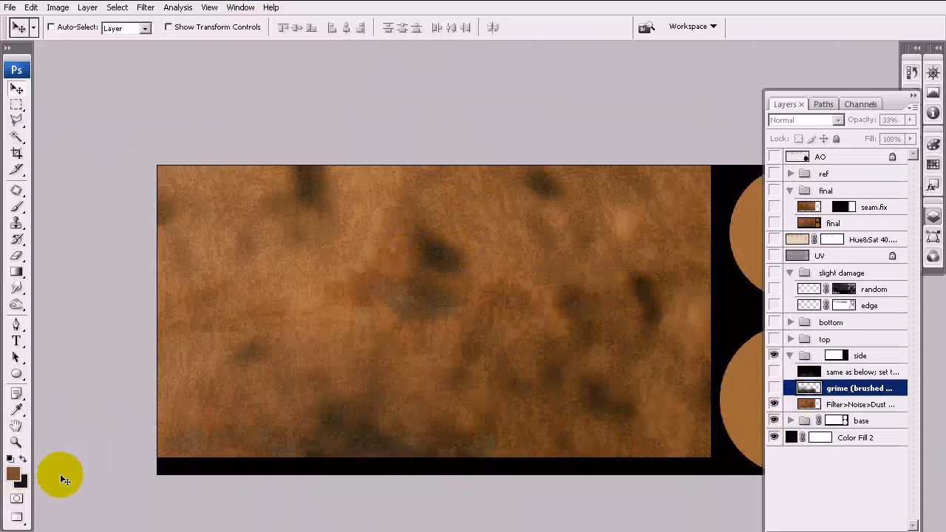
pyautogui.click(23, 481)
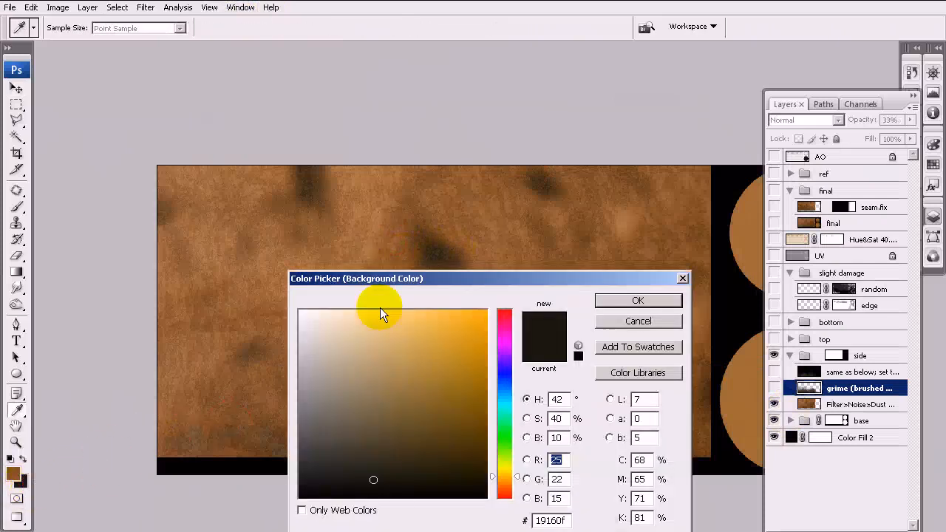
pyautogui.click(396, 206)
pyautogui.click(644, 304)
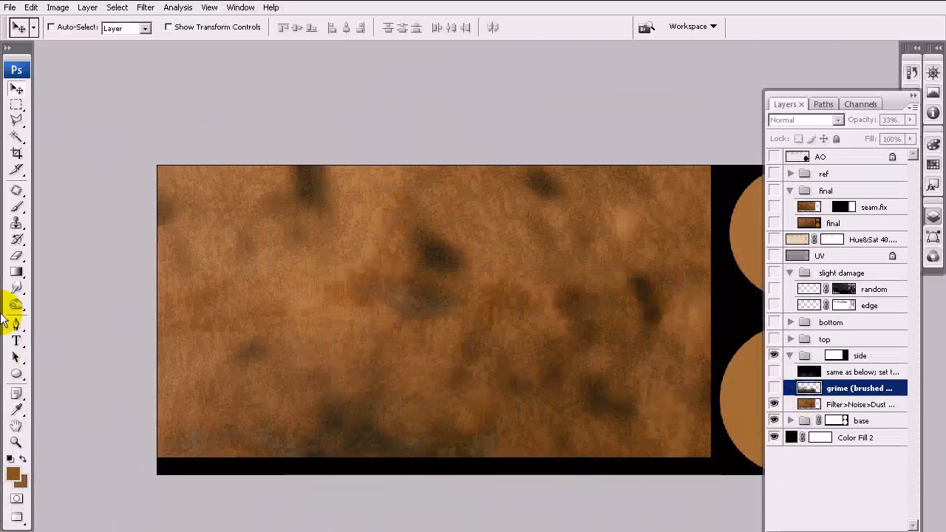
# Step: Make the side group's grime layer visible and review the custom 500-pixel brush's Color Dynamics and Scattering settings
pyautogui.click(17, 207)
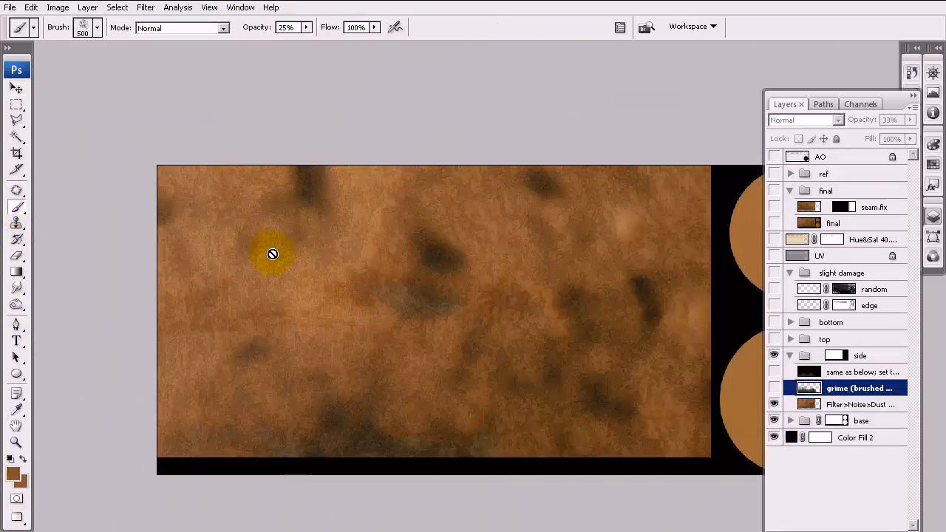
pyautogui.click(774, 388)
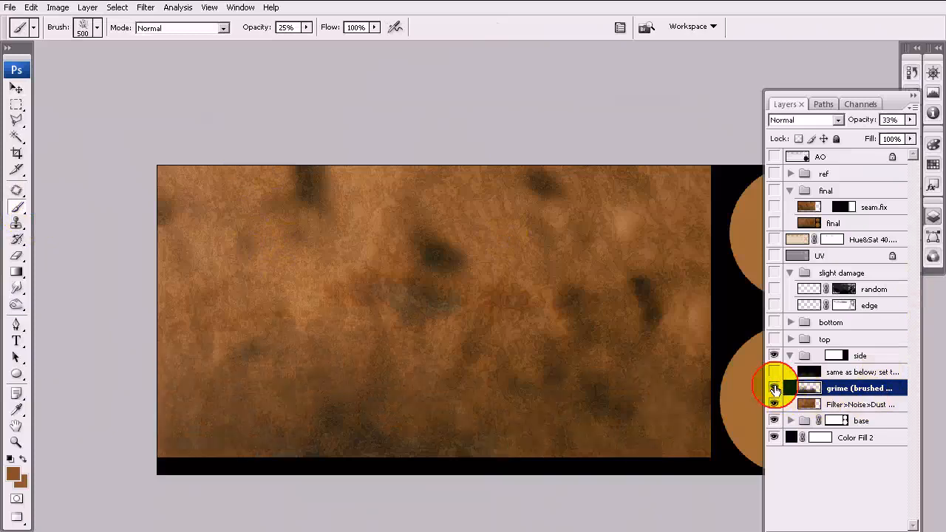
pyautogui.press('F5')
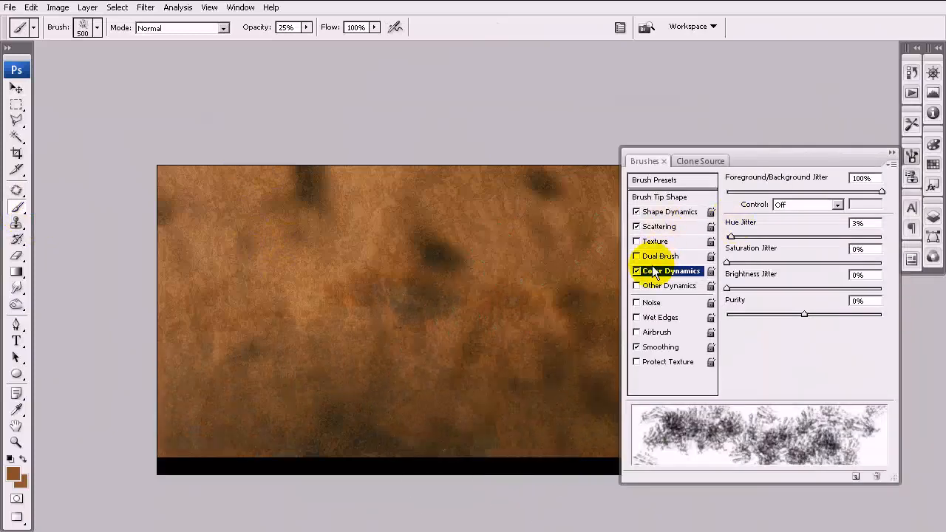
pyautogui.click(661, 226)
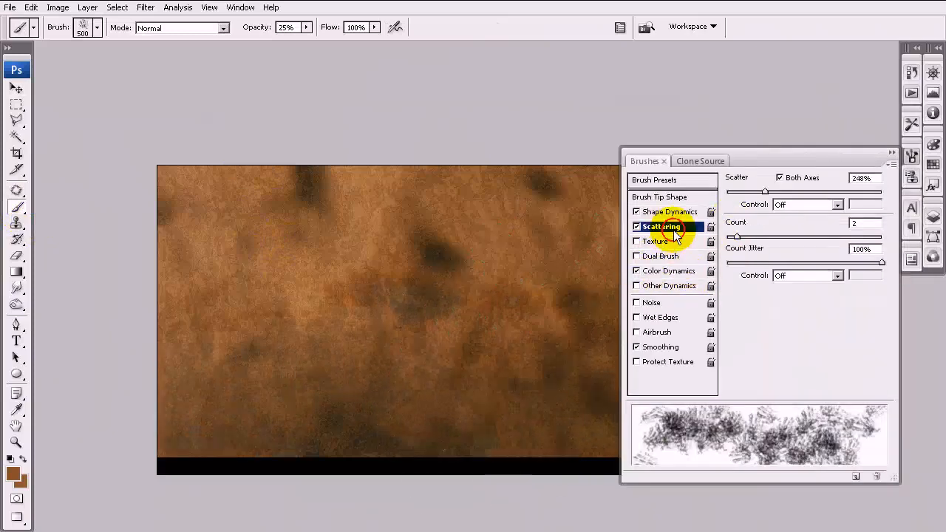
pyautogui.click(933, 216)
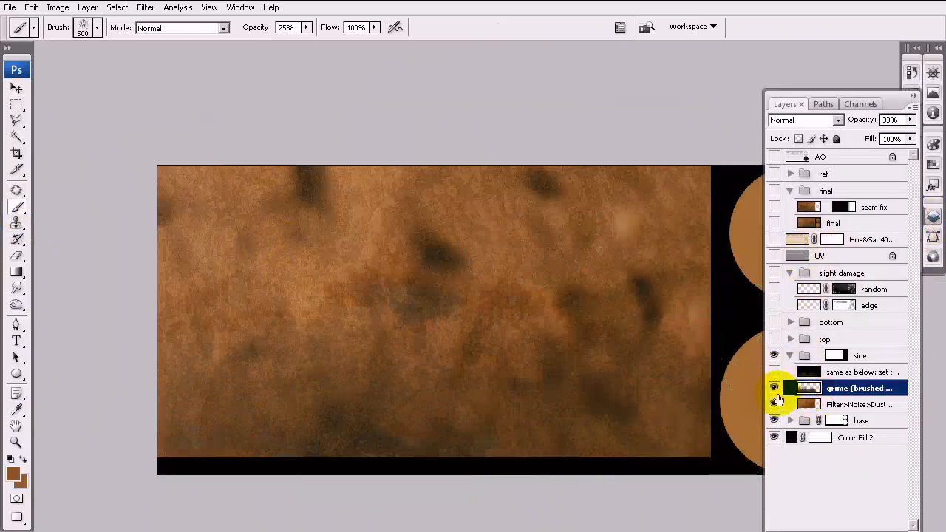
# Step: Compare the side texture with and without the grime layer, leaving the layer visible
pyautogui.click(774, 389)
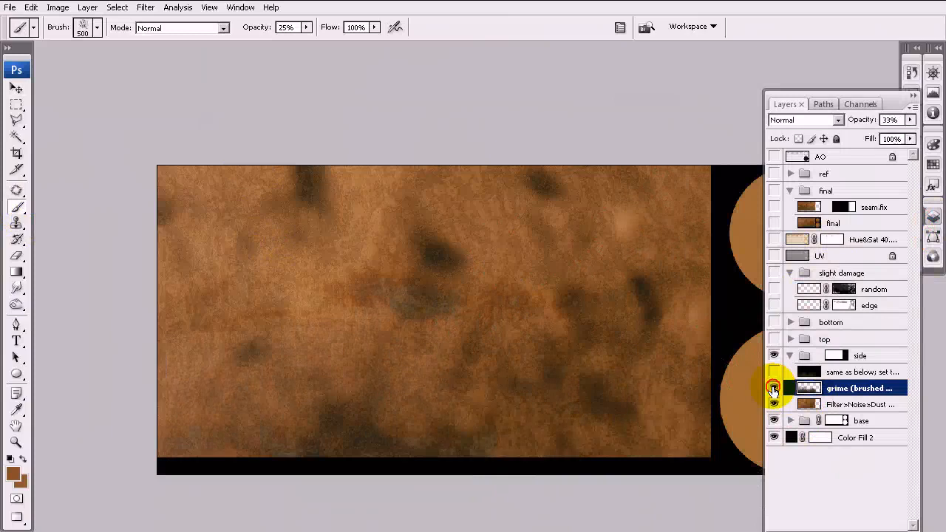
pyautogui.click(773, 389)
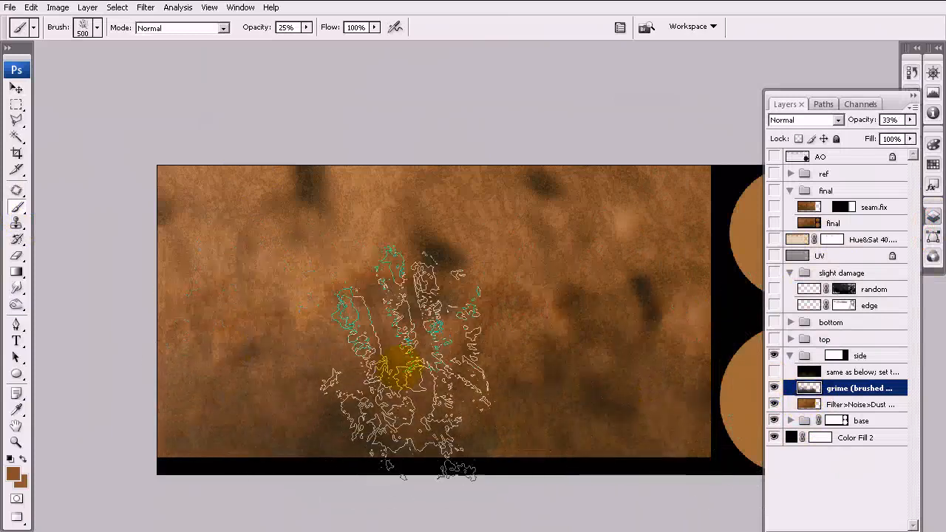
pyautogui.click(17, 88)
pyautogui.moveTo(538, 372); pyautogui.dragTo(561, 340)
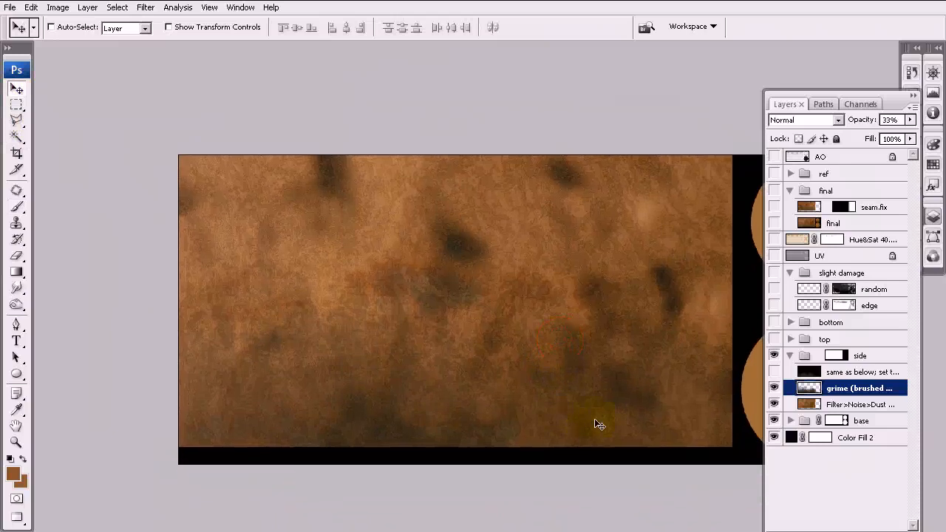
pyautogui.moveTo(584, 393); pyautogui.dragTo(580, 406)
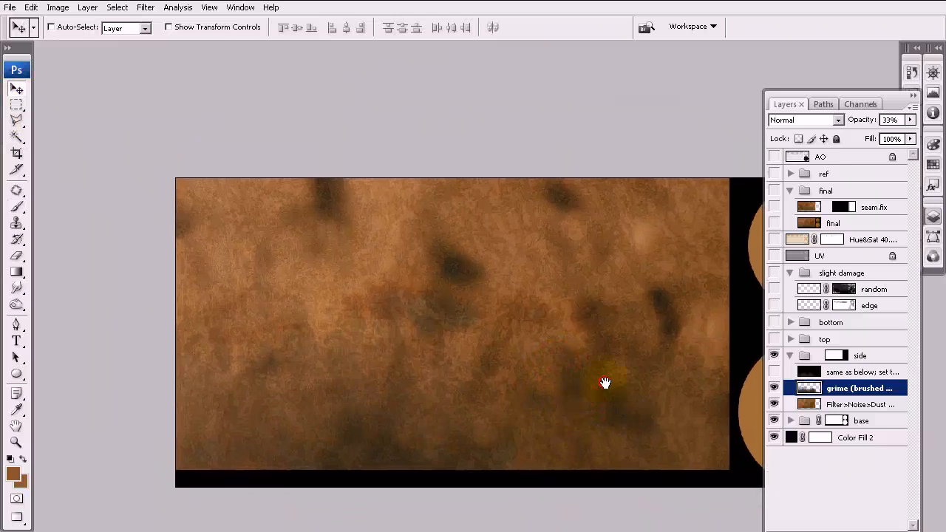
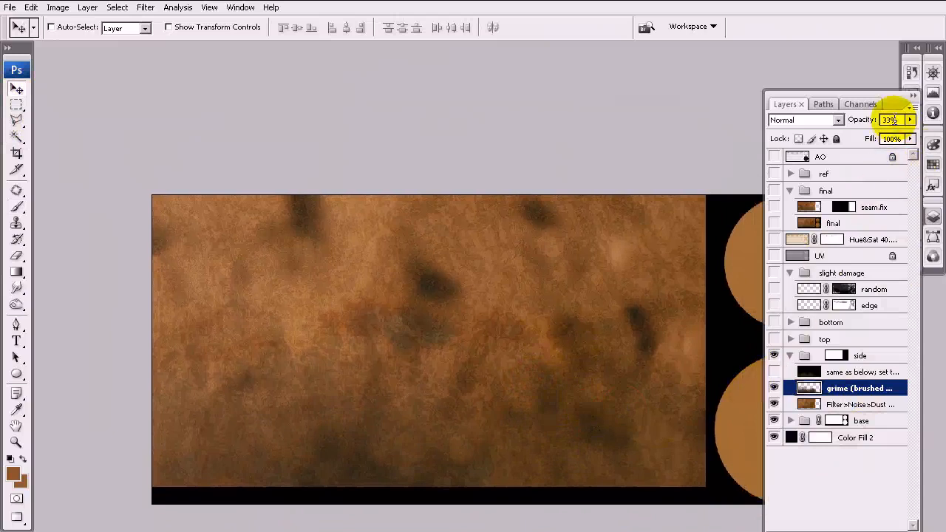
# Step: Preview the grime layer at 100% opacity and set it back to 33%
pyautogui.click(893, 119)
pyautogui.moveTo(868, 124); pyautogui.dragTo(852, 125)
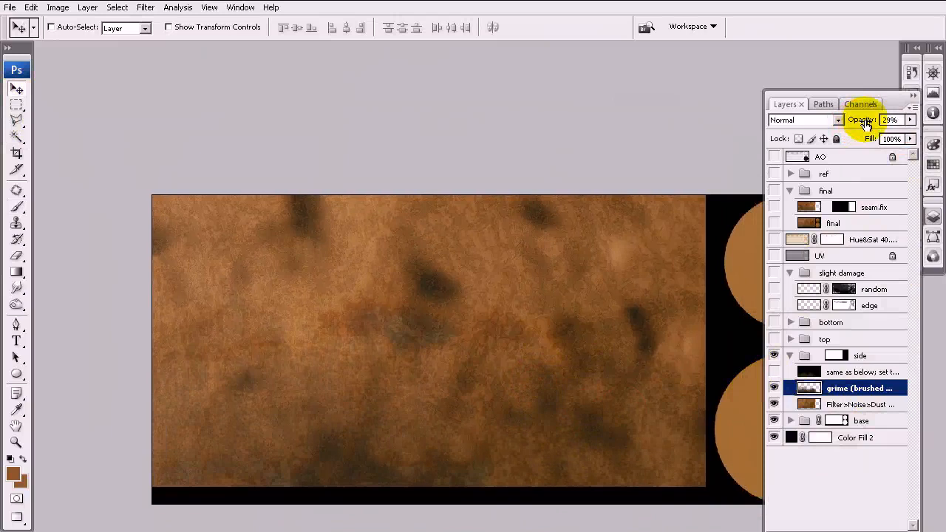
pyautogui.moveTo(871, 124); pyautogui.dragTo(924, 122)
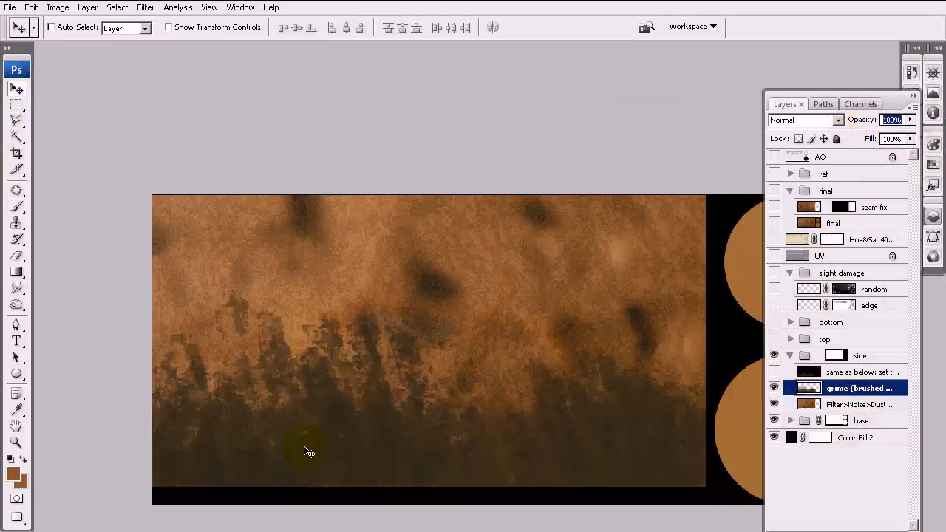
pyautogui.moveTo(865, 124); pyautogui.dragTo(820, 117)
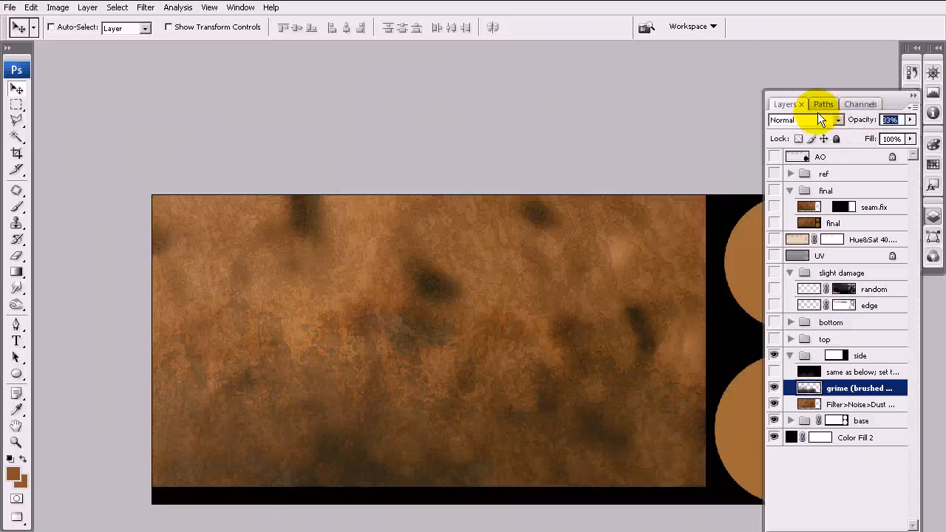
# Step: Select and show the layer "same as below; set to c. dodge", and widen the layer list to reveal full layer names
pyautogui.click(843, 372)
pyautogui.click(773, 374)
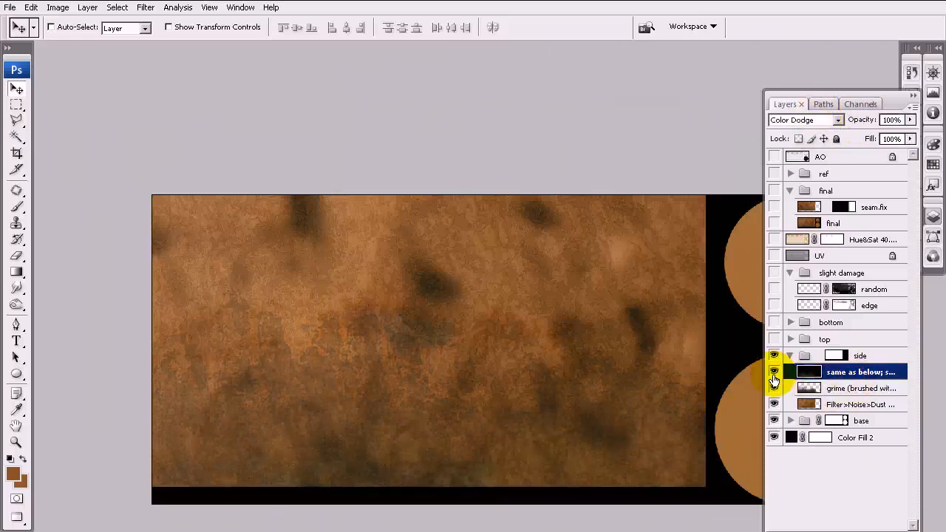
pyautogui.moveTo(762, 372); pyautogui.dragTo(632, 372)
pyautogui.moveTo(512, 384); pyautogui.dragTo(442, 307)
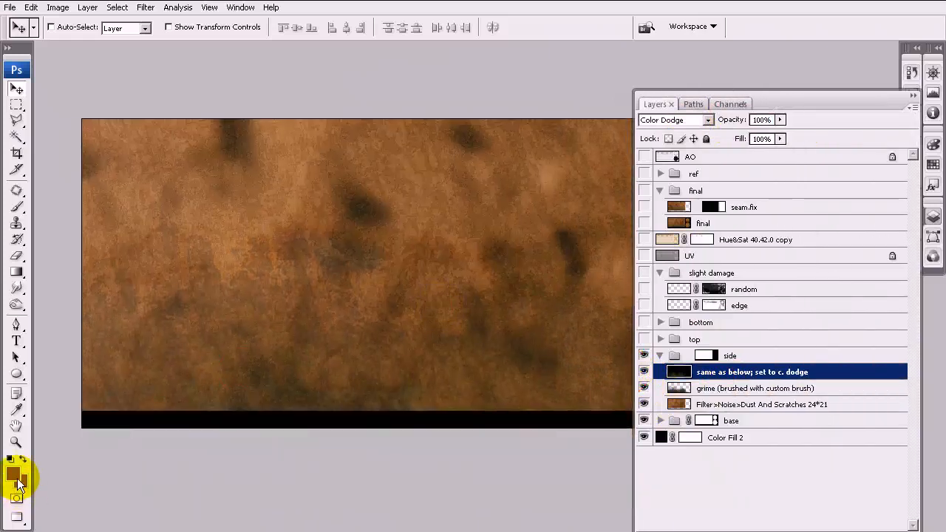
# Step: Set the foreground color to light green #76c876 and the background color to darker green #398e2e
pyautogui.click(16, 478)
pyautogui.click(379, 349)
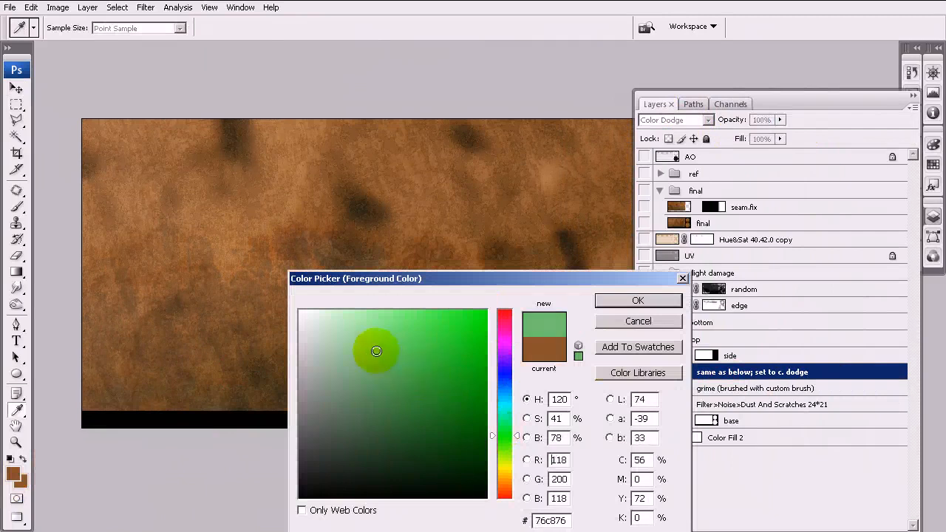
pyautogui.click(635, 302)
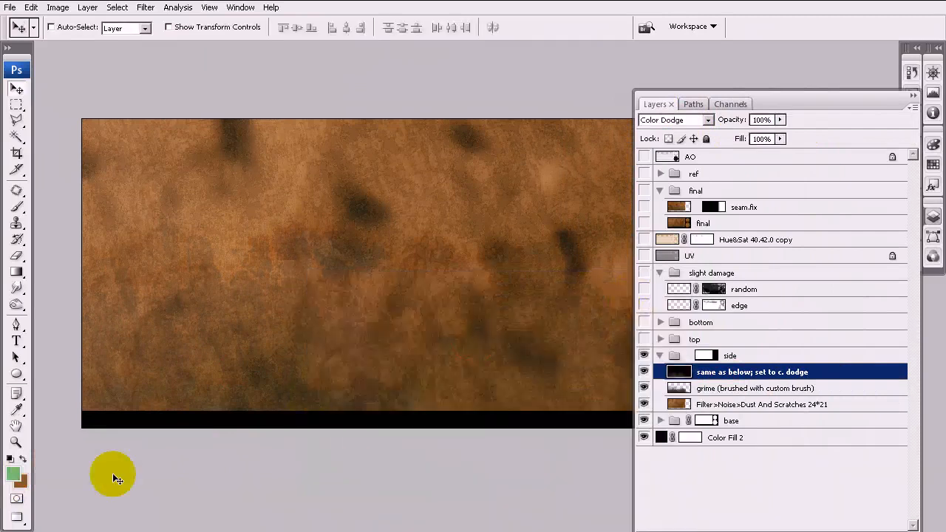
pyautogui.click(28, 483)
pyautogui.click(507, 438)
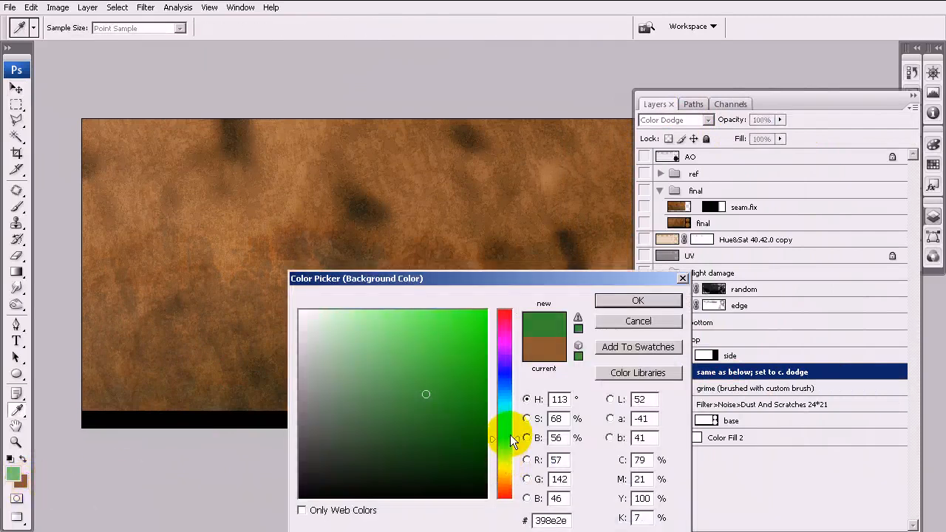
pyautogui.click(635, 303)
# Step: Preview the green grime layer in Normal blend mode with the brush ready, and restore its Color Dodge mode
pyautogui.click(694, 121)
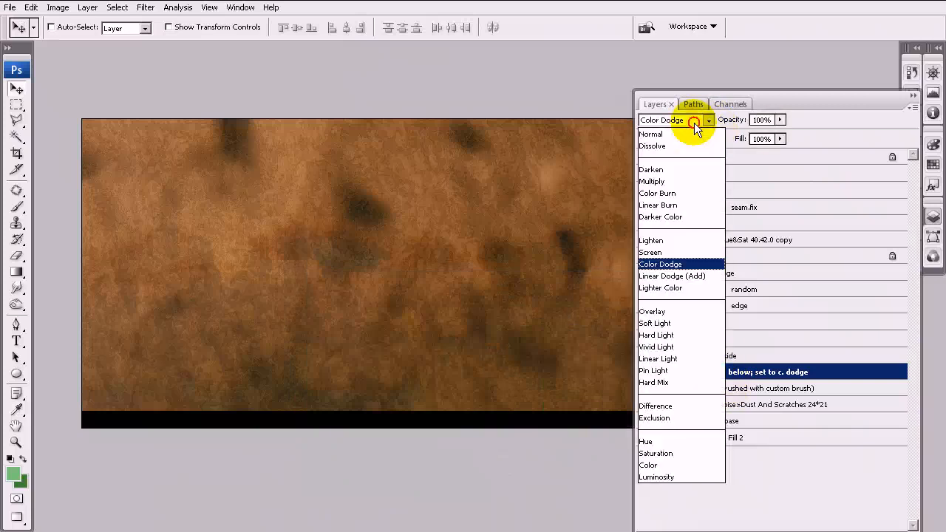
pyautogui.click(692, 134)
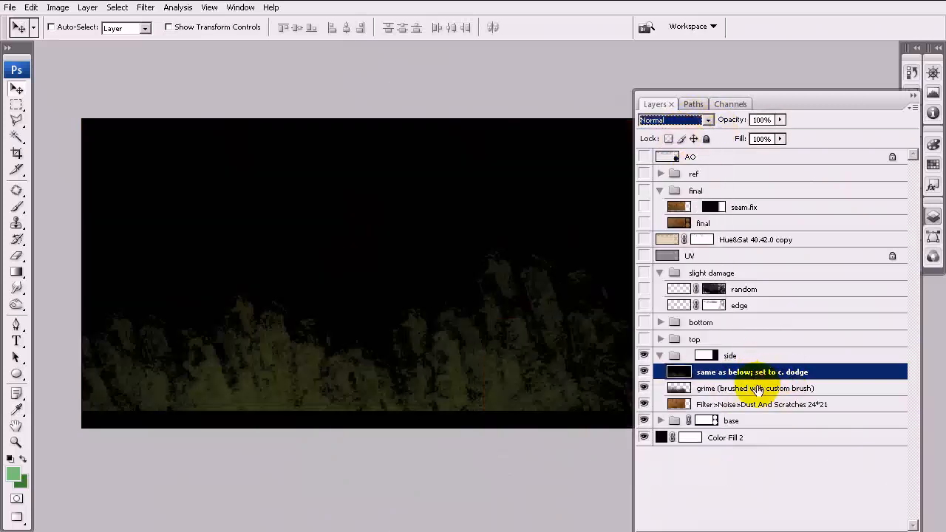
pyautogui.click(18, 209)
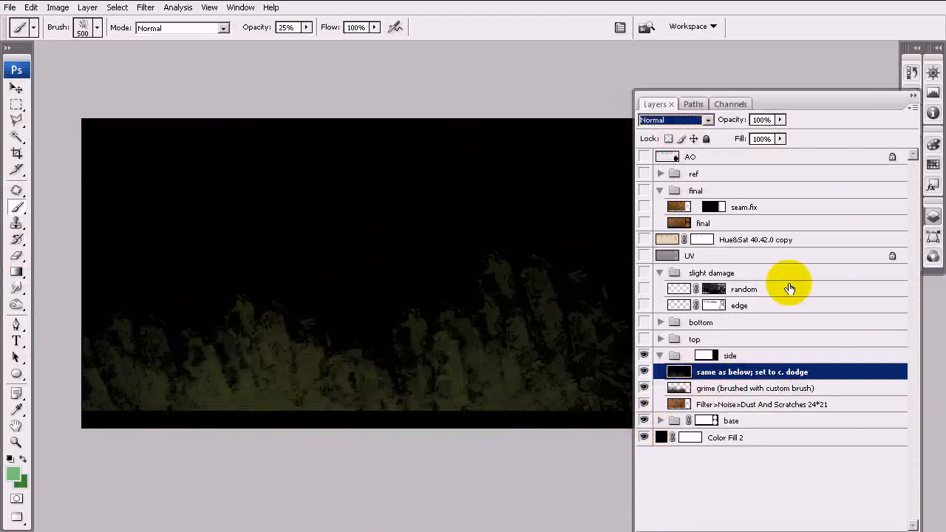
pyautogui.click(707, 119)
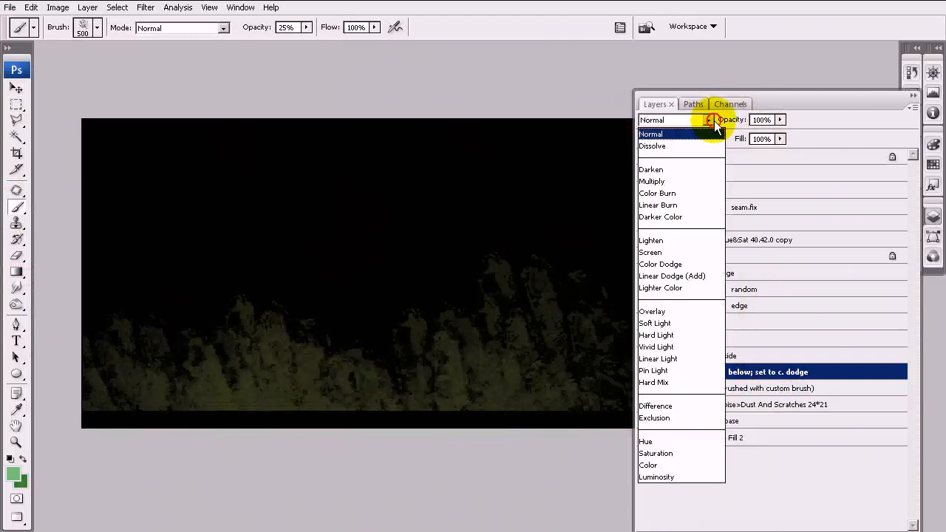
pyautogui.click(687, 264)
# Step: Compare the side texture with and without the Color Dodge grime layer, leave it visible, and collapse the side group
pyautogui.click(644, 373)
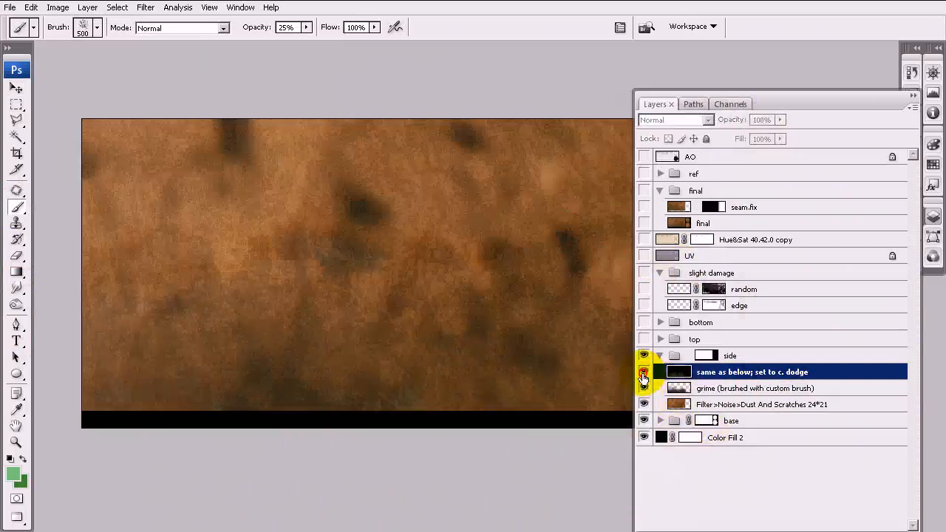
pyautogui.click(643, 375)
pyautogui.click(16, 88)
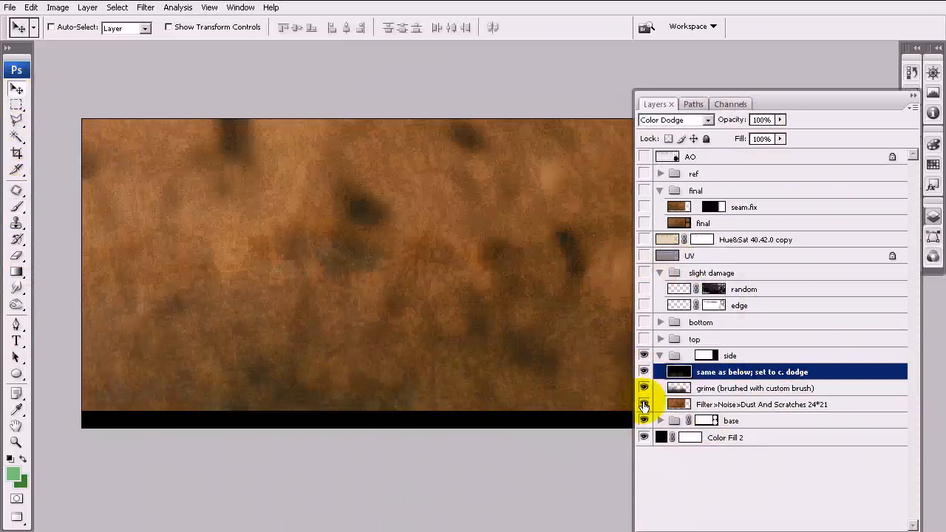
pyautogui.click(643, 373)
pyautogui.click(644, 372)
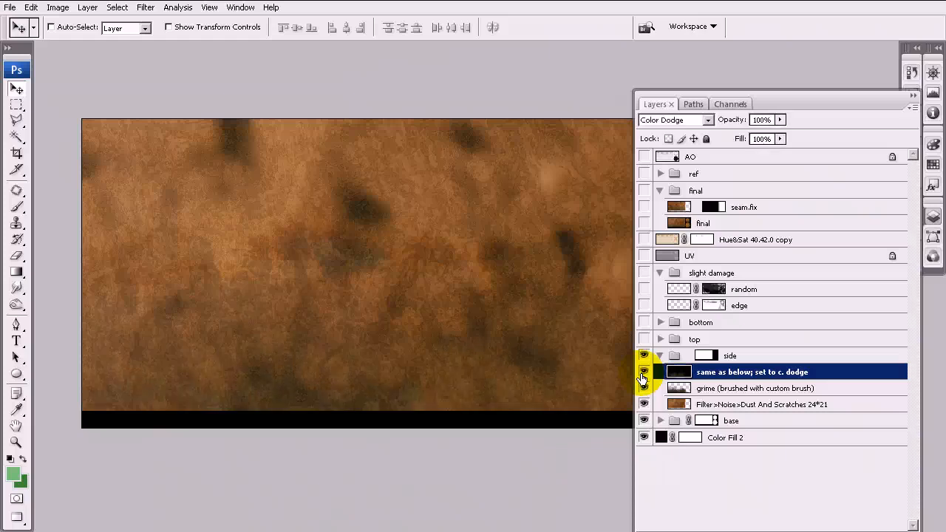
pyautogui.click(657, 357)
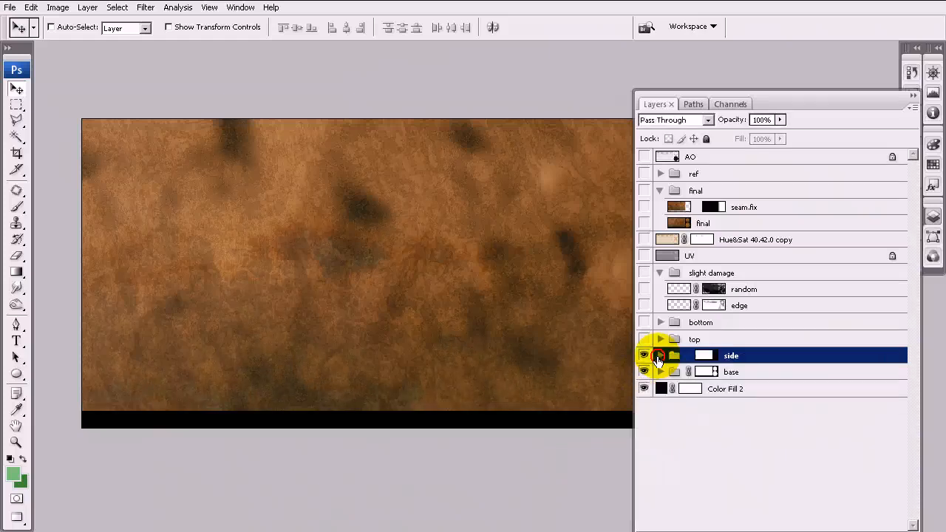
pyautogui.moveTo(565, 284); pyautogui.dragTo(341, 288)
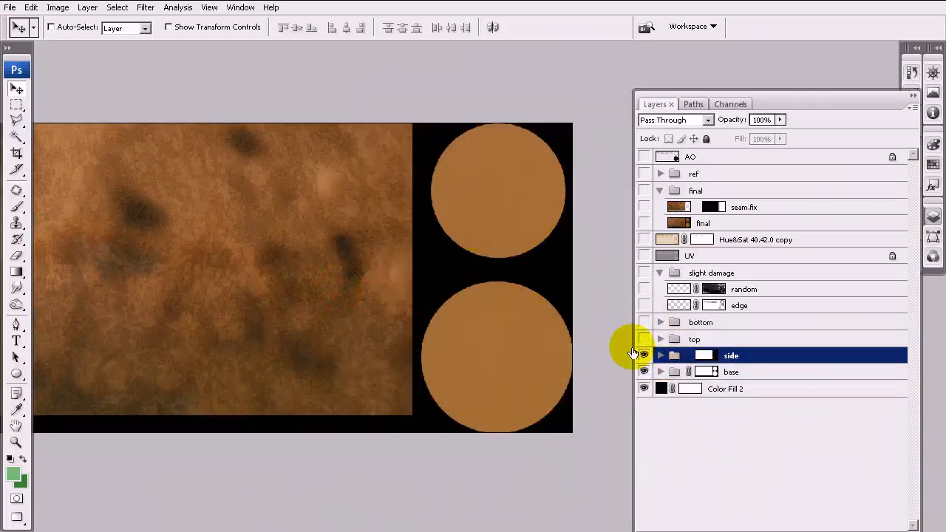
# Step: Show the top and bottom groups and expand both to reveal the layers inside
pyautogui.click(643, 339)
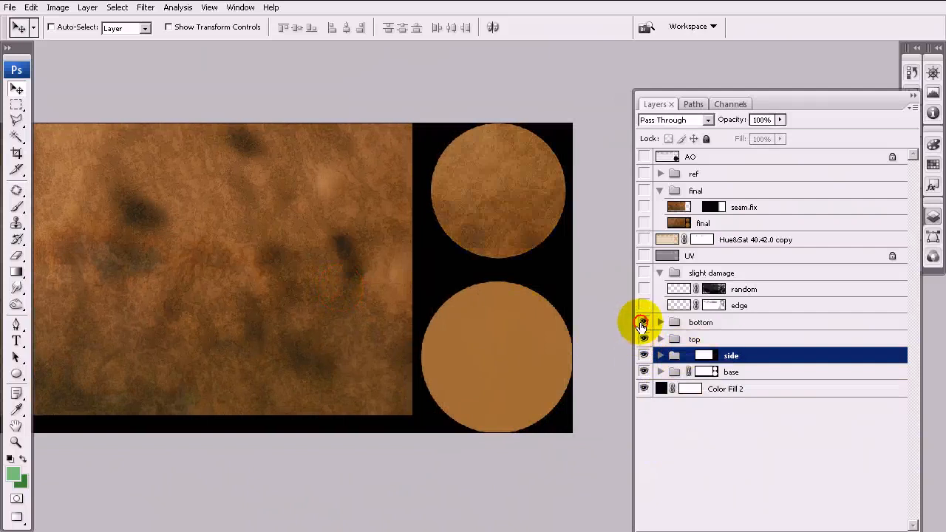
pyautogui.click(643, 323)
pyautogui.click(660, 323)
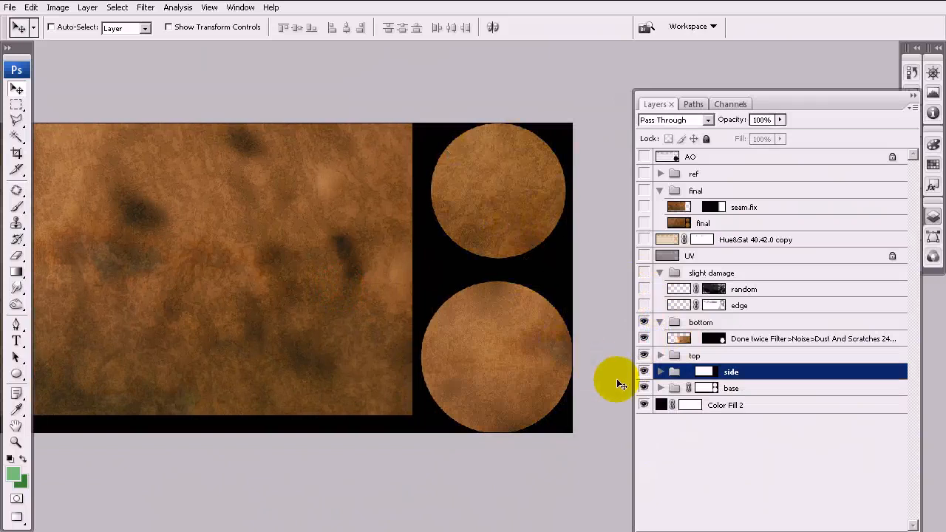
pyautogui.click(659, 356)
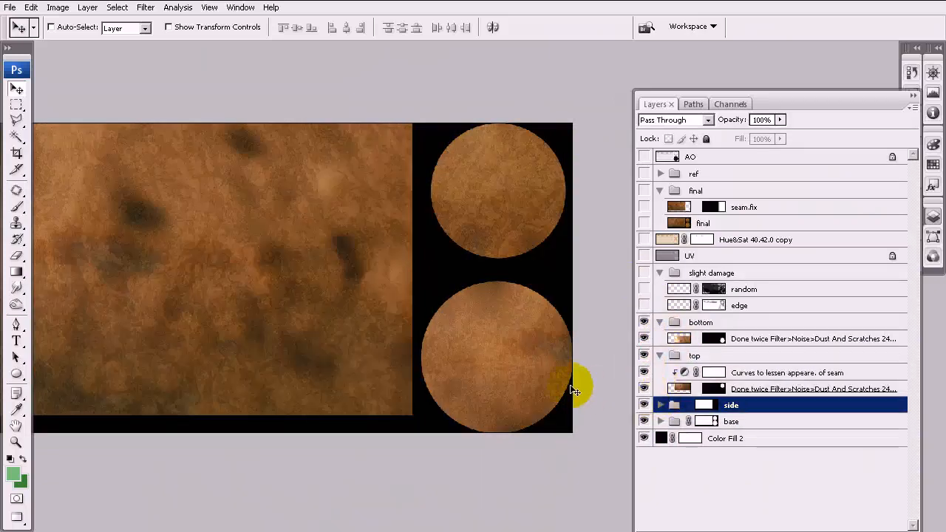
pyautogui.moveTo(574, 386); pyautogui.dragTo(560, 371)
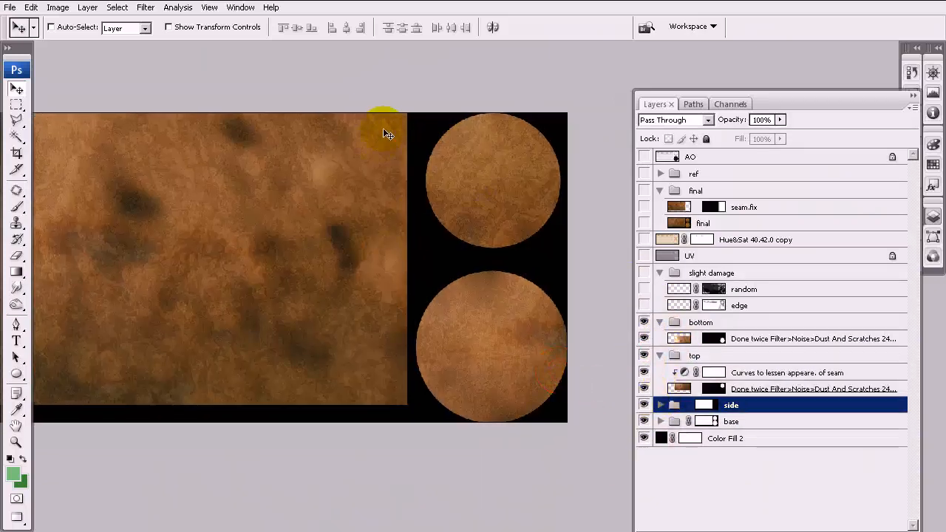
# Step: Select the top group's Dust And Scratches layer and compare the texture with and without the "Curves to lessen appeare. of seam" layer
pyautogui.click(755, 389)
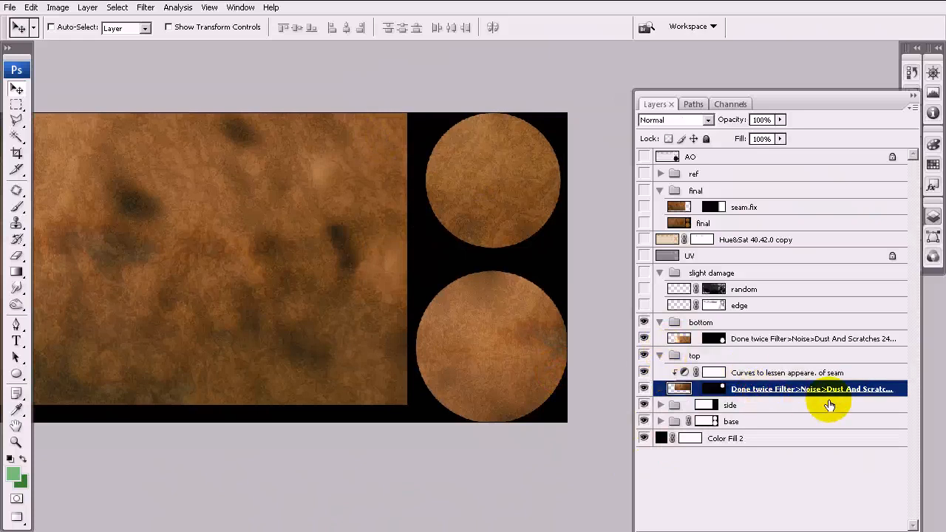
pyautogui.click(643, 358)
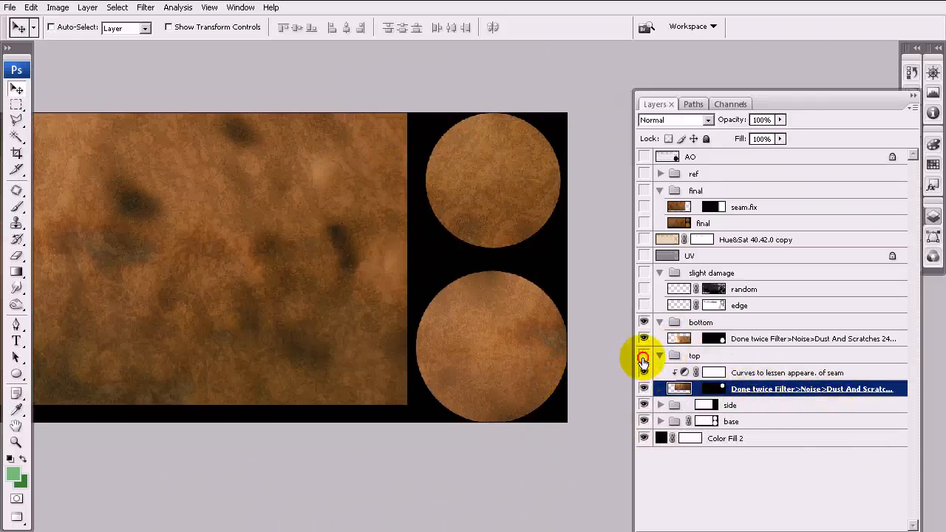
pyautogui.click(644, 358)
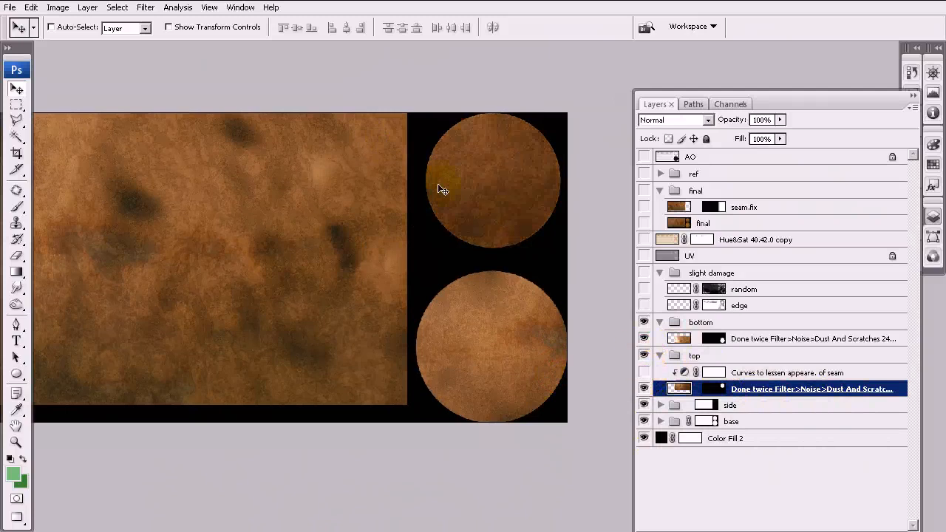
pyautogui.moveTo(246, 129); pyautogui.dragTo(425, 195)
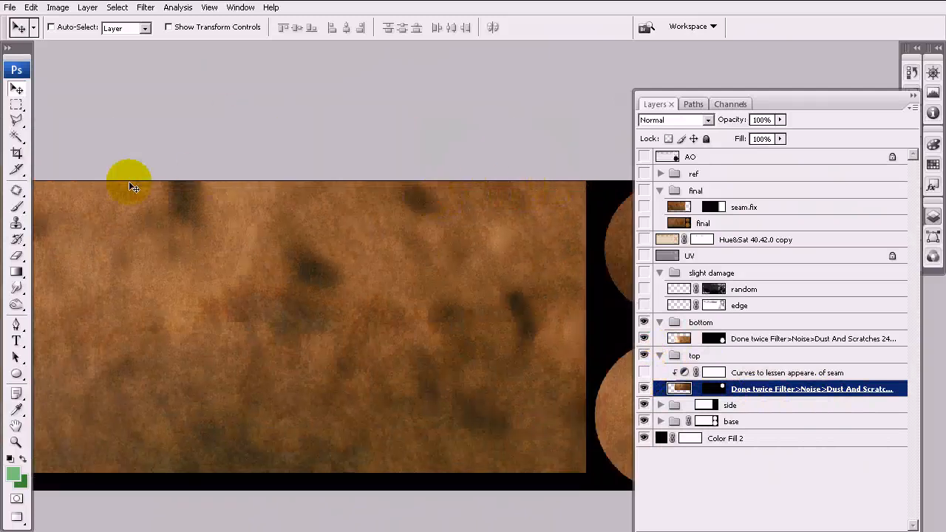
pyautogui.moveTo(264, 207); pyautogui.dragTo(384, 210)
pyautogui.moveTo(448, 192); pyautogui.dragTo(311, 194)
pyautogui.click(644, 373)
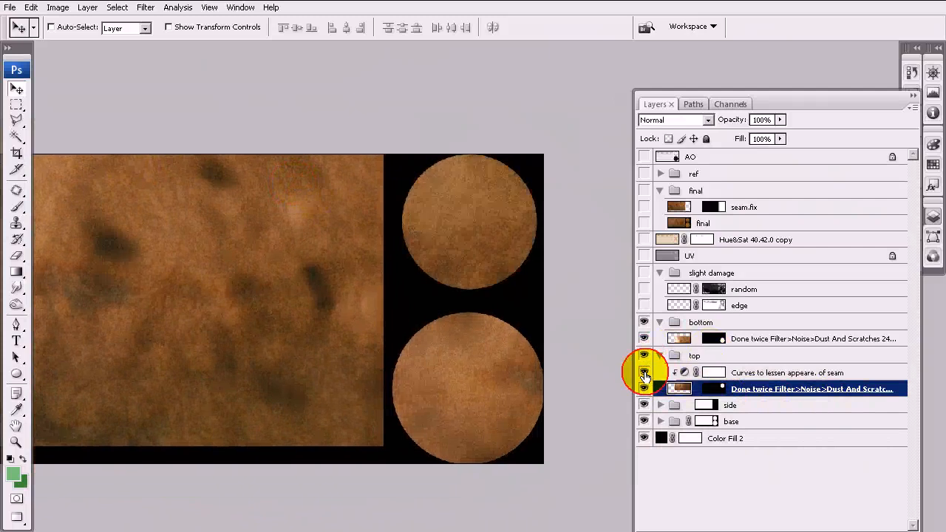
# Step: Raise the lower point of the top group's Curves adjustment to input 61, output 109
pyautogui.doubleClick(685, 373)
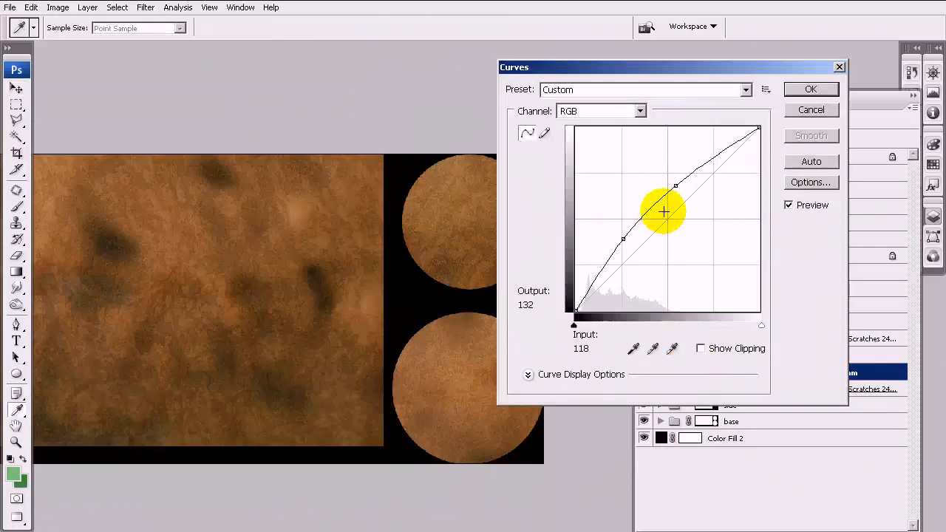
pyautogui.moveTo(623, 239)
pyautogui.mouseDown()
pyautogui.moveTo(619, 220)
pyautogui.moveTo(619, 232)
pyautogui.mouseUp()
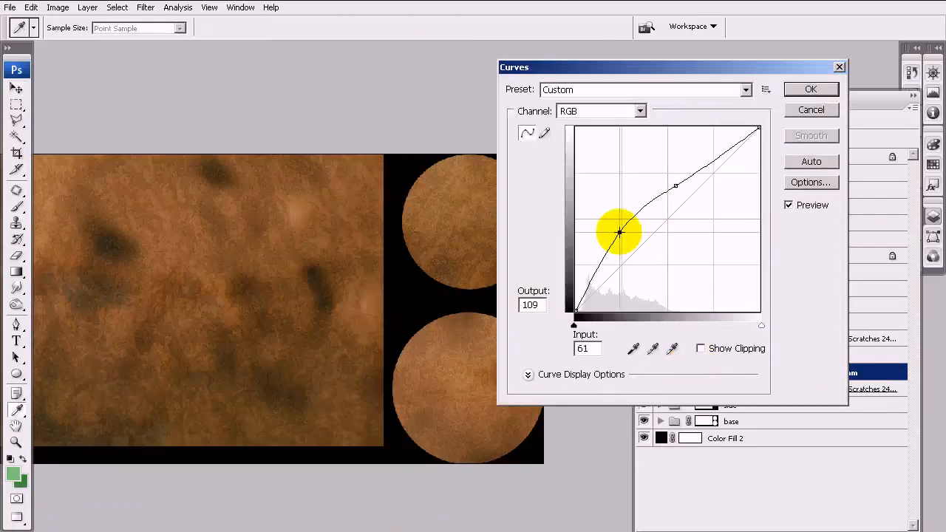
pyautogui.click(809, 90)
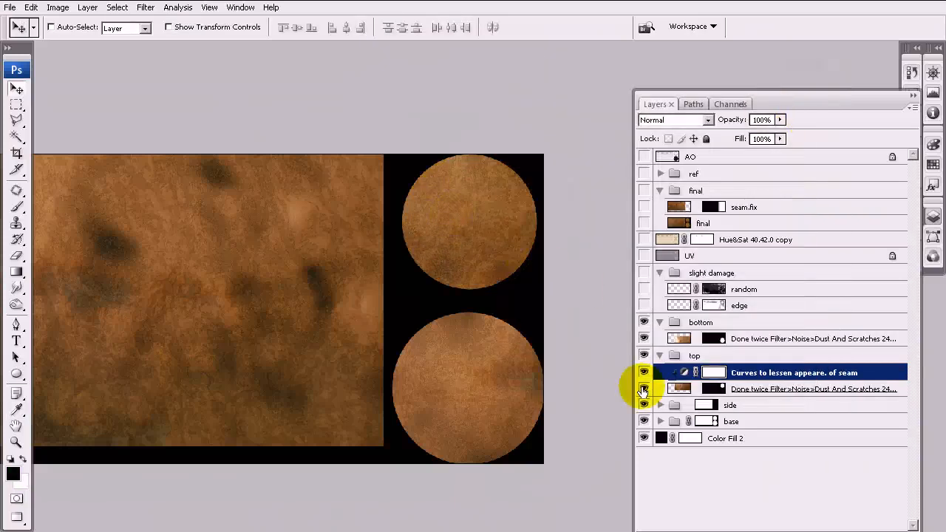
# Step: Collapse the top and bottom groups, and show the slight damage group together with its random and edge layers
pyautogui.click(660, 357)
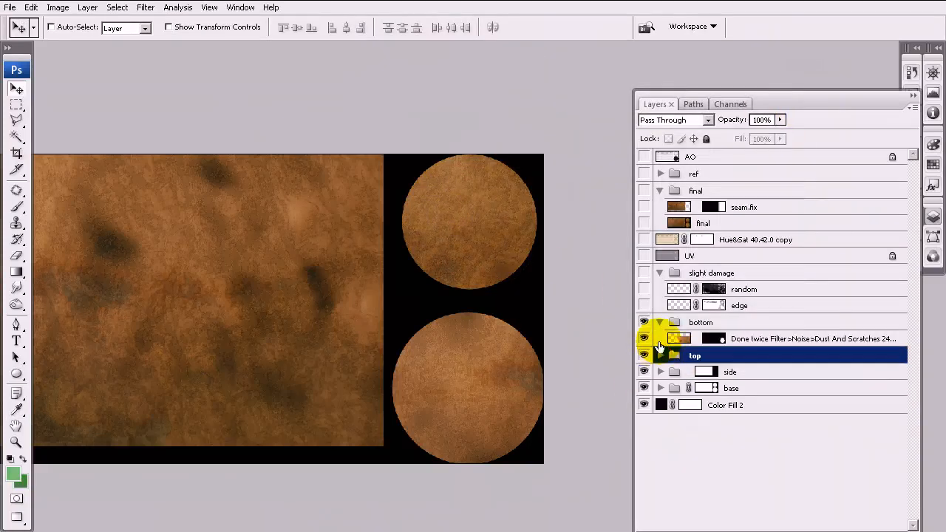
pyautogui.moveTo(522, 236); pyautogui.dragTo(617, 230)
pyautogui.moveTo(433, 271); pyautogui.dragTo(411, 260)
pyautogui.moveTo(557, 272); pyautogui.dragTo(520, 287)
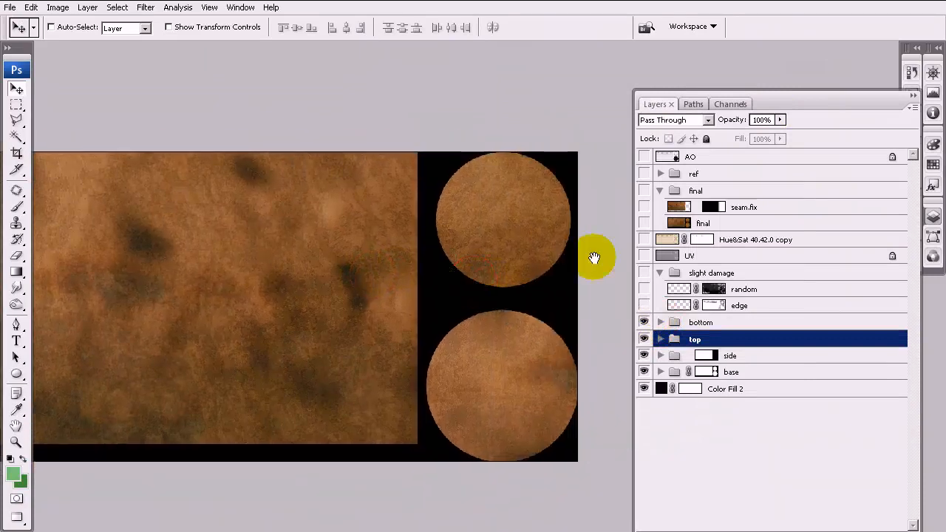
pyautogui.moveTo(643, 273); pyautogui.dragTo(643, 342)
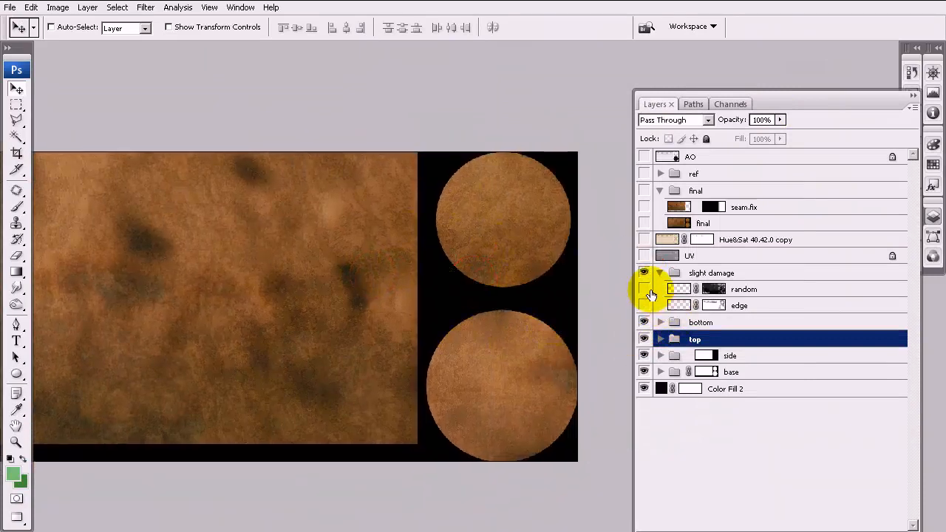
pyautogui.click(741, 273)
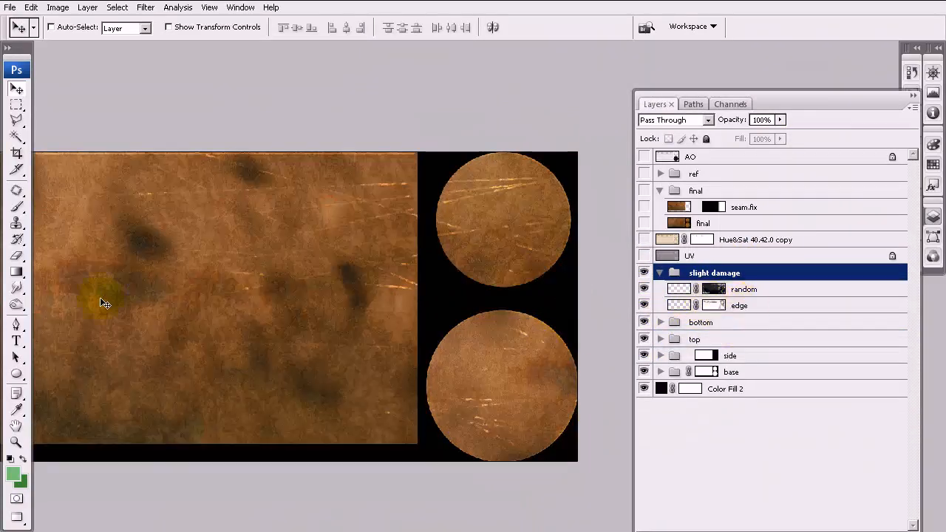
# Step: Select the random layer and choose the 3 px brush preset for the Brush tool
pyautogui.click(18, 209)
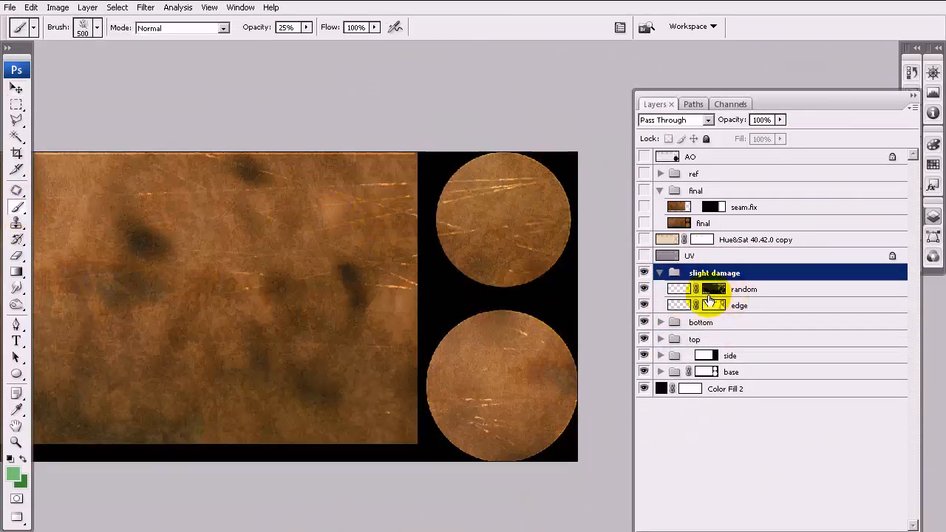
pyautogui.click(680, 295)
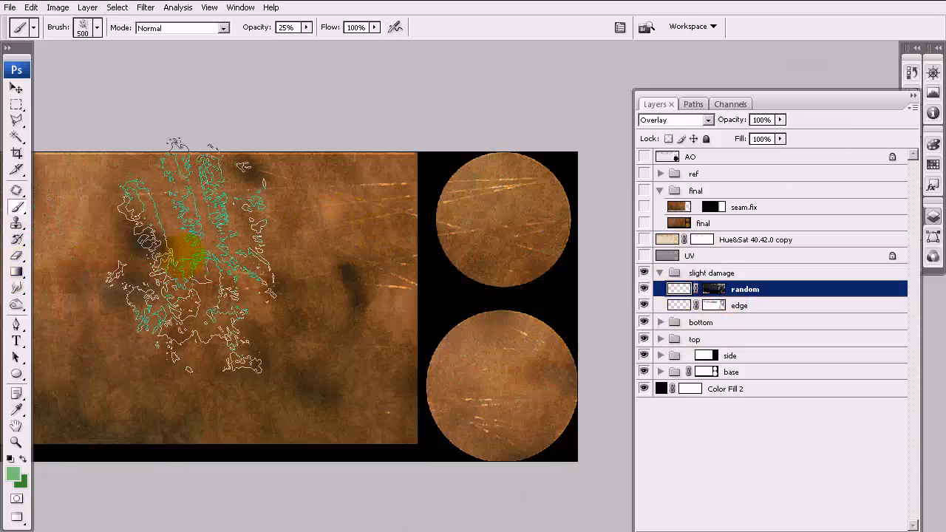
pyautogui.press('F5')
pyautogui.click(659, 197)
pyautogui.click(658, 180)
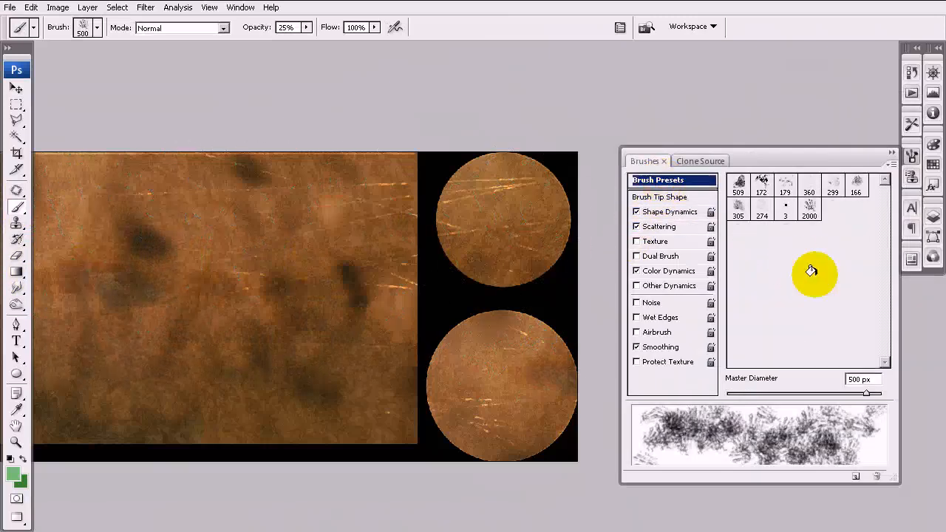
pyautogui.click(786, 210)
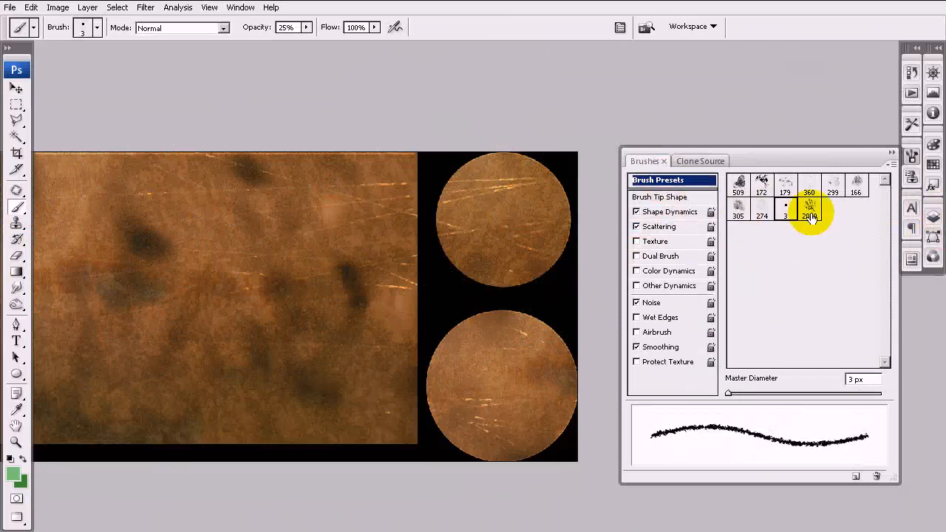
pyautogui.click(933, 215)
# Step: Set the foreground color to white and background to black, and compare the whole texture with and without the edge layer
pyautogui.moveTo(264, 306); pyautogui.dragTo(443, 309)
pyautogui.hotkey('ctrl', '-')
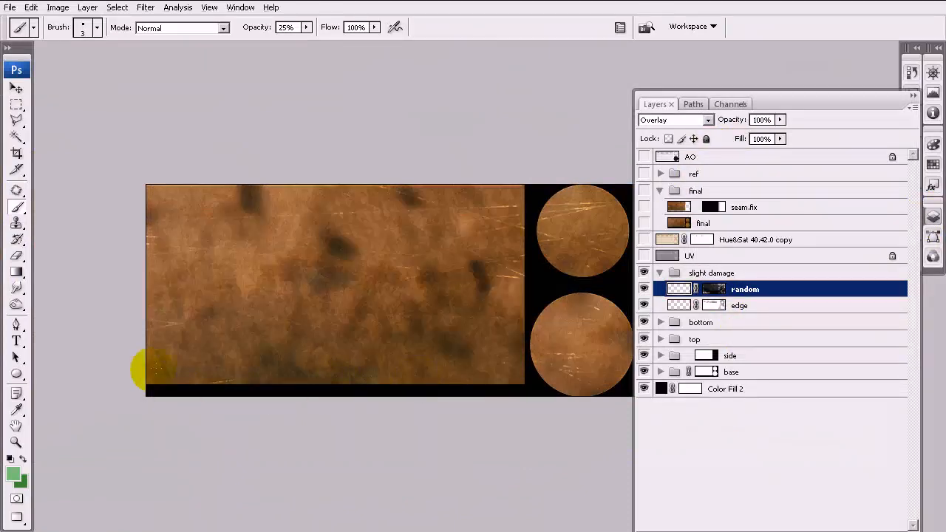
pyautogui.press('x')
pyautogui.click(644, 306)
pyautogui.click(644, 306)
pyautogui.moveTo(99, 256); pyautogui.dragTo(243, 229)
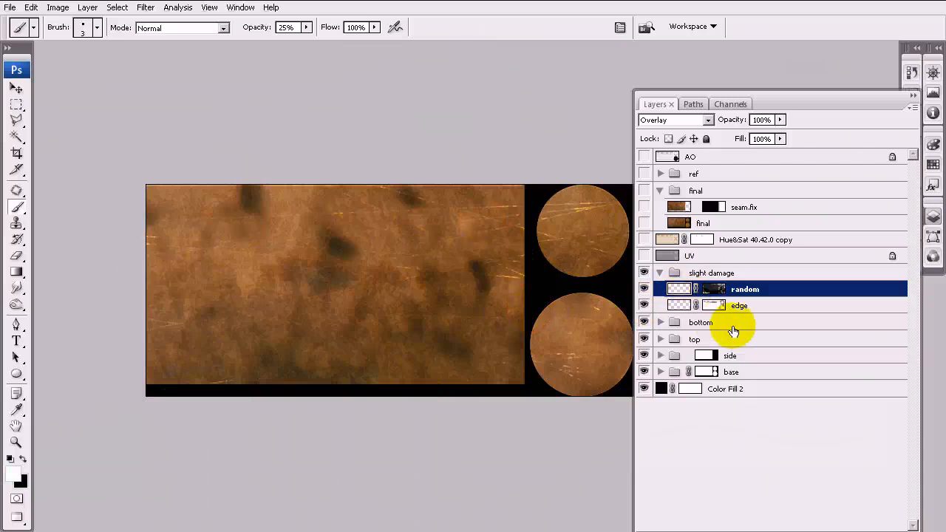
# Step: Disable the random layer's mask and draw a straight diagonal scratch line across the texture
pyautogui.keyDown('shift'); pyautogui.click(712, 290); pyautogui.keyUp('shift')
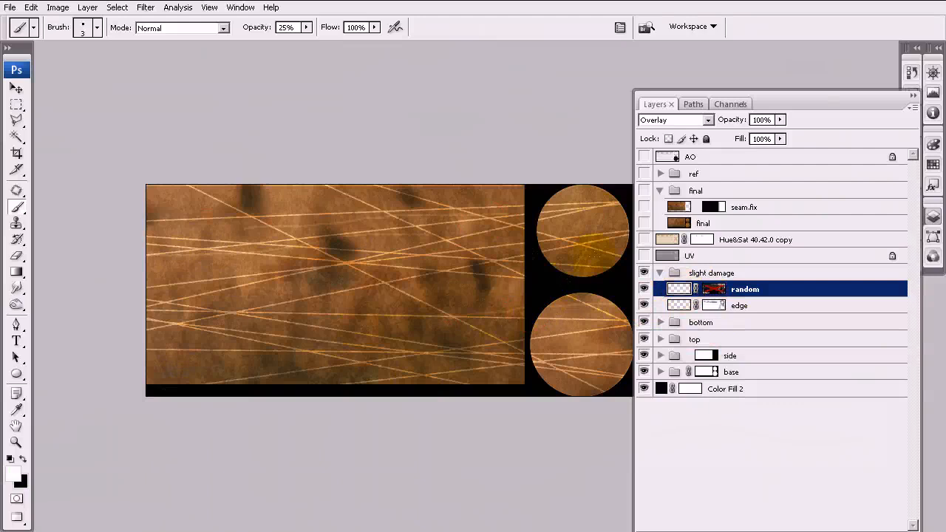
pyautogui.click(228, 425)
pyautogui.keyDown('shift'); pyautogui.click(522, 144); pyautogui.keyUp('shift')
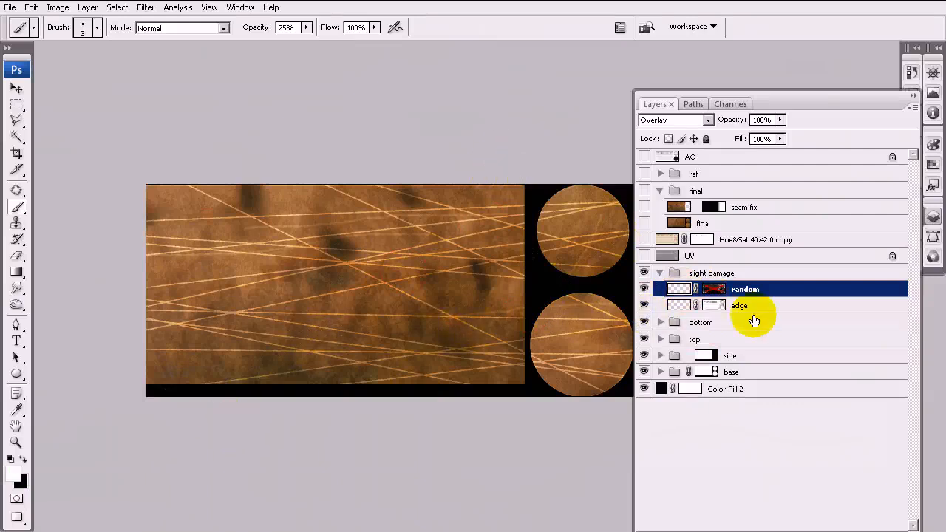
# Step: Set the brush opacity to 100% and draw a straight diagonal scratch from the texture's lower-left to its upper-right corner, redoing it once
pyautogui.moveTo(258, 28); pyautogui.dragTo(495, 27)
pyautogui.click(155, 414)
pyautogui.keyDown('shift'); pyautogui.click(530, 163); pyautogui.keyUp('shift')
pyautogui.hotkey('ctrl', 'z')
pyautogui.click(130, 435)
pyautogui.keyDown('shift'); pyautogui.click(495, 182); pyautogui.keyUp('shift')
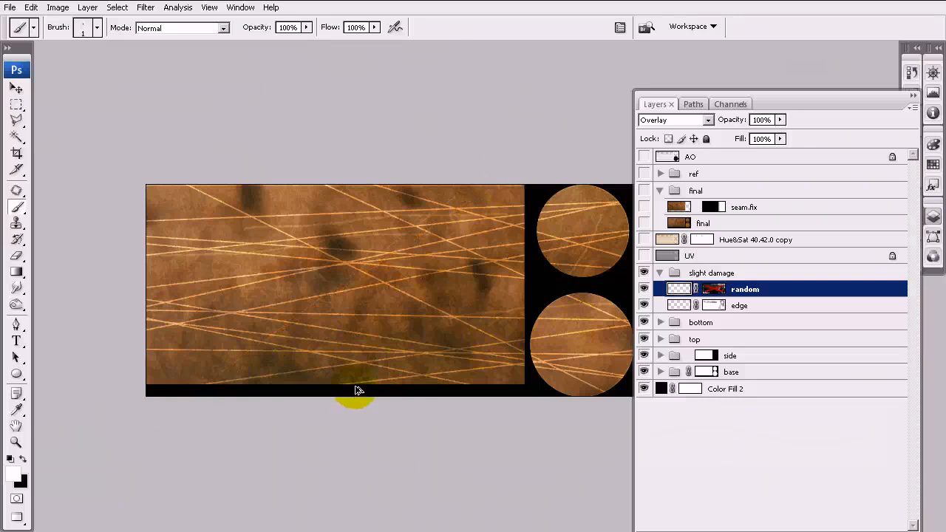
# Step: Re-enable the random layer's mask and choose the 2000 px brush preset
pyautogui.keyDown('shift'); pyautogui.click(711, 291); pyautogui.keyUp('shift')
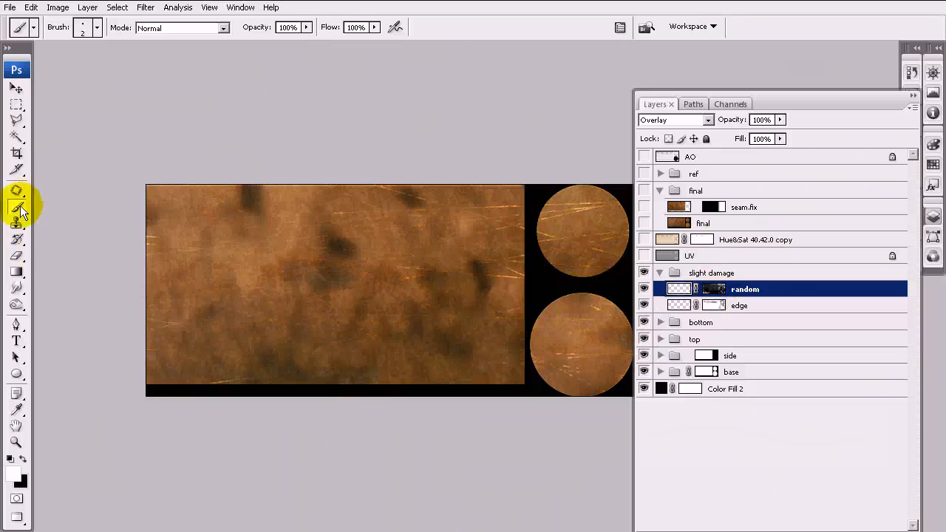
pyautogui.press('F5')
pyautogui.click(811, 215)
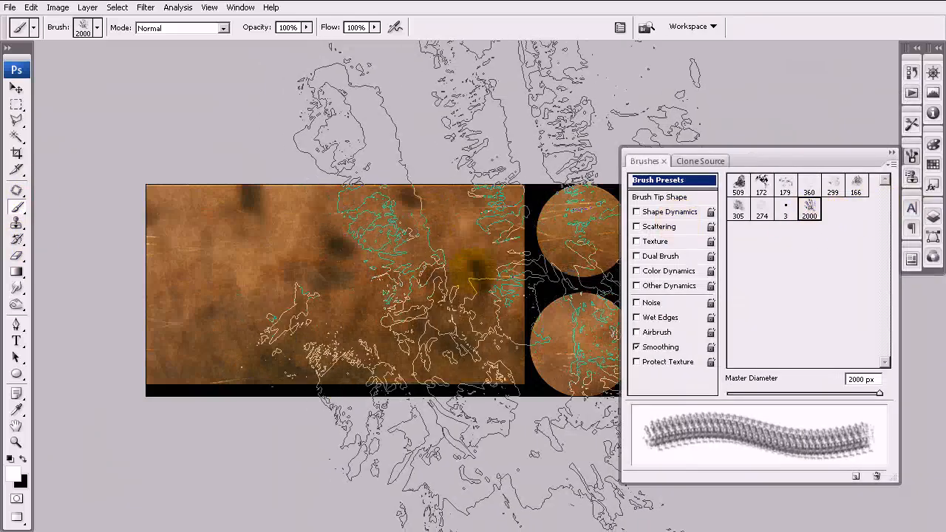
pyautogui.click(933, 216)
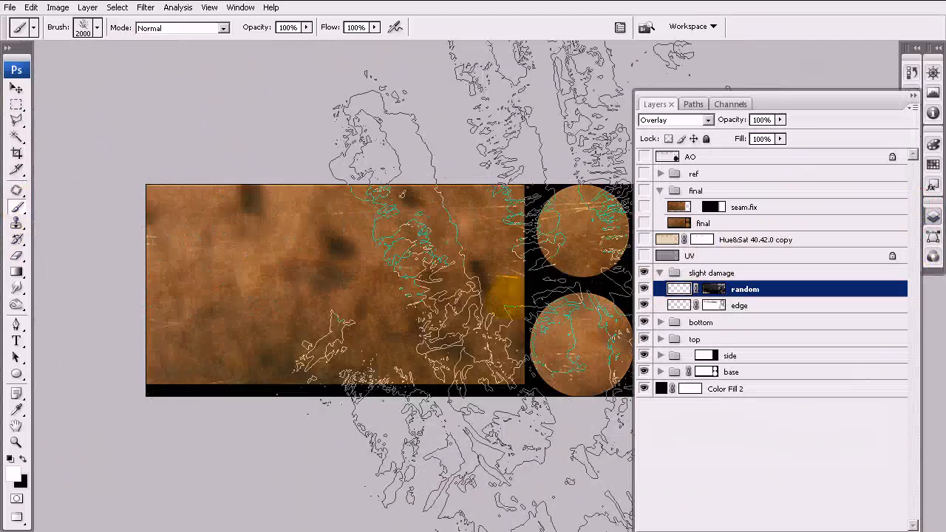
# Step: Try a Levels adjustment on the random layer's mask with white input 93 and midtones 0.53, and discard it
pyautogui.click(715, 290)
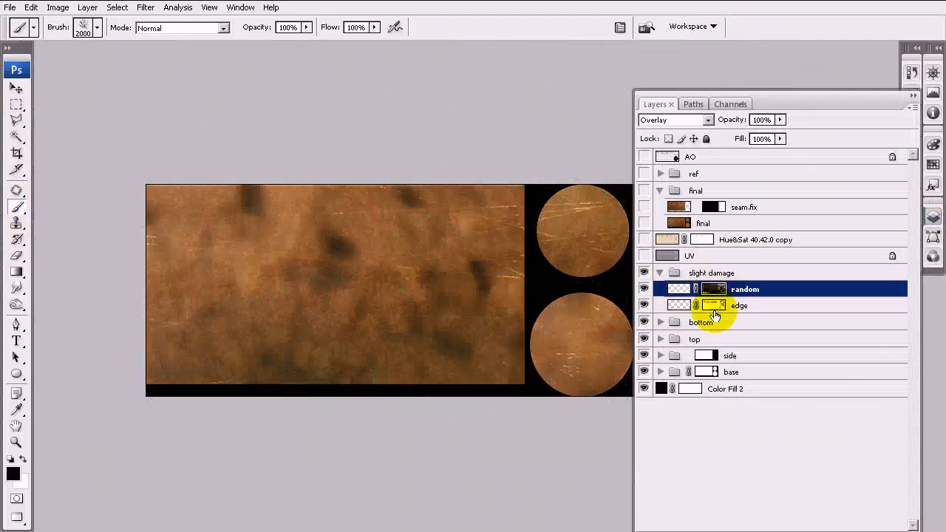
pyautogui.hotkey('ctrl', 'l')
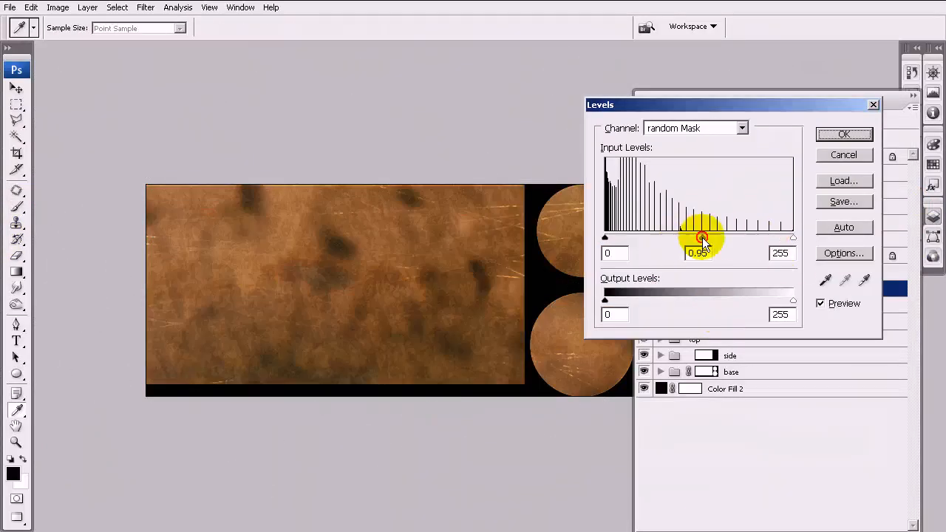
pyautogui.moveTo(677, 237); pyautogui.dragTo(699, 236)
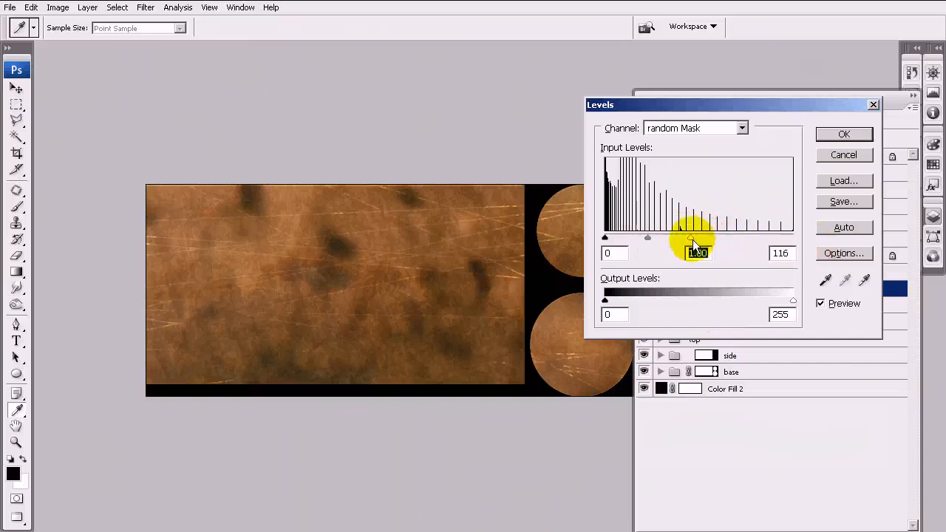
pyautogui.moveTo(673, 241); pyautogui.dragTo(652, 238)
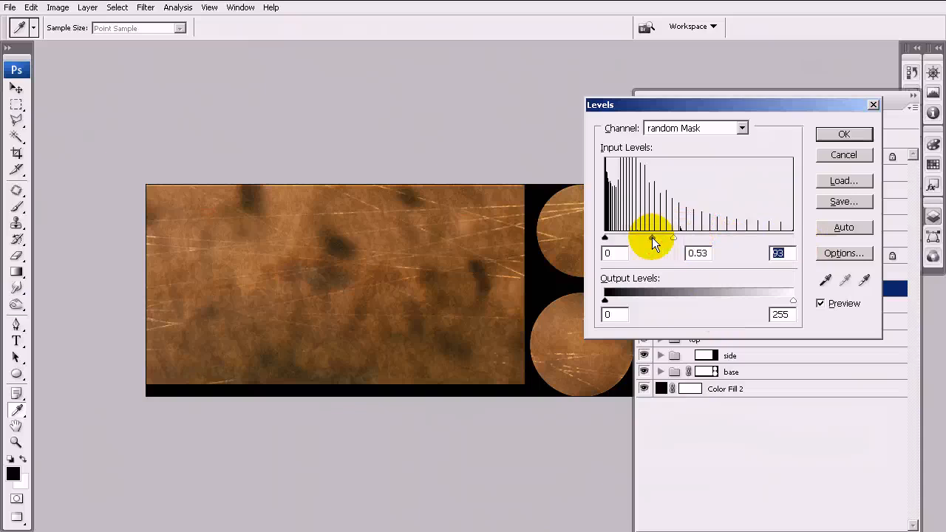
pyautogui.click(843, 155)
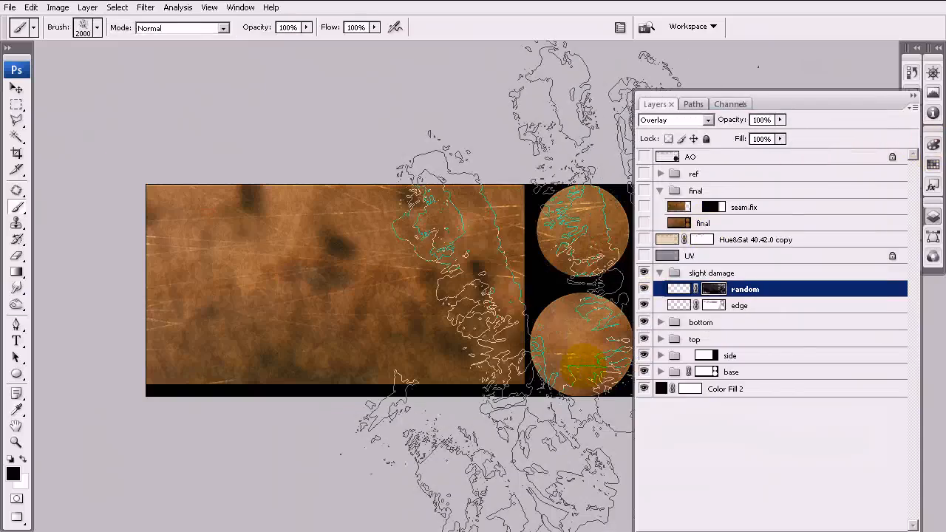
# Step: Switch to the Move tool and select the edge layer in the slight damage group
pyautogui.click(17, 89)
pyautogui.moveTo(558, 288); pyautogui.dragTo(531, 272)
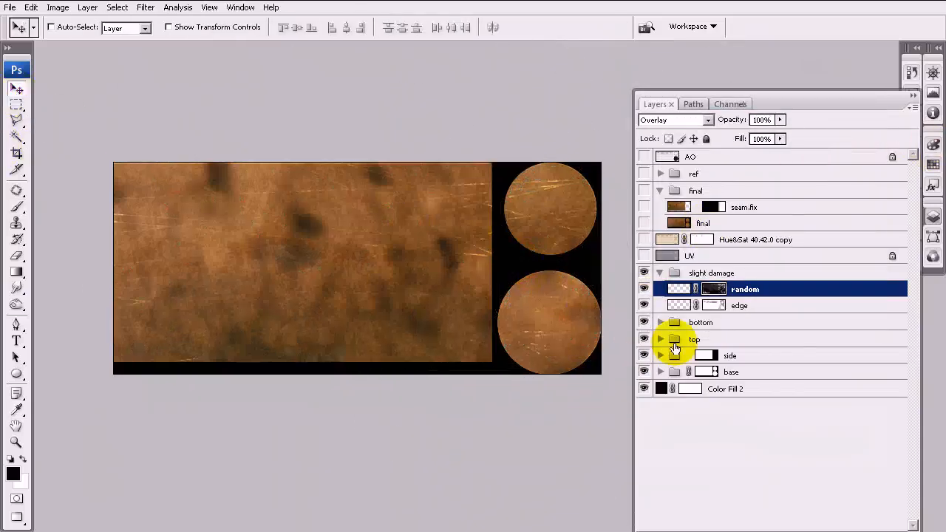
pyautogui.click(680, 305)
pyautogui.scroll(7, 524, 307)
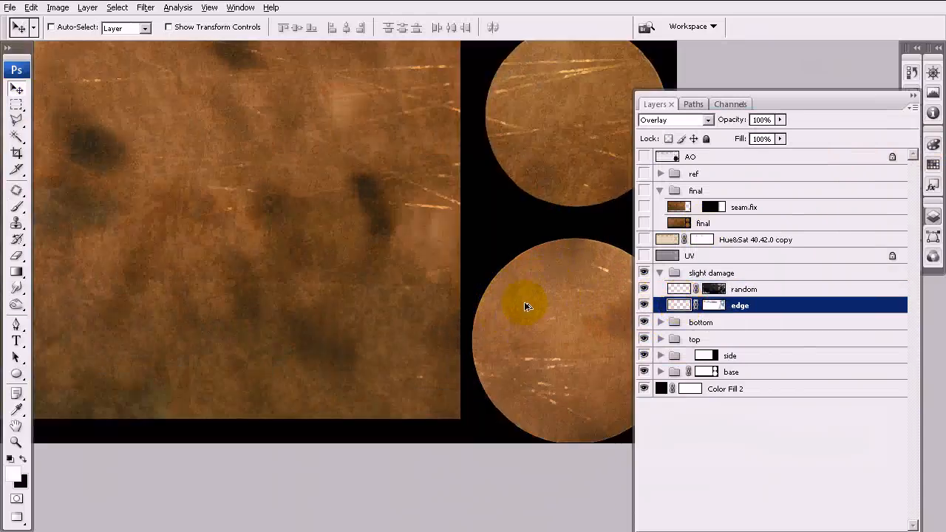
# Step: Examine the edge wear along the side strip and both circles, comparing the texture with the edge layer hidden and shown
pyautogui.moveTo(541, 266); pyautogui.dragTo(529, 321)
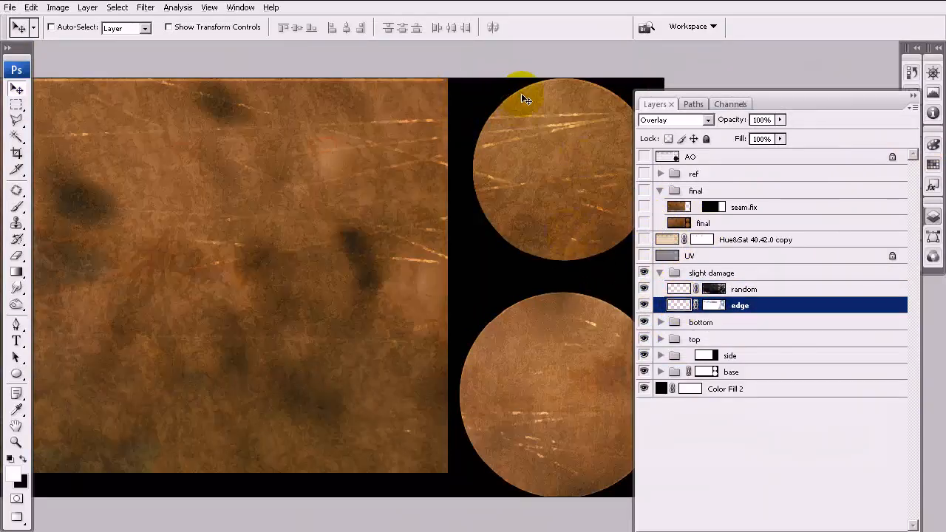
pyautogui.moveTo(560, 308); pyautogui.dragTo(484, 298)
pyautogui.moveTo(395, 263); pyautogui.dragTo(479, 287)
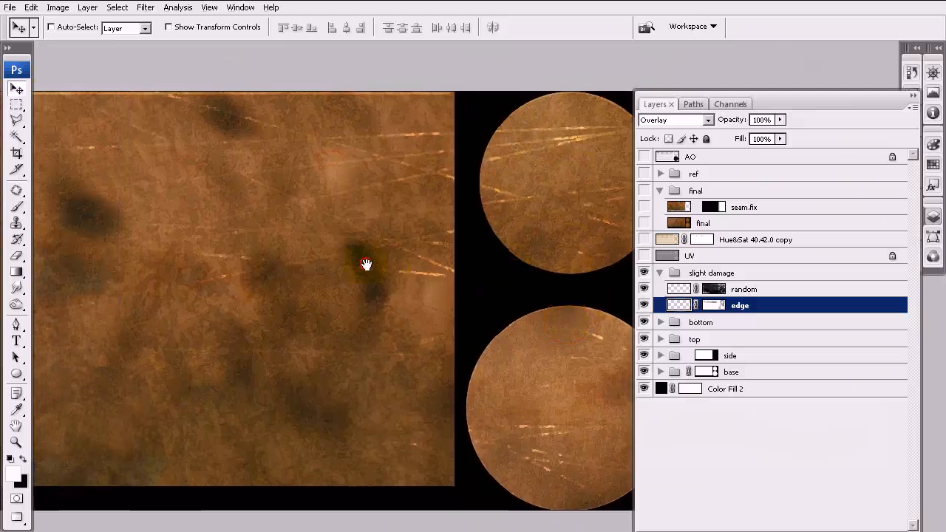
pyautogui.moveTo(390, 261); pyautogui.dragTo(441, 266)
pyautogui.moveTo(300, 270); pyautogui.dragTo(475, 274)
pyautogui.moveTo(547, 308); pyautogui.dragTo(466, 298)
pyautogui.click(641, 305)
pyautogui.click(641, 304)
pyautogui.click(642, 304)
pyautogui.click(641, 304)
pyautogui.moveTo(524, 294); pyautogui.dragTo(190, 271)
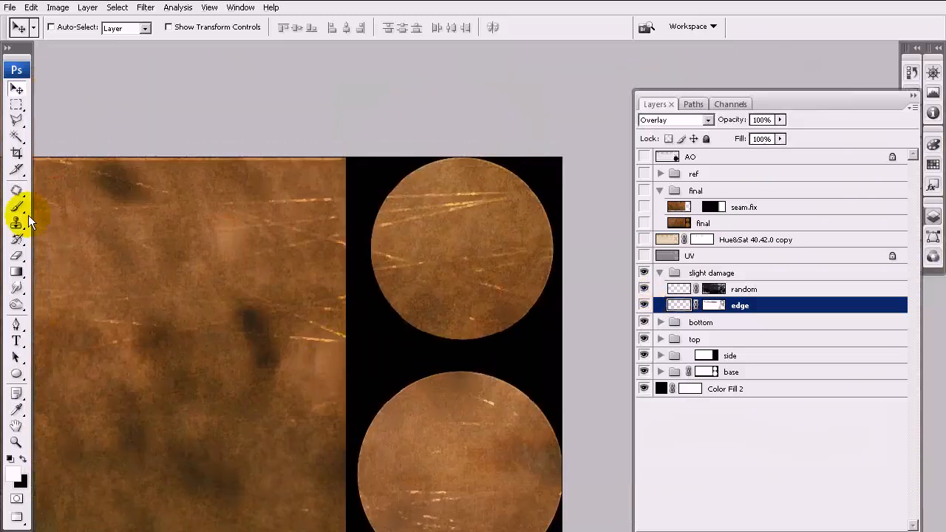
# Step: Switch to the Brush tool and choose the 3 px brush preset
pyautogui.click(16, 207)
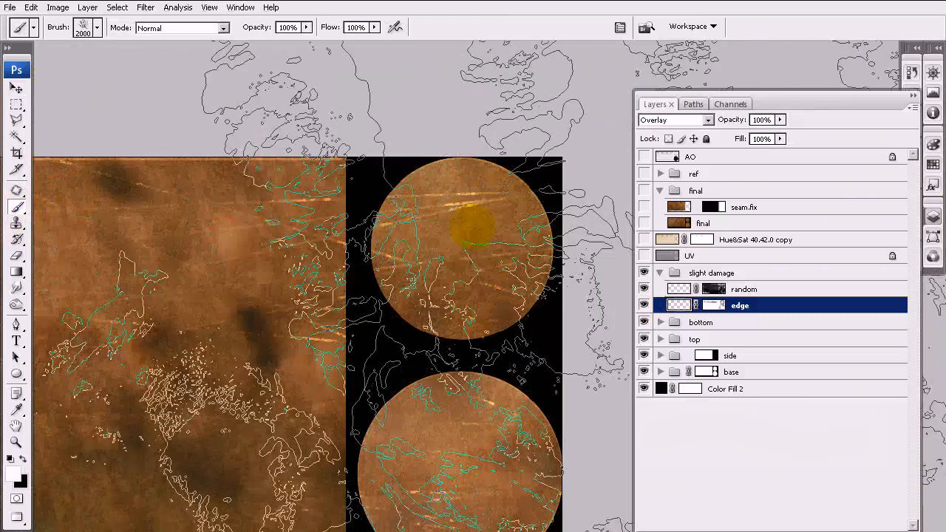
pyautogui.press('F5')
pyautogui.click(784, 207)
pyautogui.click(933, 216)
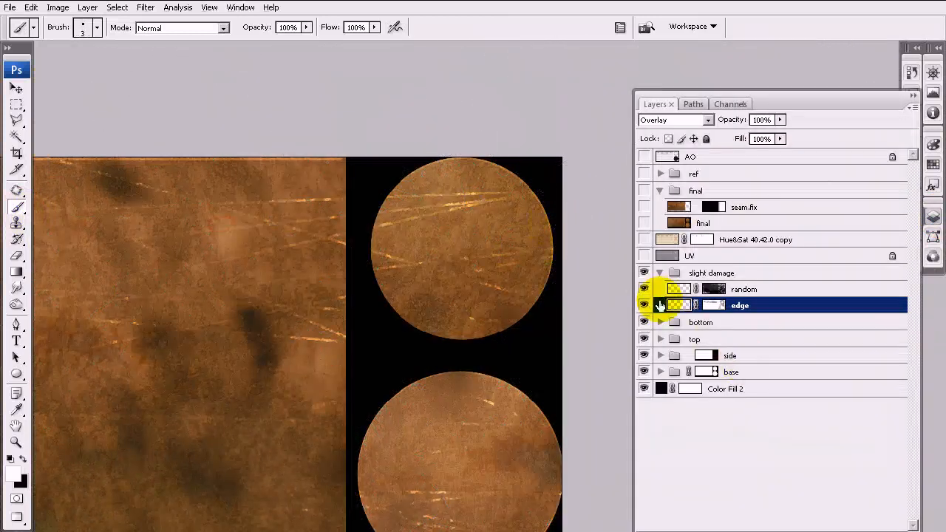
# Step: Show the UV layer and draw a circular path along the rim of the upper circle with the Ellipse tool
pyautogui.click(18, 376)
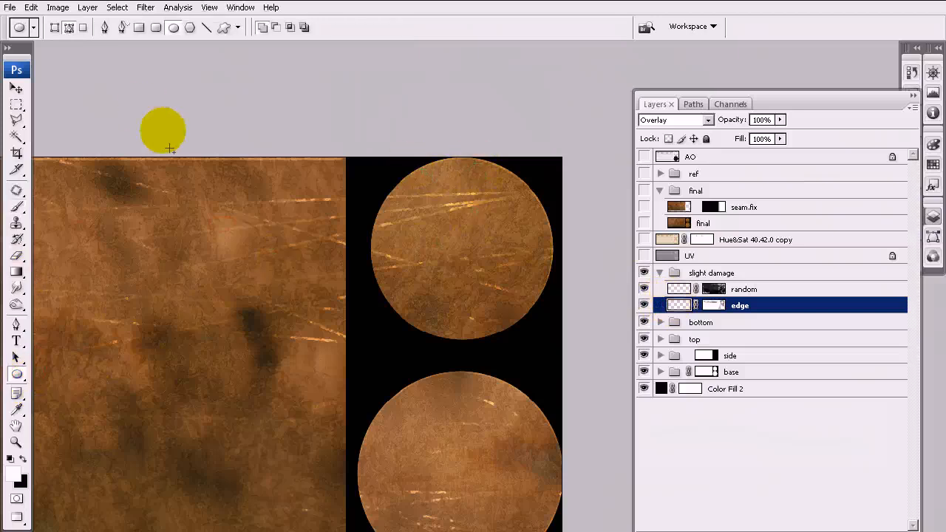
pyautogui.moveTo(18, 379); pyautogui.dragTo(114, 402)
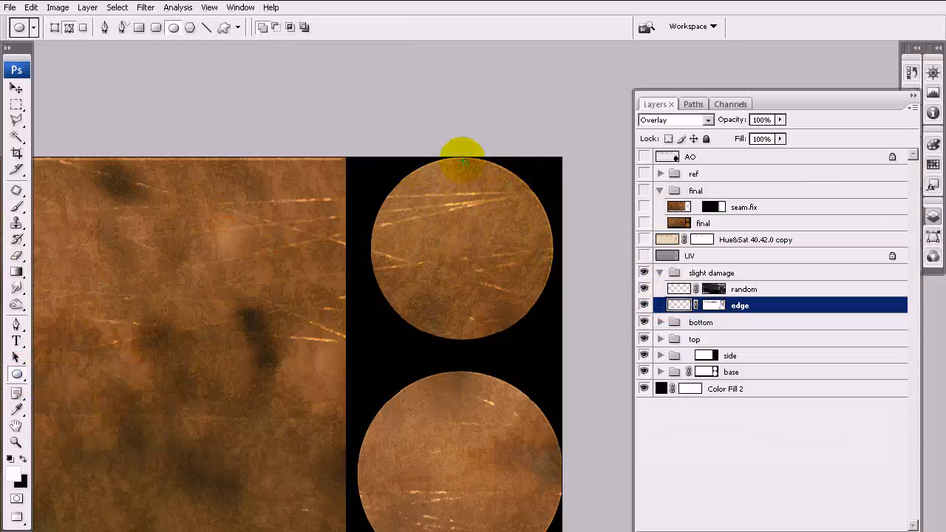
pyautogui.click(644, 255)
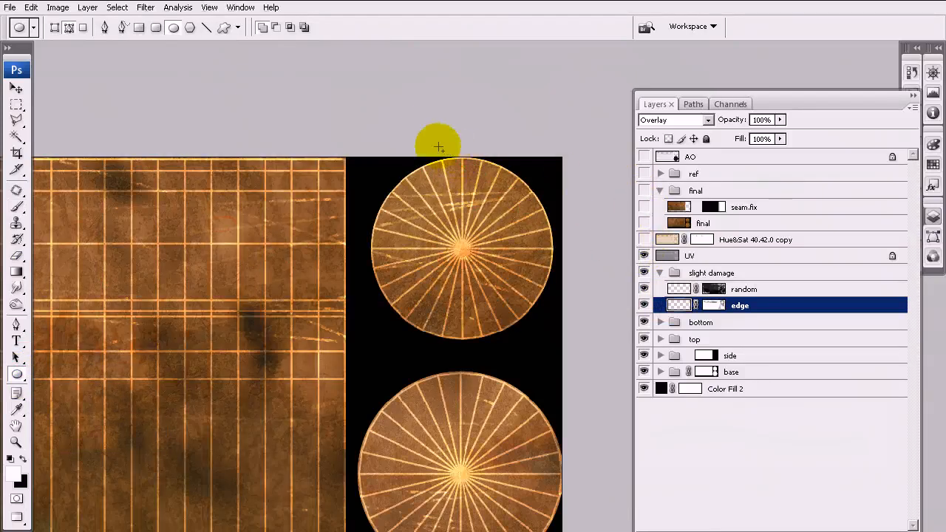
pyautogui.moveTo(462, 157); pyautogui.dragTo(462, 342)
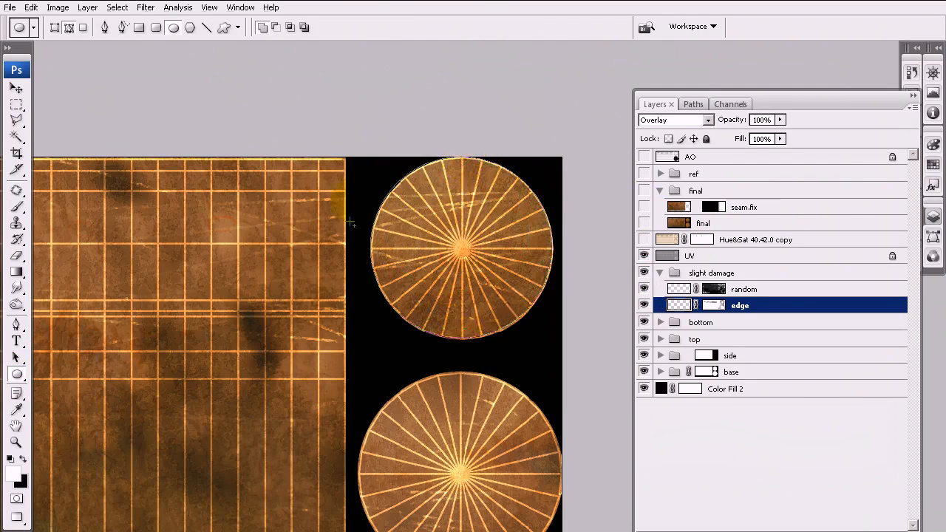
# Step: Look up the circular path's stroke option, then discard the path and hide the UV layer
pyautogui.rightClick(478, 276)
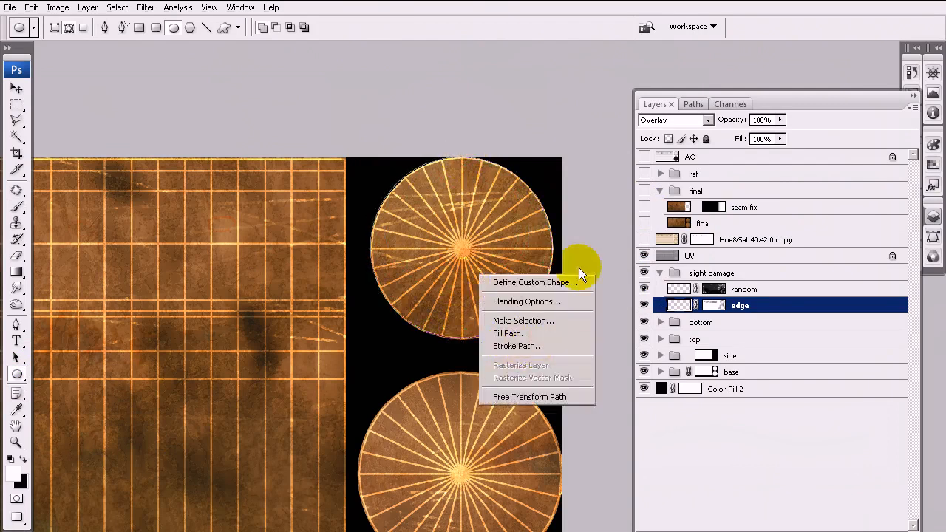
pyautogui.click(19, 360)
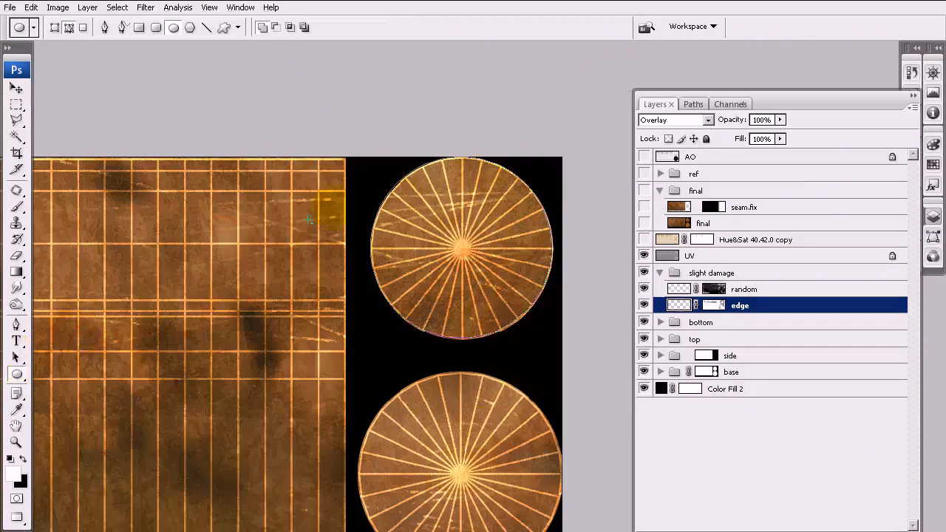
pyautogui.click(17, 357)
pyautogui.click(626, 26)
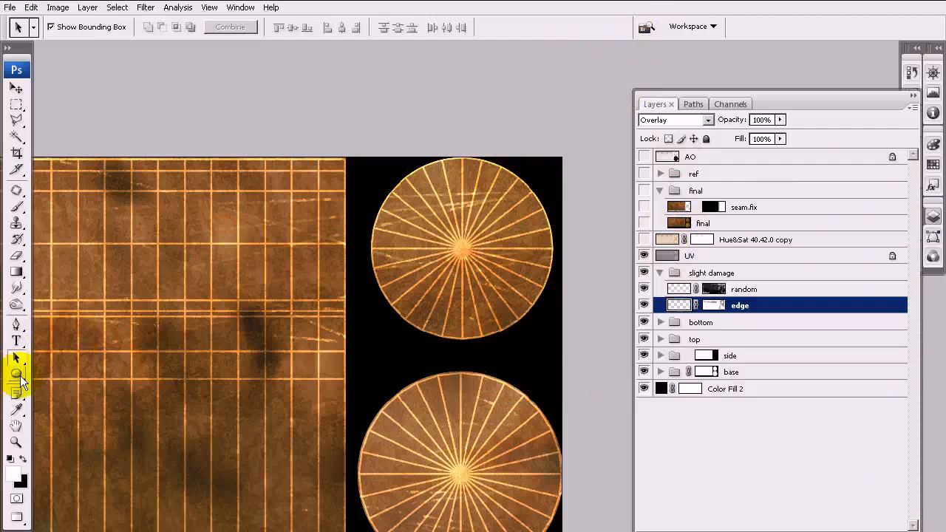
pyautogui.click(644, 255)
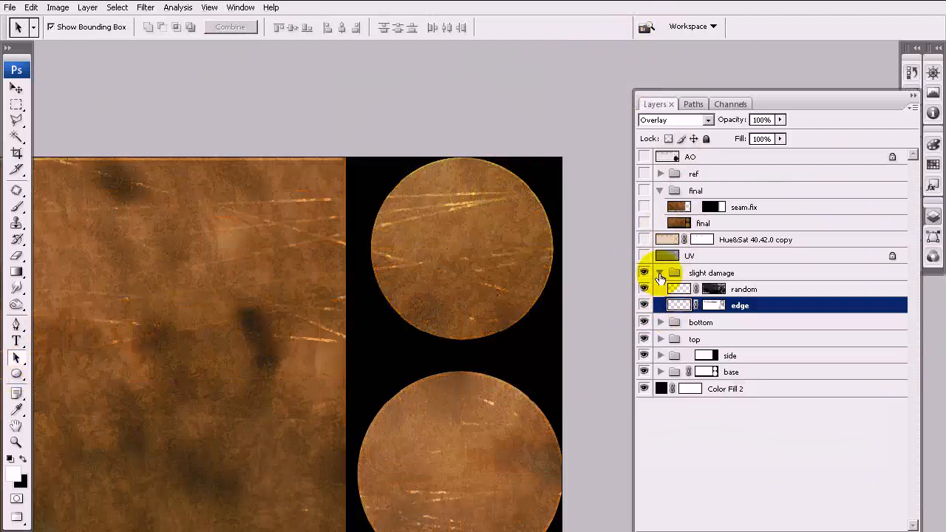
# Step: Show the Hue&Sat 40.42.0 copy layer and set it to Normal blending at 100% opacity
pyautogui.click(658, 272)
pyautogui.click(644, 238)
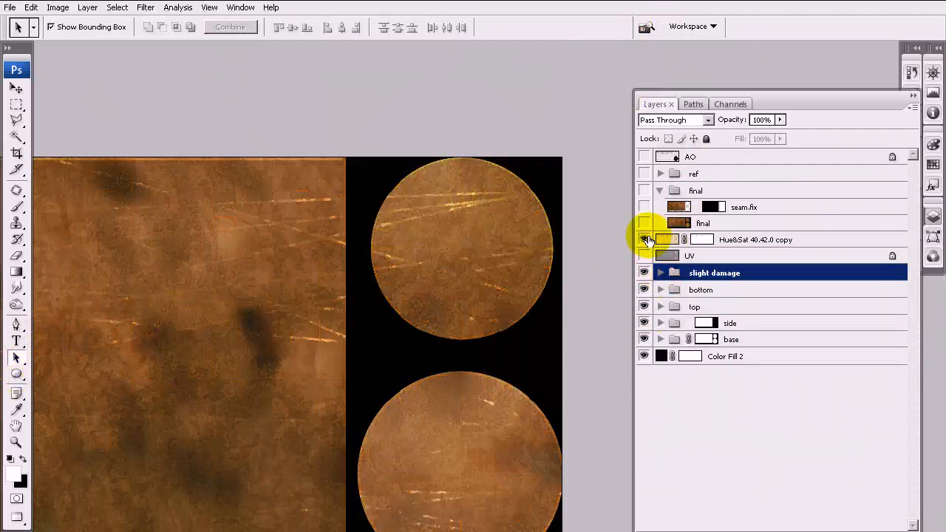
pyautogui.click(751, 238)
pyautogui.click(696, 119)
pyautogui.click(690, 133)
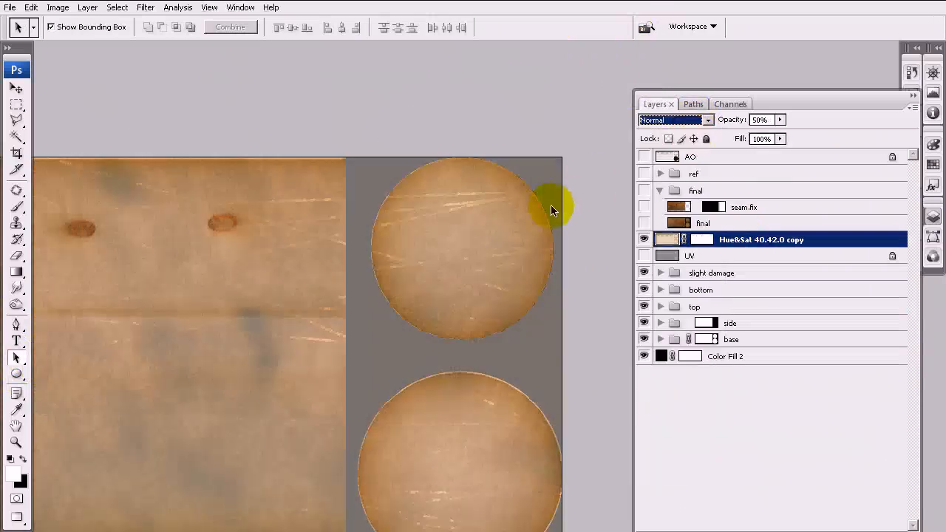
pyautogui.moveTo(746, 129); pyautogui.dragTo(919, 120)
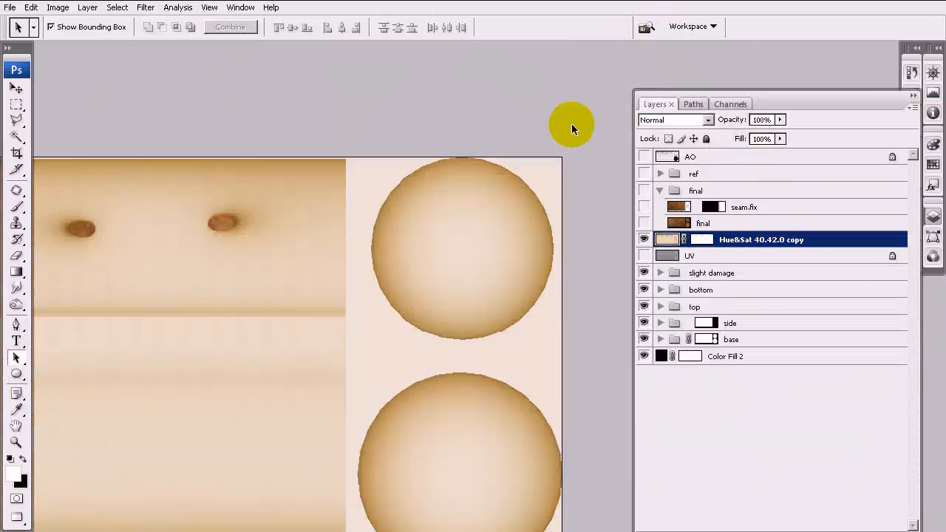
pyautogui.scroll(-6, 564, 186)
pyautogui.moveTo(509, 169); pyautogui.dragTo(398, 205)
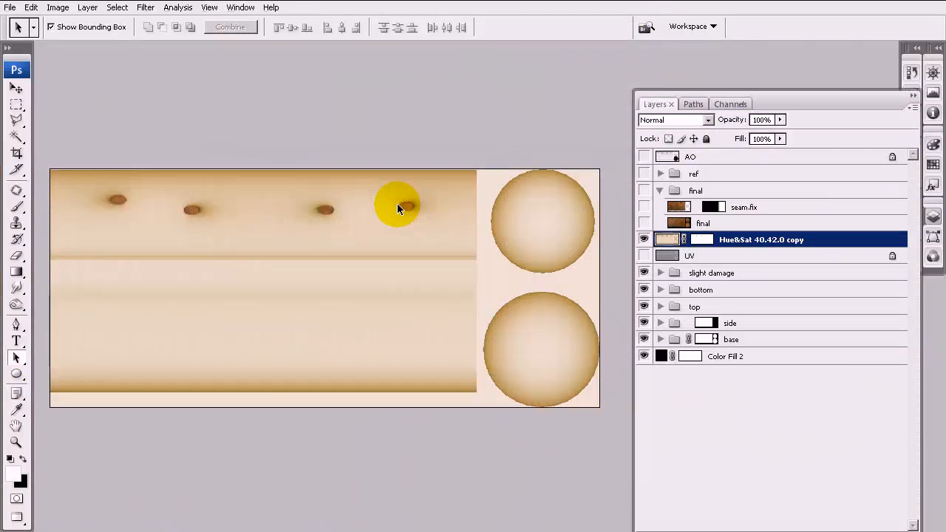
# Step: Try a colorizing Hue/Saturation adjustment on the layer with hue 40 and an increased saturation
pyautogui.hotkey('ctrl', 'u')
pyautogui.moveTo(881, 164); pyautogui.dragTo(565, 164)
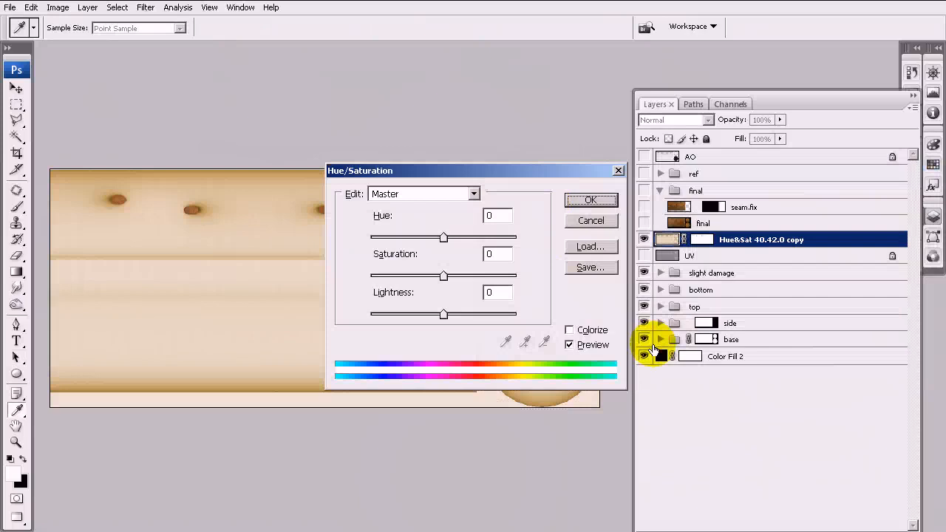
pyautogui.click(571, 330)
pyautogui.moveTo(468, 170); pyautogui.dragTo(522, 78)
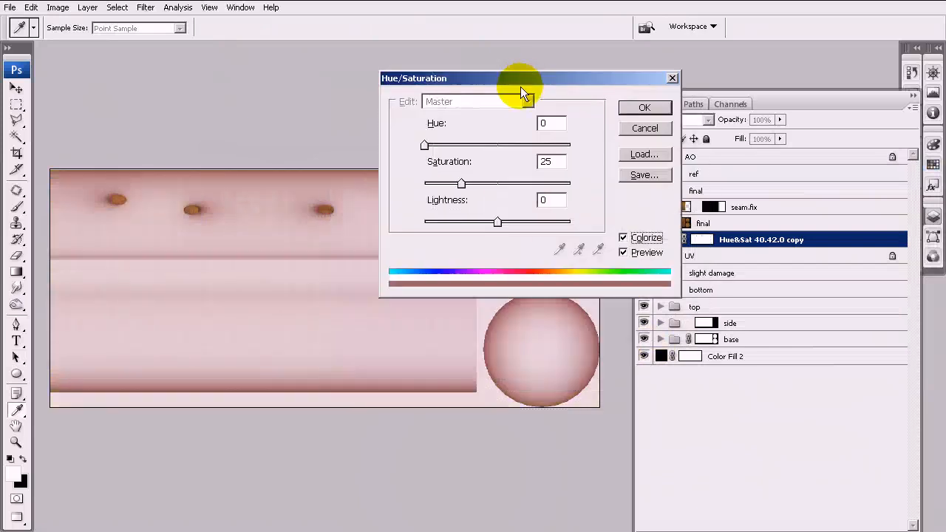
pyautogui.moveTo(426, 143)
pyautogui.mouseDown()
pyautogui.moveTo(547, 145)
pyautogui.moveTo(442, 143)
pyautogui.mouseUp()
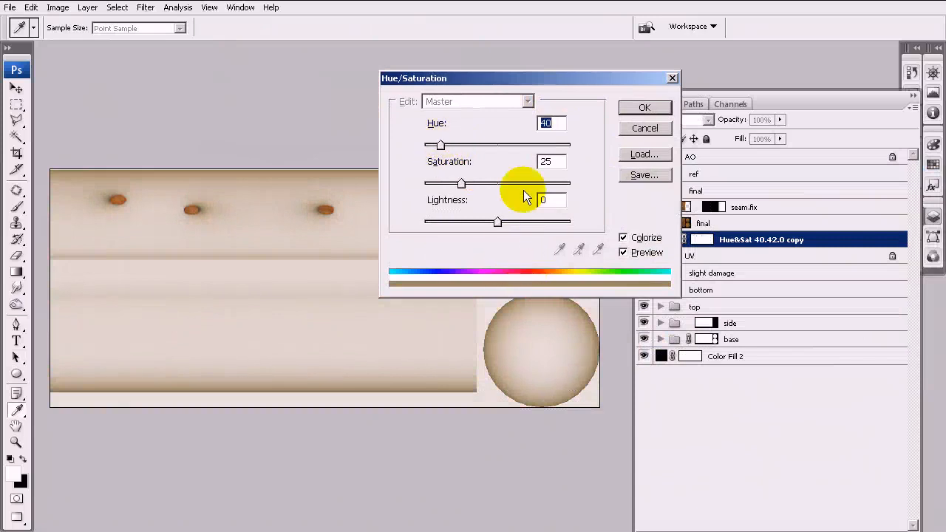
pyautogui.moveTo(461, 184); pyautogui.dragTo(485, 181)
pyautogui.click(641, 131)
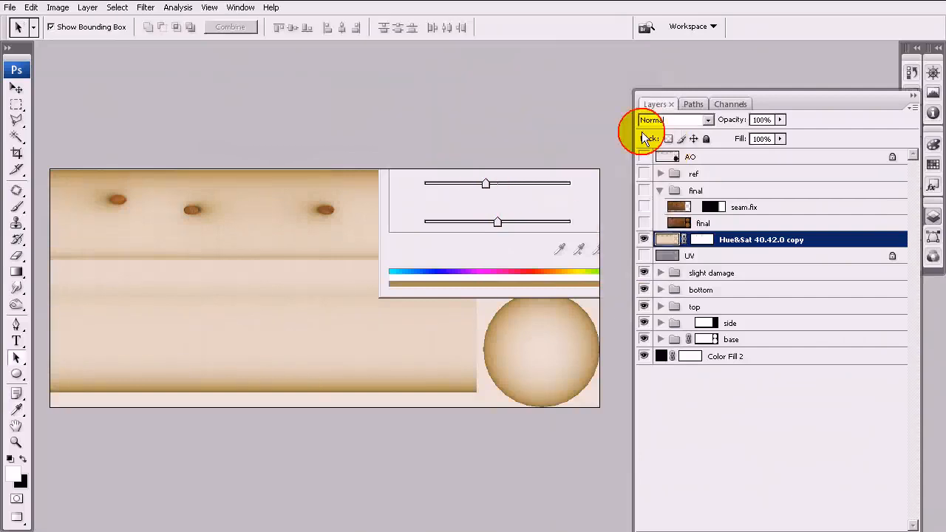
# Step: Set the Hue&Sat 40.42.0 copy layer's blending mode to Multiply and its opacity to 50%
pyautogui.click(708, 120)
pyautogui.click(654, 179)
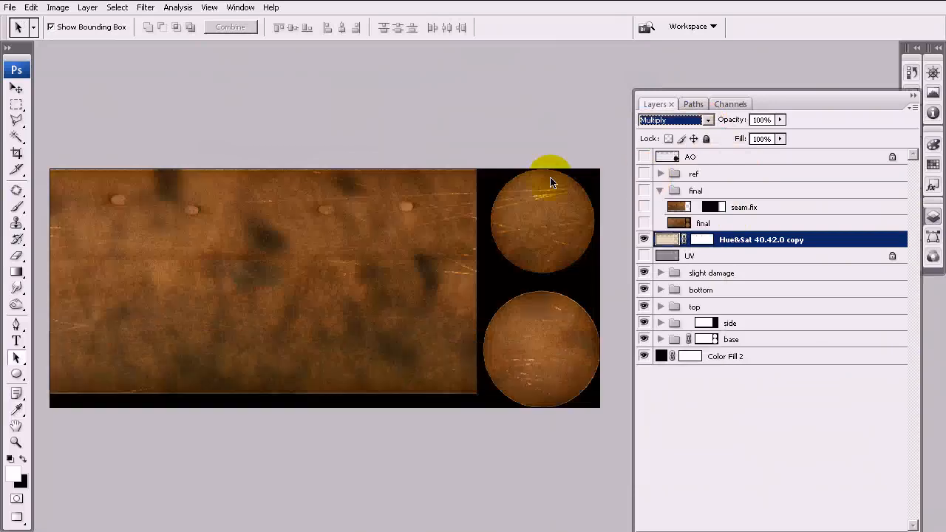
pyautogui.click(643, 240)
pyautogui.click(643, 239)
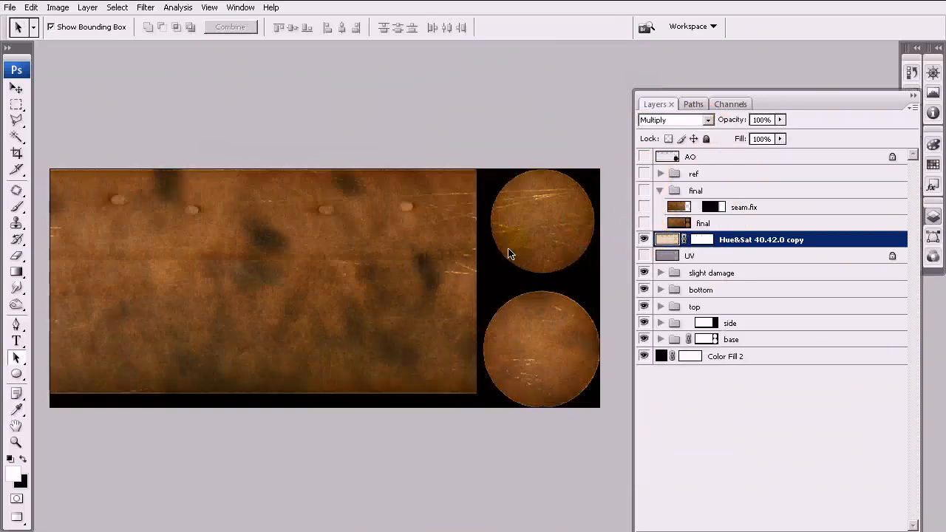
pyautogui.click(761, 120)
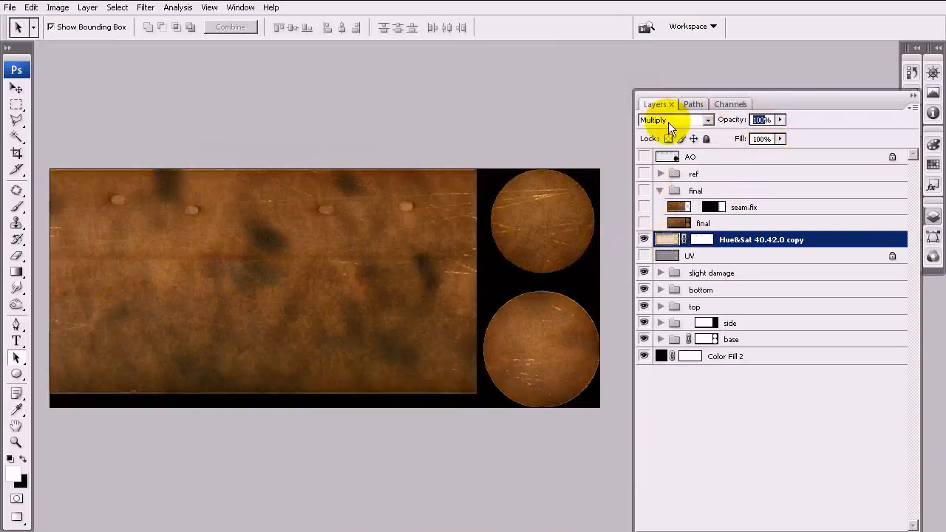
pyautogui.write('50')
pyautogui.press('Return')
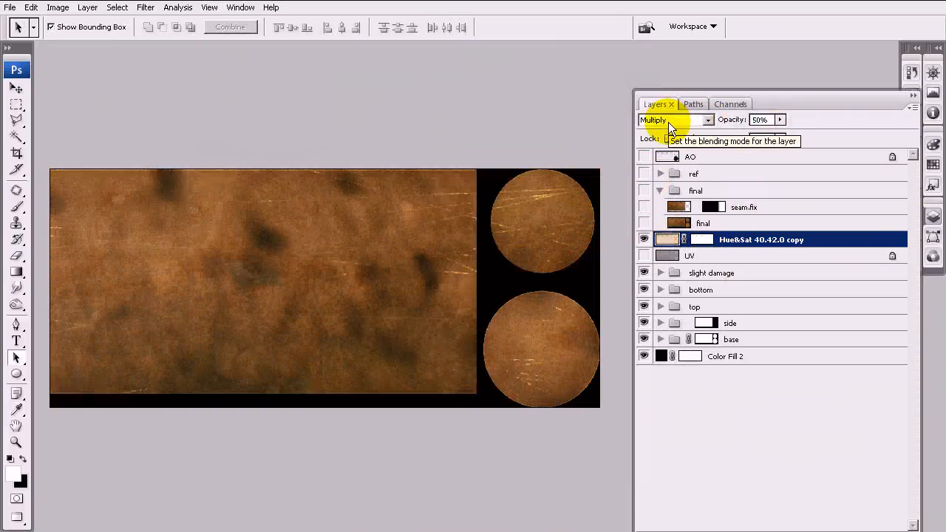
# Step: Compare the oval holes with the layer's mask disabled and enabled, using Normal blending at 97% opacity
pyautogui.keyDown('shift'); pyautogui.click(702, 240); pyautogui.keyUp('shift')
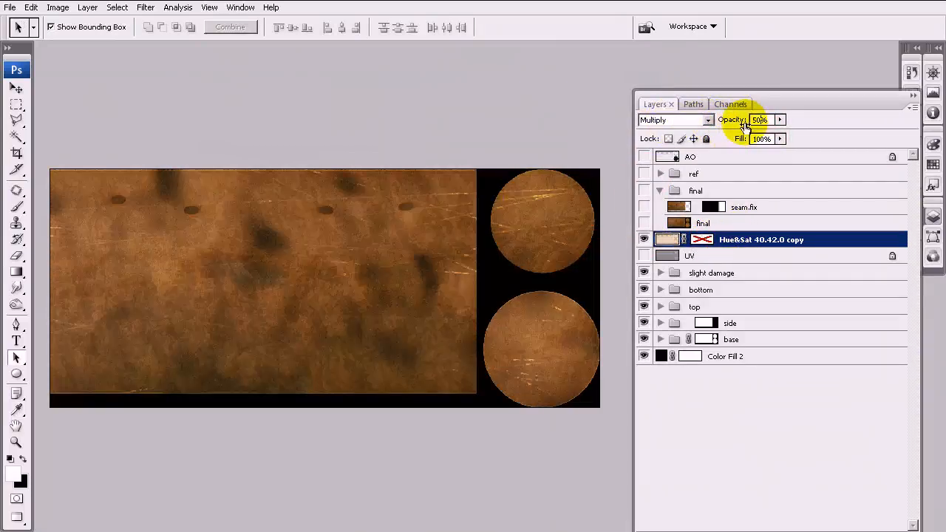
pyautogui.moveTo(760, 120); pyautogui.dragTo(864, 123)
pyautogui.moveTo(732, 121); pyautogui.dragTo(767, 120)
pyautogui.click(686, 121)
pyautogui.click(690, 120)
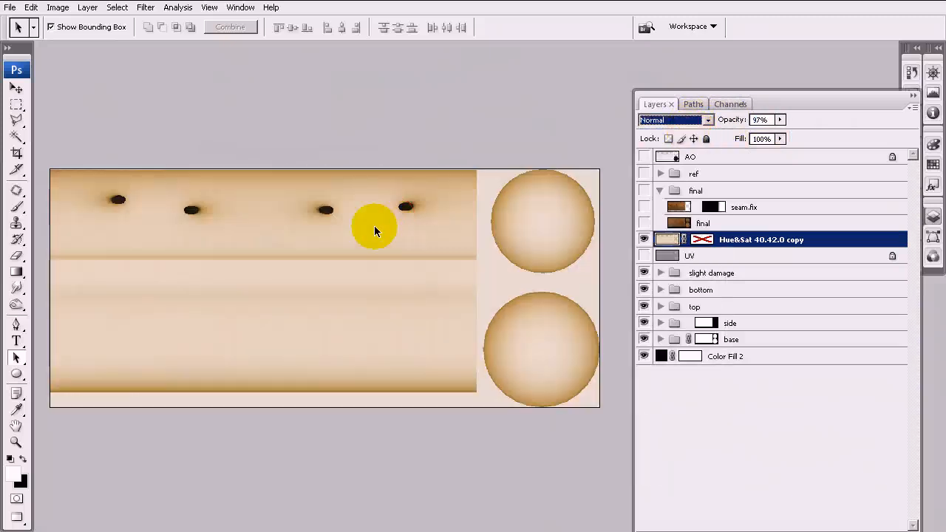
pyautogui.keyDown('shift'); pyautogui.click(702, 239); pyautogui.keyUp('shift')
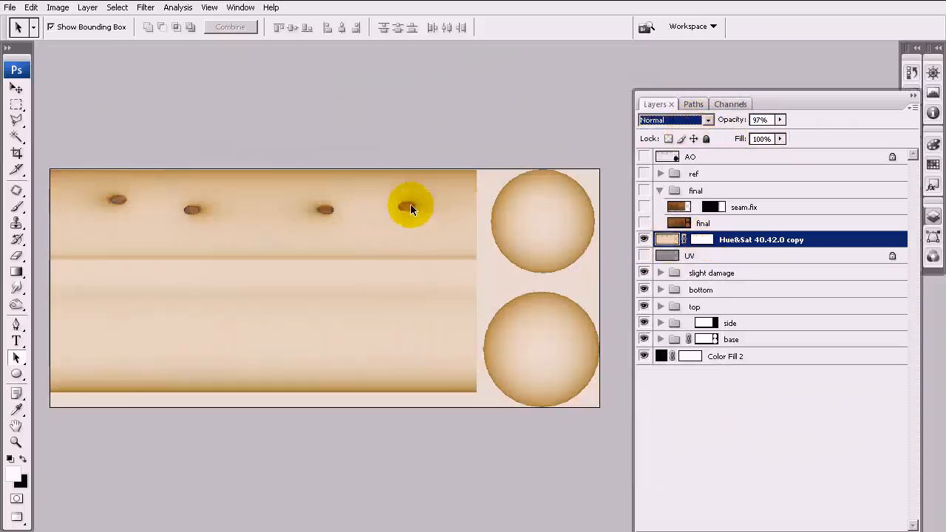
pyautogui.keyDown('shift'); pyautogui.click(703, 239); pyautogui.keyUp('shift')
# Step: Return the Hue&Sat 40.42.0 copy layer to Multiply blending at 50% opacity
pyautogui.click(695, 120)
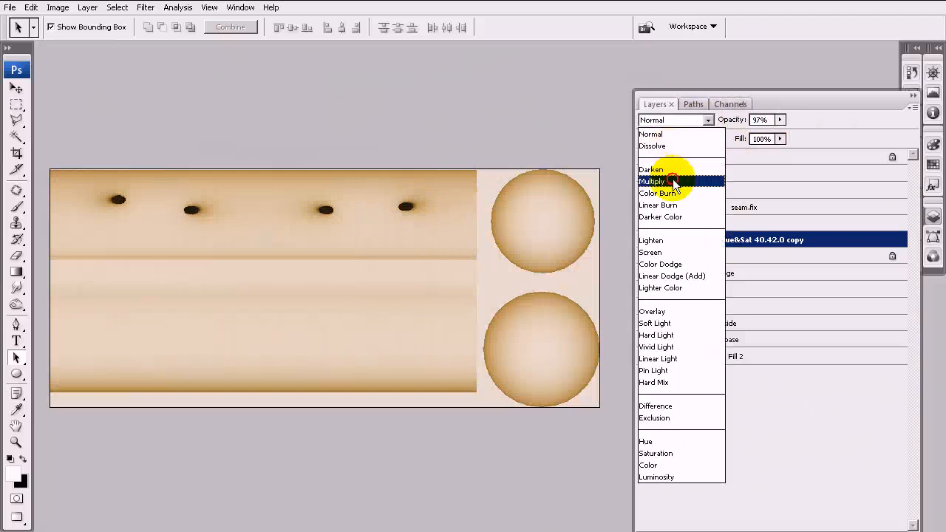
pyautogui.click(673, 182)
pyautogui.click(763, 119)
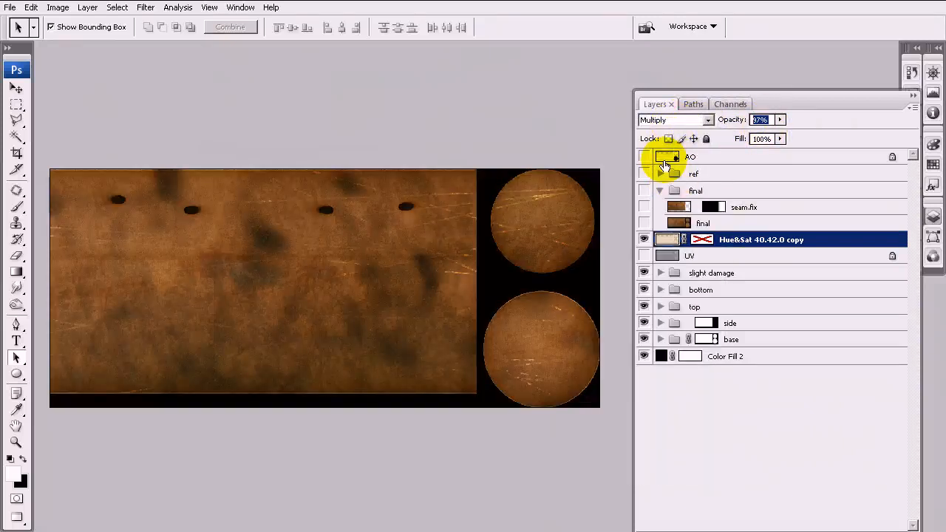
pyautogui.write('50')
pyautogui.press('Return')
# Step: Re-enable the Hue&Sat 40.42.0 copy layer's mask, and select and show the final layer above it
pyautogui.click(643, 223)
pyautogui.click(717, 224)
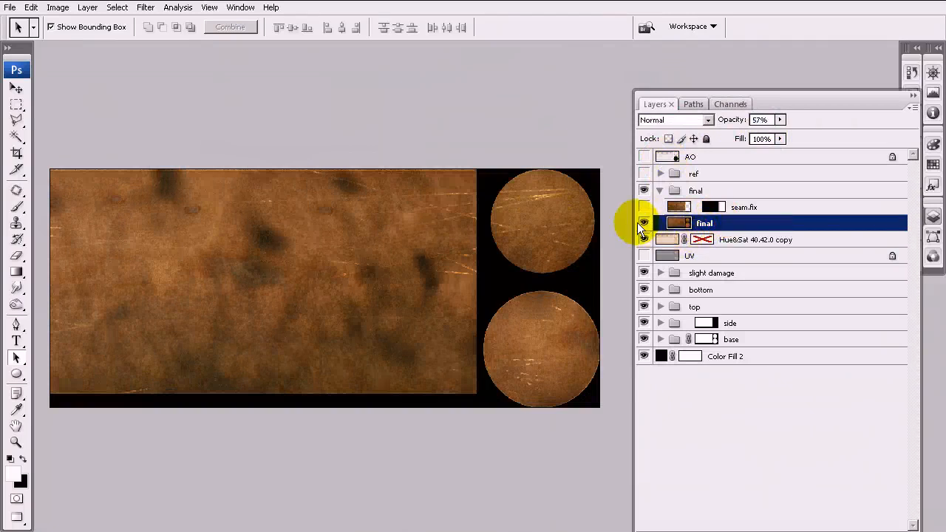
pyautogui.click(644, 224)
pyautogui.click(720, 240)
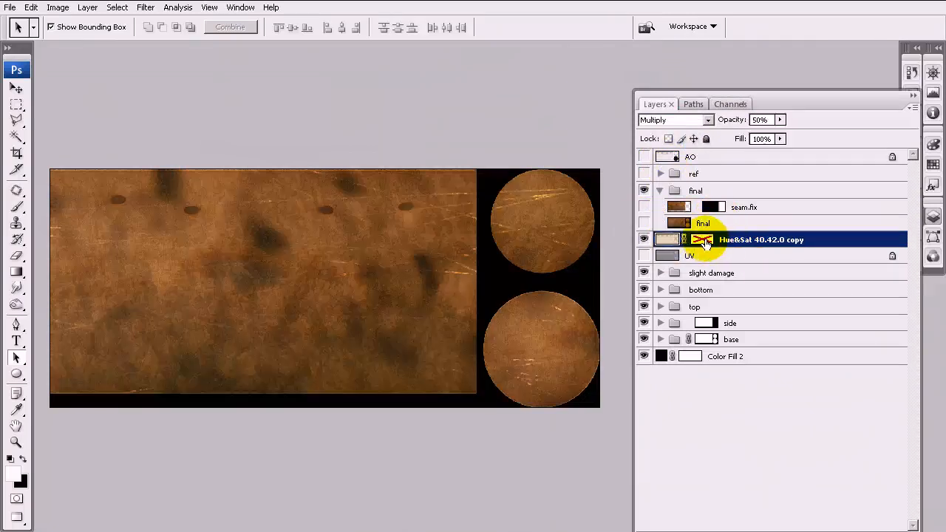
pyautogui.click(732, 224)
pyautogui.click(643, 224)
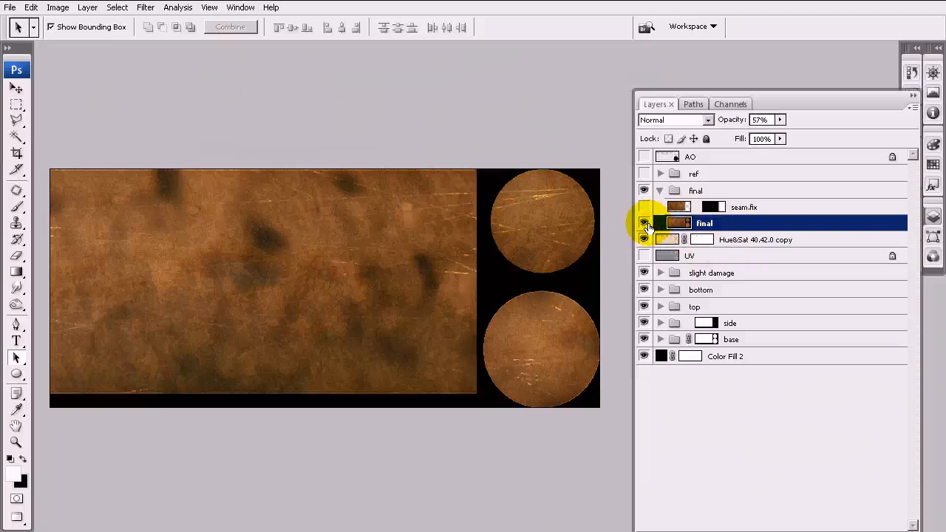
# Step: Preview the Unsharp Mask filter on the final layer and close it without applying it
pyautogui.hotkey('ctrl', '+')
pyautogui.hotkey('ctrl', '+')
pyautogui.moveTo(499, 223); pyautogui.dragTo(232, 268)
pyautogui.moveTo(281, 212); pyautogui.dragTo(337, 221)
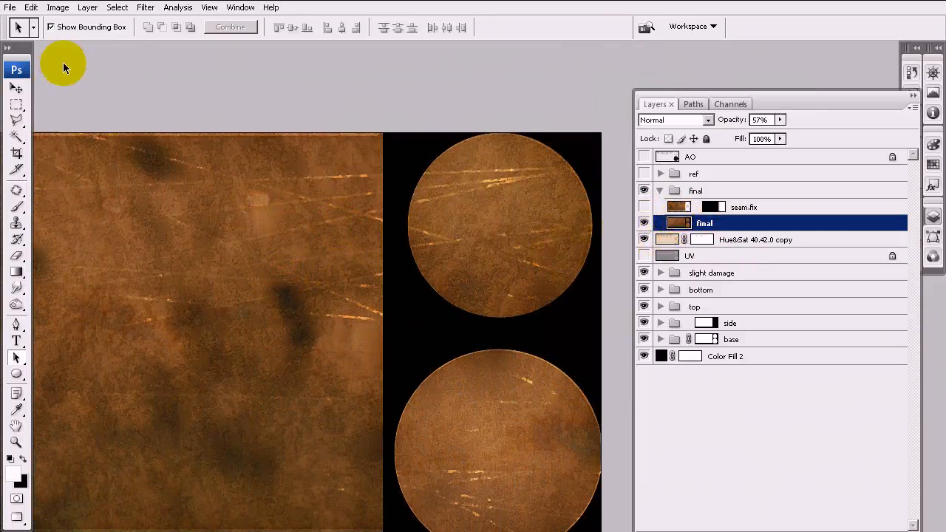
pyautogui.click(58, 7)
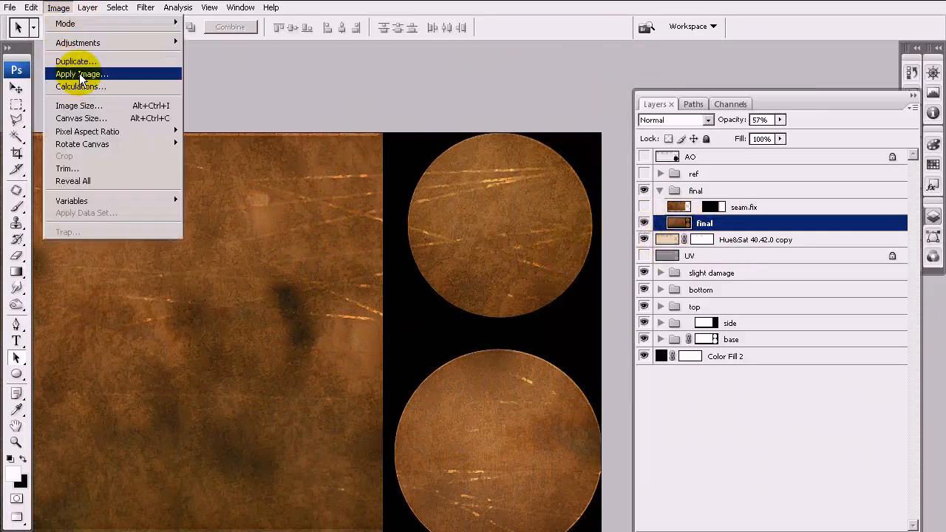
pyautogui.moveTo(146, 7)
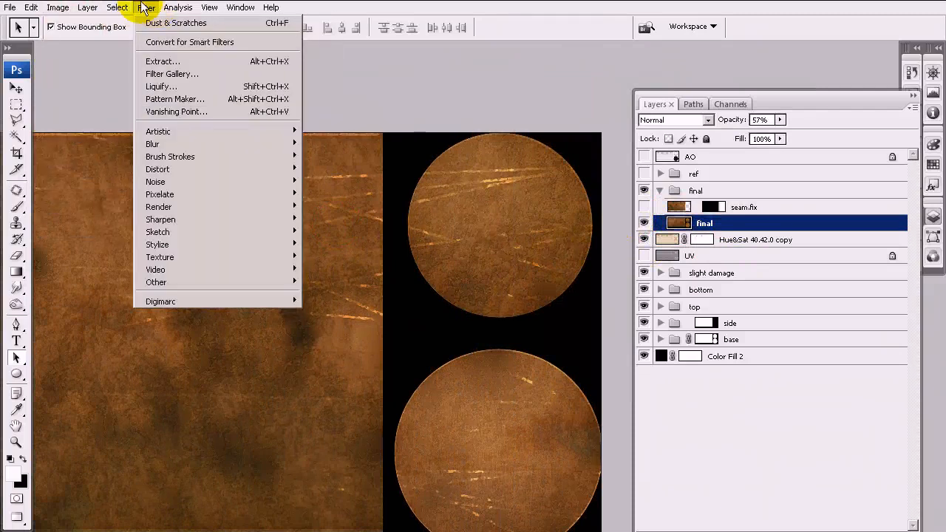
pyautogui.moveTo(276, 219)
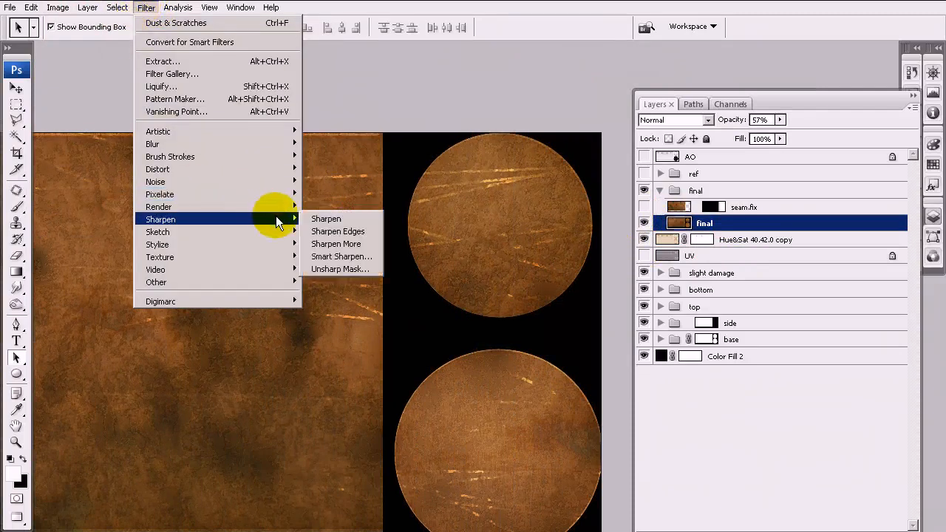
pyautogui.click(340, 269)
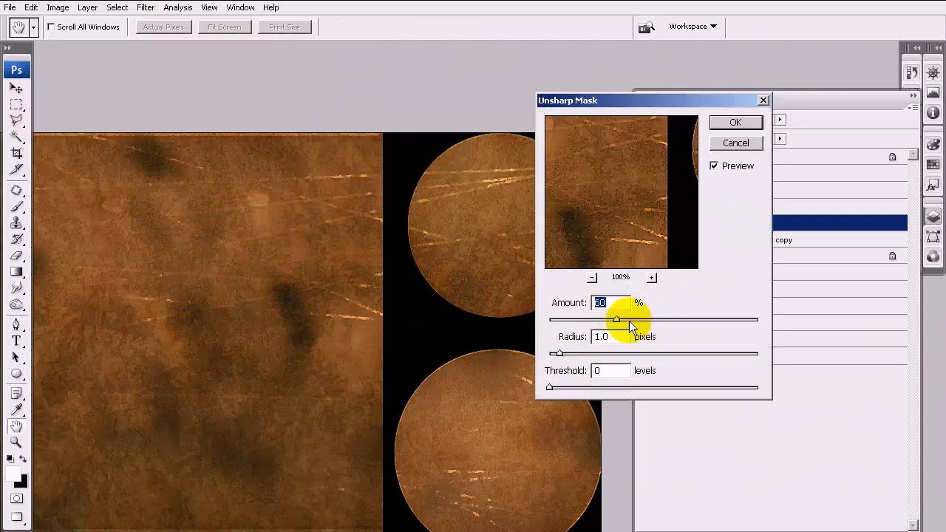
pyautogui.moveTo(633, 106); pyautogui.dragTo(194, 88)
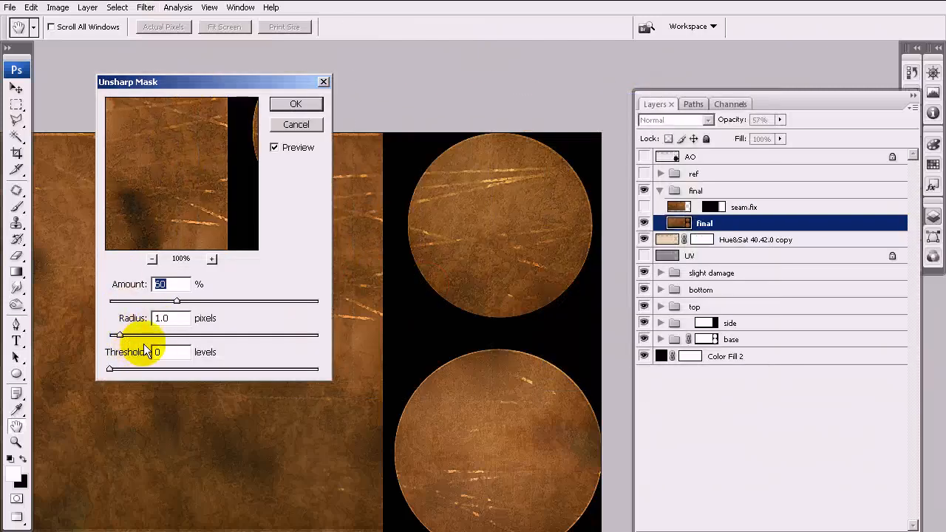
pyautogui.click(296, 126)
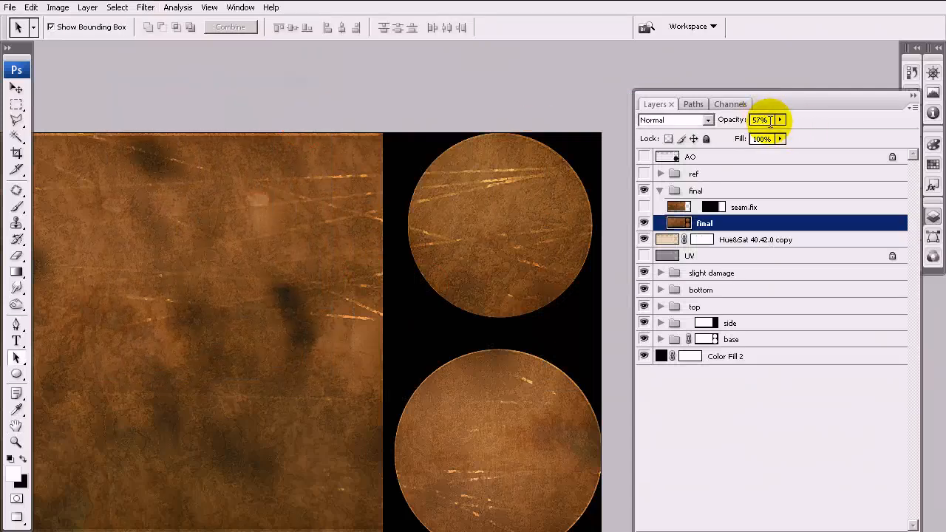
# Step: Try the final layer at 100% opacity, undo the change and reselect the layer
pyautogui.moveTo(739, 120); pyautogui.dragTo(802, 121)
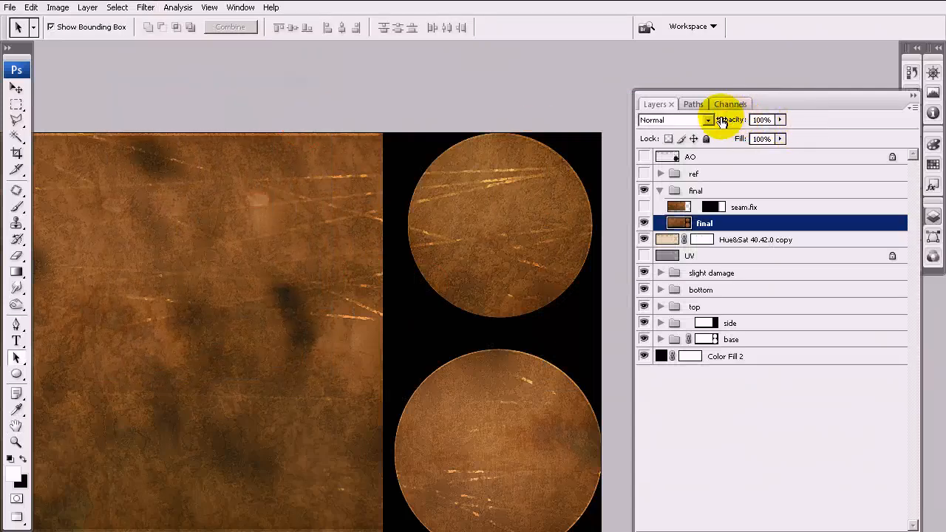
pyautogui.hotkey('ctrl', 'z')
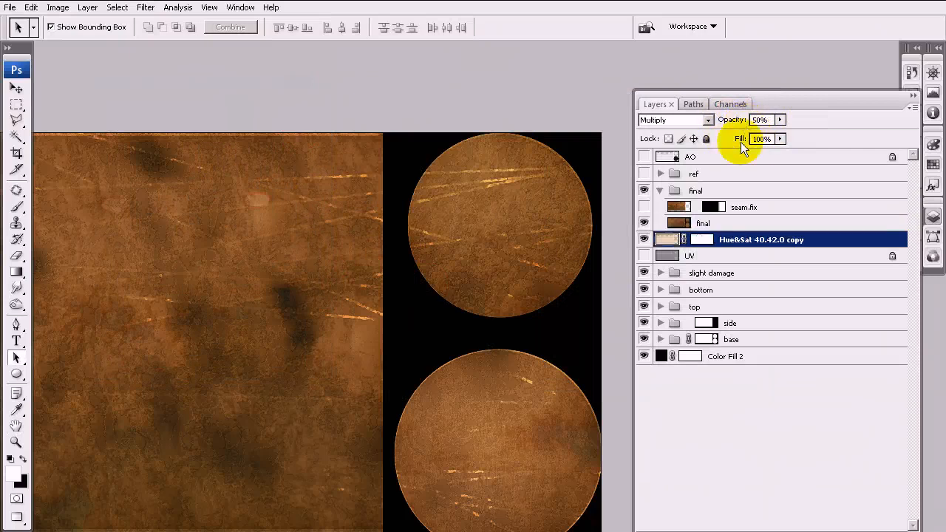
pyautogui.click(714, 223)
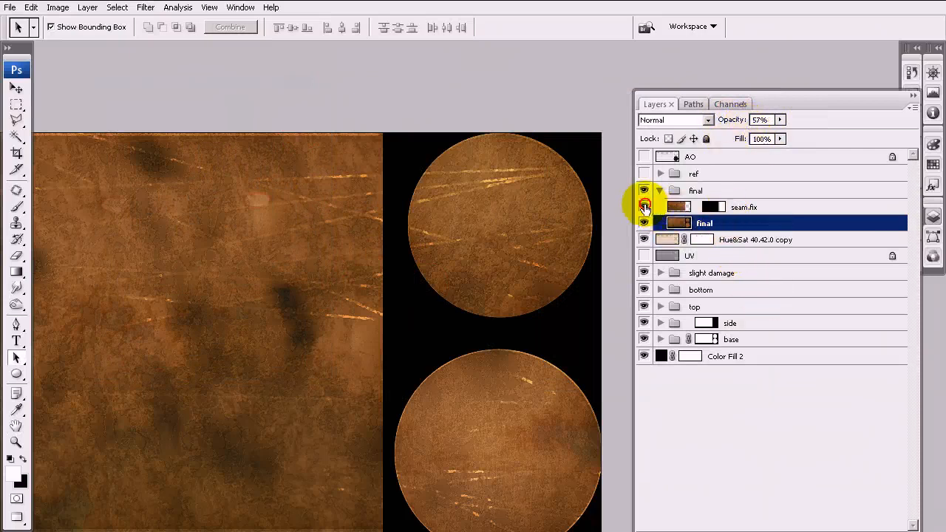
# Step: Select the seam.fix layer and compare the side texture with that layer shown and hidden
pyautogui.click(645, 208)
pyautogui.moveTo(289, 224); pyautogui.dragTo(475, 236)
pyautogui.scroll(-3, 496, 223)
pyautogui.click(670, 208)
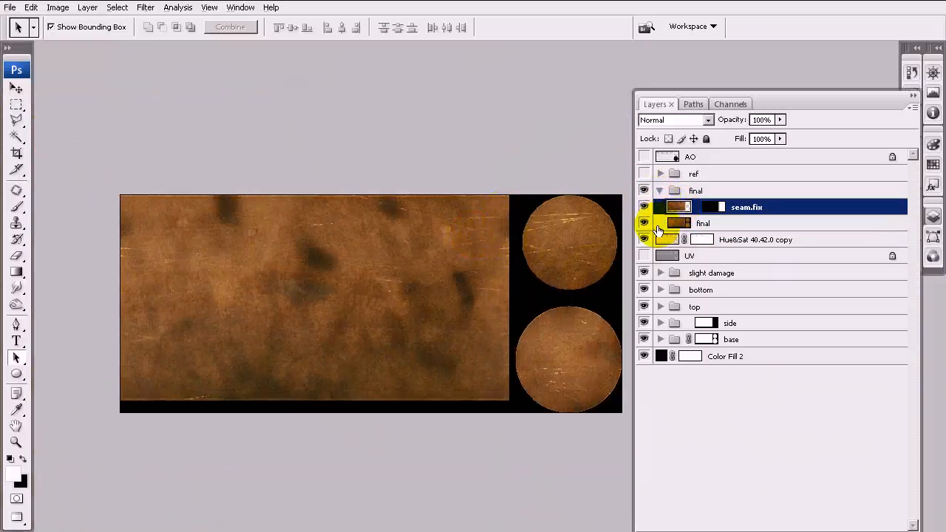
pyautogui.click(645, 207)
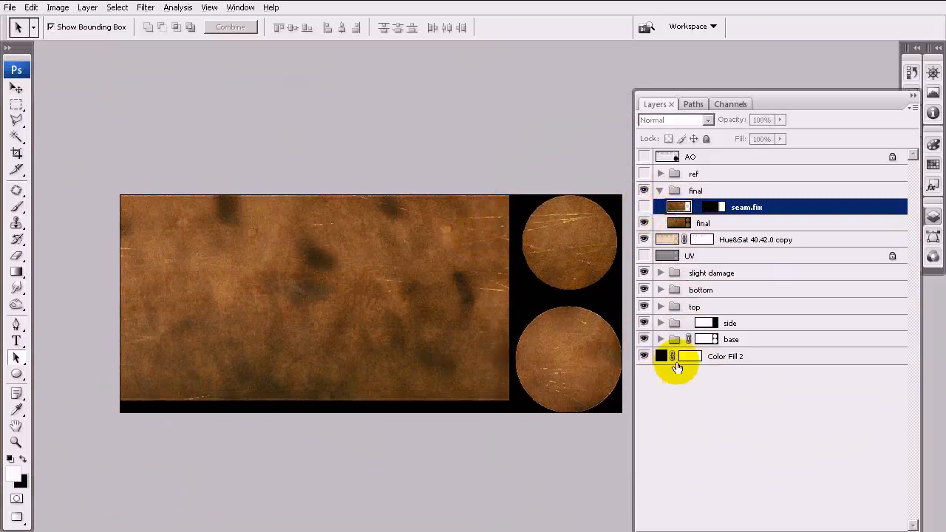
# Step: Load the side group's mask as a selection and apply the merged RGB image to the seam.fix layer with Normal blending at 100%
pyautogui.keyDown('ctrl'); pyautogui.click(703, 325); pyautogui.keyUp('ctrl')
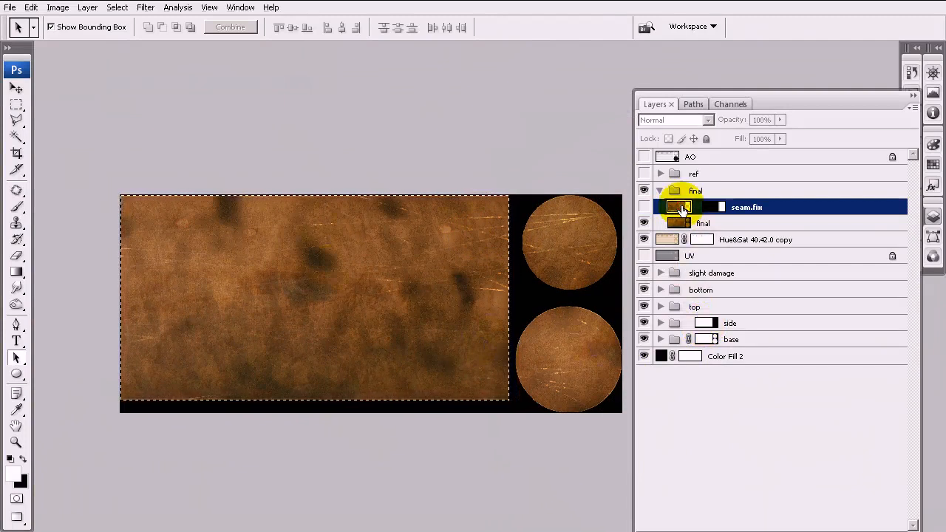
pyautogui.click(58, 7)
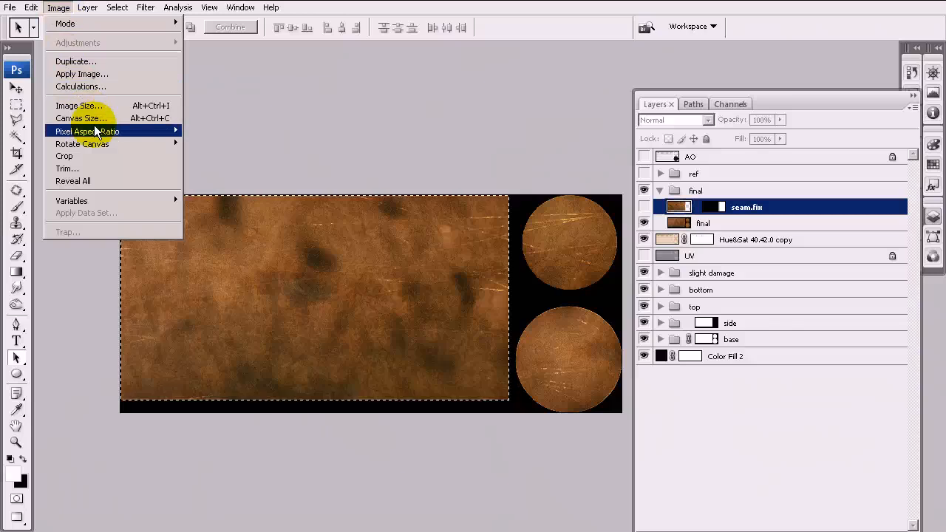
pyautogui.click(105, 73)
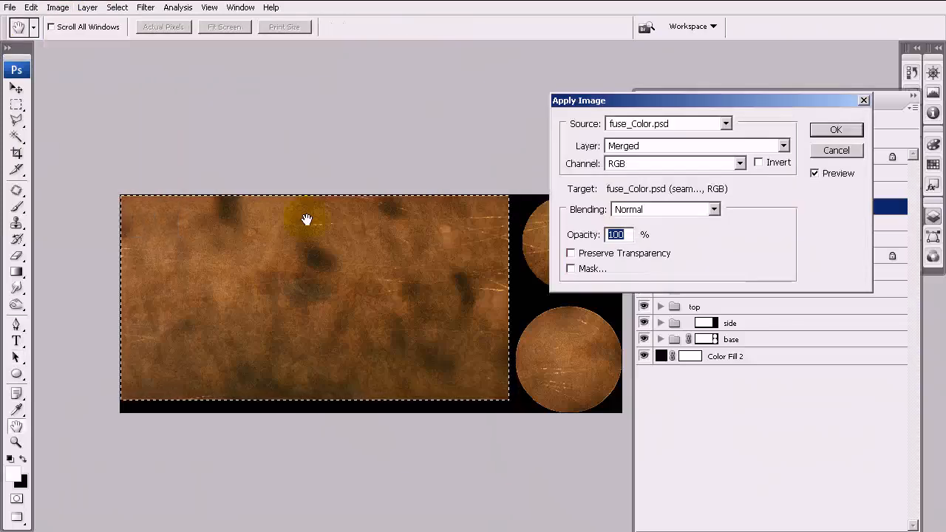
pyautogui.click(835, 132)
# Step: Disable the seam.fix layer's mask and flip the selected side texture horizontally
pyautogui.scroll(4, 573, 262)
pyautogui.moveTo(471, 272); pyautogui.dragTo(547, 197)
pyautogui.keyDown('shift'); pyautogui.click(712, 212); pyautogui.keyUp('shift')
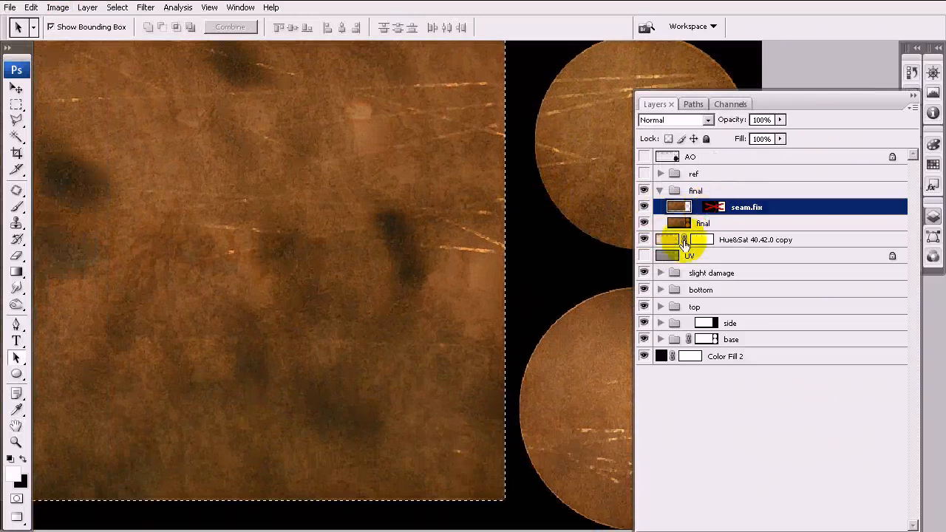
pyautogui.scroll(-2, 496, 211)
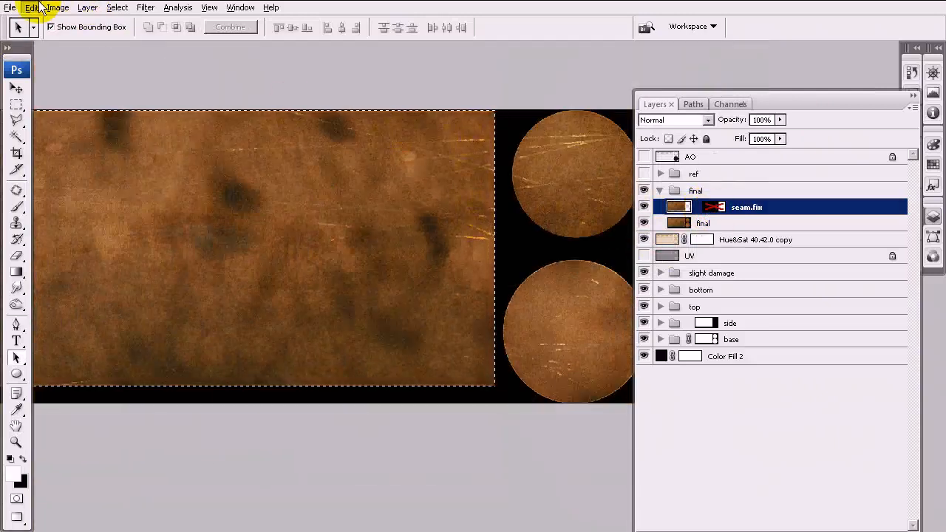
pyautogui.click(37, 8)
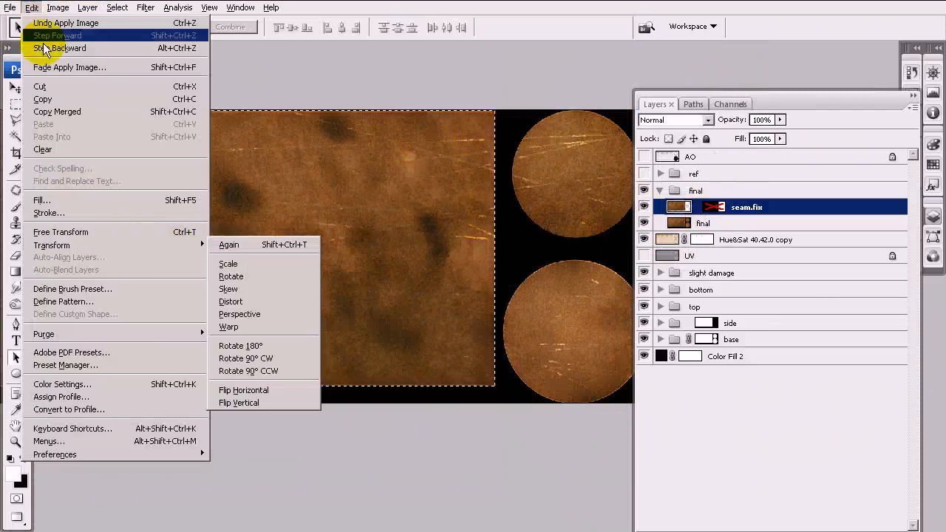
pyautogui.click(269, 391)
pyautogui.scroll(1, 385, 308)
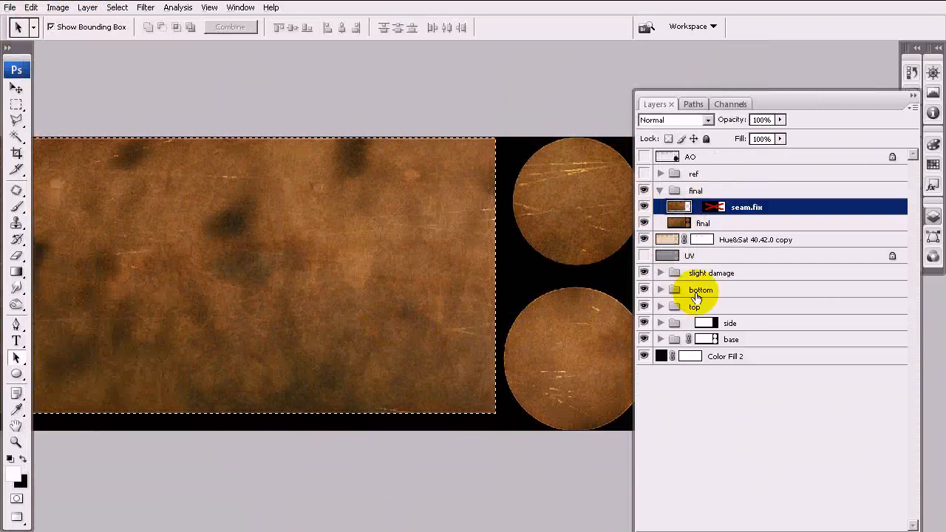
# Step: Inspect the flipped side texture around its right edge and re-enable the seam.fix layer's mask
pyautogui.scroll(3, 515, 266)
pyautogui.hotkey('alt', 'space')
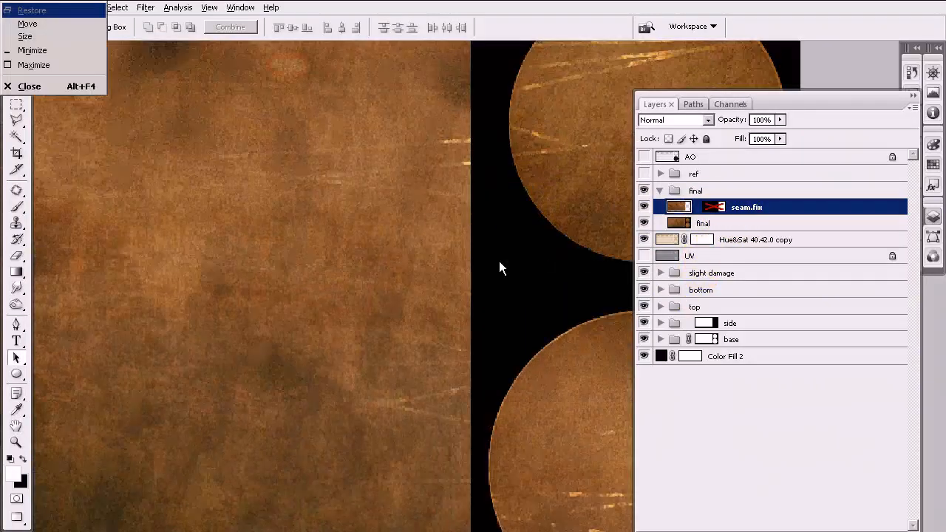
pyautogui.moveTo(485, 227); pyautogui.dragTo(511, 282)
pyautogui.scroll(-1, 487, 265)
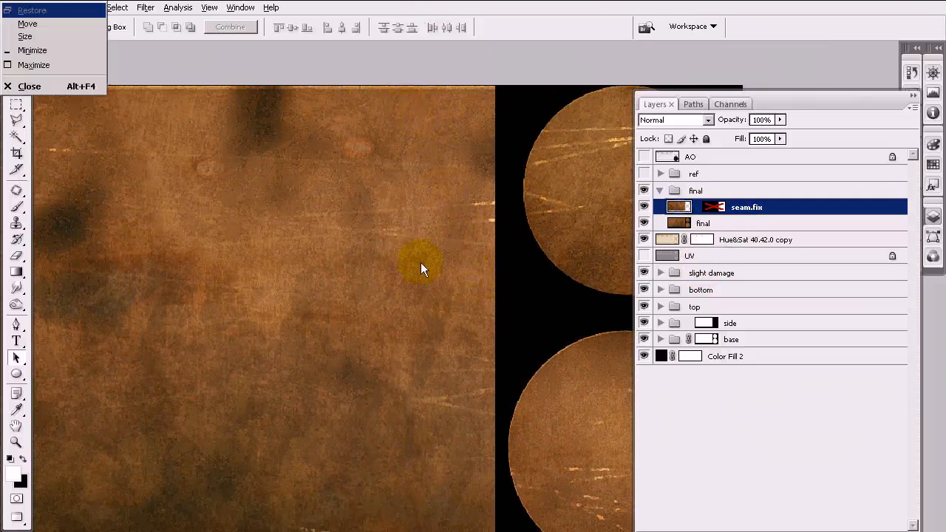
pyautogui.scroll(-3, 486, 255)
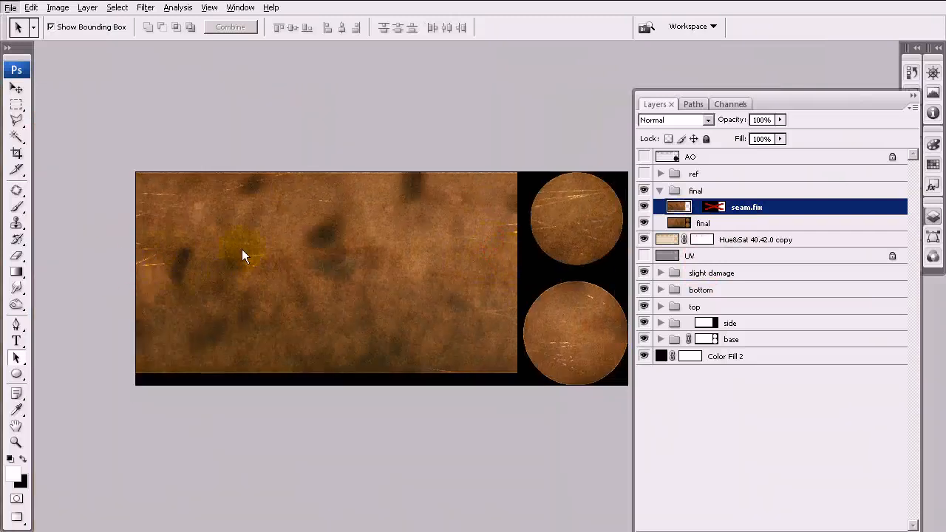
pyautogui.scroll(3, 522, 270)
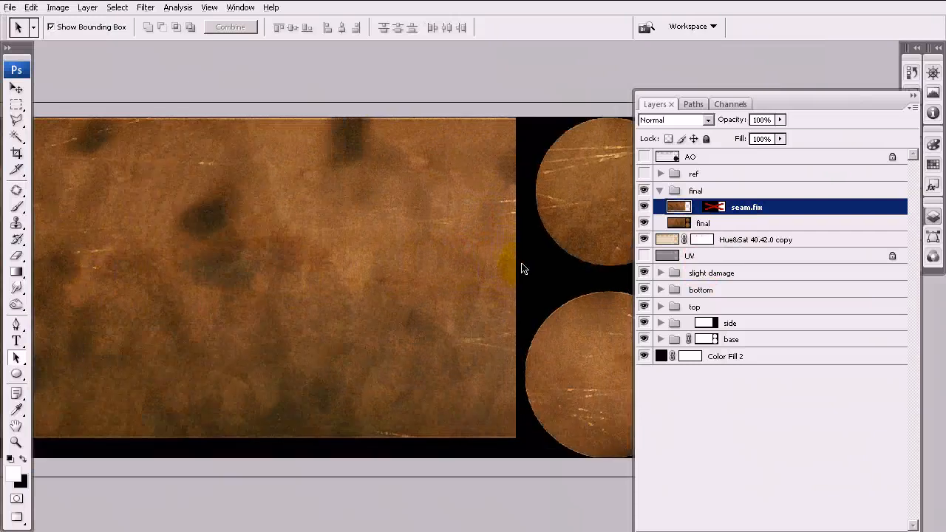
pyautogui.keyDown('shift'); pyautogui.click(711, 211); pyautogui.keyUp('shift')
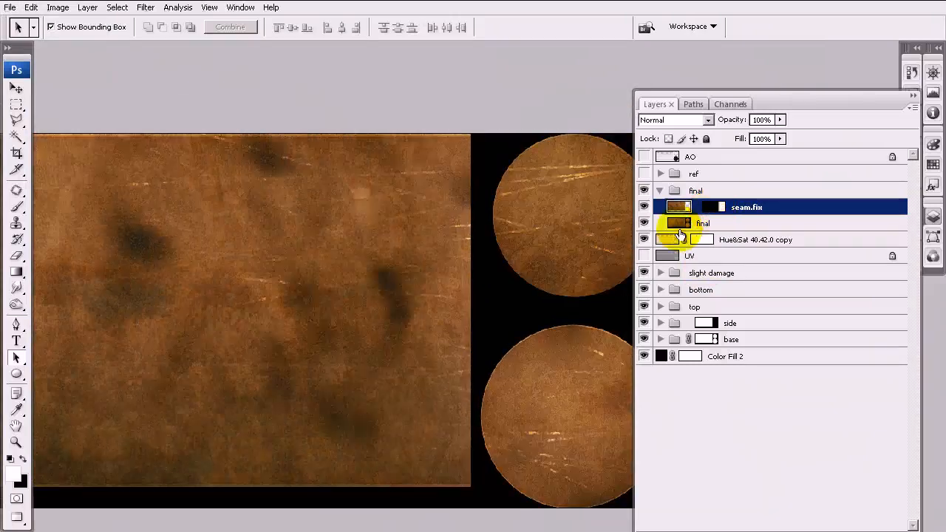
# Step: Draw a reversed black-to-white linear gradient on the seam.fix layer's mask, starting at the side texture's right edge
pyautogui.click(22, 274)
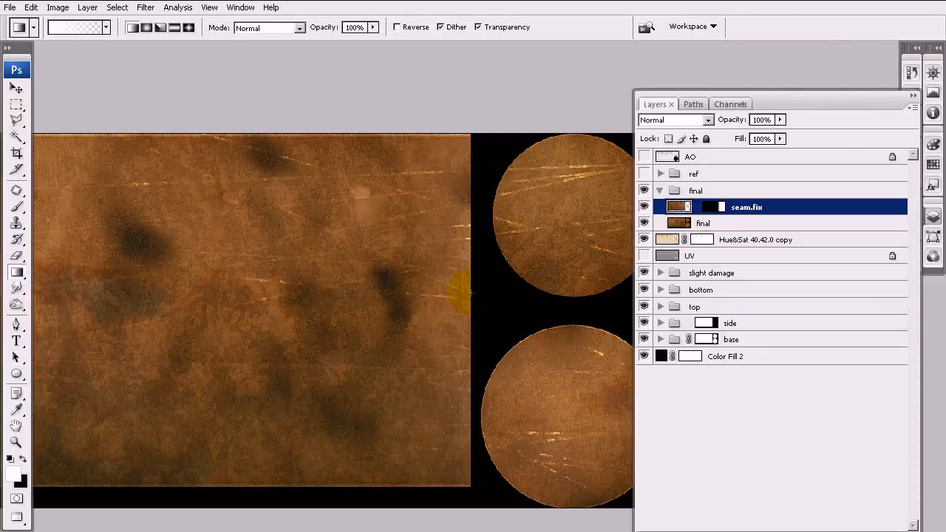
pyautogui.scroll(3, 471, 292)
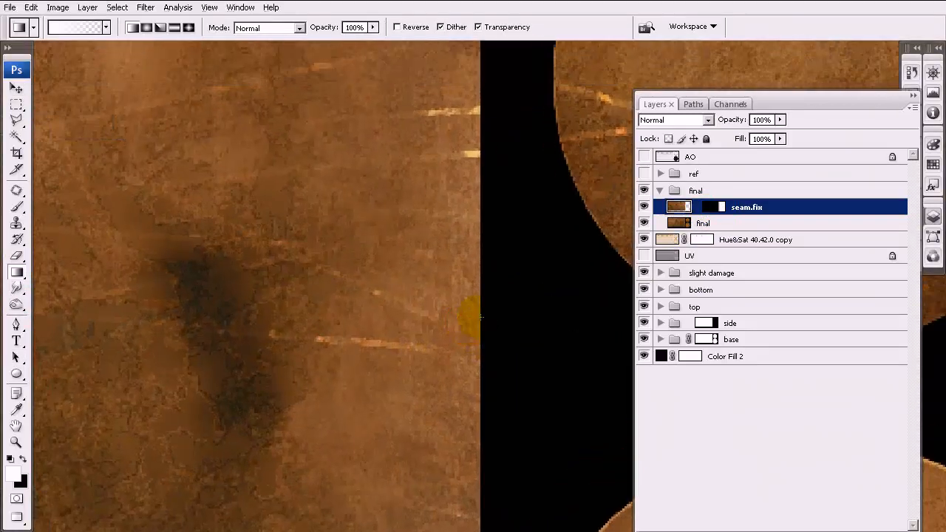
pyautogui.click(106, 28)
pyautogui.click(351, 5)
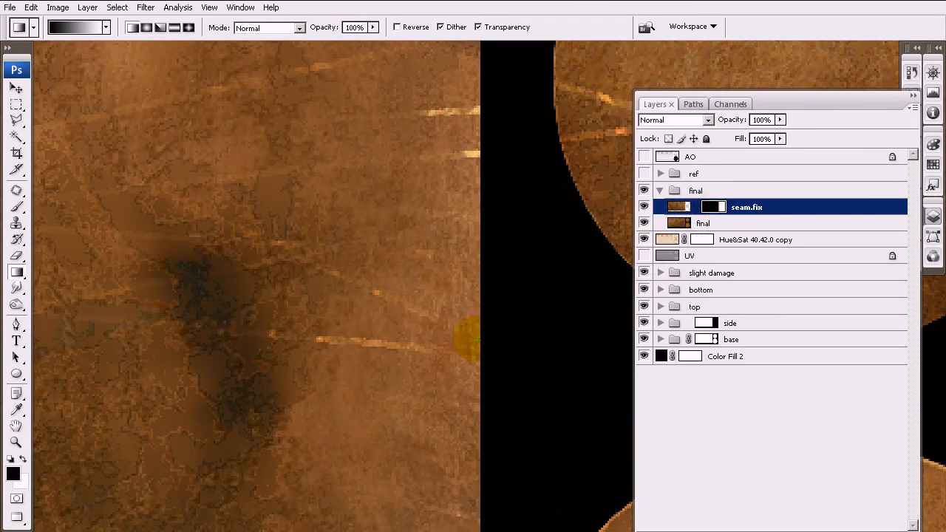
pyautogui.moveTo(480, 341); pyautogui.dragTo(480, 341)
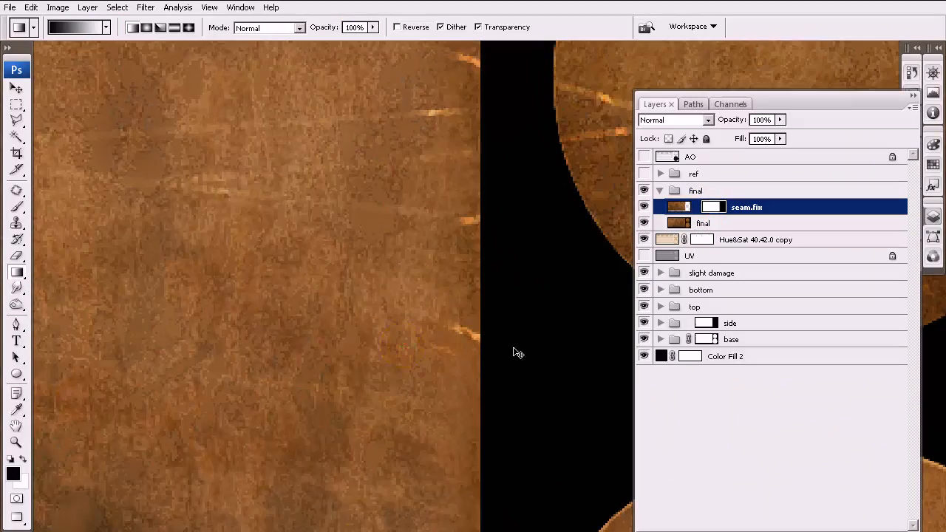
pyautogui.hotkey('ctrl', 'i')
pyautogui.click(397, 27)
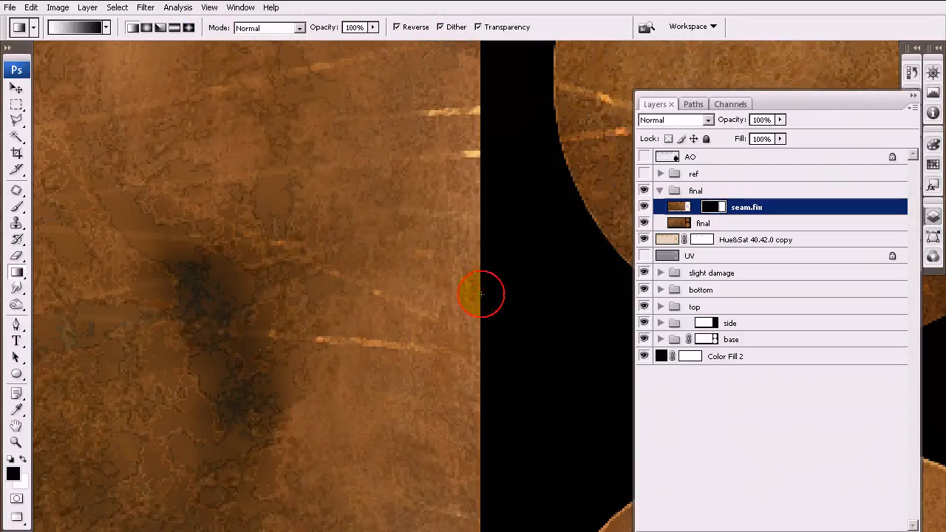
pyautogui.moveTo(376, 294); pyautogui.dragTo(354, 291)
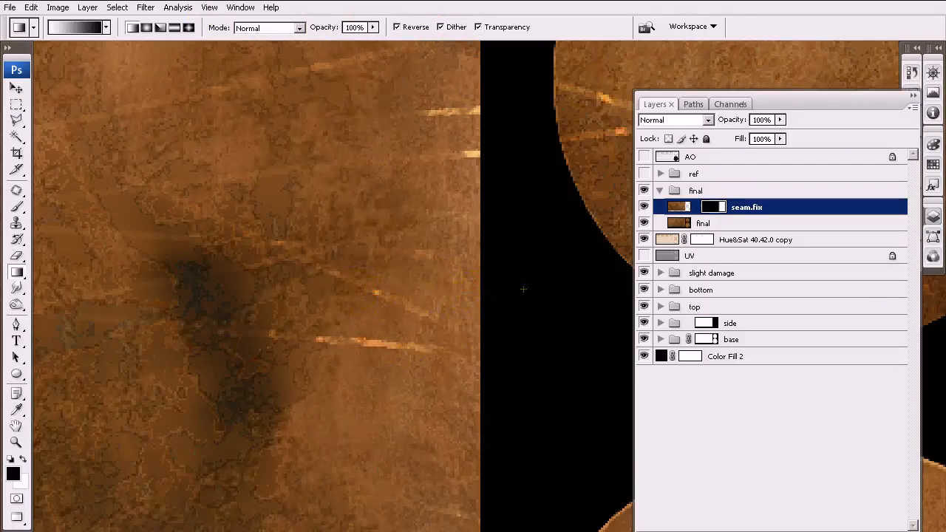
# Step: Compare the right edge with the seam.fix mask disabled and enabled, and with the layer hidden and shown
pyautogui.keyDown('shift'); pyautogui.click(711, 207); pyautogui.keyUp('shift')
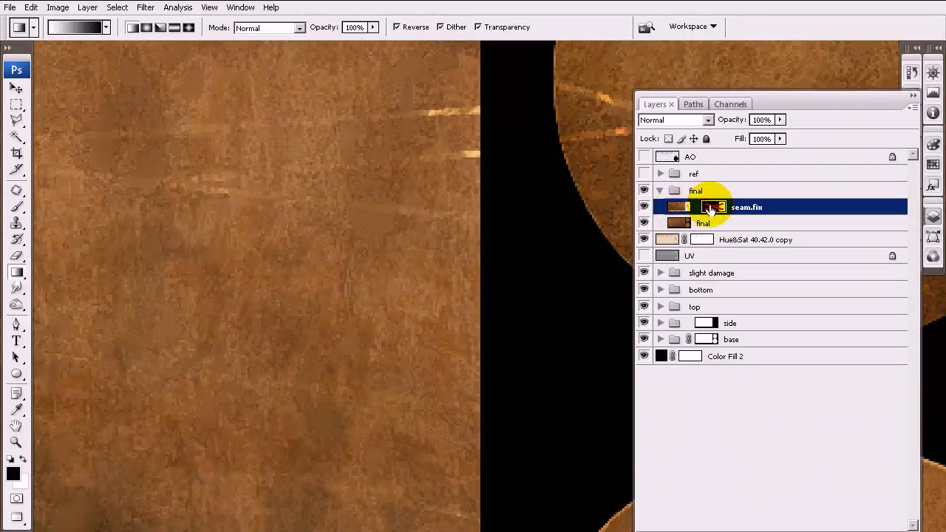
pyautogui.keyDown('shift'); pyautogui.click(711, 206); pyautogui.keyUp('shift')
pyautogui.scroll(-3, 481, 207)
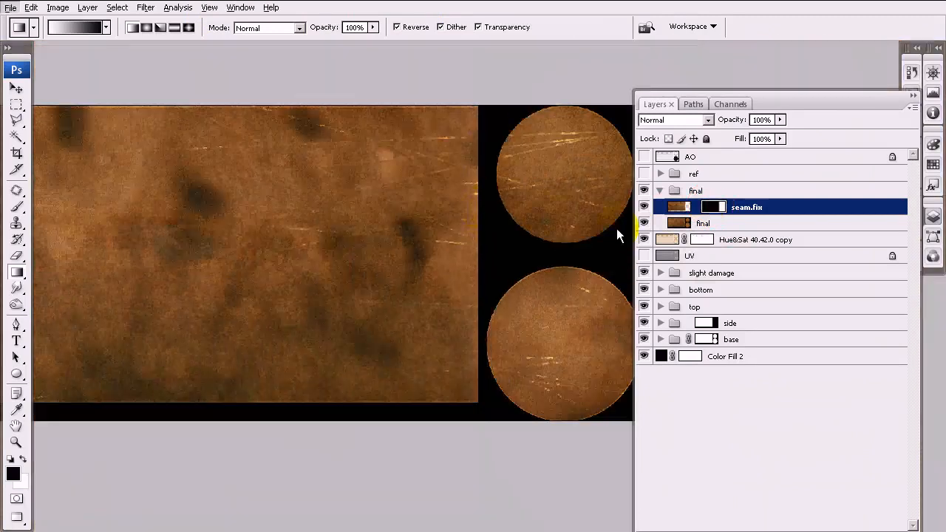
pyautogui.click(644, 207)
pyautogui.click(644, 208)
# Step: Examine the side texture's left edge and how its scratches and stains match the right edge at the seam
pyautogui.moveTo(390, 197); pyautogui.dragTo(501, 238)
pyautogui.moveTo(84, 261); pyautogui.dragTo(144, 259)
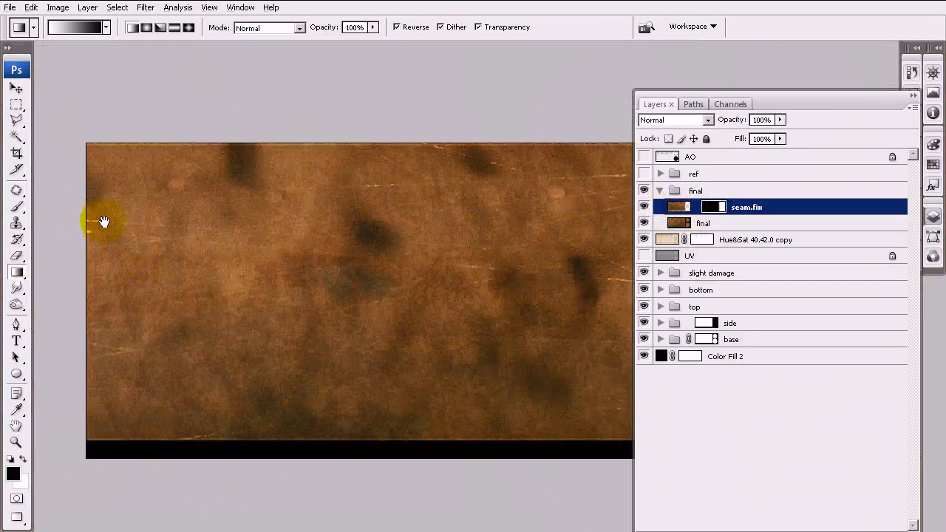
pyautogui.moveTo(270, 245); pyautogui.dragTo(392, 261)
pyautogui.moveTo(176, 258); pyautogui.dragTo(215, 235)
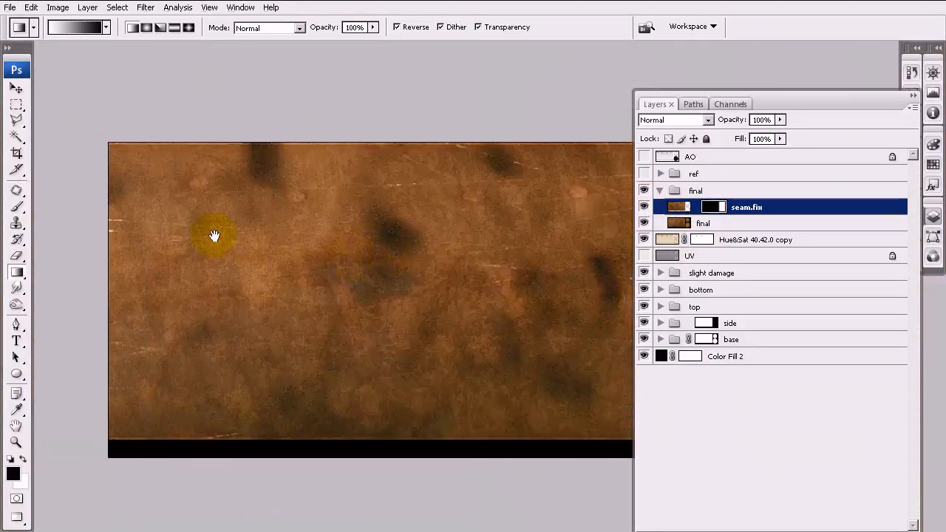
pyautogui.moveTo(336, 233); pyautogui.dragTo(156, 229)
pyautogui.scroll(4, 526, 220)
pyautogui.moveTo(326, 221)
pyautogui.mouseDown()
pyautogui.moveTo(396, 244)
pyautogui.moveTo(417, 218)
pyautogui.mouseUp()
# Step: Make a rectangular marquee selection over the side texture's right part, with its border along the texture's right edge
pyautogui.click(17, 208)
pyautogui.scroll(-3, 397, 223)
pyautogui.click(16, 105)
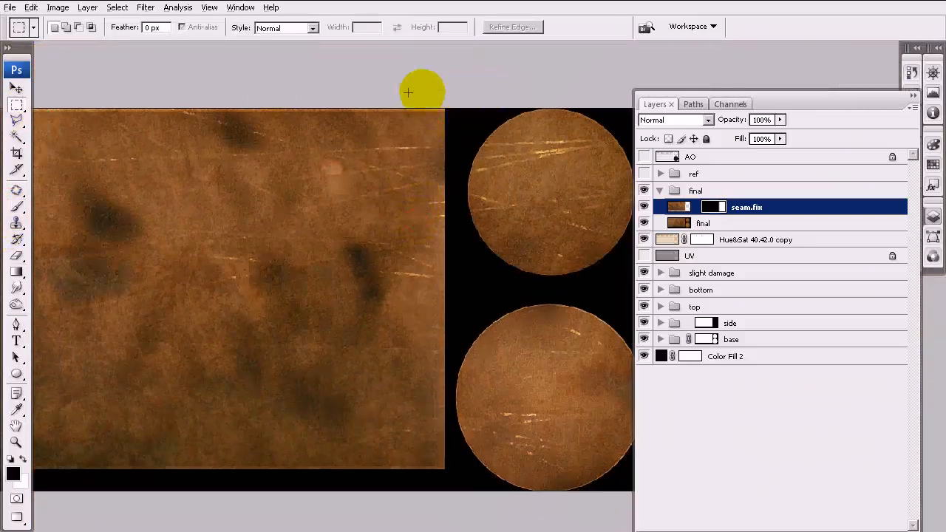
pyautogui.moveTo(128, 82); pyautogui.dragTo(443, 498)
pyautogui.scroll(4, 443, 312)
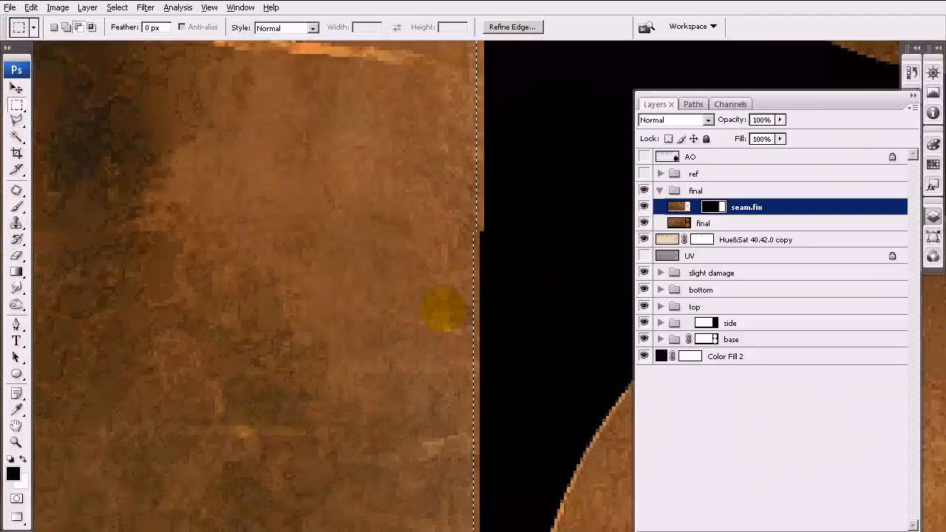
pyautogui.scroll(-4, 484, 238)
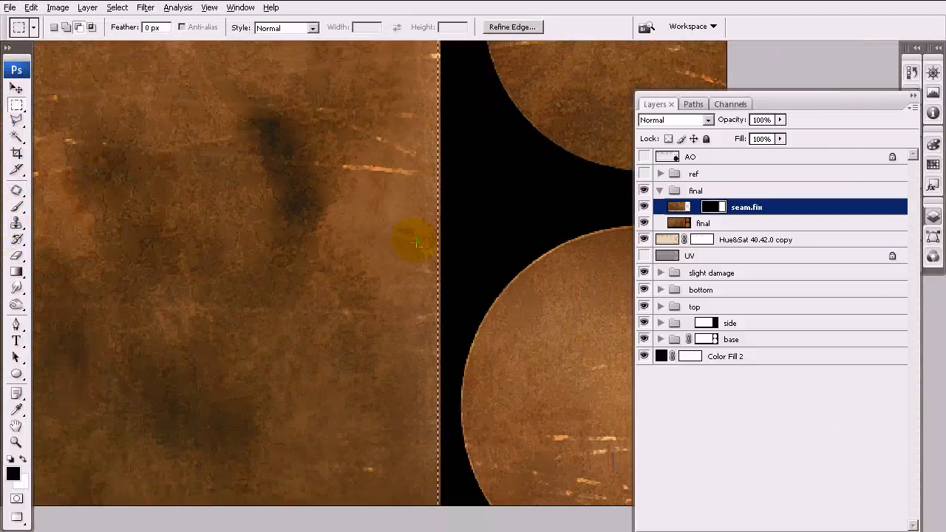
pyautogui.hotkey('alt', 'space')
pyautogui.press('Escape')
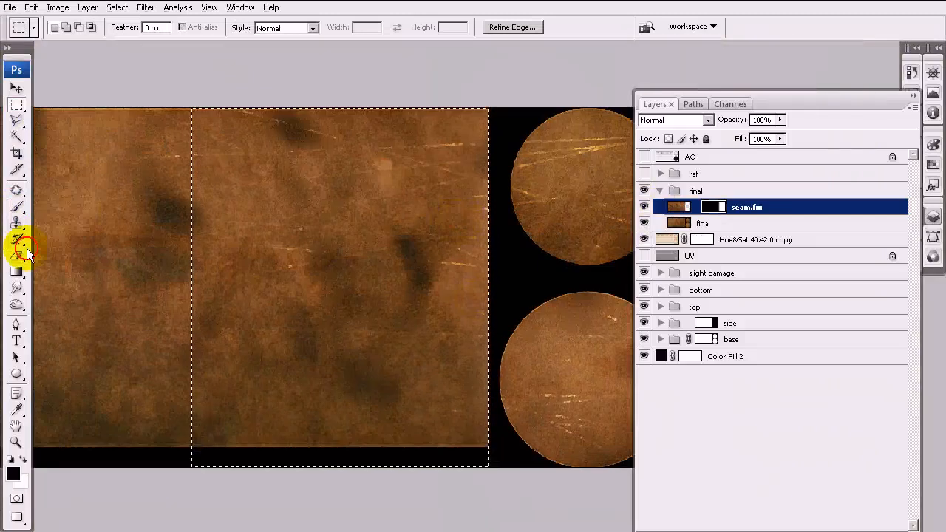
# Step: Choose the 2000 px grunge brush preset and reduce its size to 150 px
pyautogui.click(16, 207)
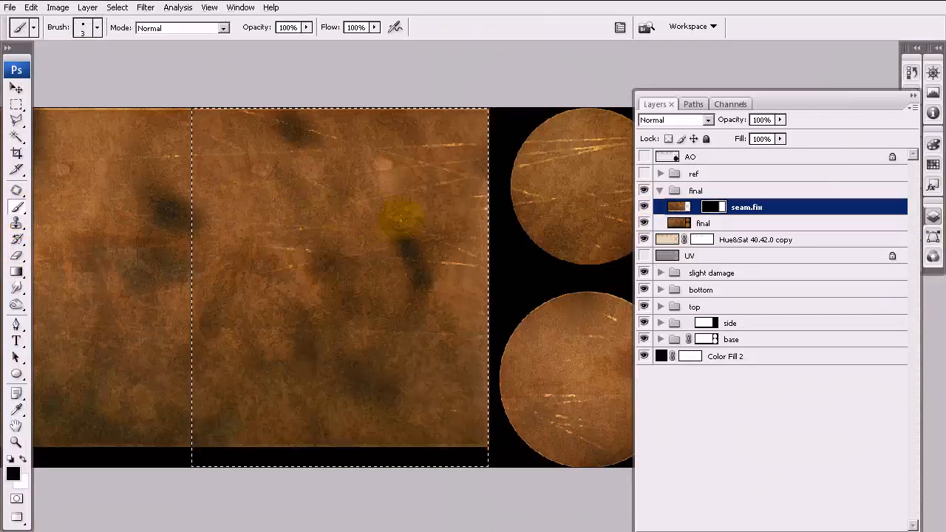
pyautogui.press('F5')
pyautogui.click(810, 209)
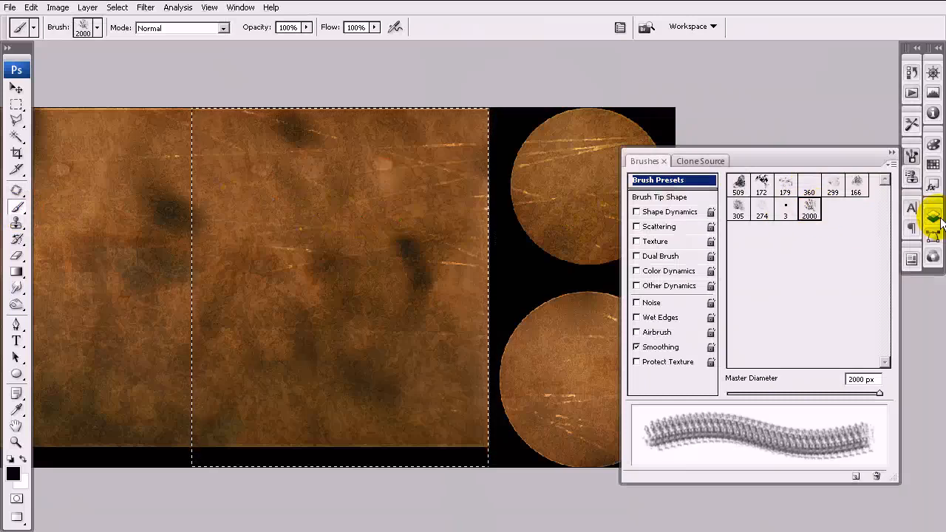
pyautogui.click(933, 217)
pyautogui.press('[')
pyautogui.press('[')
pyautogui.press('[')
pyautogui.press('[')
pyautogui.press('[')
pyautogui.press('[')
pyautogui.press('[')
pyautogui.press('[')
pyautogui.press('[')
pyautogui.press('[')
pyautogui.press('[')
pyautogui.press('[')
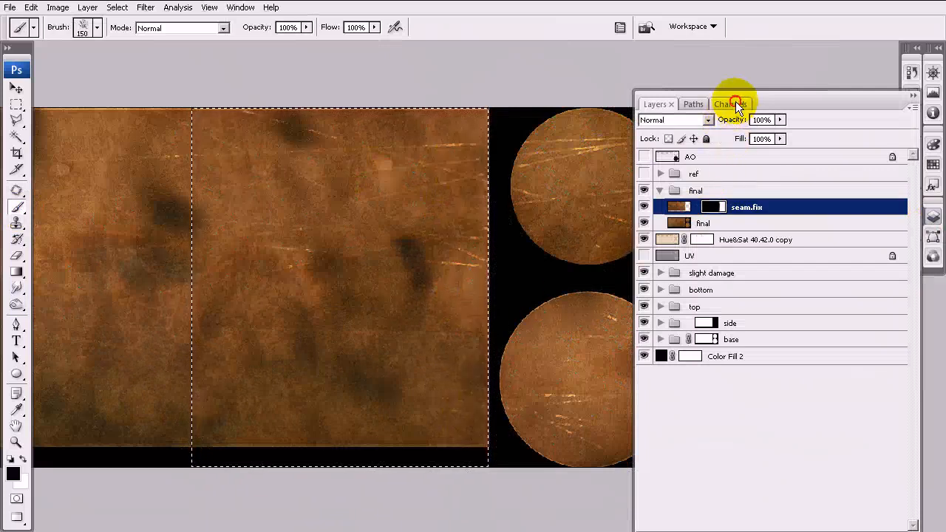
# Step: Isolate the seam.fix mask, break up its gradient with black grunge brush strokes inside the selection, deselect, and restore the RGB composite
pyautogui.click(731, 105)
pyautogui.click(646, 189)
pyautogui.click(644, 120)
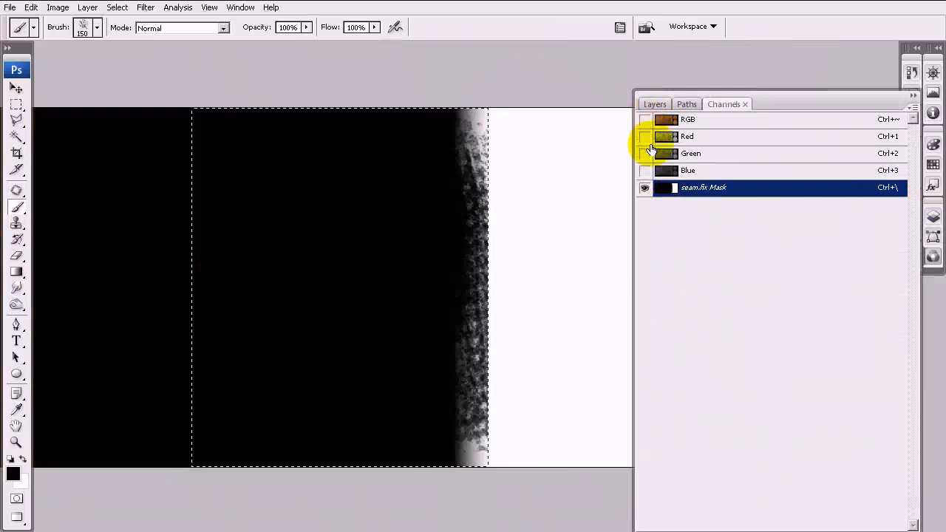
pyautogui.moveTo(459, 443); pyautogui.dragTo(449, 167)
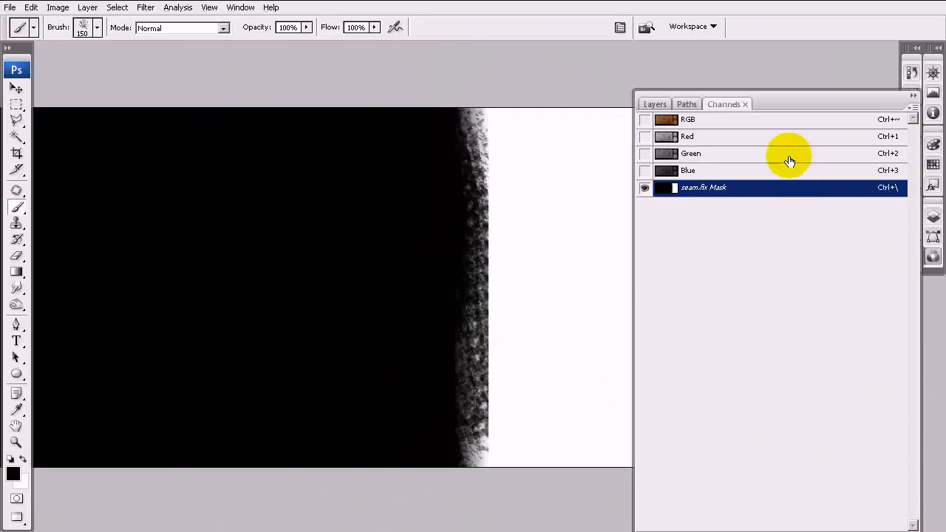
pyautogui.click(756, 120)
pyautogui.click(657, 104)
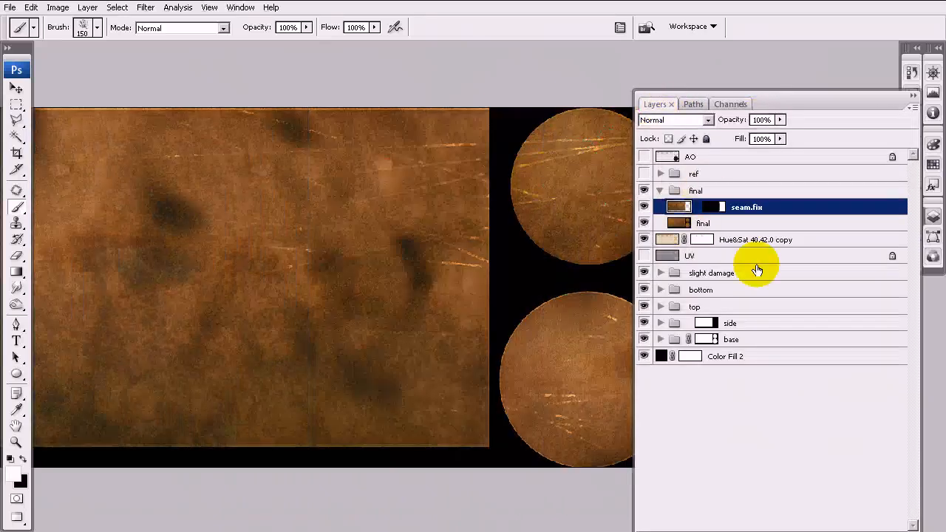
# Step: Open the list of file commands
pyautogui.click(9, 7)
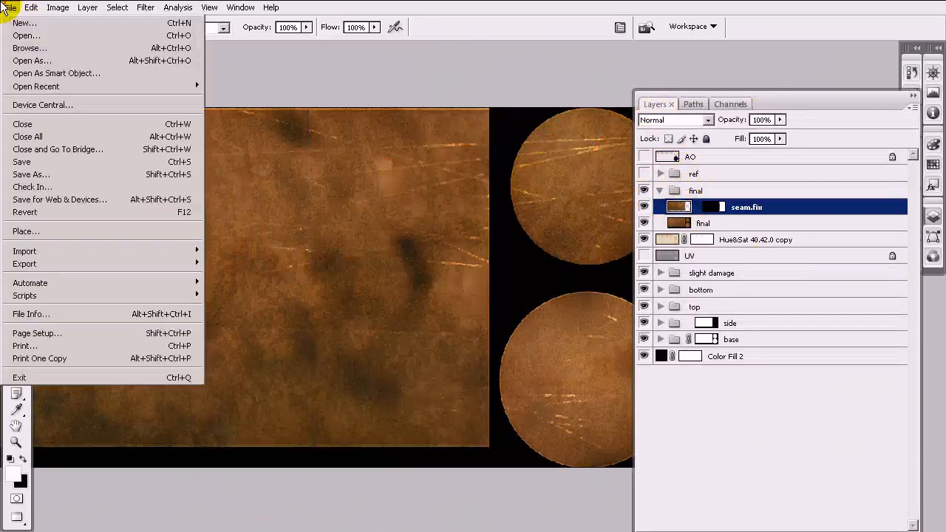
pyautogui.moveTo(241, 7)
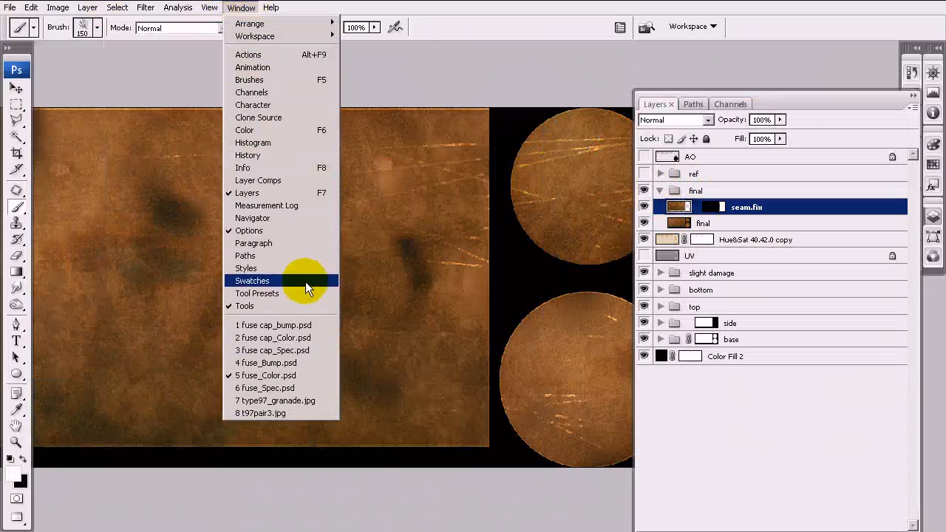
pyautogui.click(341, 360)
pyautogui.click(11, 8)
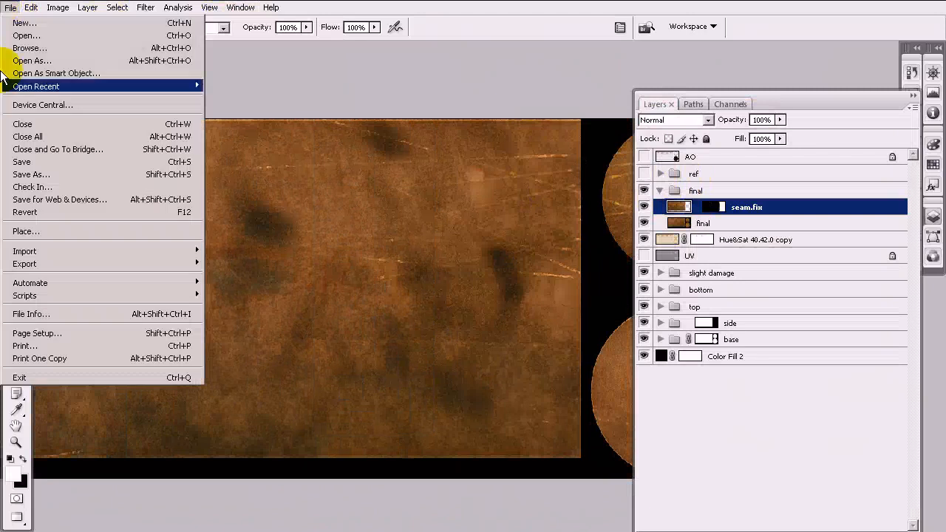
pyautogui.click(60, 180)
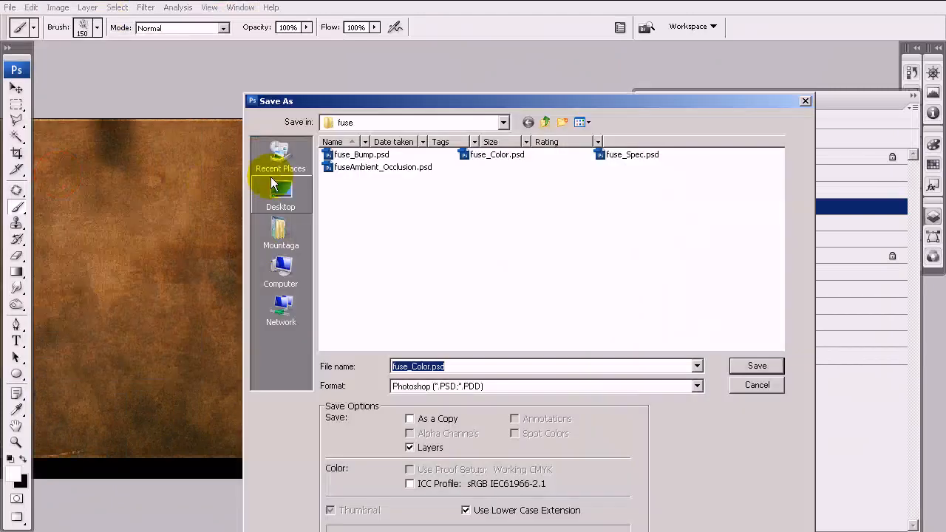
pyautogui.click(756, 385)
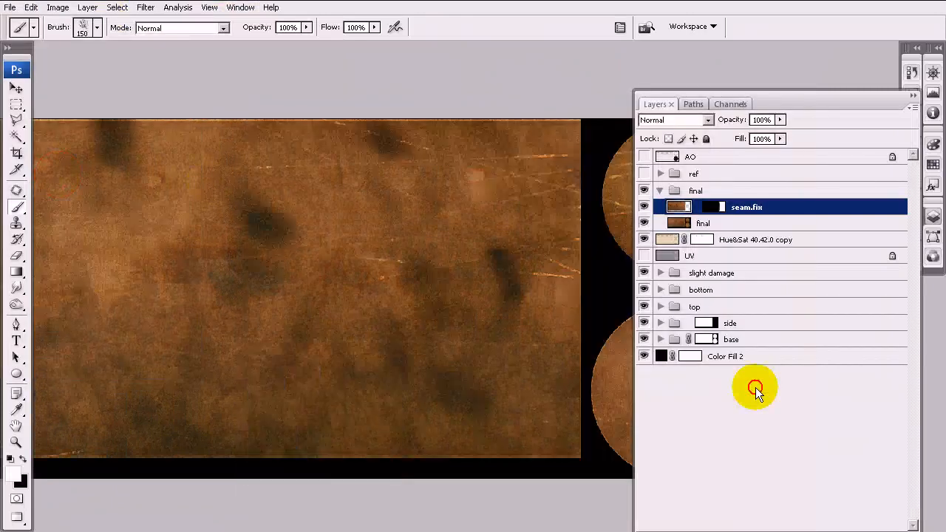
# Step: Switch to fuse_Bump.psd and hide every visible layer and group above the base group, from seam.fix through the Dust And Scratches layer
pyautogui.click(236, 7)
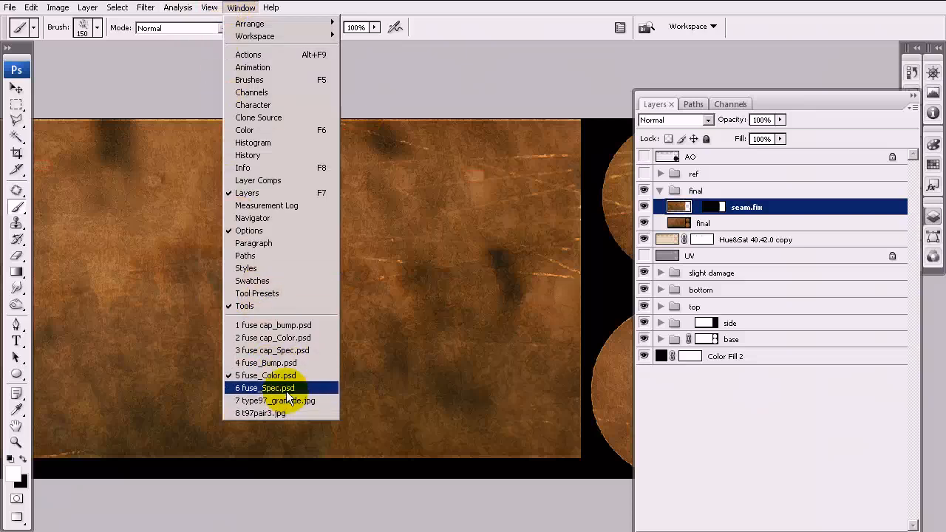
pyautogui.click(289, 363)
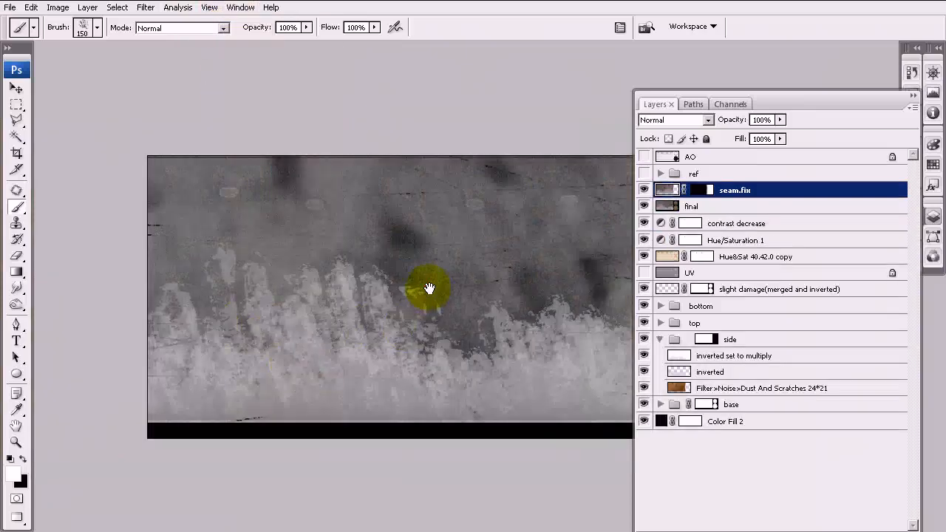
pyautogui.moveTo(429, 291); pyautogui.dragTo(352, 289)
pyautogui.click(17, 88)
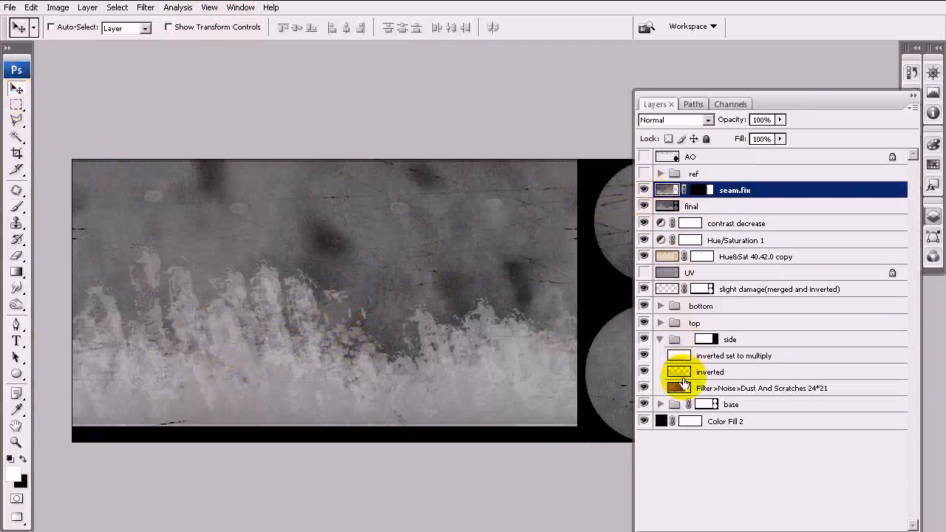
pyautogui.moveTo(643, 196); pyautogui.dragTo(641, 390)
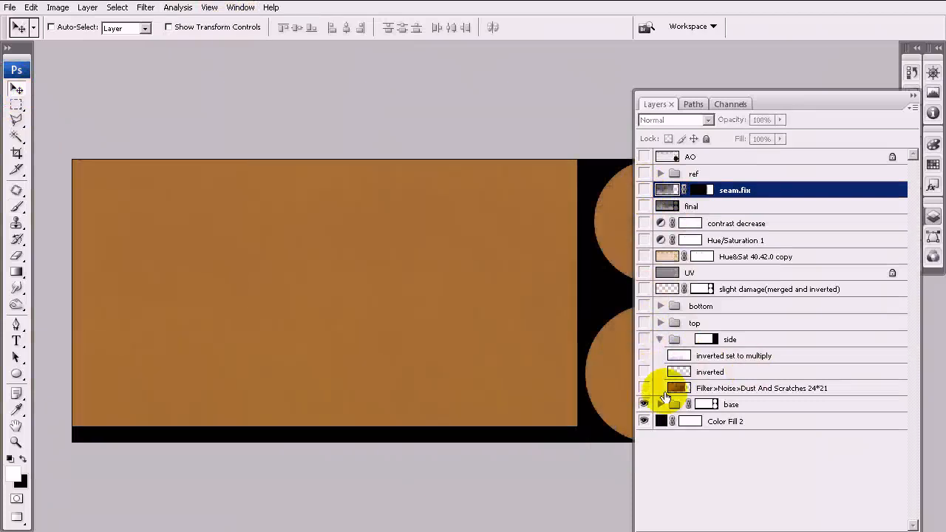
# Step: Make the side group's Dust And Scratches, inverted and inverted set to multiply layers visible one after another
pyautogui.click(652, 388)
pyautogui.click(643, 388)
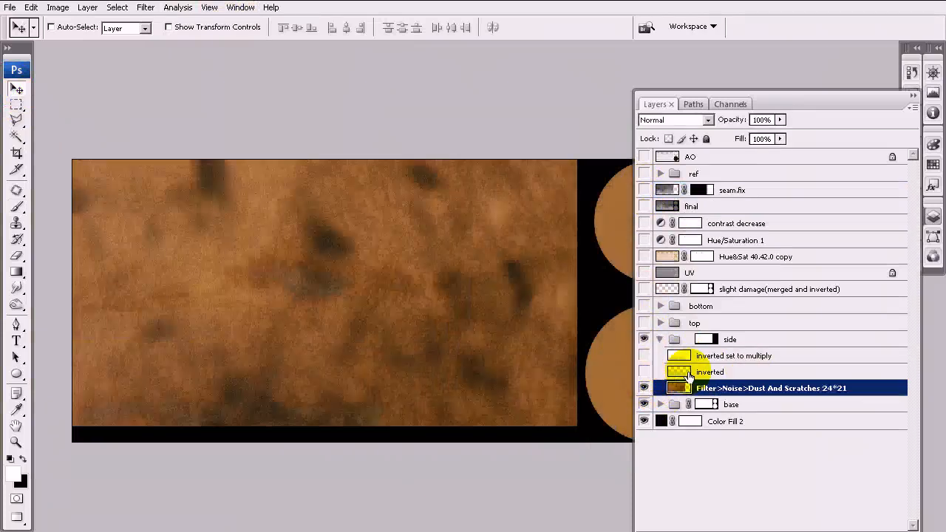
pyautogui.click(683, 373)
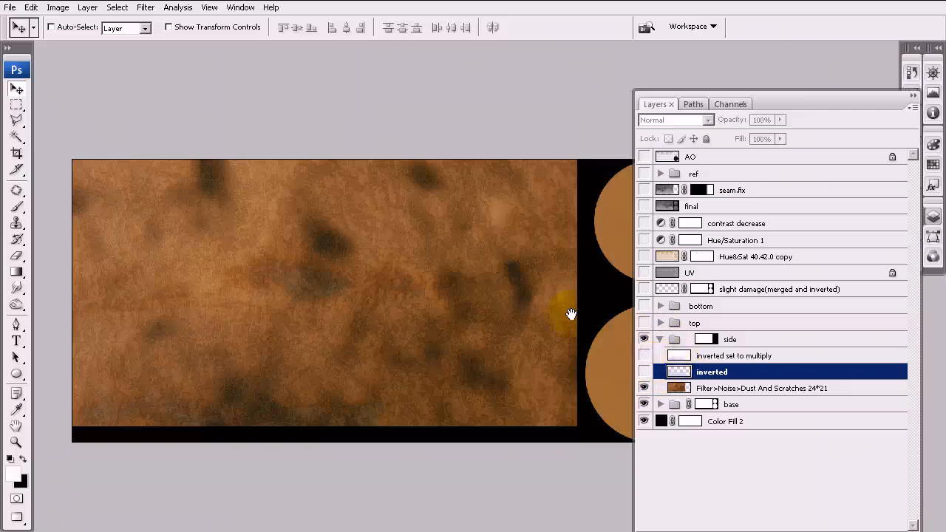
pyautogui.moveTo(570, 311); pyautogui.dragTo(523, 308)
pyautogui.click(642, 373)
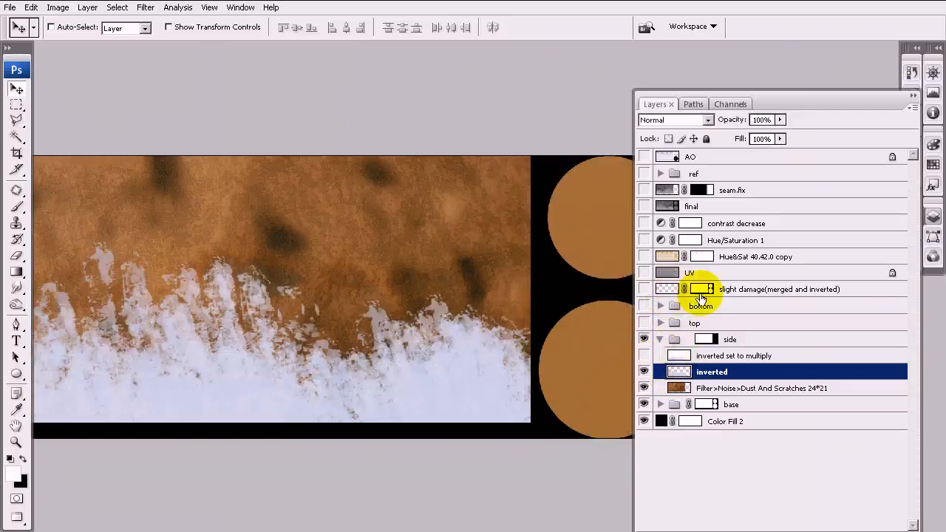
pyautogui.click(645, 356)
# Step: Compare the inverted set to multiply layer in Normal blend mode and return it to Multiply
pyautogui.click(702, 357)
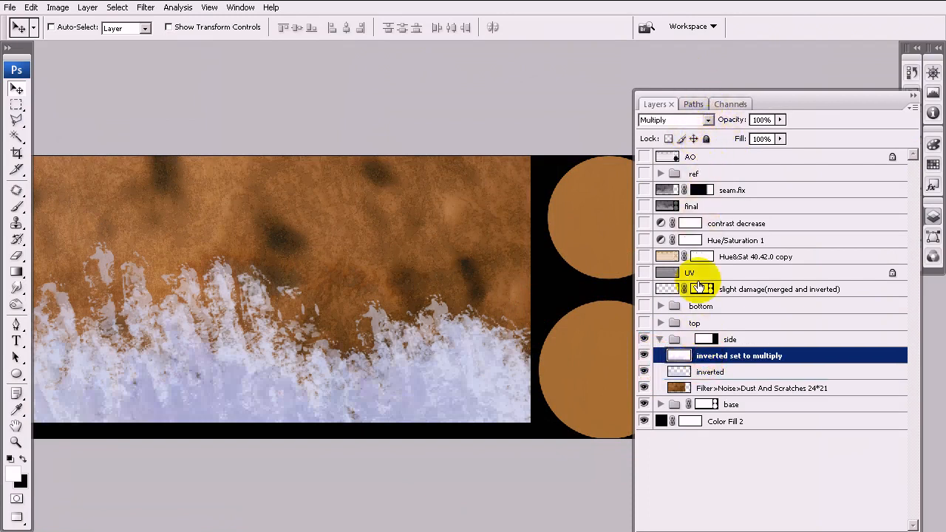
pyautogui.click(695, 120)
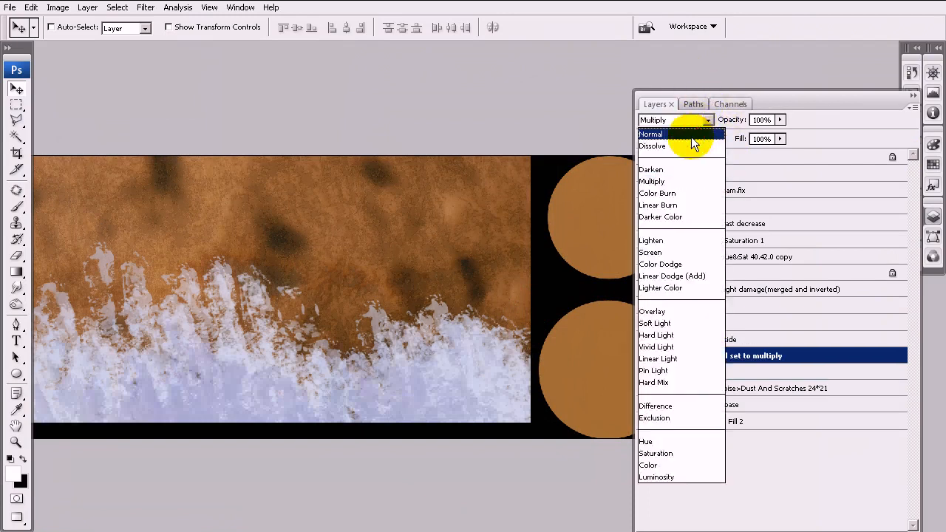
pyautogui.click(691, 135)
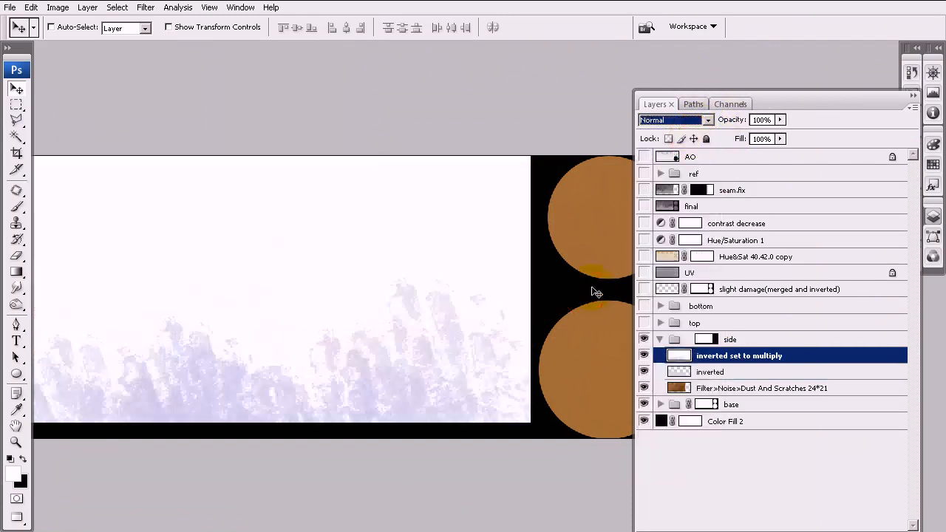
pyautogui.click(695, 105)
pyautogui.click(654, 103)
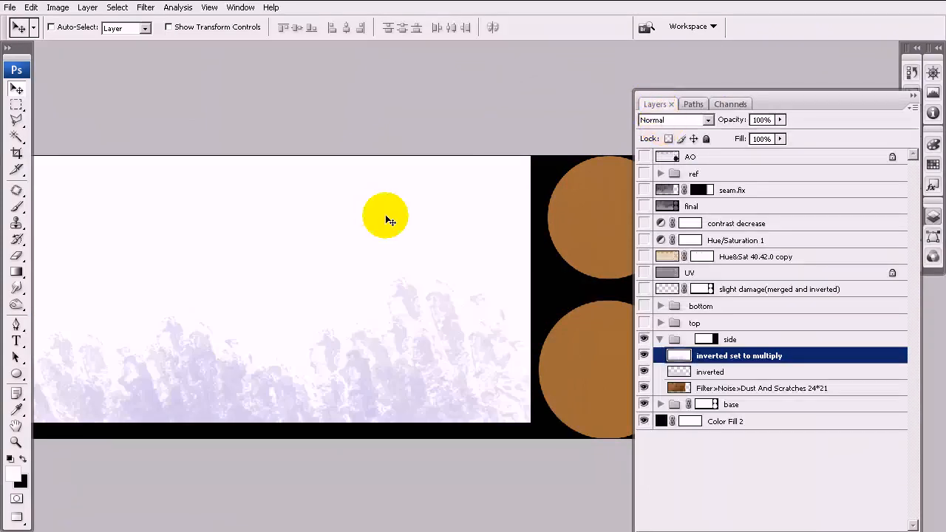
pyautogui.click(669, 121)
pyautogui.click(664, 181)
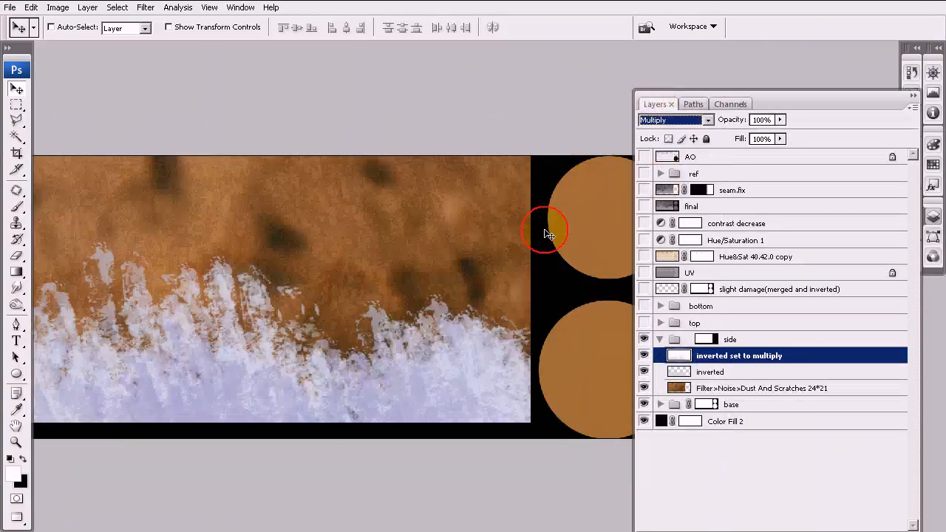
# Step: Make the top group, the bottom group and the slight damage(merged and inverted) layer visible
pyautogui.click(644, 323)
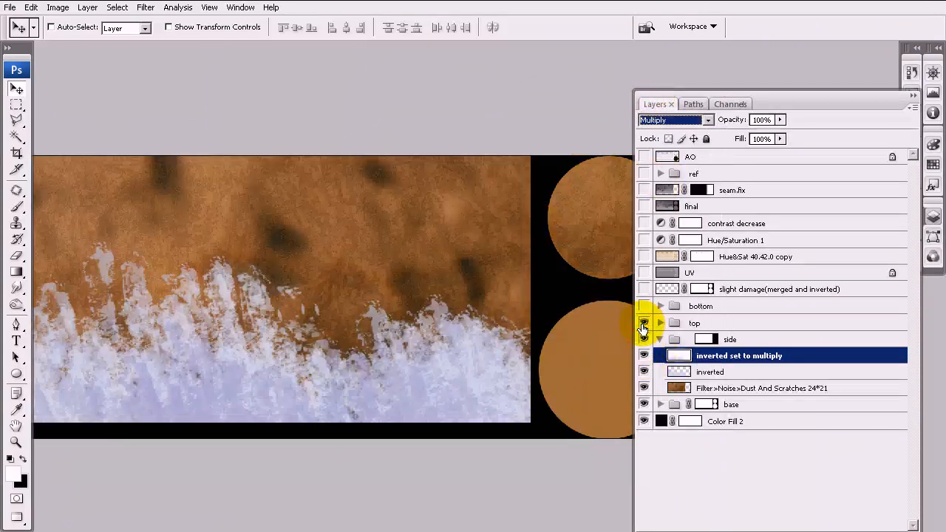
pyautogui.click(644, 306)
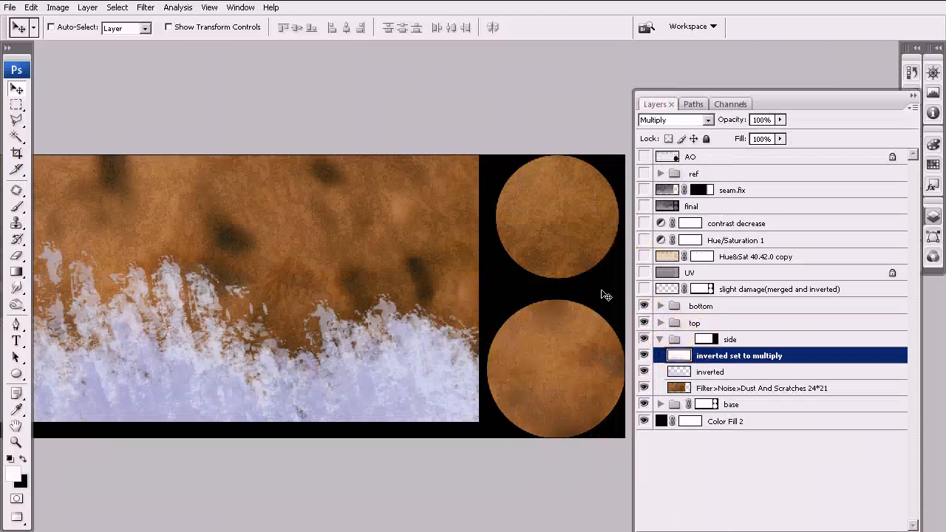
pyautogui.moveTo(565, 286); pyautogui.dragTo(537, 290)
pyautogui.click(643, 290)
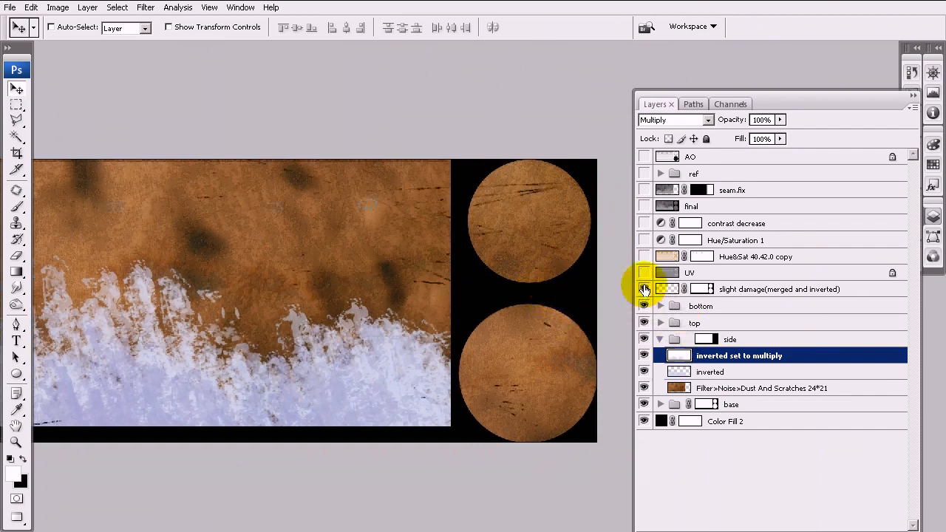
# Step: Try inverting the colors of the slight damage(merged and inverted) layer and undo it
pyautogui.click(744, 289)
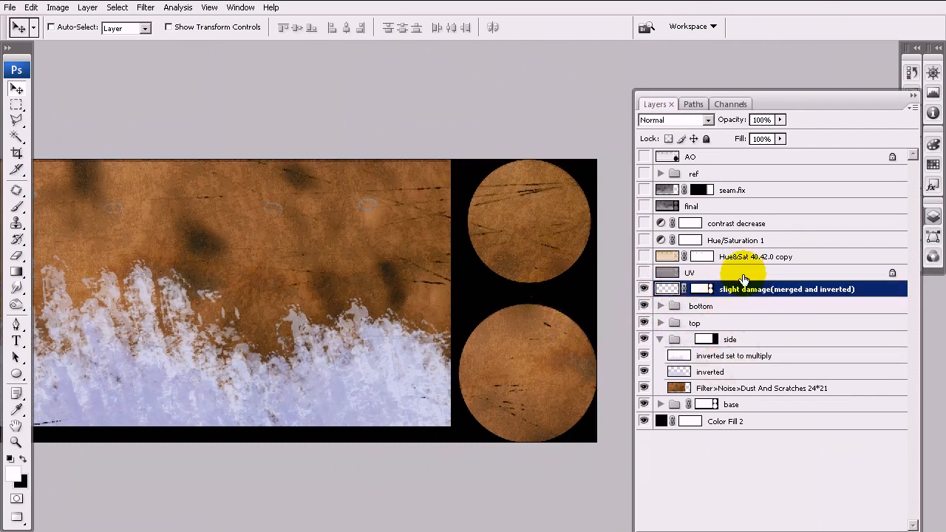
pyautogui.hotkey('ctrl', 'i')
pyautogui.hotkey('ctrl', 'z')
# Step: Show the Hue&Sat 40.42.0 copy and Hue/Saturation 1 layers, and review the settings of the Hue/Saturation 1 adjustment
pyautogui.click(643, 256)
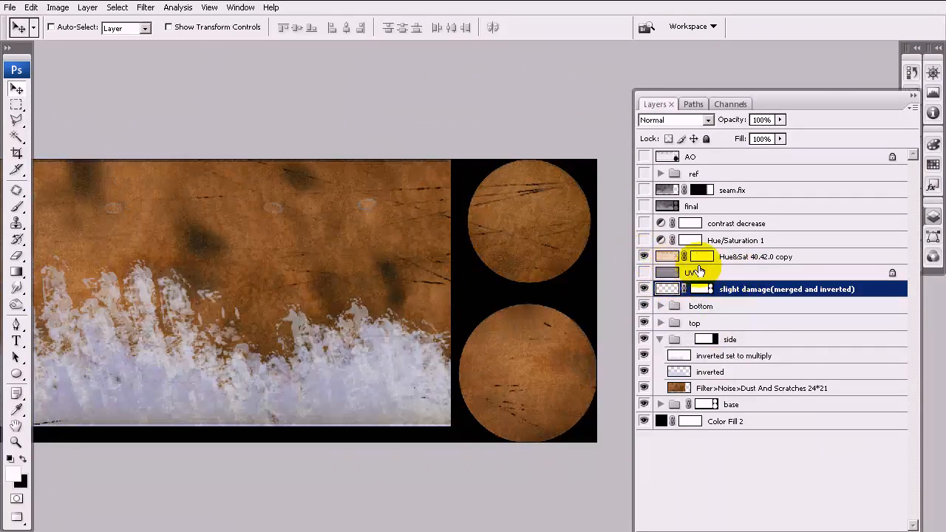
pyautogui.click(644, 241)
pyautogui.click(753, 241)
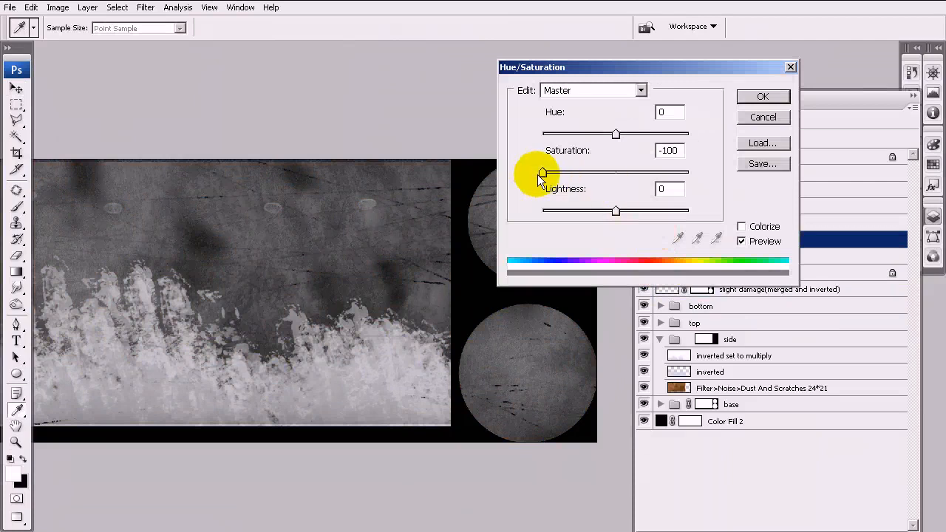
pyautogui.click(780, 99)
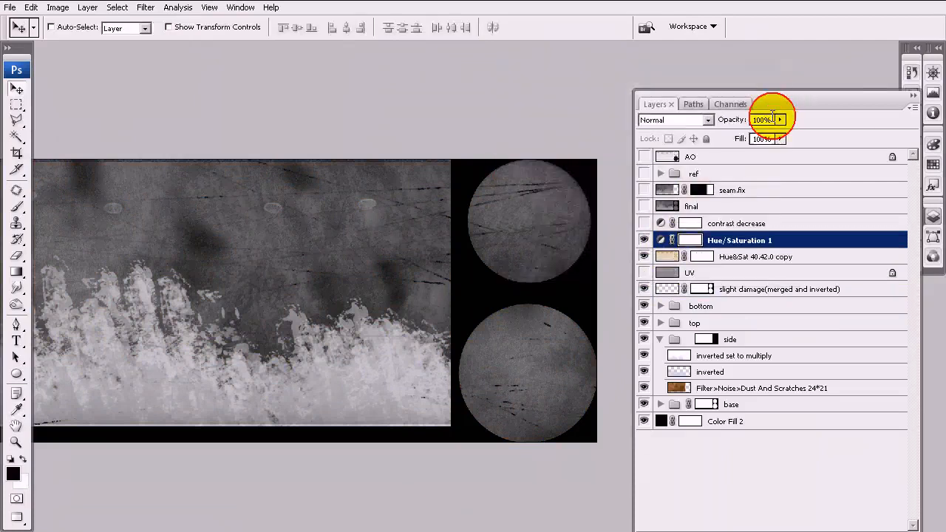
# Step: Make the contrast decrease adjustment visible, toggling it off and on to compare its effect on the texture
pyautogui.click(644, 223)
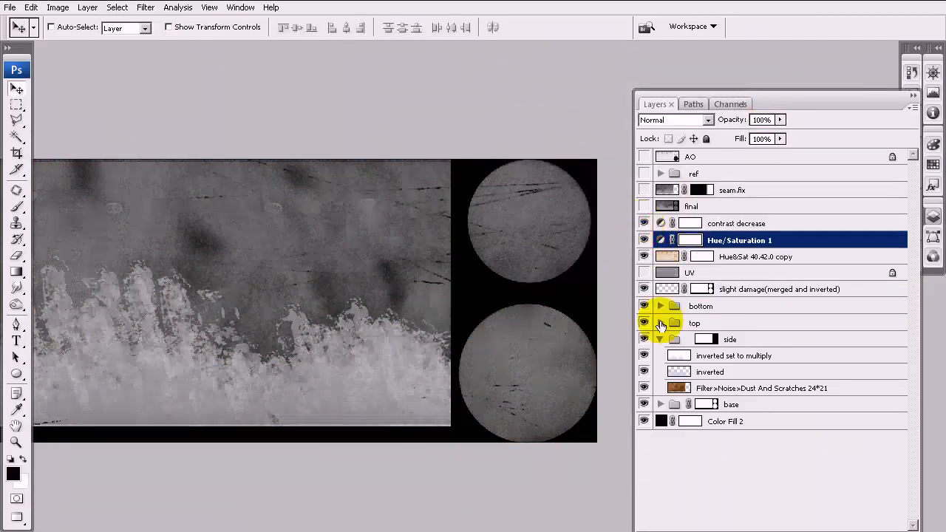
pyautogui.click(644, 224)
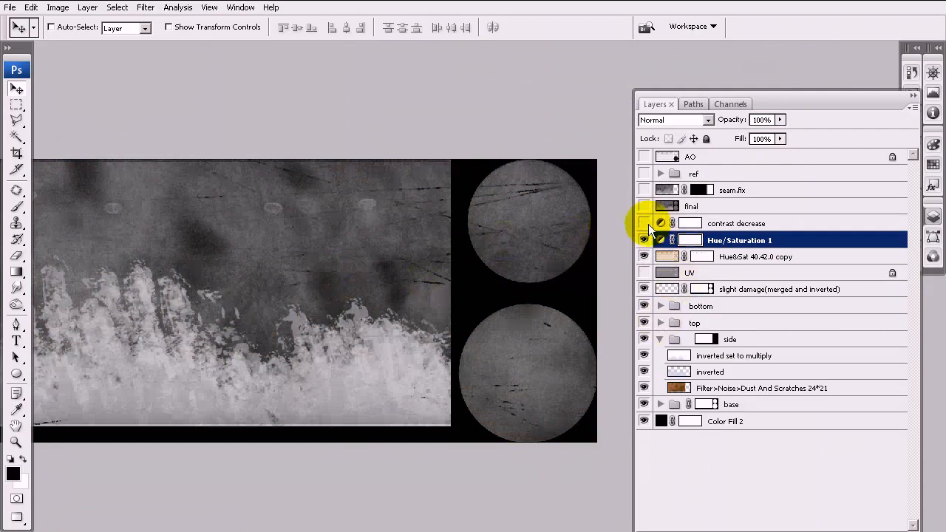
pyautogui.click(643, 223)
# Step: Try a flatter curve on the contrast decrease layer with points at input 85, output 115 and input 186, output 147, and discard it
pyautogui.doubleClick(660, 223)
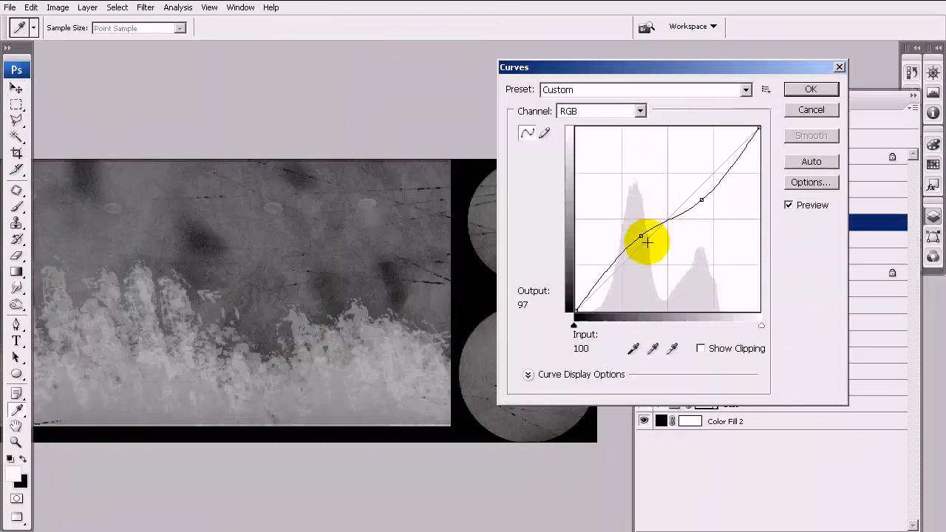
pyautogui.moveTo(643, 236); pyautogui.dragTo(637, 228)
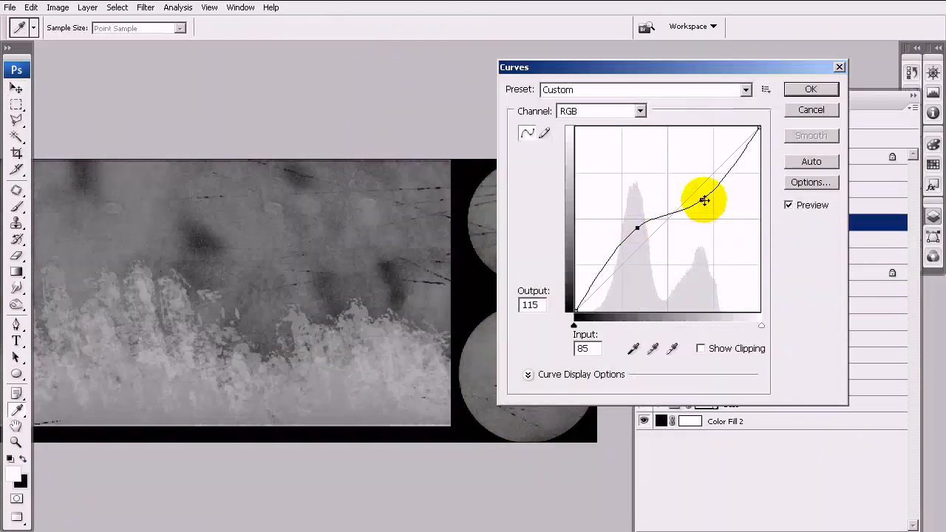
pyautogui.moveTo(703, 201); pyautogui.dragTo(710, 204)
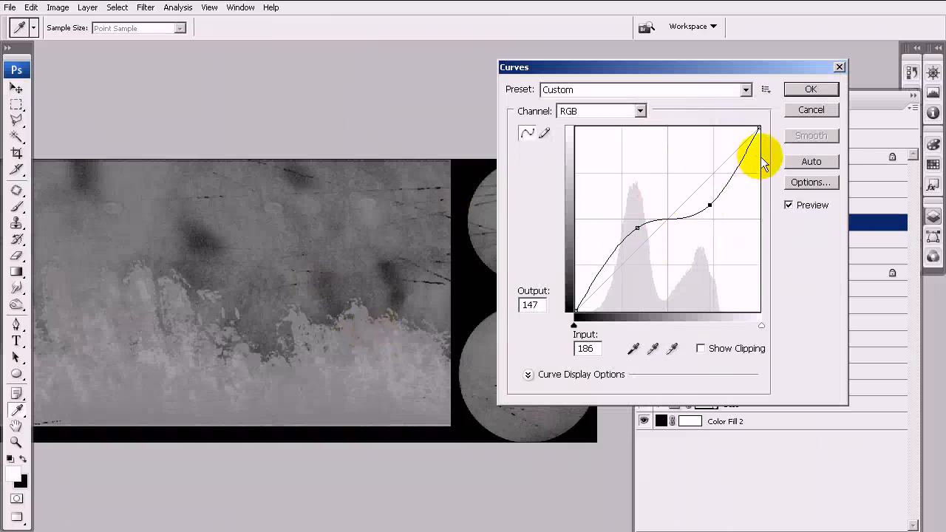
pyautogui.click(798, 118)
pyautogui.press('v')
# Step: Make the merged final layer and the seam.fix layer visible, with the final layer selected
pyautogui.moveTo(334, 295); pyautogui.dragTo(446, 250)
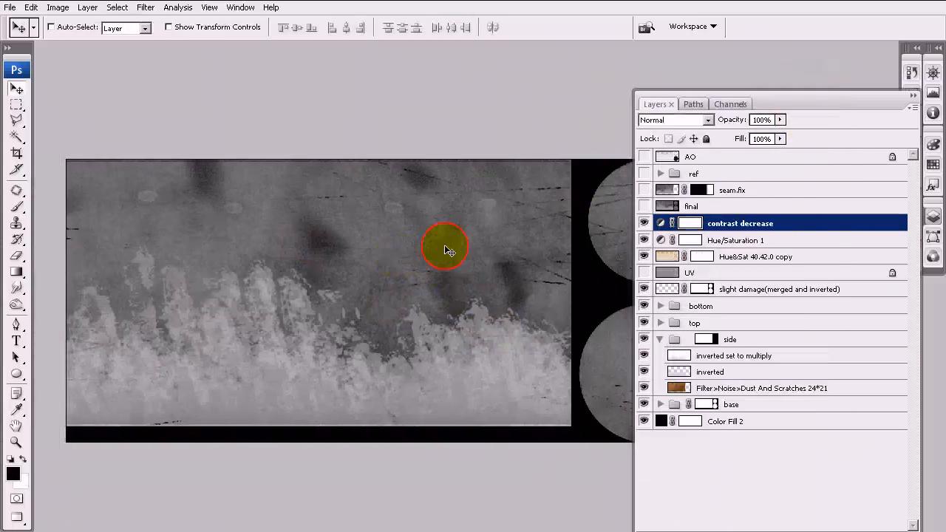
pyautogui.click(644, 206)
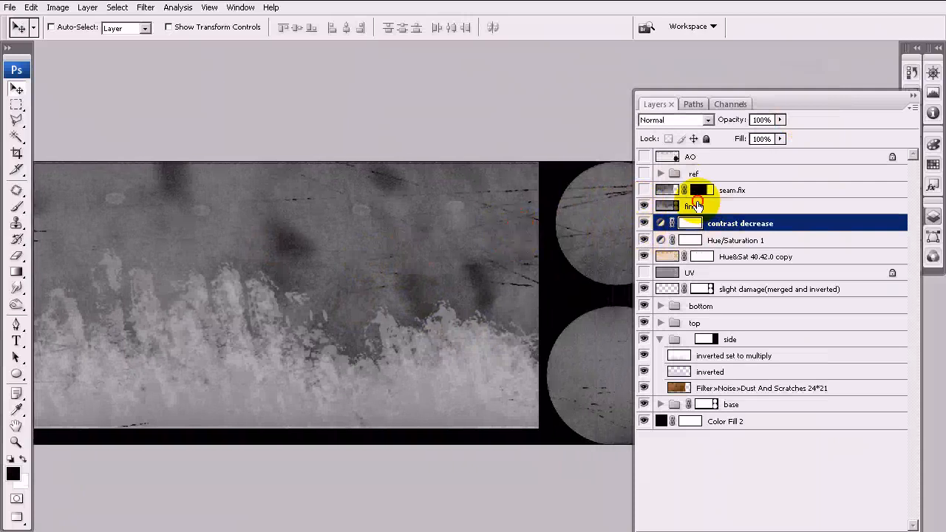
pyautogui.click(653, 208)
pyautogui.moveTo(493, 238); pyautogui.dragTo(542, 267)
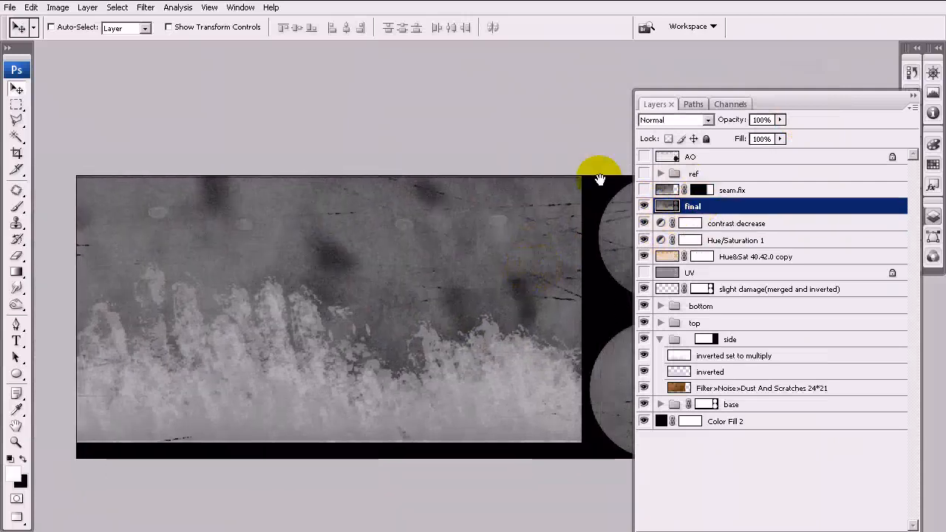
pyautogui.click(643, 189)
pyautogui.moveTo(568, 341); pyautogui.dragTo(554, 312)
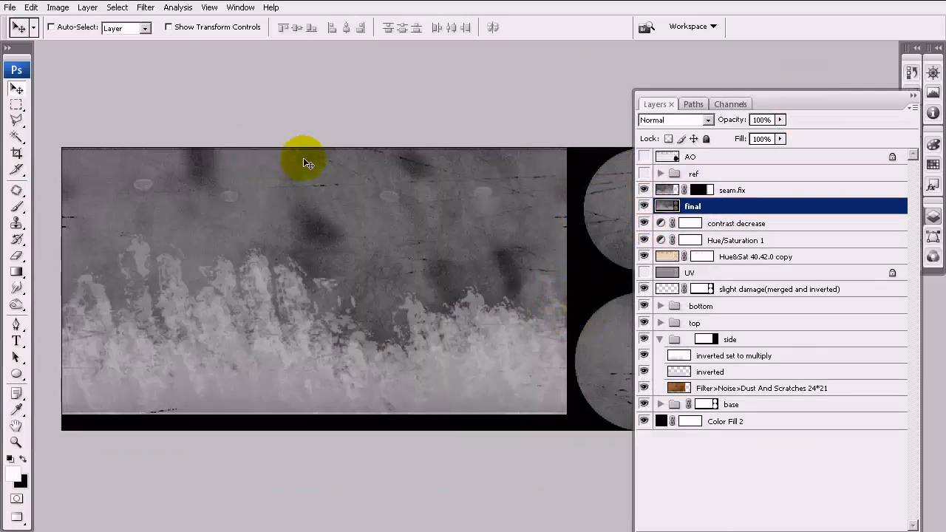
# Step: Switch to fuse_Spec.psd and hide all layers and groups above the side group, keeping the side group visible
pyautogui.click(241, 7)
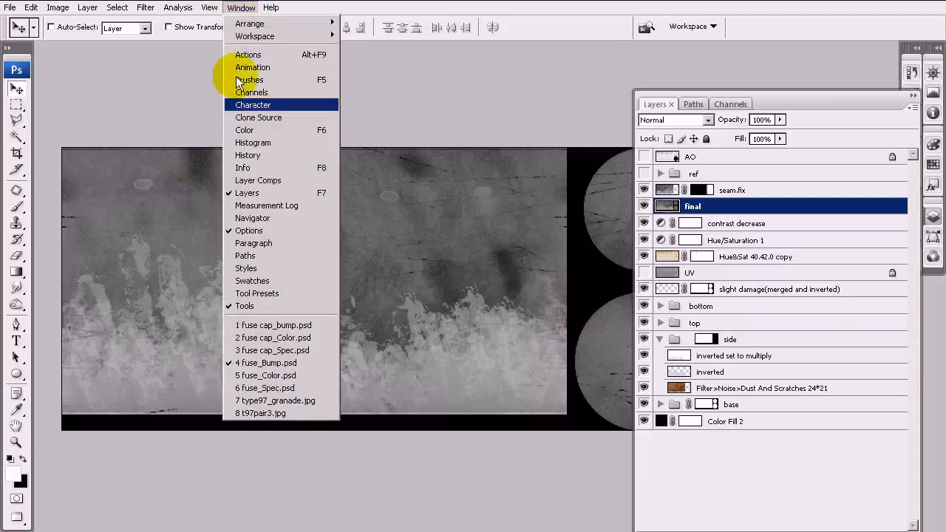
pyautogui.click(312, 385)
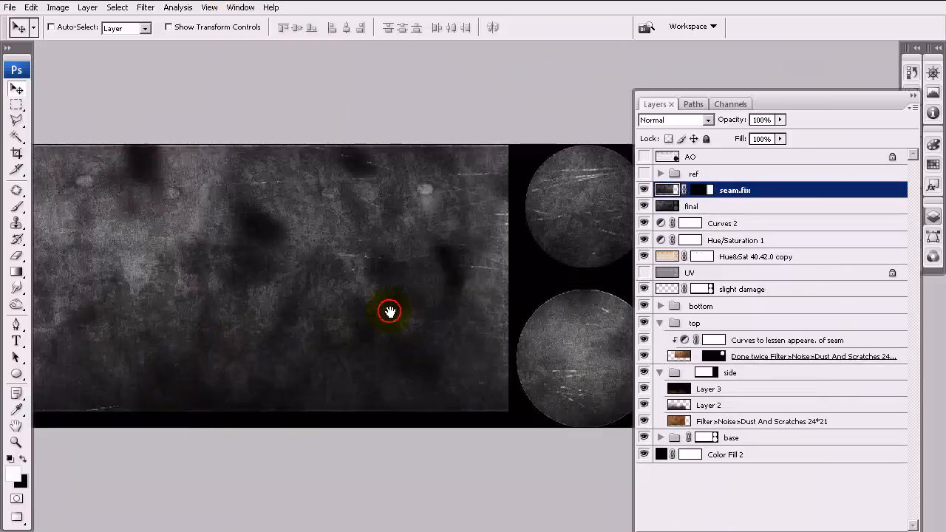
pyautogui.hotkey('ctrl', '-')
pyautogui.moveTo(640, 188); pyautogui.dragTo(648, 370)
pyautogui.click(644, 373)
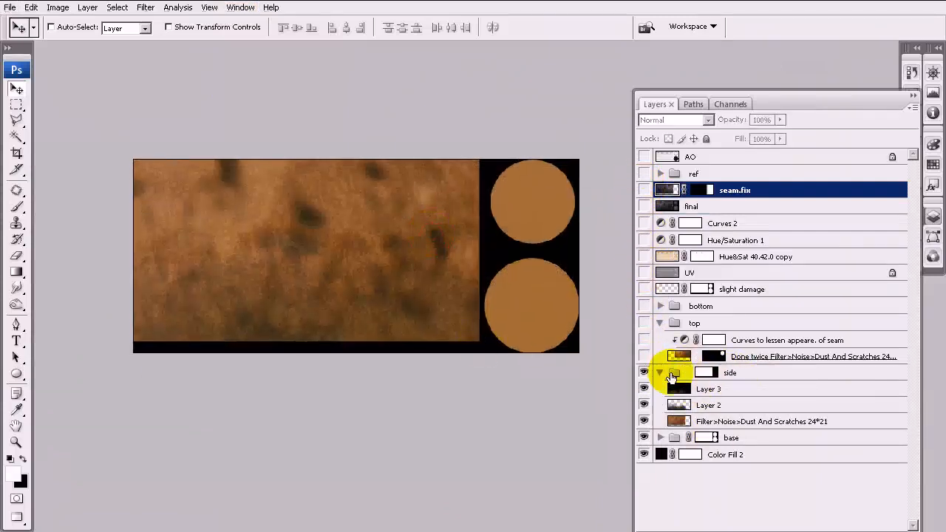
# Step: Make the top group's curves and dust-and-scratches layers, the bottom group, and the slight damage layer visible
pyautogui.click(645, 340)
pyautogui.click(643, 359)
pyautogui.click(643, 358)
pyautogui.click(643, 360)
pyautogui.click(643, 305)
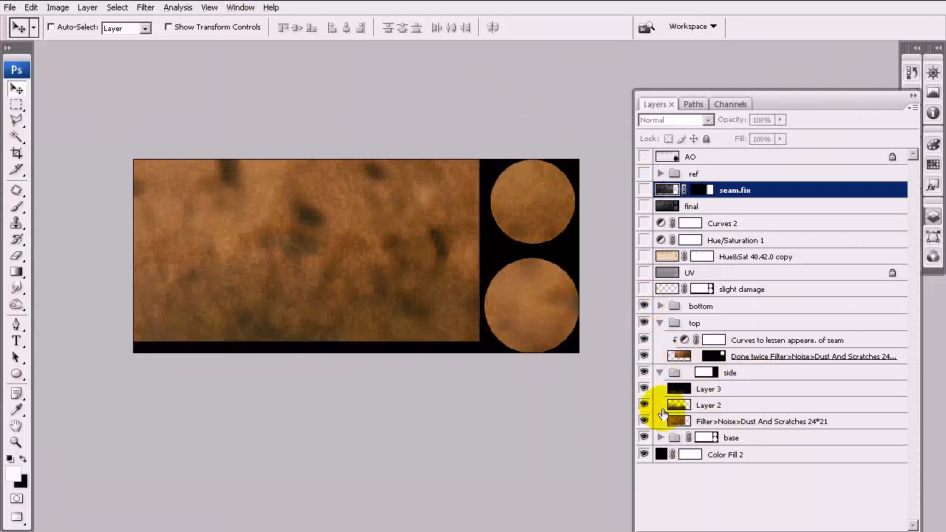
pyautogui.click(644, 290)
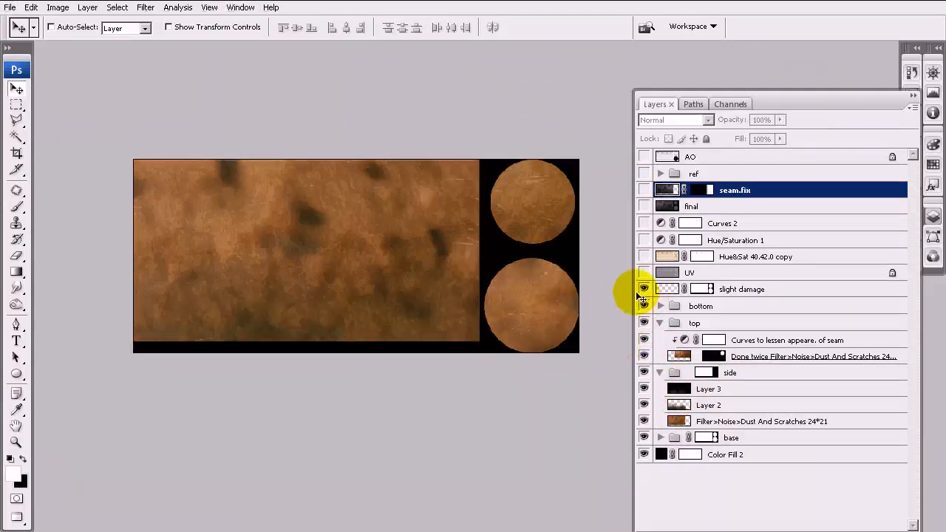
# Step: Inspect the scratches up close and set the slight damage layer's opacity to 50%
pyautogui.scroll(3, 556, 263)
pyautogui.hotkey('alt', 'space')
pyautogui.moveTo(556, 263); pyautogui.dragTo(563, 344)
pyautogui.click(701, 289)
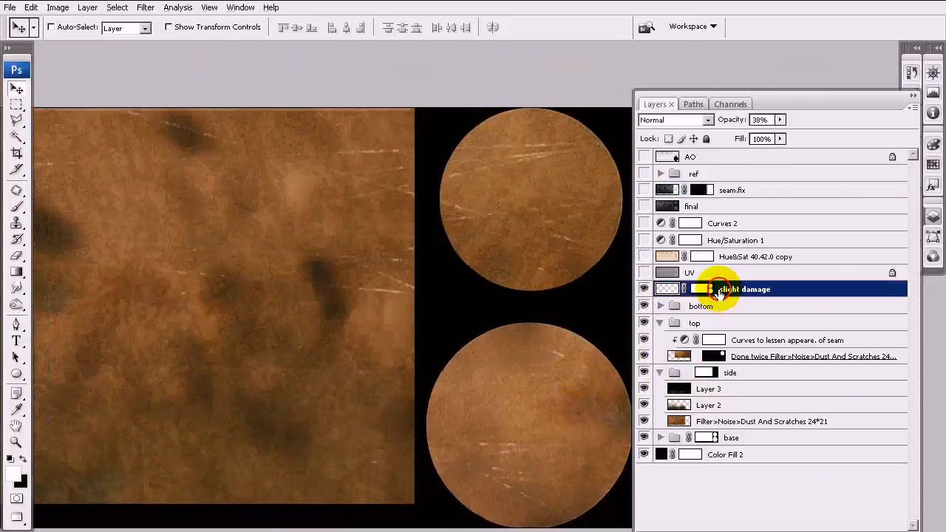
pyautogui.click(494, 224)
pyautogui.moveTo(494, 224); pyautogui.dragTo(509, 243)
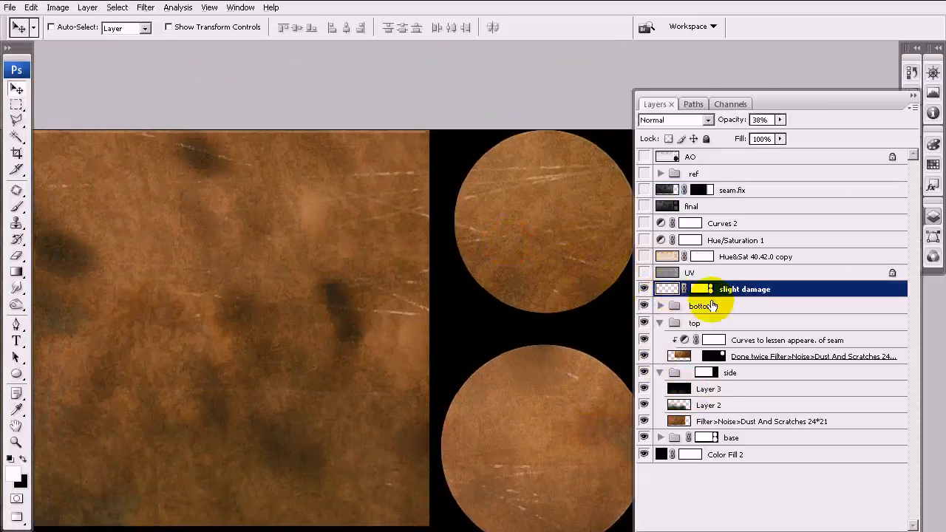
pyautogui.moveTo(732, 123)
pyautogui.mouseDown()
pyautogui.moveTo(756, 123)
pyautogui.moveTo(737, 120)
pyautogui.mouseUp()
# Step: Try a white Color Overlay style on the slight damage layer and discard it
pyautogui.moveTo(467, 252); pyautogui.dragTo(522, 249)
pyautogui.click(792, 526)
pyautogui.click(806, 490)
pyautogui.click(732, 279)
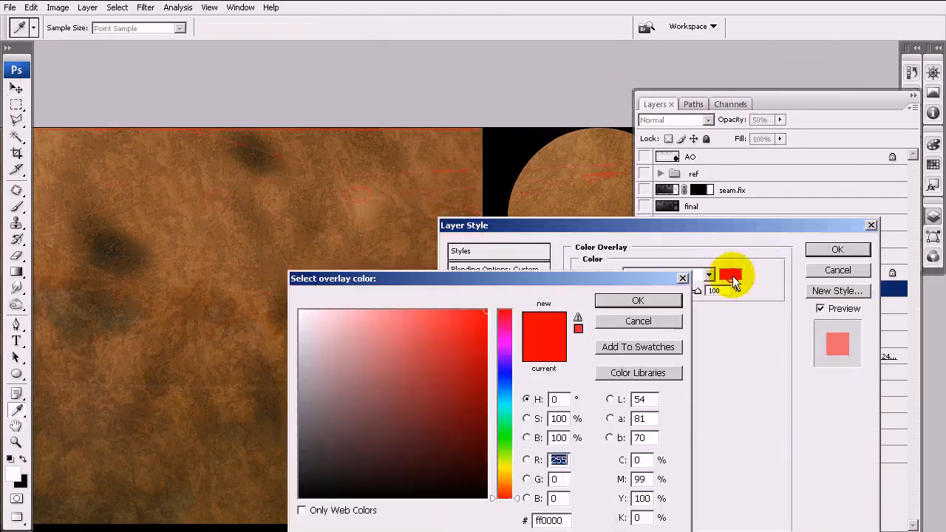
pyautogui.click(301, 312)
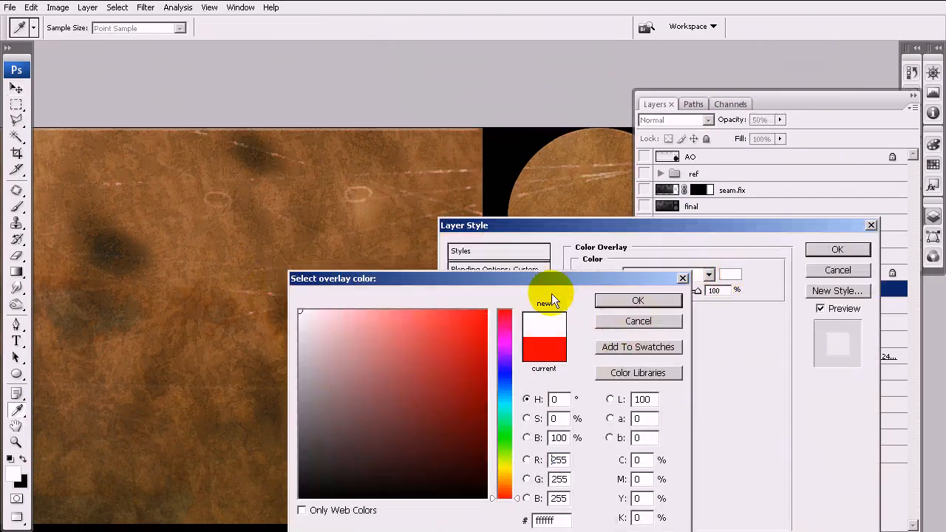
pyautogui.moveTo(550, 282); pyautogui.dragTo(766, 283)
pyautogui.click(849, 320)
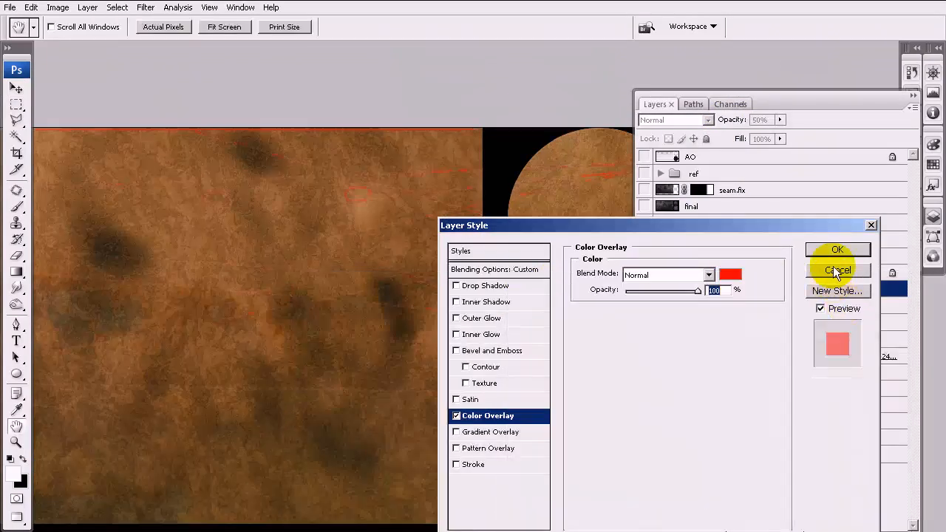
pyautogui.click(835, 272)
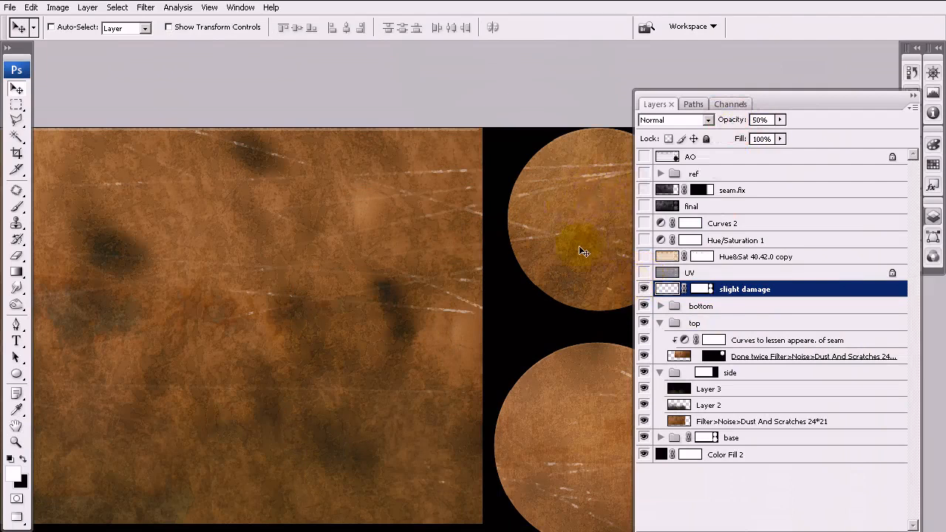
# Step: Make the Hue&Sat 40.42.0 copy, Hue/Saturation 1 and Curves 2 layers visible, checking the Hue/Saturation 1 settings on the way
pyautogui.moveTo(584, 256); pyautogui.dragTo(554, 266)
pyautogui.click(643, 255)
pyautogui.click(643, 240)
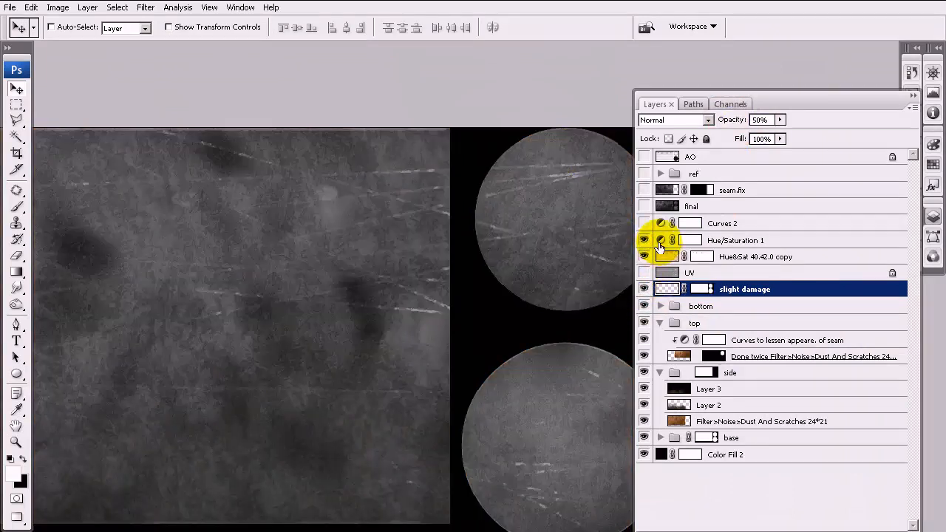
pyautogui.doubleClick(660, 240)
pyautogui.click(764, 96)
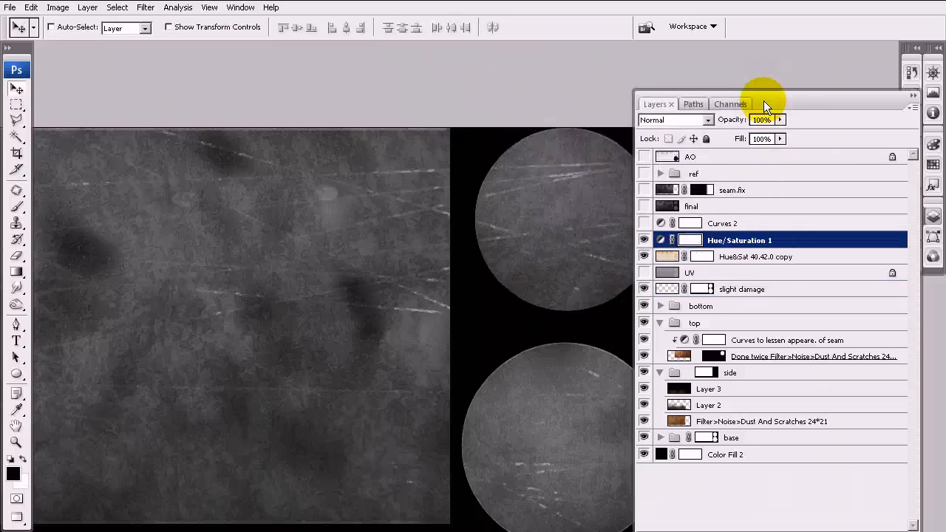
pyautogui.click(643, 224)
pyautogui.hotkey('ctrl', '-')
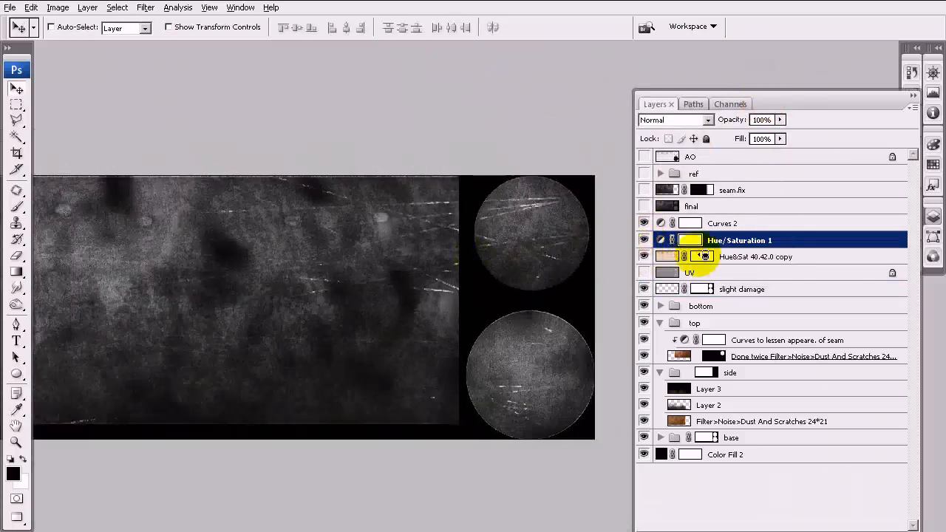
# Step: Try a flatter curve on the Curves 2 layer, raising the dark tones and lowering the bright tones, and discard it
pyautogui.click(661, 225)
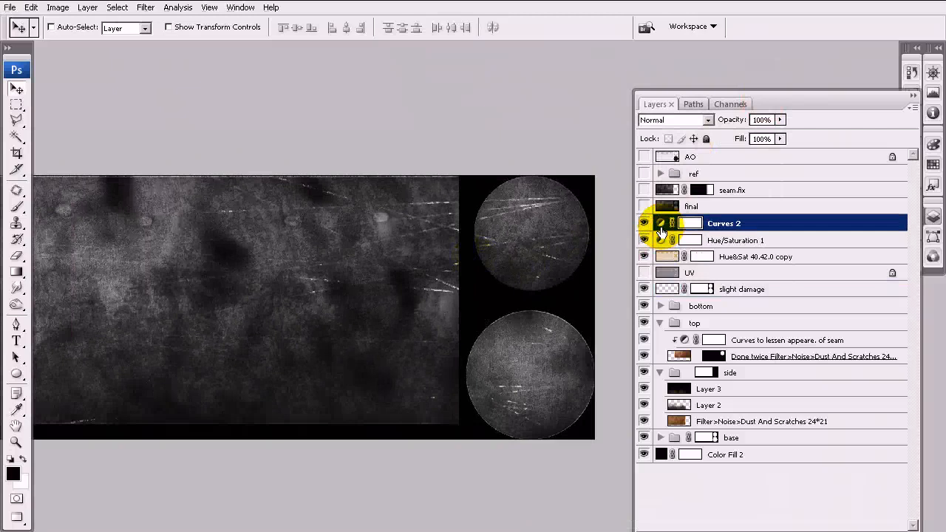
pyautogui.doubleClick(661, 225)
pyautogui.moveTo(643, 260); pyautogui.dragTo(623, 231)
pyautogui.moveTo(672, 195); pyautogui.dragTo(687, 213)
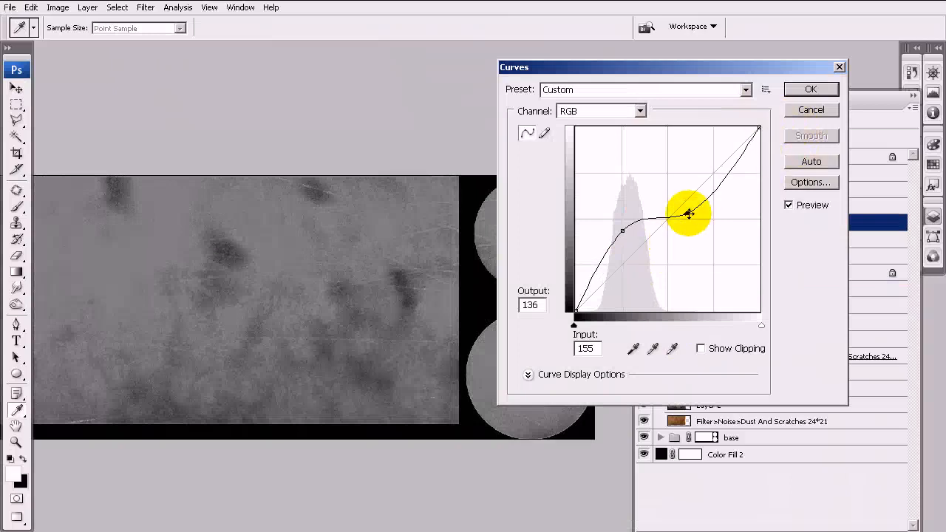
pyautogui.moveTo(688, 213); pyautogui.dragTo(712, 208)
pyautogui.click(799, 114)
# Step: Make the final layer and the seam.fix layer of the specular map visible, with the final layer selected
pyautogui.moveTo(498, 178); pyautogui.dragTo(574, 196)
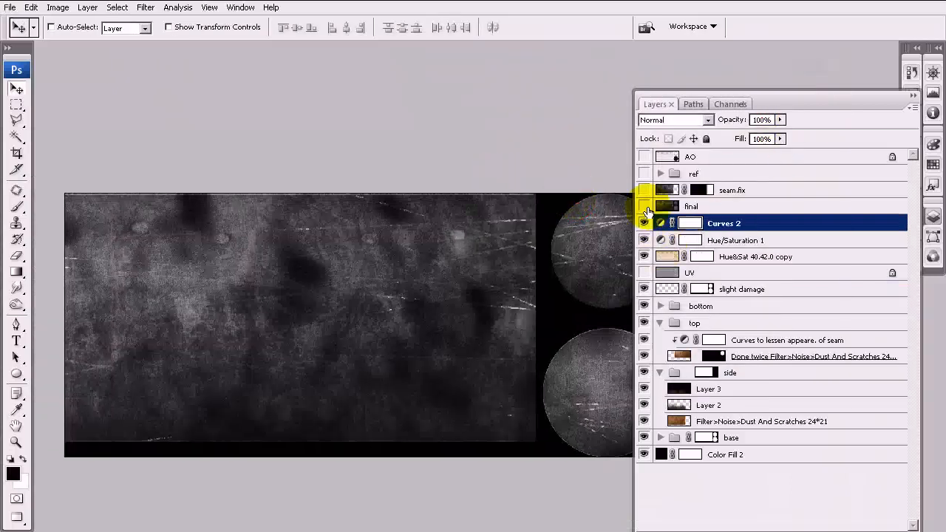
pyautogui.click(668, 207)
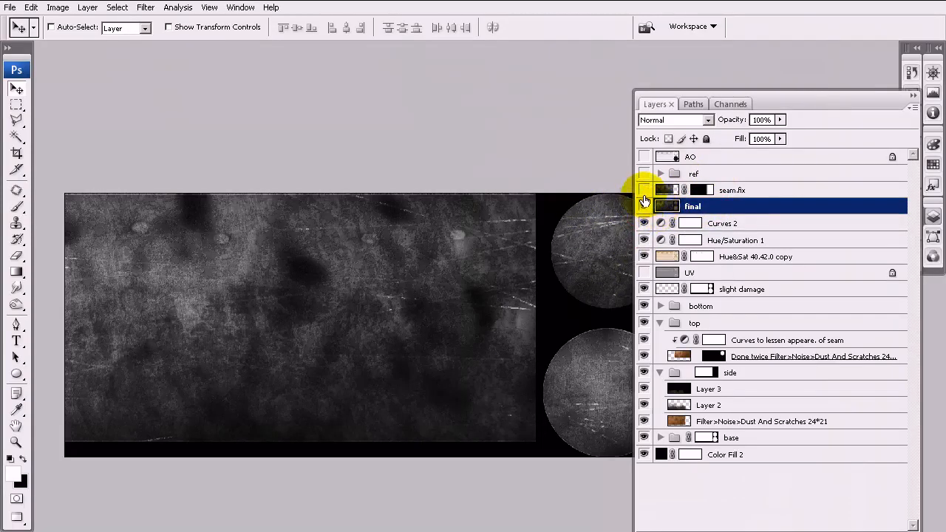
pyautogui.click(643, 190)
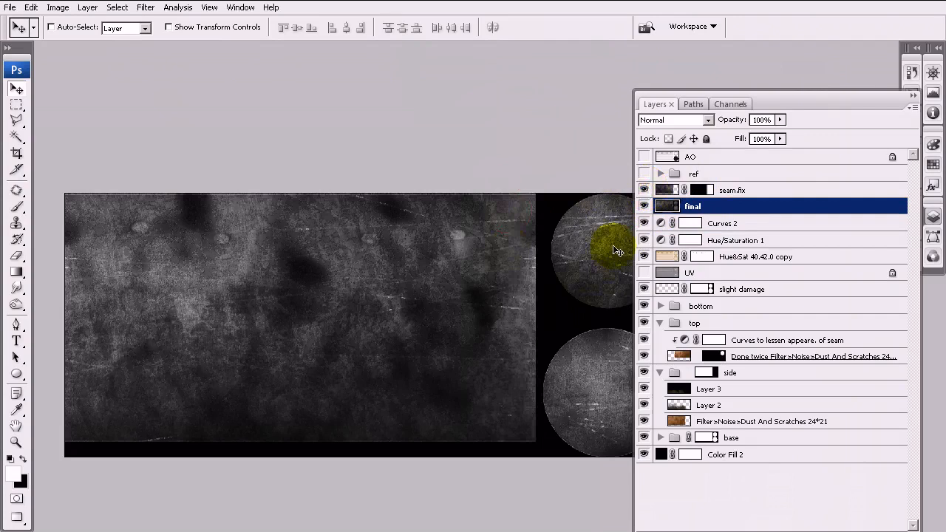
# Step: Switch to fuse cap_Color.psd, hide all layers and groups above the Copper layer, and select Copper
pyautogui.click(241, 8)
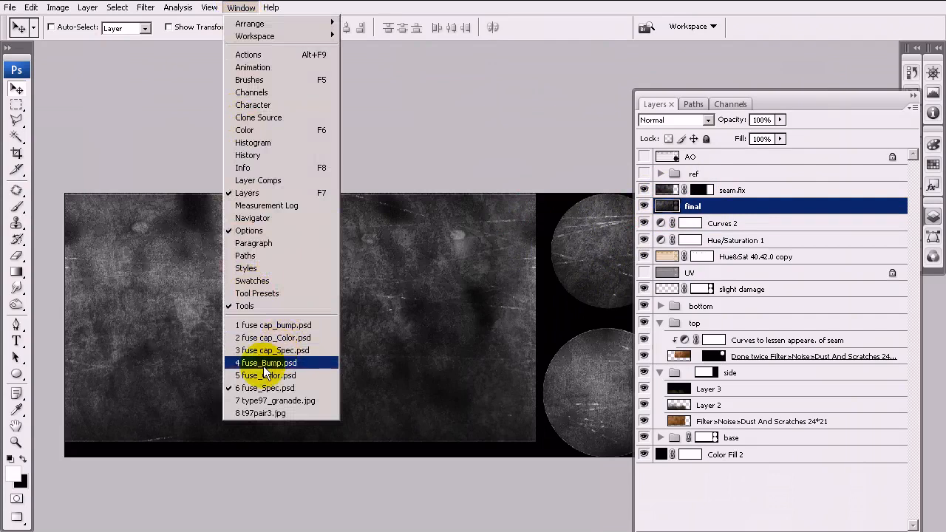
pyautogui.click(271, 338)
pyautogui.moveTo(514, 299); pyautogui.dragTo(405, 287)
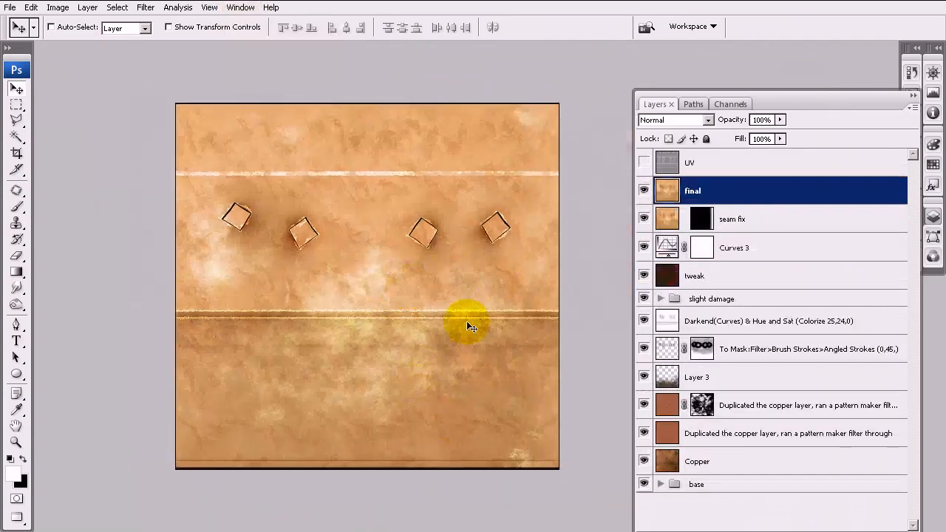
pyautogui.moveTo(638, 189); pyautogui.dragTo(645, 435)
pyautogui.click(661, 460)
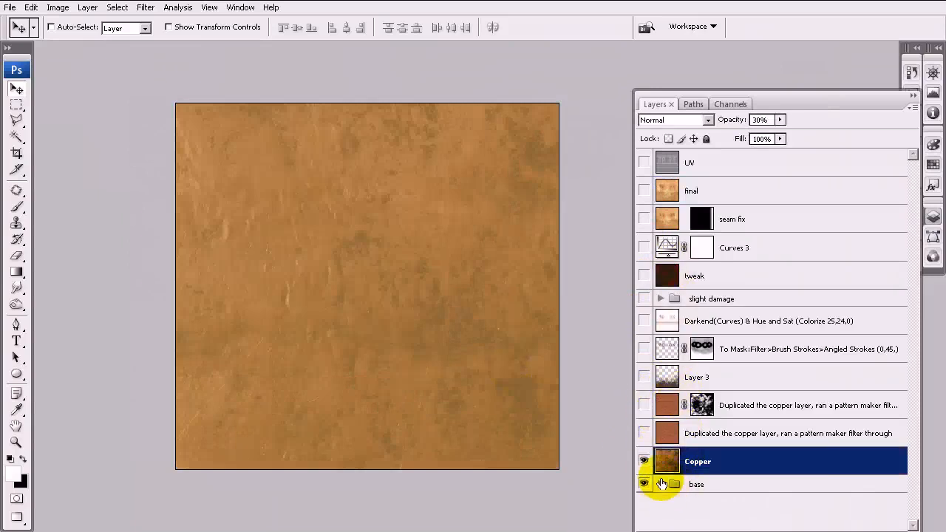
# Step: Toggle the Copper layer off and on to compare it with the base beneath it
pyautogui.click(644, 460)
pyautogui.click(644, 460)
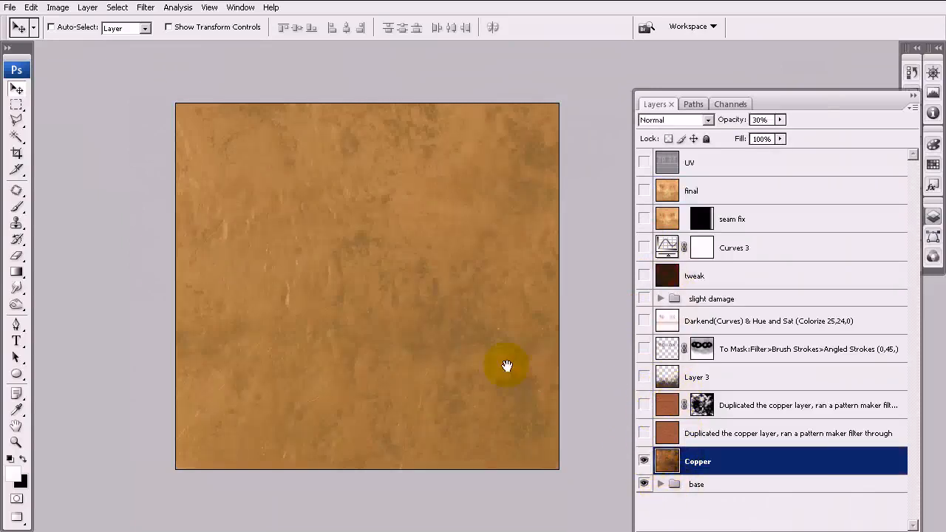
pyautogui.click(145, 8)
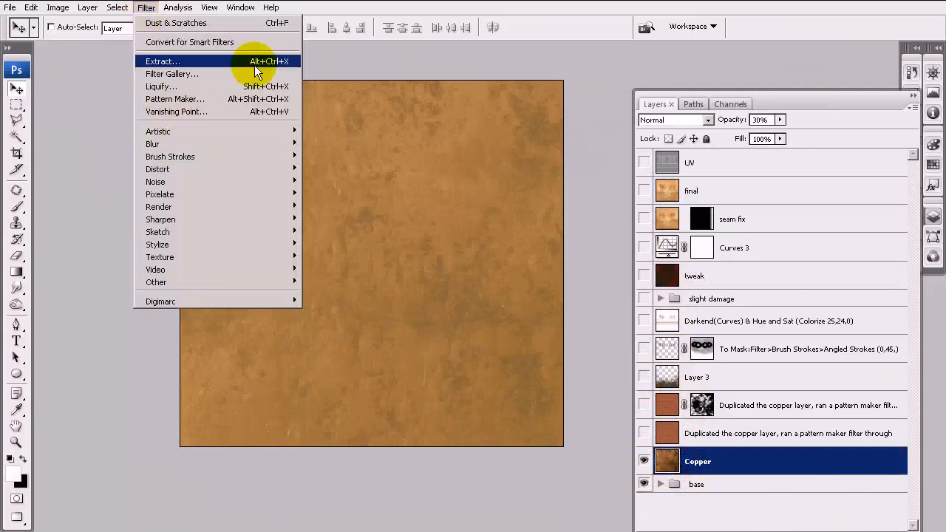
pyautogui.click(480, 258)
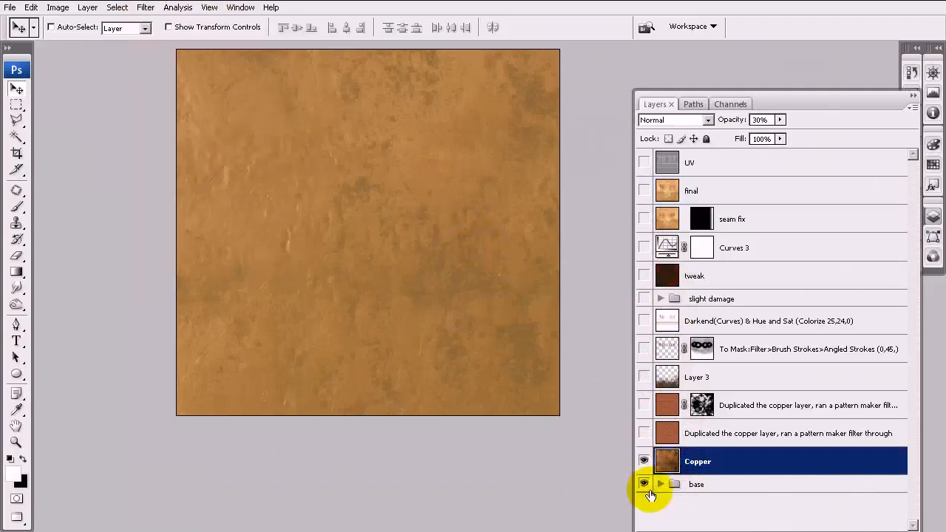
# Step: Expand the base group and toggle its Curves 2 adjustment off and on to compare its effect
pyautogui.click(660, 484)
pyautogui.moveTo(567, 437); pyautogui.dragTo(598, 416)
pyautogui.moveTo(923, 380); pyautogui.dragTo(920, 497)
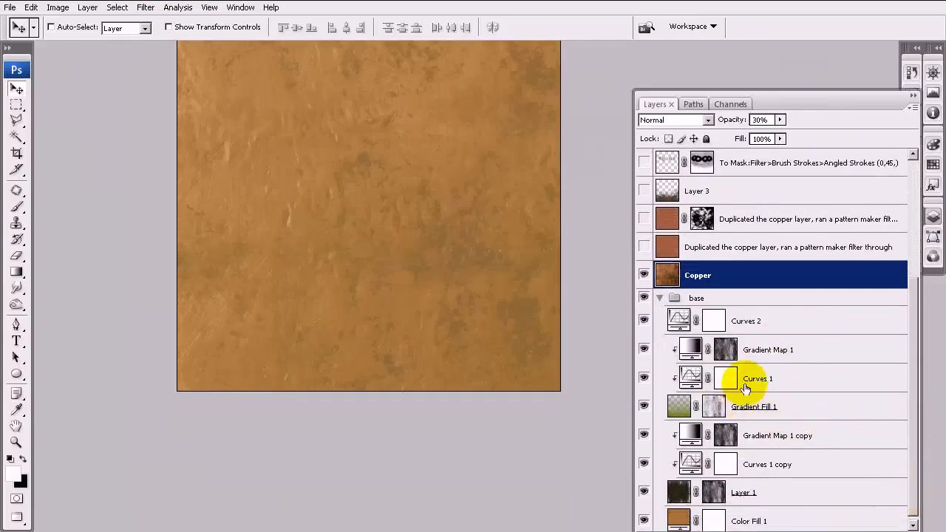
pyautogui.click(643, 323)
pyautogui.click(642, 323)
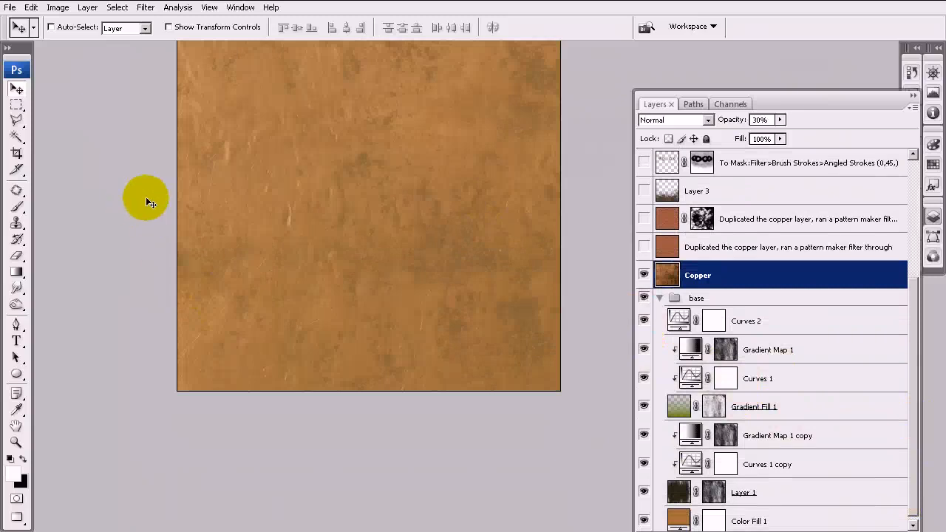
pyautogui.scroll(3, 308, 274)
pyautogui.click(644, 321)
pyautogui.click(646, 321)
# Step: Hide the Copper layer while toggling the base group's Curves 2 adjustment, show Copper again, and collapse the base group
pyautogui.click(644, 274)
pyautogui.click(645, 321)
pyautogui.click(645, 321)
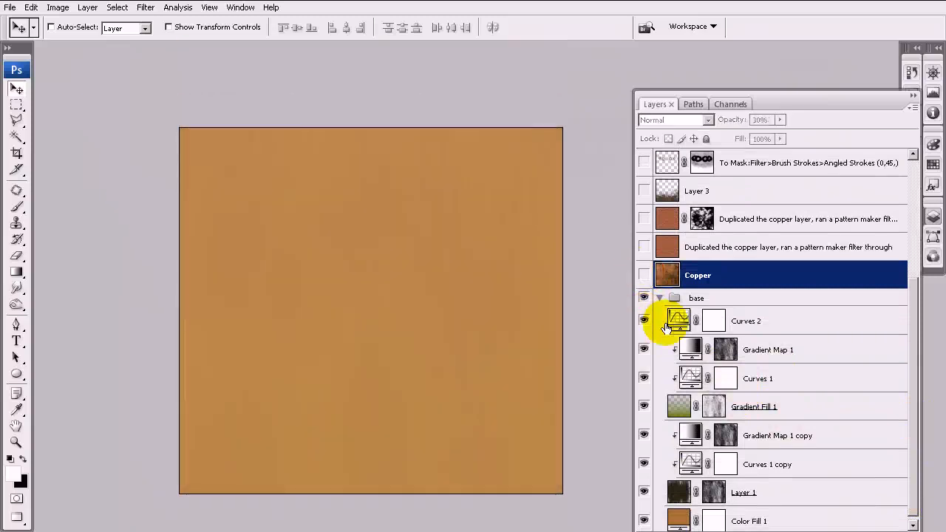
pyautogui.click(643, 274)
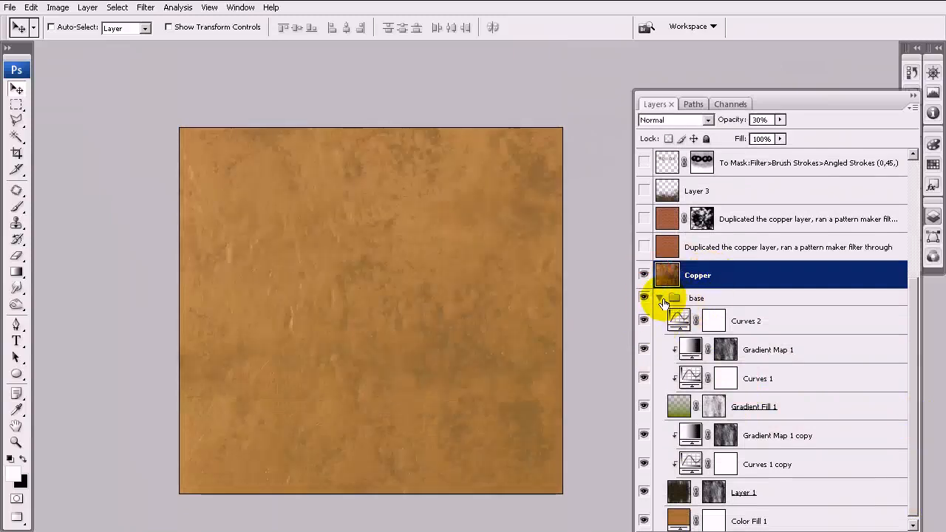
pyautogui.click(659, 298)
# Step: Preview the pattern maker layer above Copper, try the Copper layer in Normal mode at 100% opacity, and undo the opacity change
pyautogui.click(644, 433)
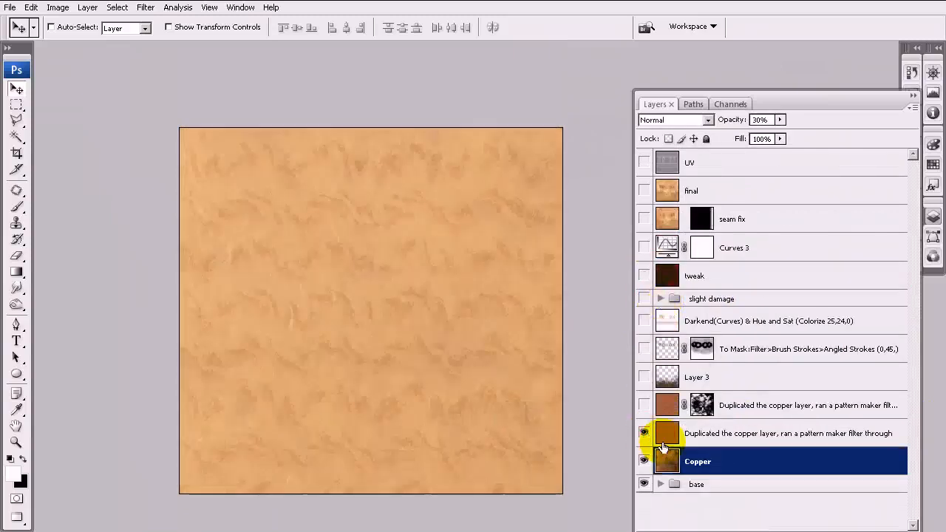
pyautogui.click(643, 434)
pyautogui.click(681, 120)
pyautogui.click(673, 133)
pyautogui.moveTo(737, 118); pyautogui.dragTo(933, 119)
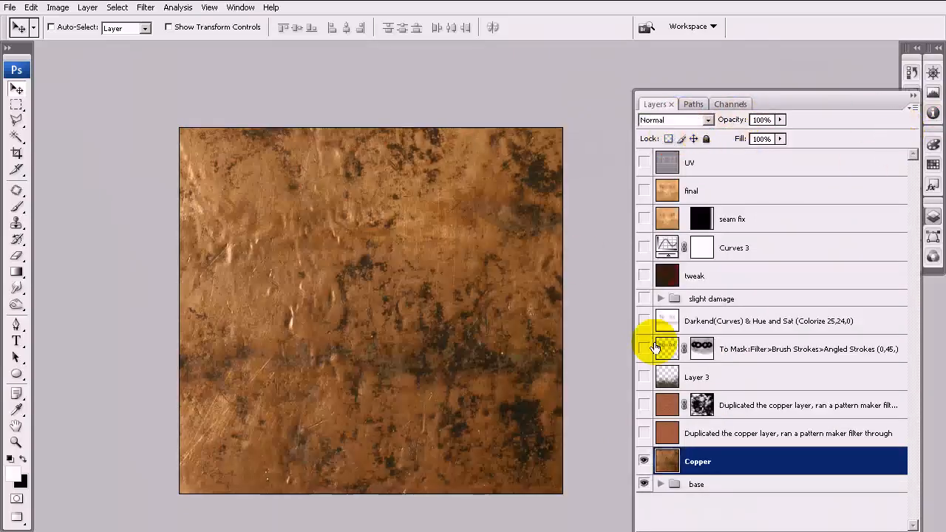
pyautogui.hotkey('ctrl', 'z')
# Step: Keep the Copper layer in Normal blend mode and set its opacity to 100%
pyautogui.click(697, 466)
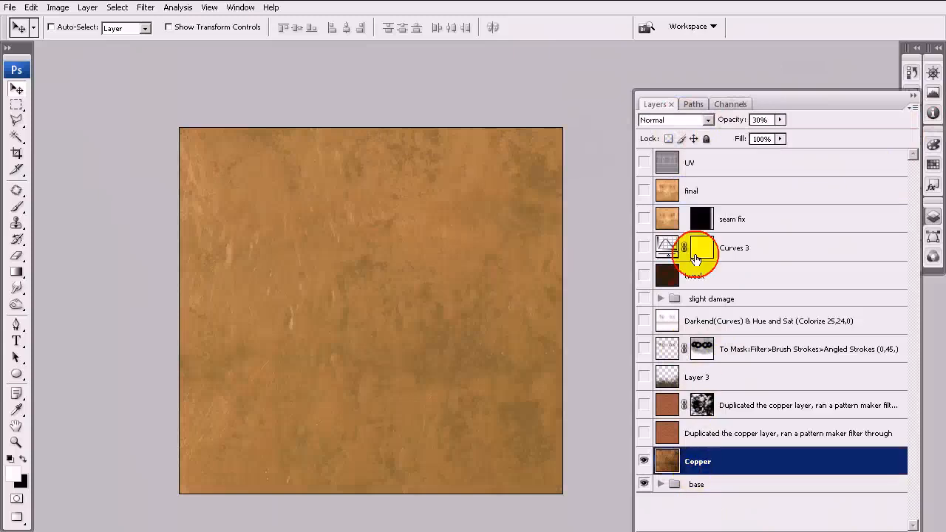
pyautogui.click(688, 121)
pyautogui.click(689, 133)
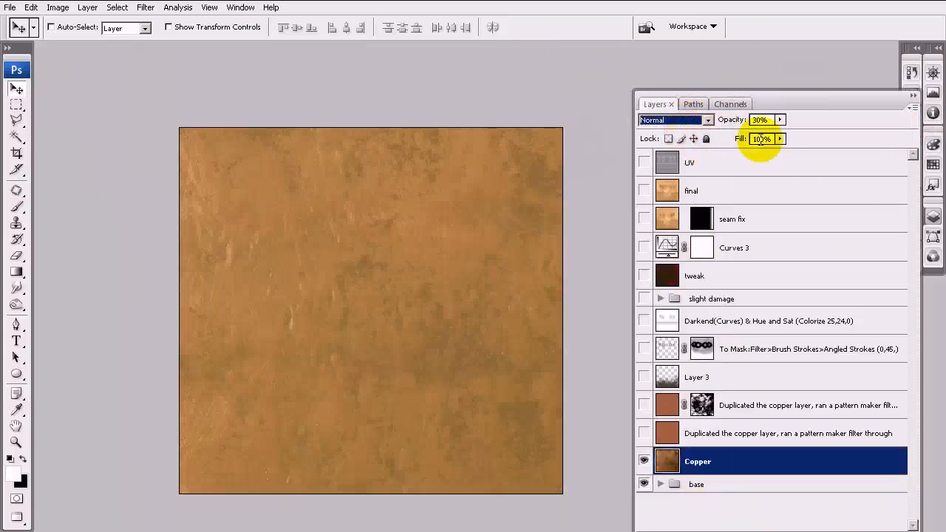
pyautogui.moveTo(731, 120); pyautogui.dragTo(789, 124)
# Step: Try a 128 by 128 px Pattern Maker tile from a copper sample about 528 by 125 px, and discard it
pyautogui.click(178, 8)
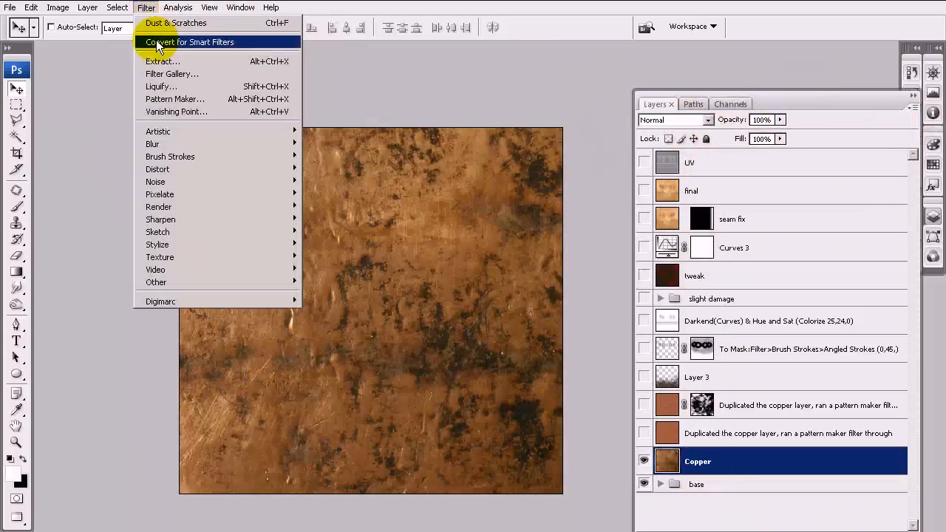
pyautogui.click(191, 99)
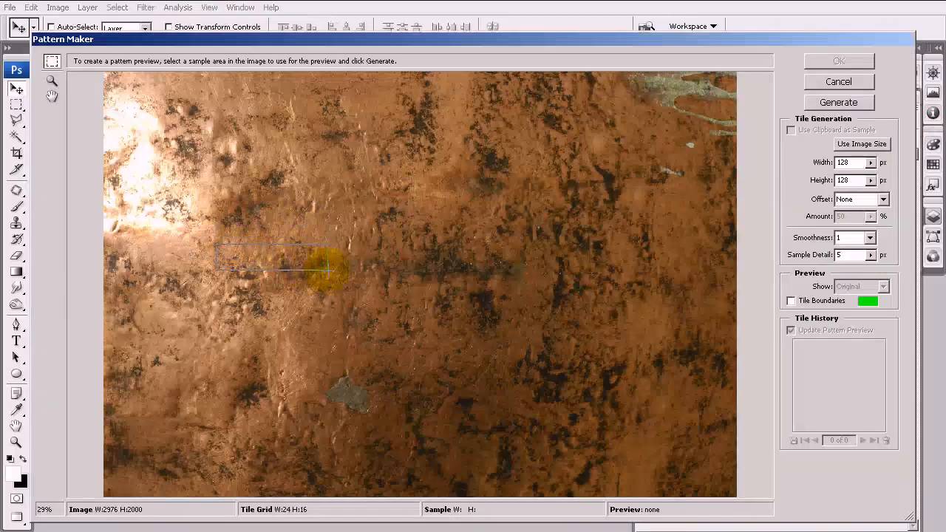
pyautogui.click(838, 102)
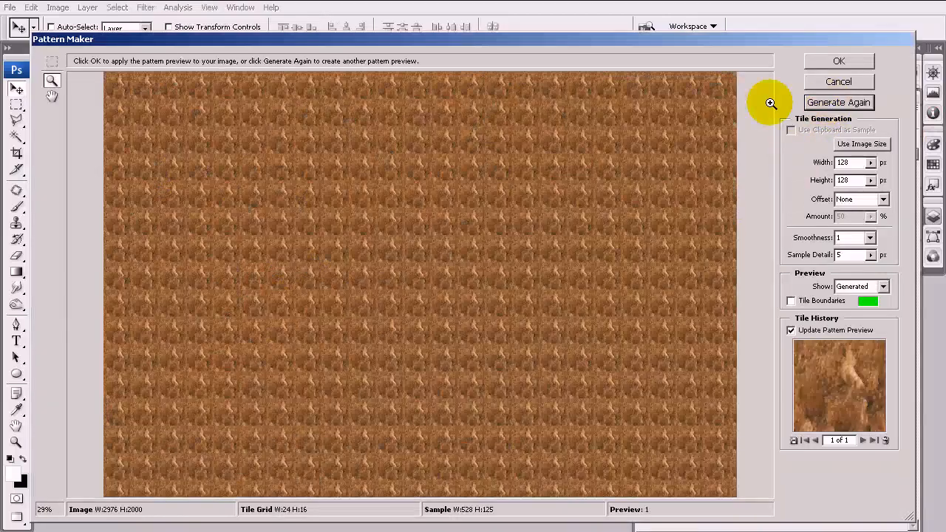
pyautogui.click(840, 81)
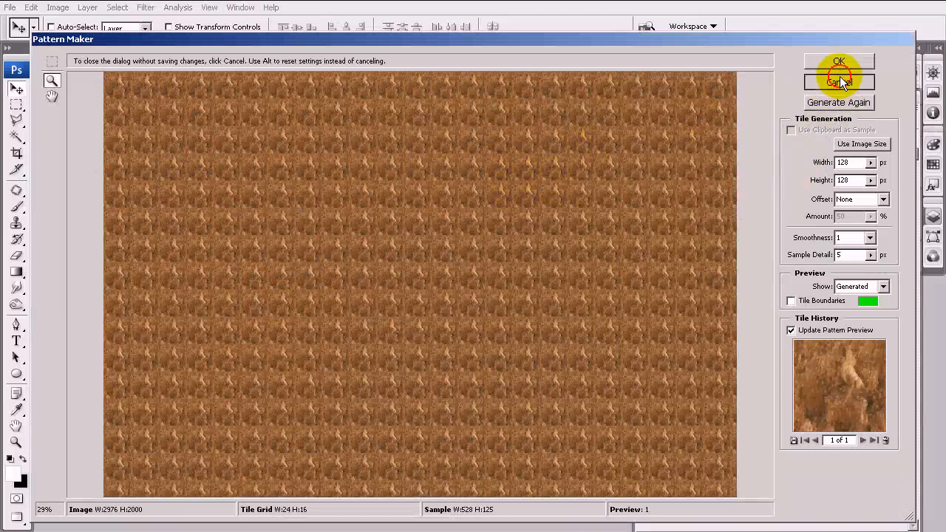
# Step: Duplicate the Copper layer
pyautogui.hotkey('ctrl', 'j')
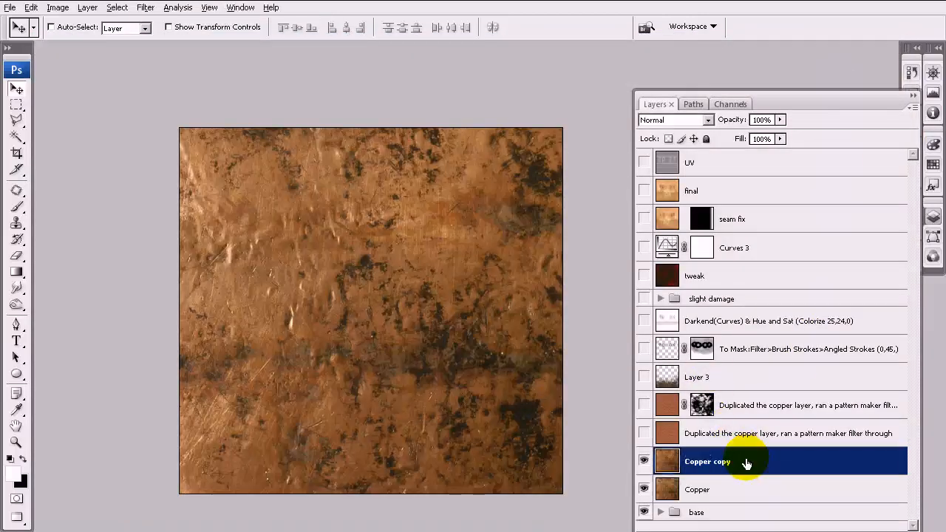
# Step: Set the Copper layer's opacity to 30% and hide and show the Copper copy layer to compare
pyautogui.click(727, 490)
pyautogui.write('30')
pyautogui.click(644, 461)
pyautogui.click(645, 460)
# Step: Fill the Copper copy layer with a 128 by 128 px Pattern Maker tile from a sample about 543 by 368 px
pyautogui.click(672, 461)
pyautogui.click(145, 8)
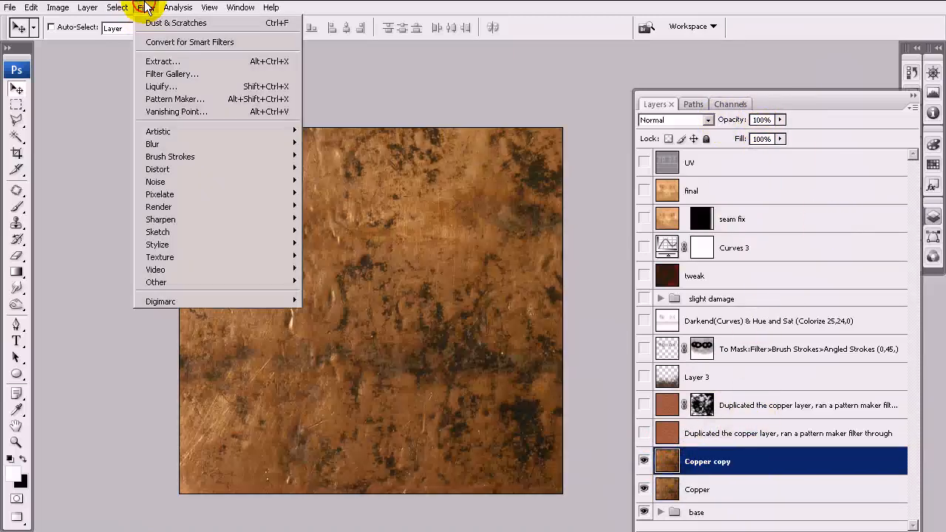
pyautogui.click(202, 98)
pyautogui.moveTo(129, 315); pyautogui.dragTo(150, 336)
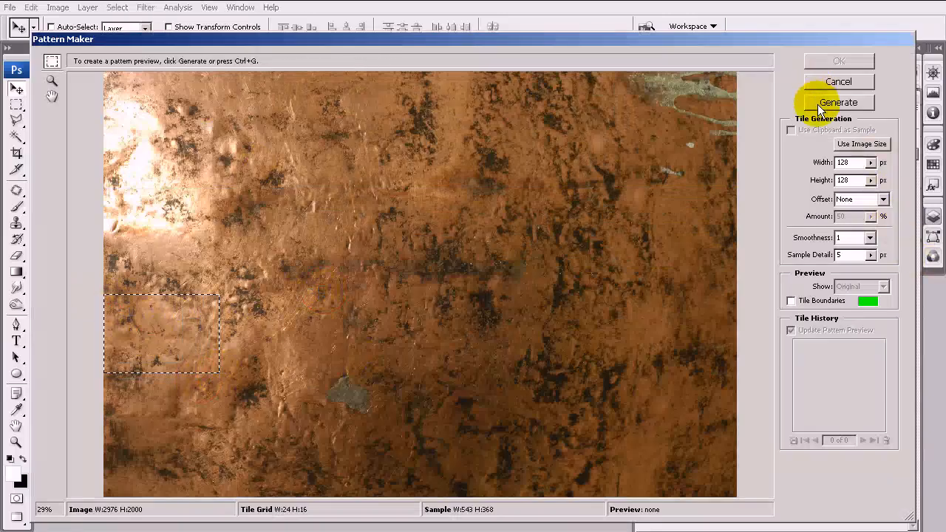
pyautogui.click(836, 102)
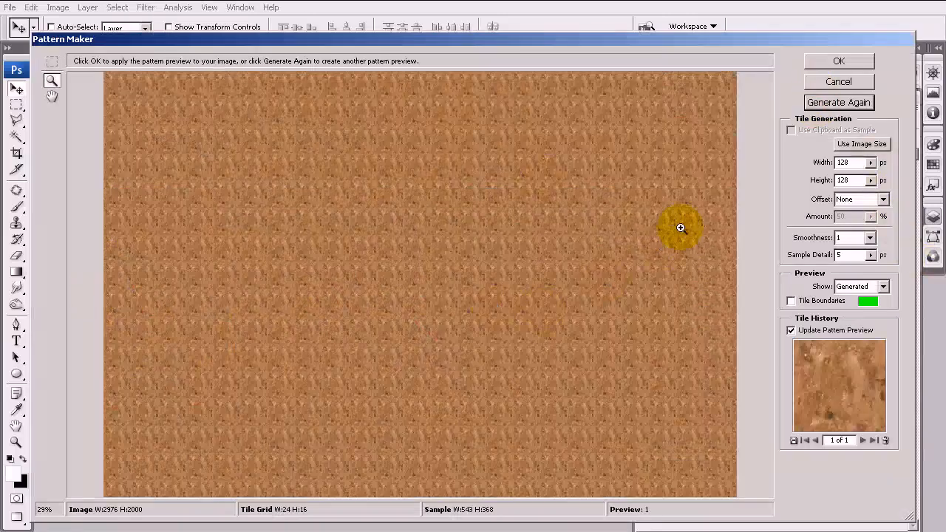
pyautogui.click(837, 61)
# Step: Distort the Copper copy layer's tiled pattern with the Wave filter
pyautogui.click(145, 7)
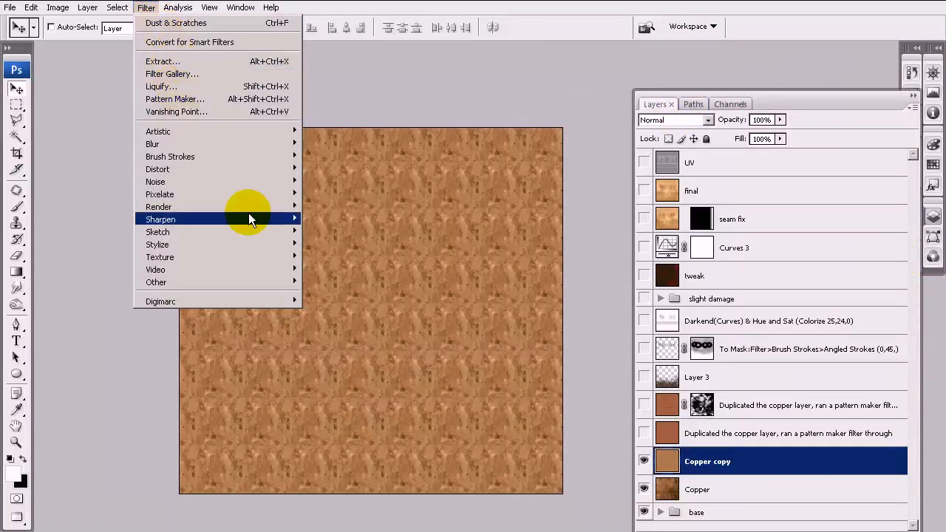
pyautogui.moveTo(290, 174)
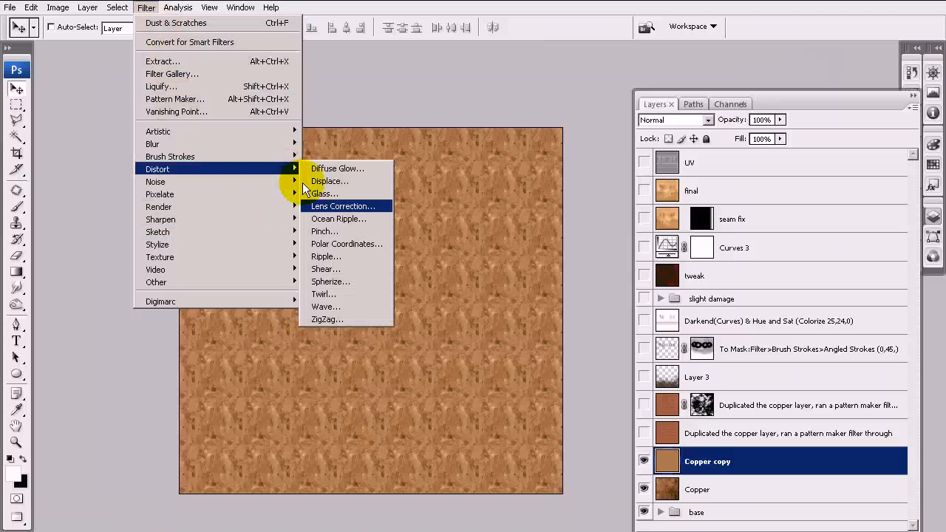
pyautogui.click(344, 305)
pyautogui.click(605, 133)
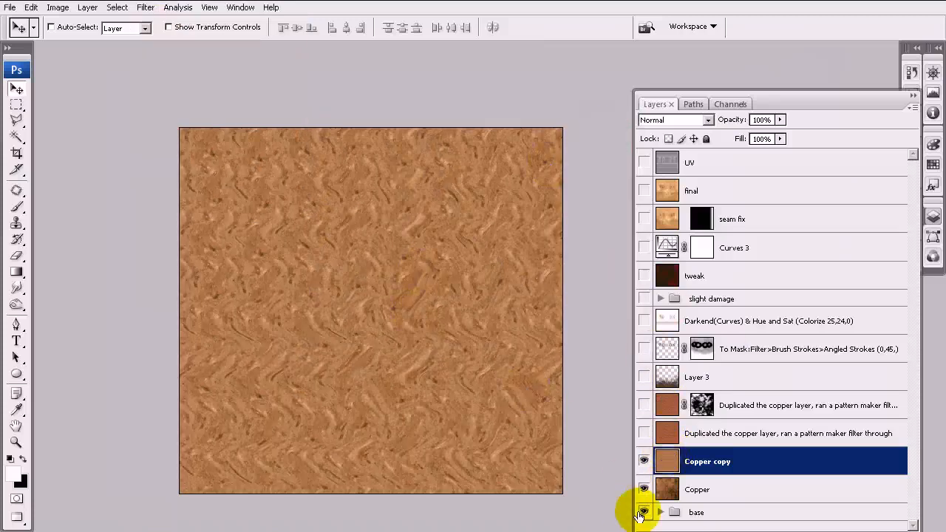
# Step: Show the unmasked pattern maker layer above Copper copy, and delete the Copper copy layer
pyautogui.click(644, 435)
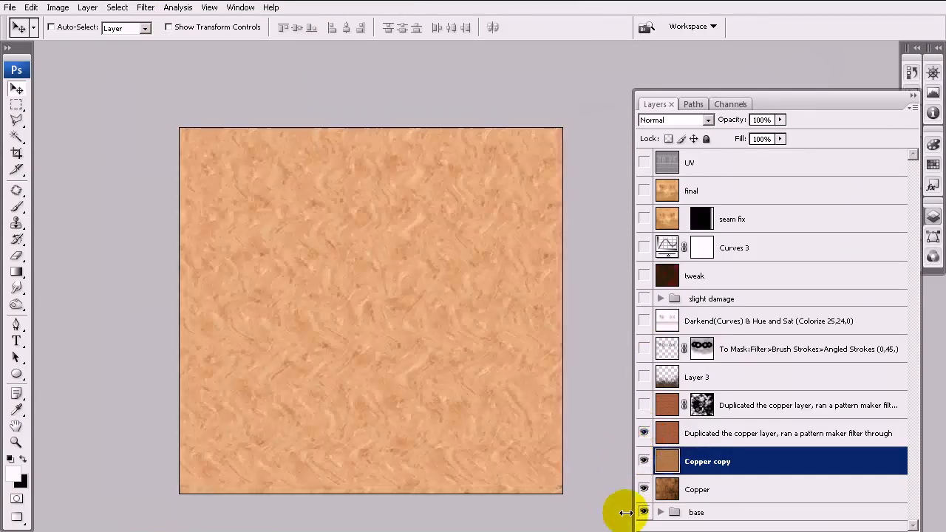
pyautogui.click(688, 433)
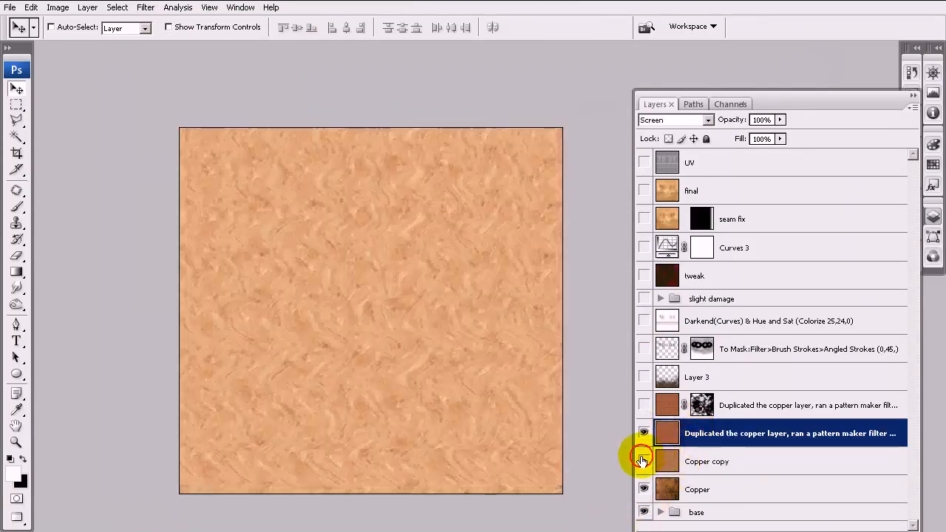
pyautogui.click(644, 459)
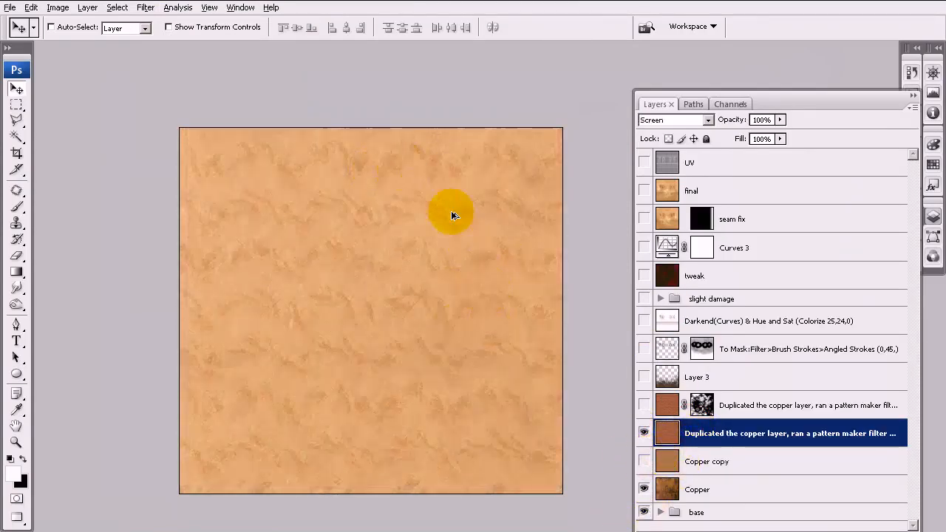
pyautogui.scroll(2, 444, 203)
pyautogui.moveTo(456, 270); pyautogui.dragTo(521, 301)
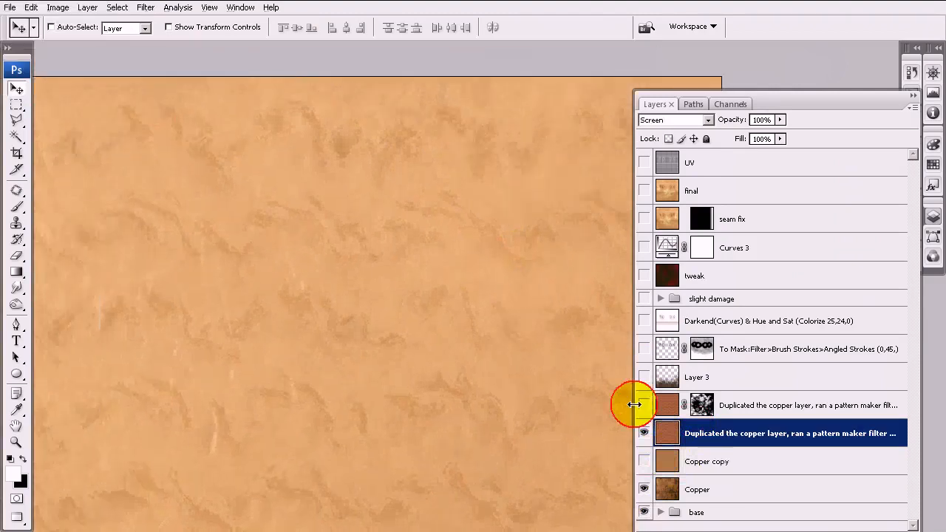
pyautogui.click(767, 461)
pyautogui.moveTo(880, 464); pyautogui.dragTo(899, 531)
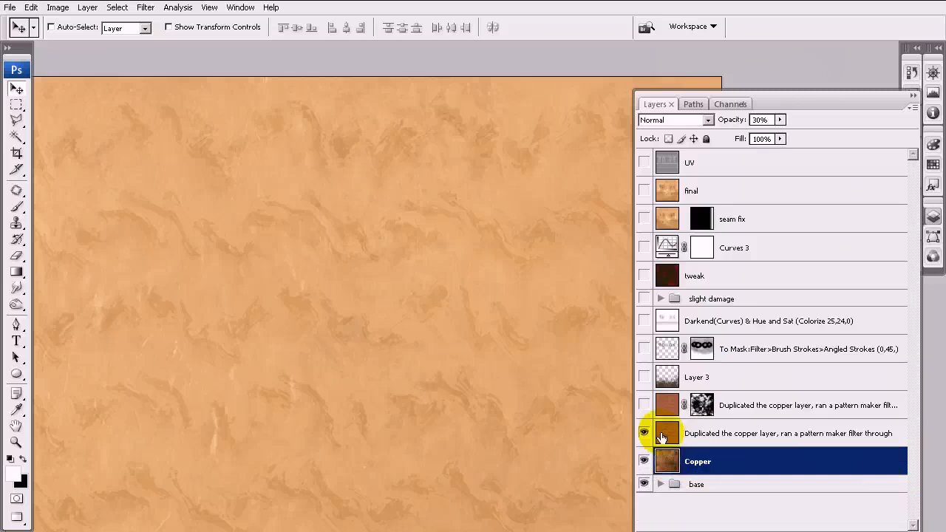
# Step: Show the masked pattern maker layer and select its layer mask
pyautogui.click(643, 405)
pyautogui.click(698, 408)
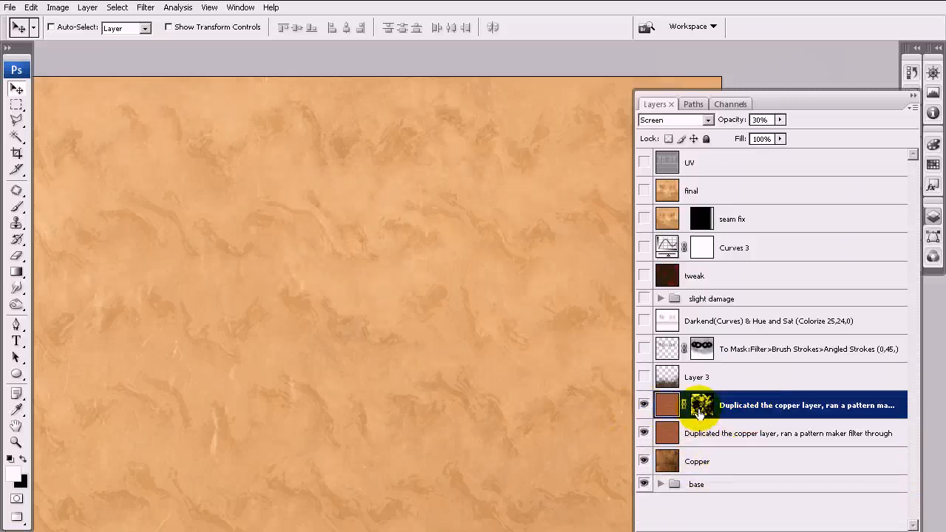
pyautogui.click(702, 411)
# Step: Pick the Brush tool and enlarge its textured brush to 800 px
pyautogui.click(22, 211)
pyautogui.press(']')
pyautogui.press(']')
pyautogui.press(']')
pyautogui.press(']')
pyautogui.press(']')
pyautogui.press(']')
pyautogui.press(']')
pyautogui.press(']')
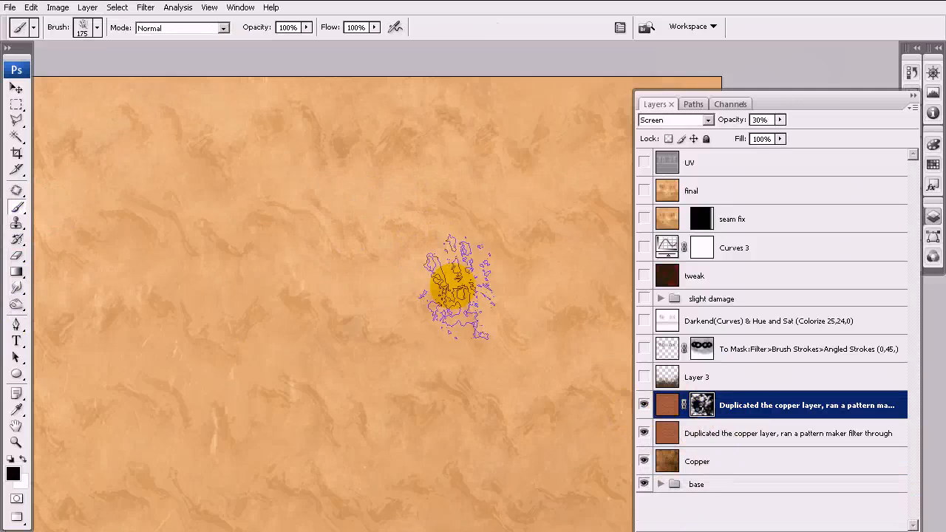
# Step: Show Layer 3 and select it with the whole texture in view
pyautogui.click(710, 375)
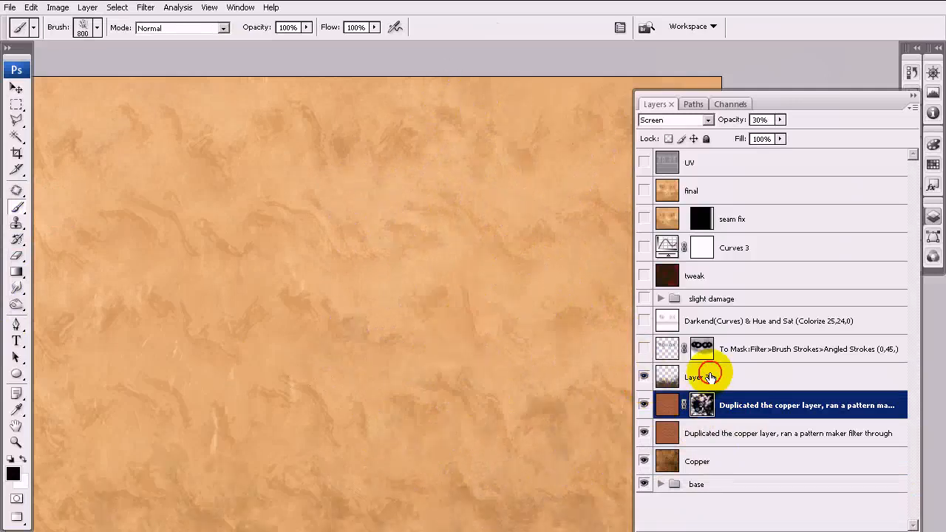
pyautogui.scroll(-5, 431, 382)
pyautogui.hotkey('alt', 'space')
pyautogui.moveTo(493, 465); pyautogui.dragTo(485, 379)
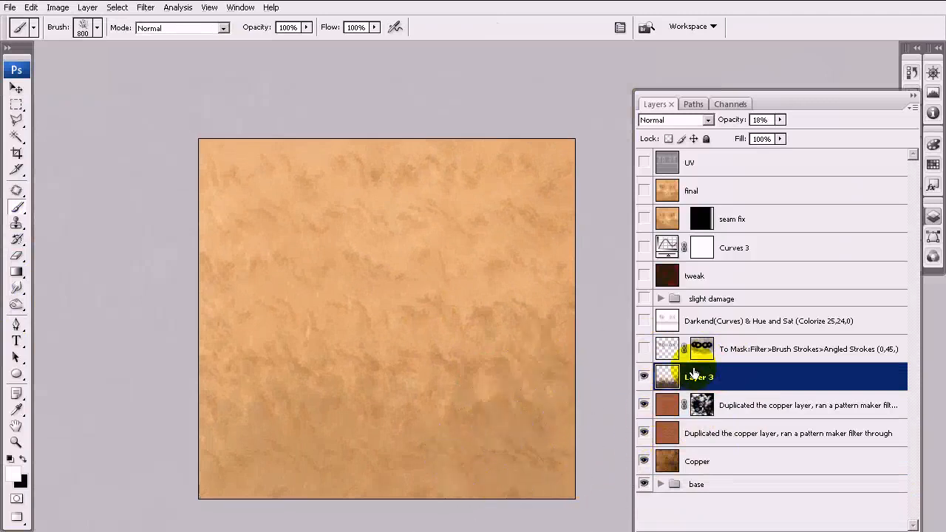
# Step: Try Layer 3 at 100% opacity, undo the change, and compare the texture with Layer 3 hidden and shown
pyautogui.moveTo(727, 120); pyautogui.dragTo(792, 121)
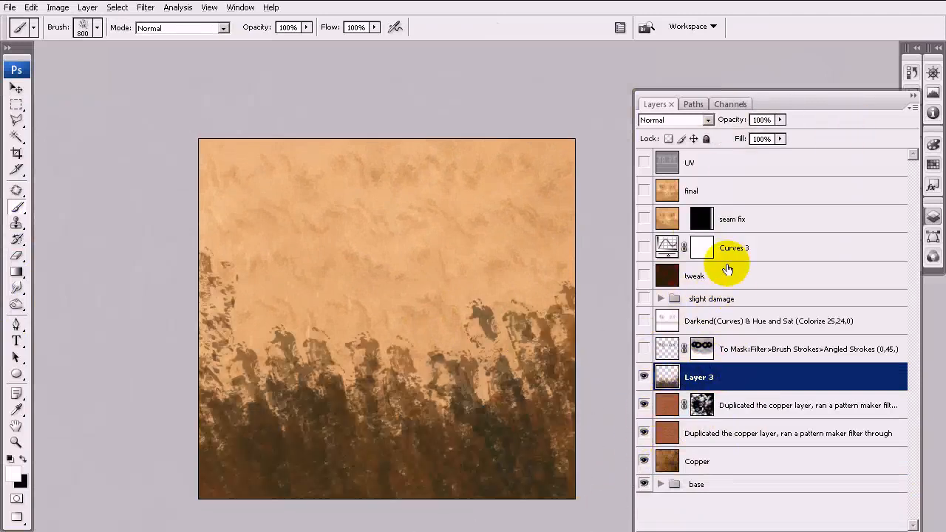
pyautogui.hotkey('ctrl', 'z')
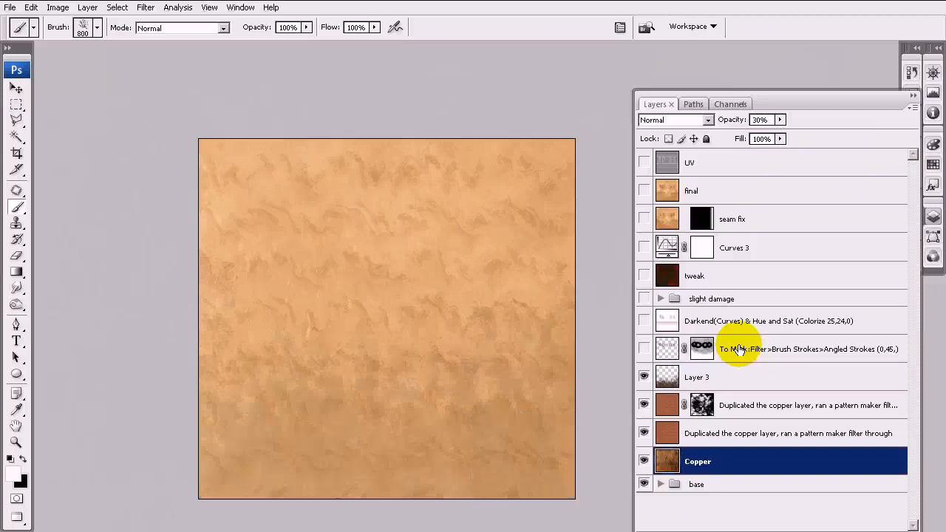
pyautogui.click(716, 380)
pyautogui.click(644, 376)
pyautogui.click(645, 377)
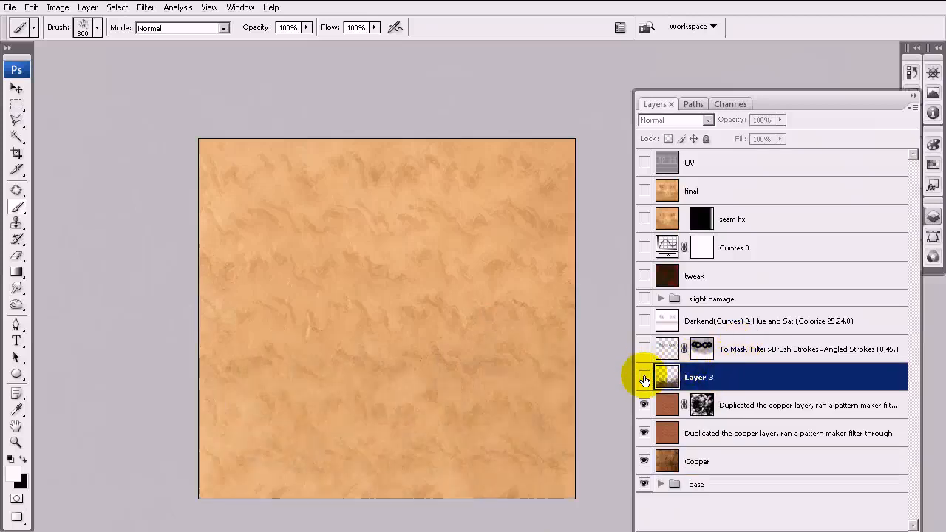
pyautogui.click(645, 377)
# Step: Examine the grenade fuse caps in the reference photo t97pair3.jpg, and return to fuse cap_Color.psd
pyautogui.click(241, 8)
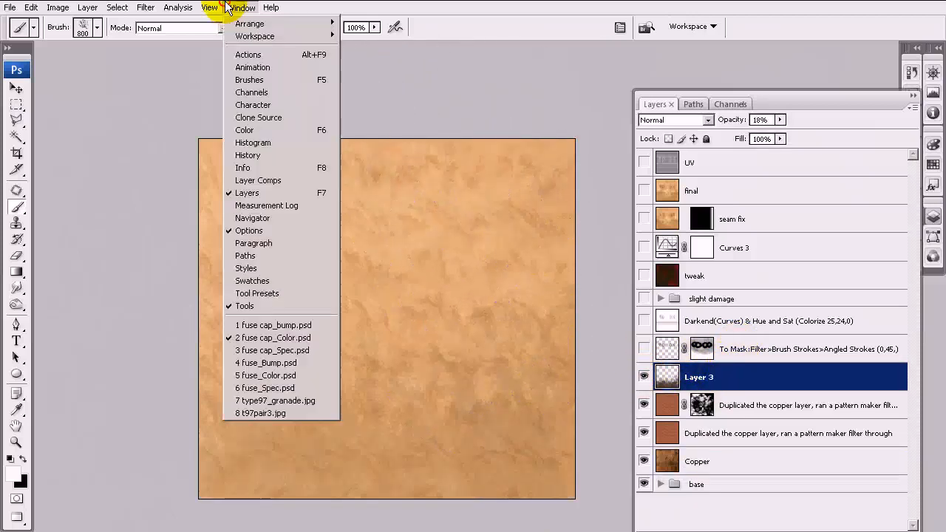
pyautogui.click(278, 412)
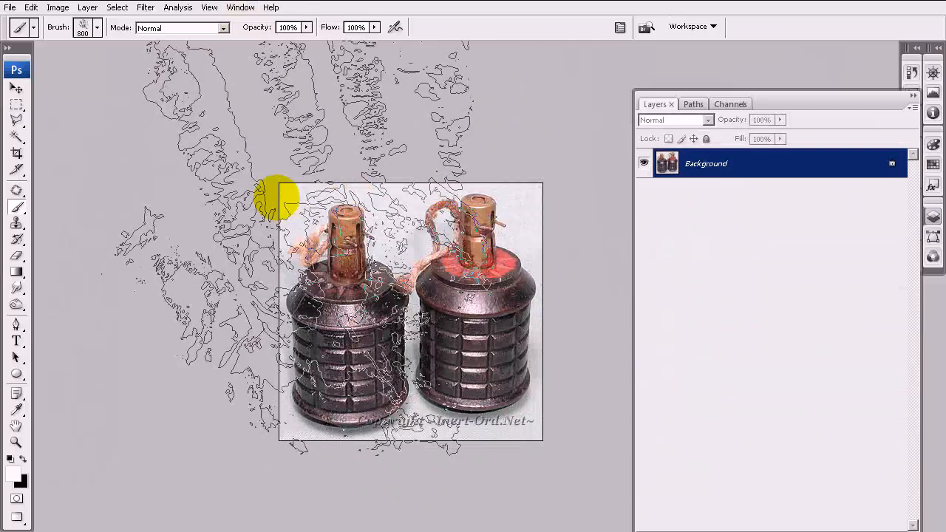
pyautogui.click(16, 88)
pyautogui.click(348, 282)
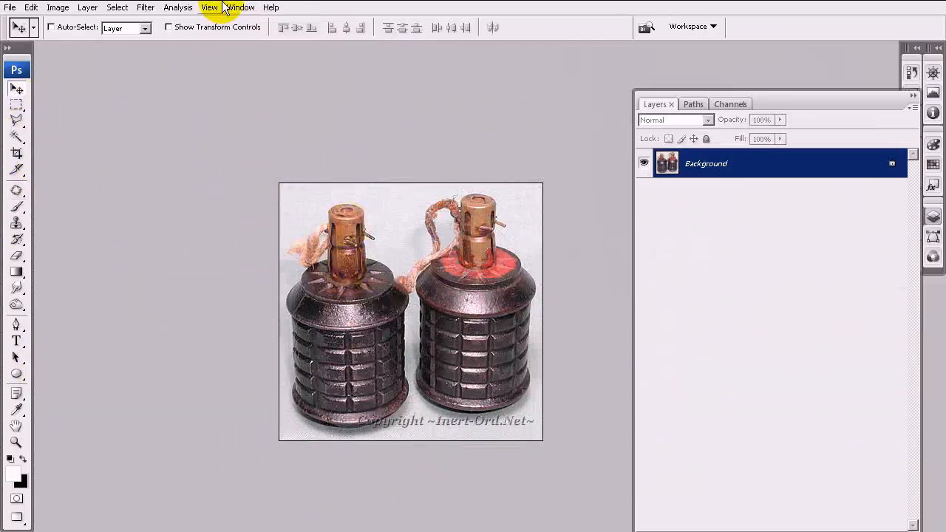
pyautogui.click(229, 8)
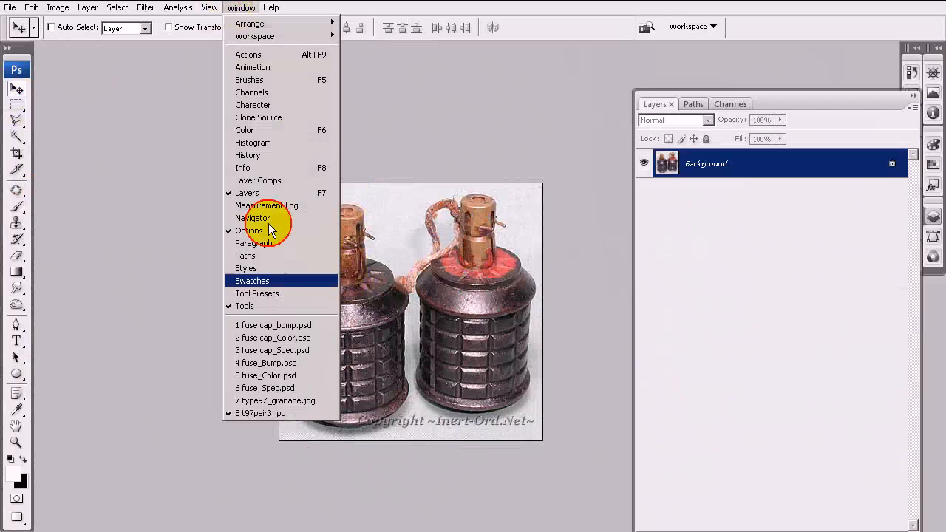
pyautogui.click(292, 338)
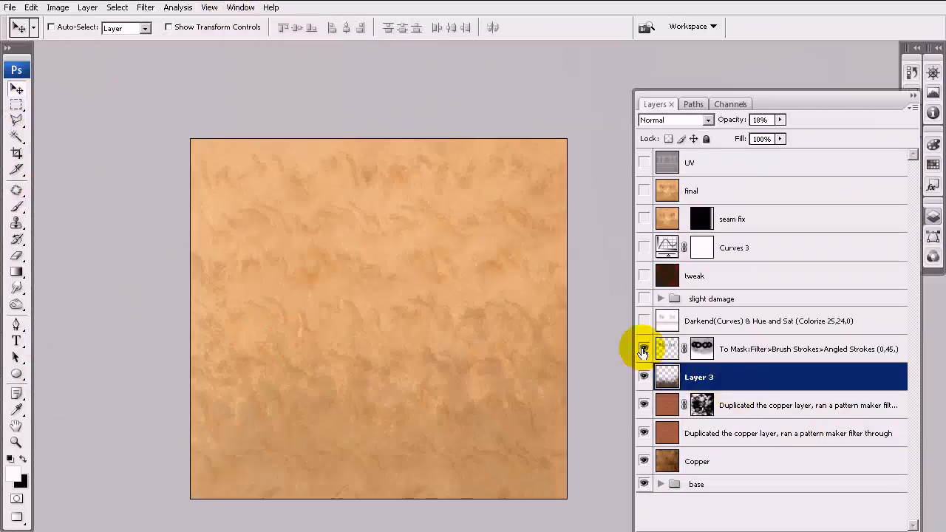
# Step: Show the Angled Strokes and Darkend layers, and check their placement against the UV layer's wireframe
pyautogui.click(644, 162)
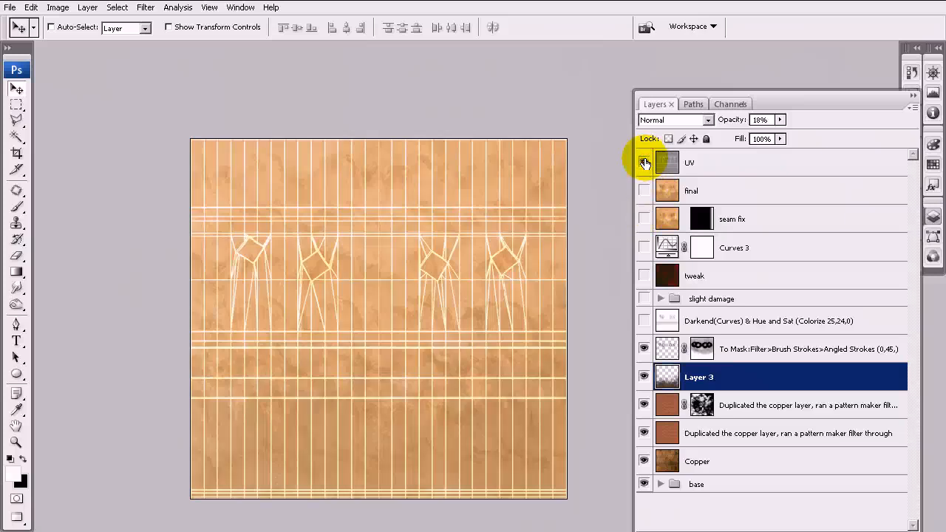
pyautogui.click(645, 321)
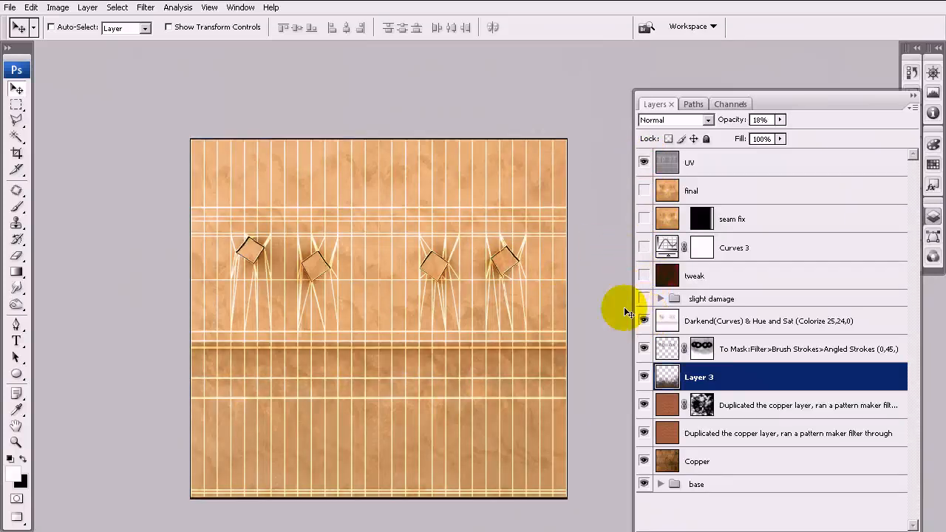
pyautogui.click(644, 163)
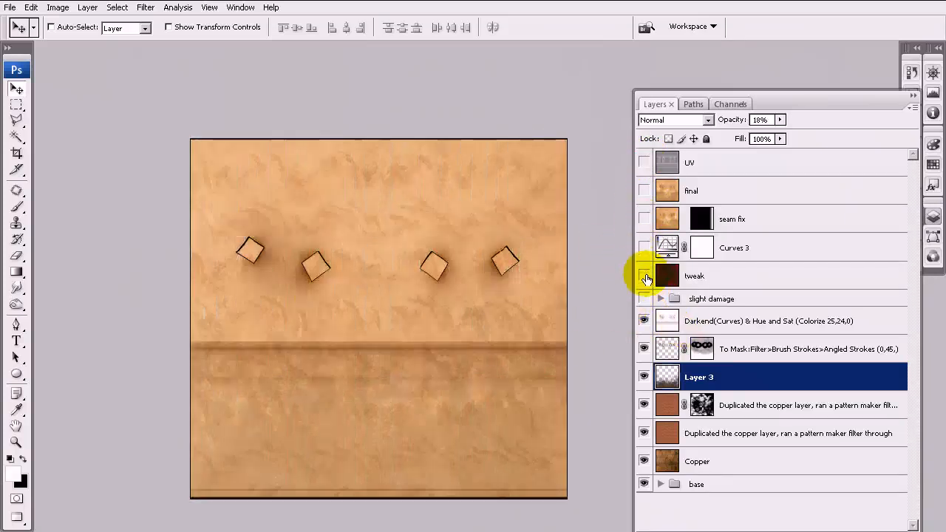
# Step: Select the Angled Strokes layer, hide the Darkend layer, and compare the texture with and without the Angled Strokes layer
pyautogui.click(722, 358)
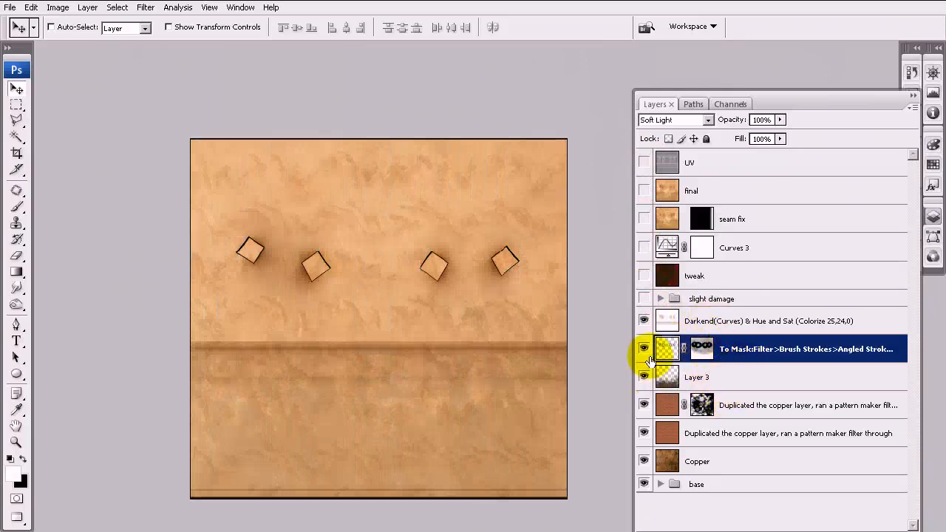
pyautogui.click(643, 321)
pyautogui.click(645, 349)
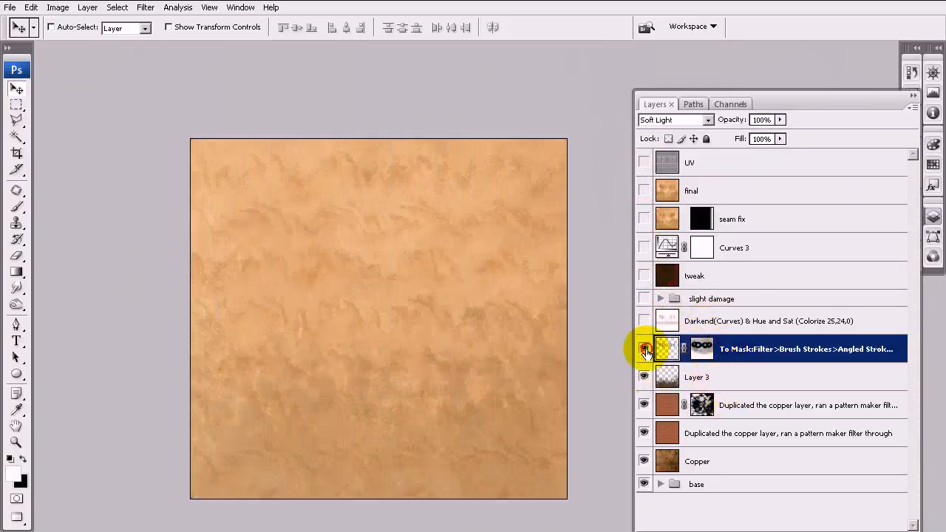
pyautogui.click(644, 350)
pyautogui.scroll(3, 486, 281)
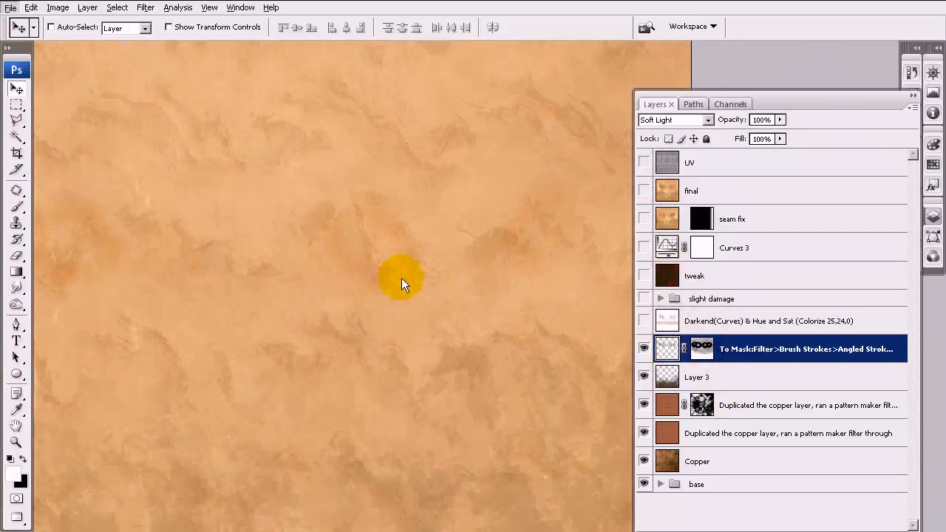
pyautogui.scroll(-4, 353, 252)
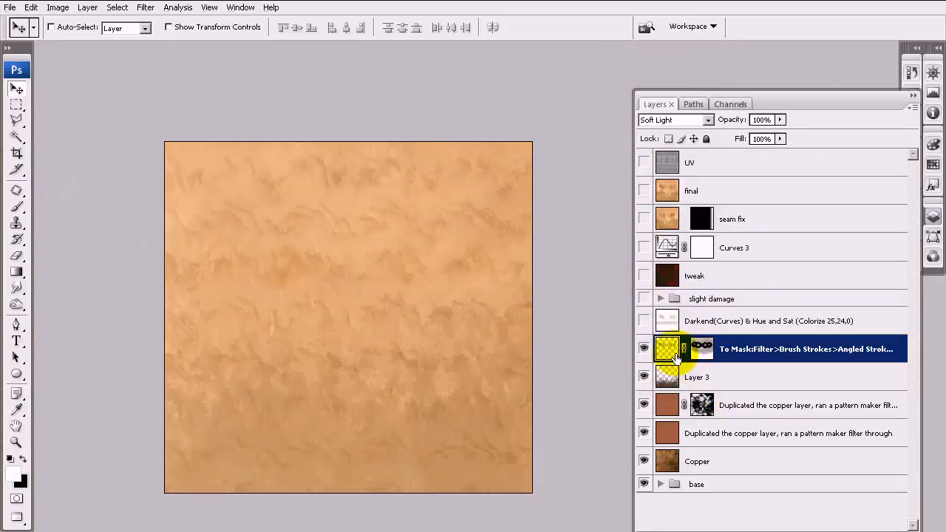
# Step: Load the Angled Strokes layer's contents as a selection to inspect the painted rings, and deselect with its mask active
pyautogui.moveTo(632, 348); pyautogui.dragTo(559, 349)
pyautogui.keyDown('ctrl'); pyautogui.click(593, 349); pyautogui.keyUp('ctrl')
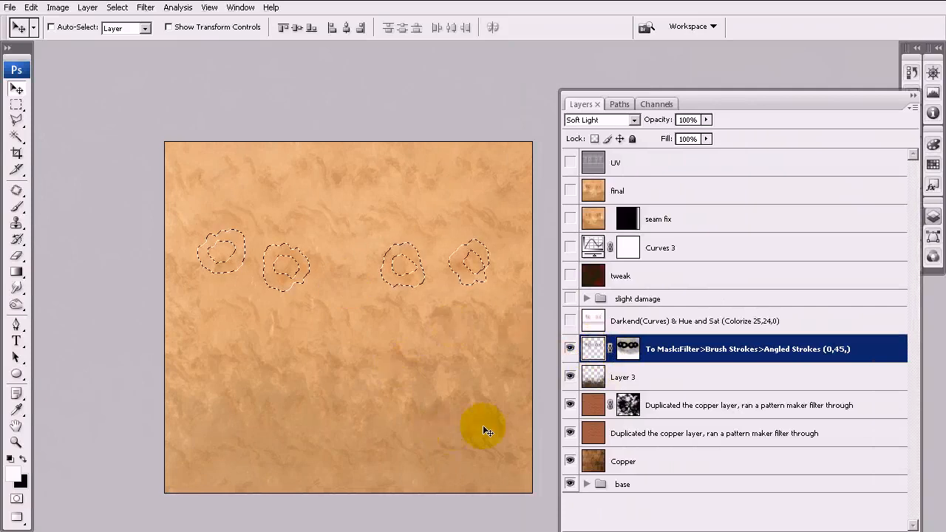
pyautogui.doubleClick(627, 349)
pyautogui.click(546, 213)
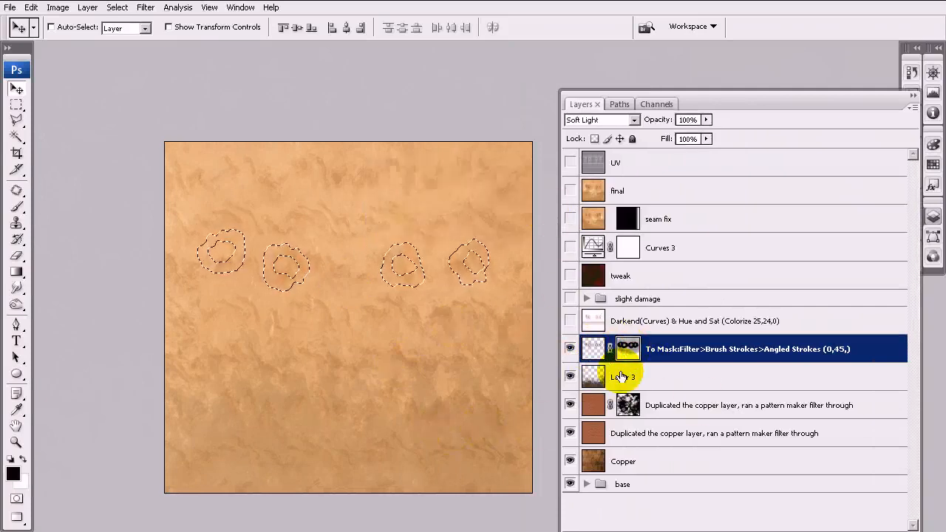
pyautogui.hotkey('ctrl', 'd')
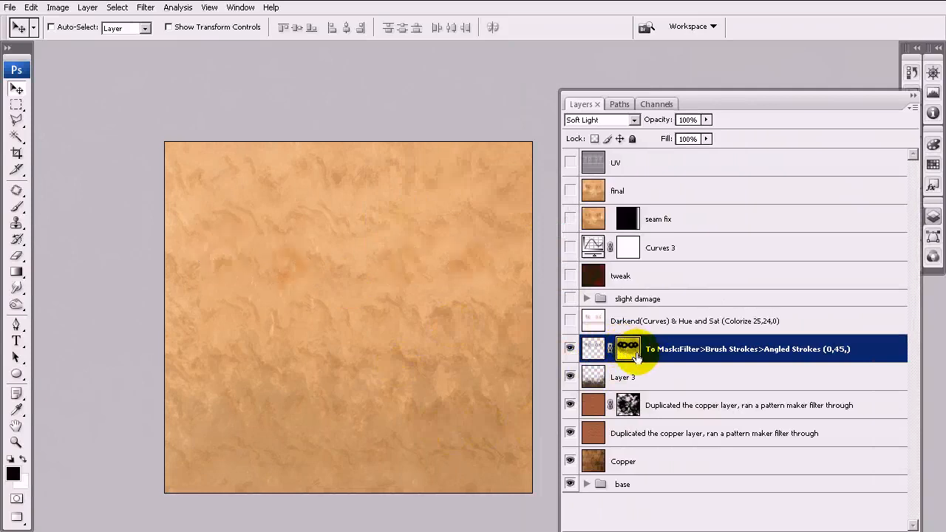
# Step: Apply the Angled Strokes filter to the Angled Strokes layer's mask with Direction Balance 50, Stroke Length 15 and Sharpness 3
pyautogui.click(600, 353)
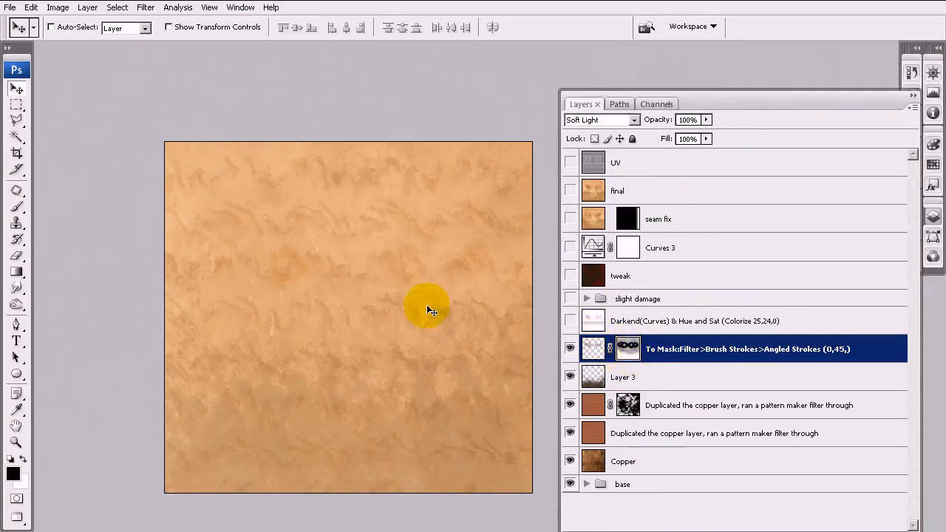
pyautogui.click(153, 8)
pyautogui.moveTo(276, 159)
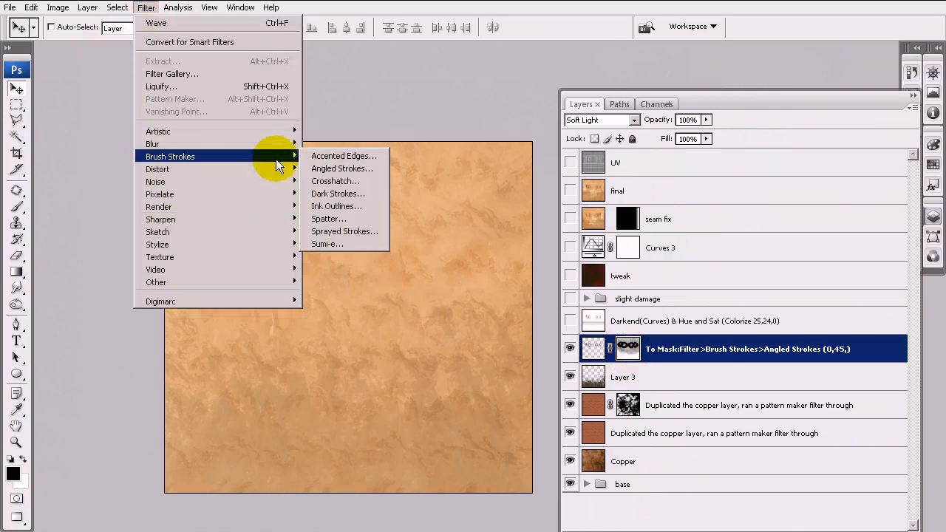
pyautogui.click(347, 169)
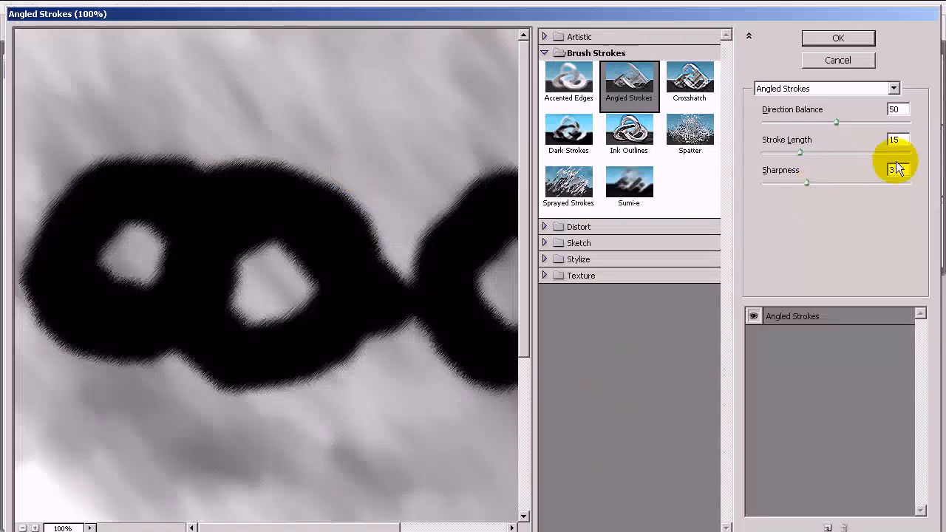
pyautogui.click(838, 38)
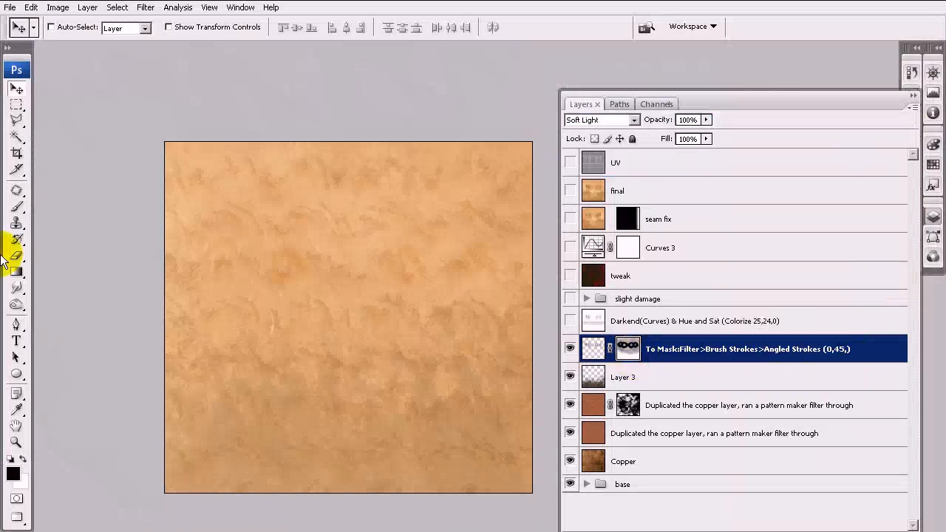
# Step: Activate the Brush tool, show the Darkend layer and set its blend mode to Normal
pyautogui.click(18, 208)
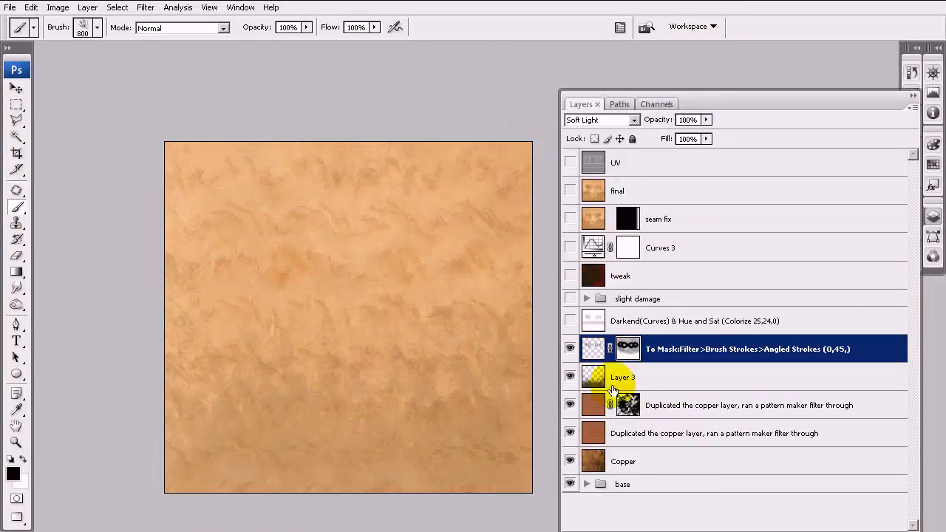
pyautogui.click(569, 322)
pyautogui.click(643, 323)
pyautogui.press('x')
pyautogui.click(619, 120)
pyautogui.click(621, 139)
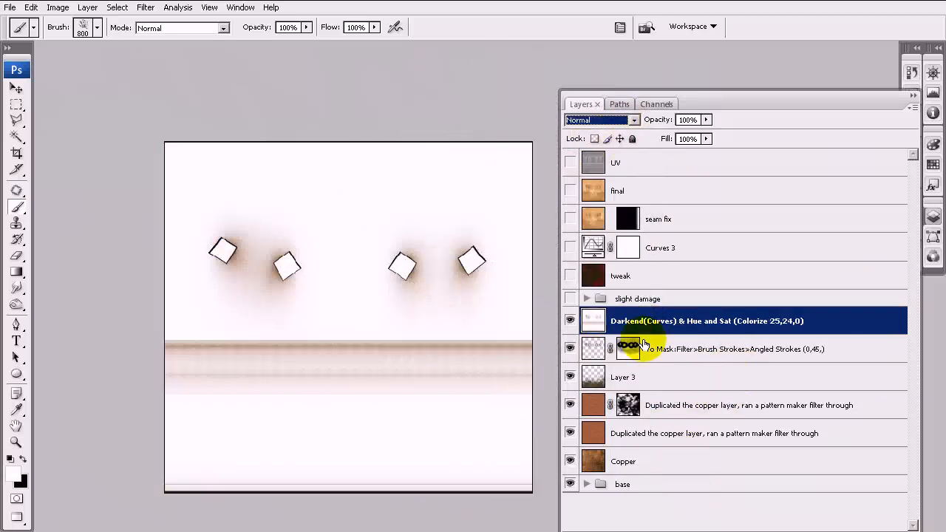
# Step: Try a Curves adjustment above the Darkend layer, with points at input 59, output 94 and input 200, output 166
pyautogui.click(804, 526)
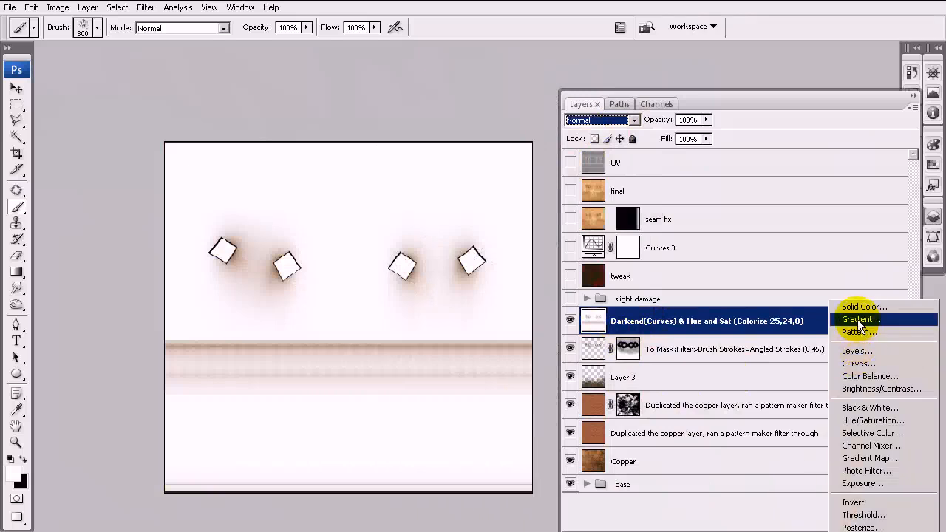
pyautogui.click(859, 362)
pyautogui.moveTo(622, 264); pyautogui.dragTo(618, 243)
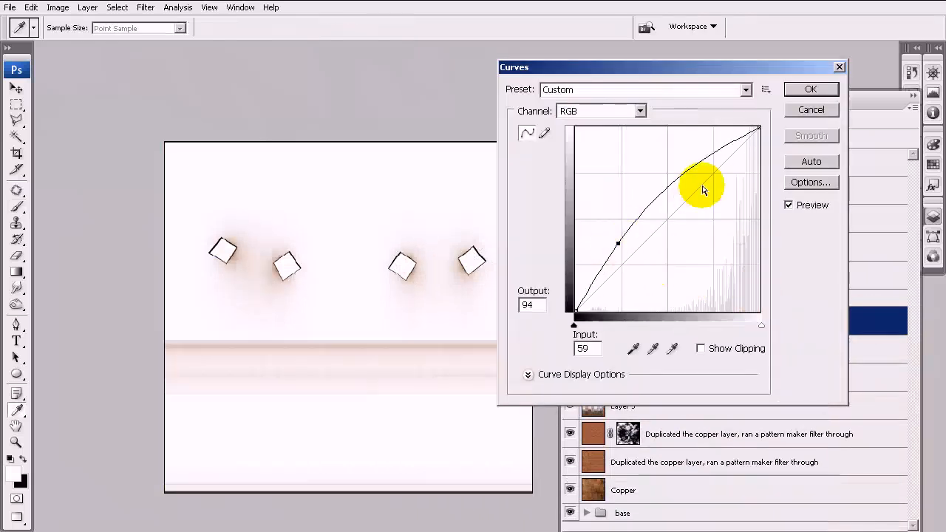
pyautogui.moveTo(717, 204); pyautogui.dragTo(718, 191)
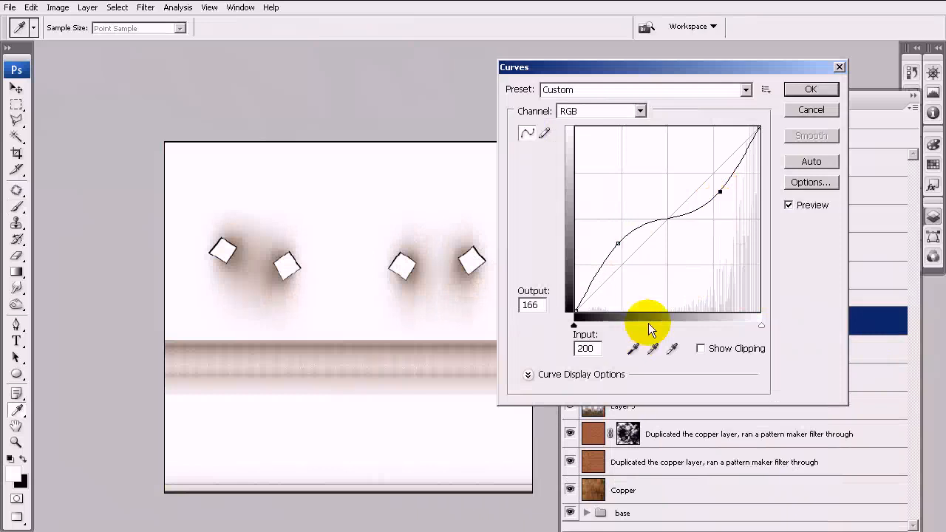
pyautogui.click(809, 110)
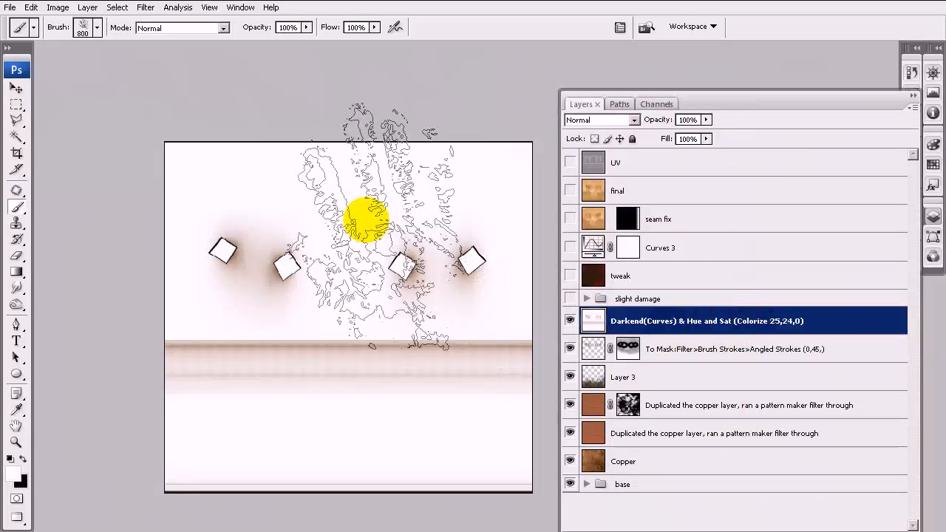
# Step: Try colorizing the Darkend layer through Hue/Saturation with Hue 25 and Saturation 24
pyautogui.hotkey('ctrl', 'u')
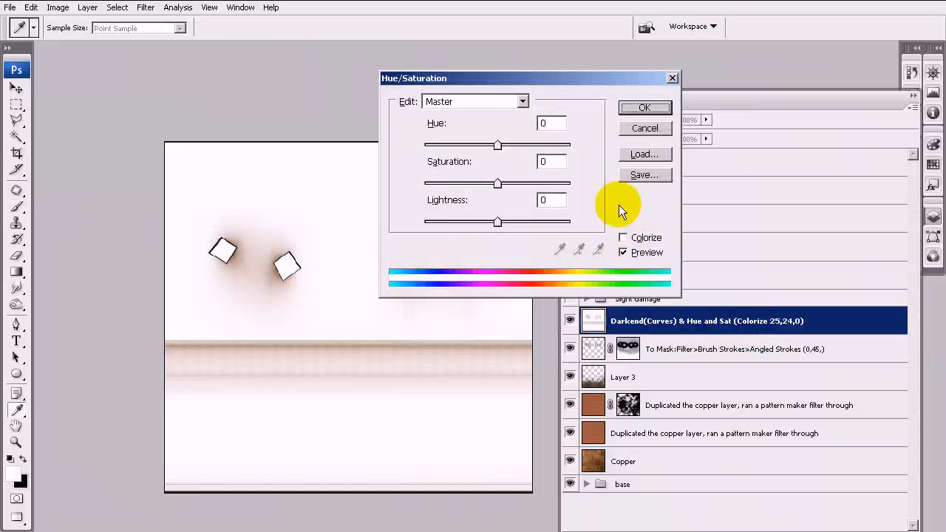
pyautogui.click(635, 233)
pyautogui.moveTo(423, 145)
pyautogui.mouseDown()
pyautogui.moveTo(465, 146)
pyautogui.moveTo(434, 141)
pyautogui.mouseUp()
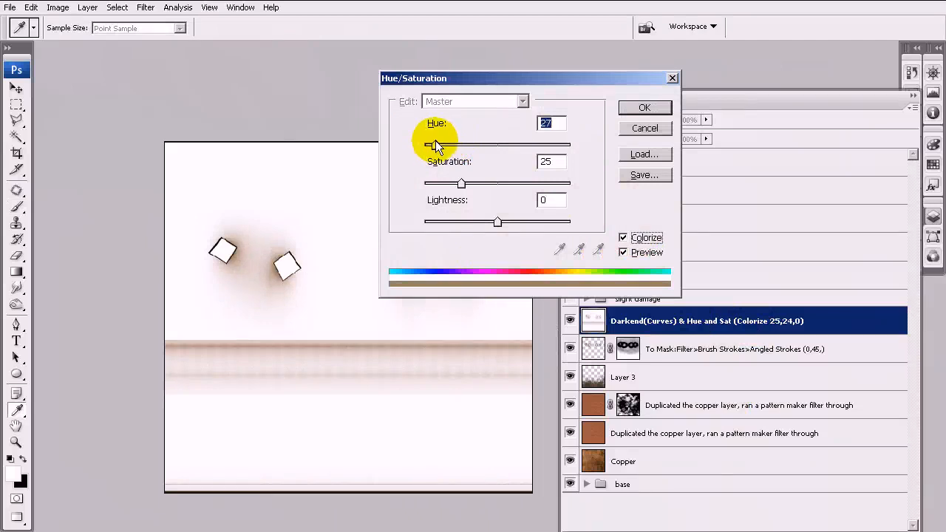
pyautogui.write('25')
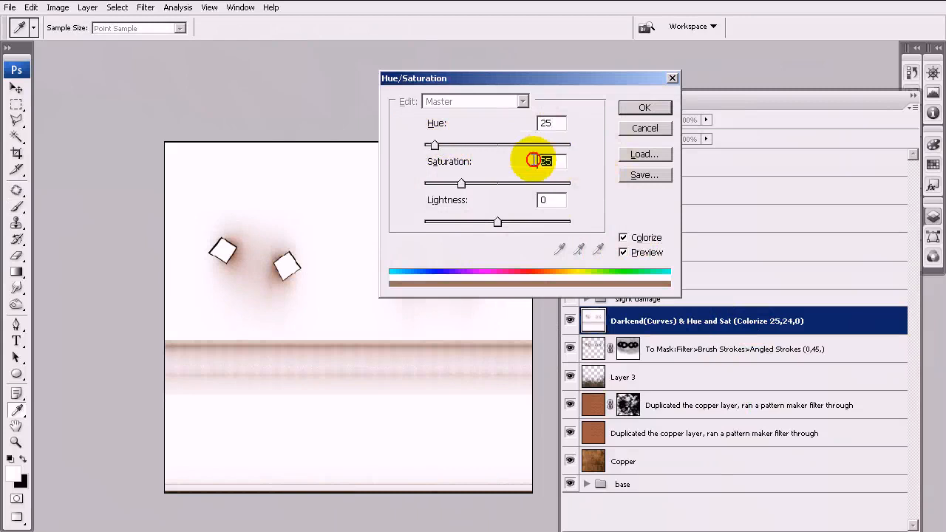
pyautogui.press('Tab')
pyautogui.write('24')
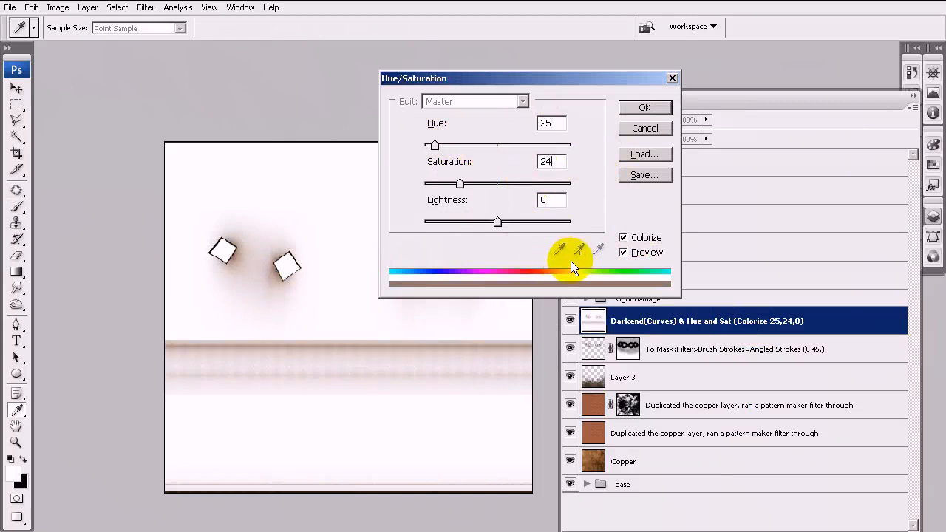
pyautogui.click(645, 129)
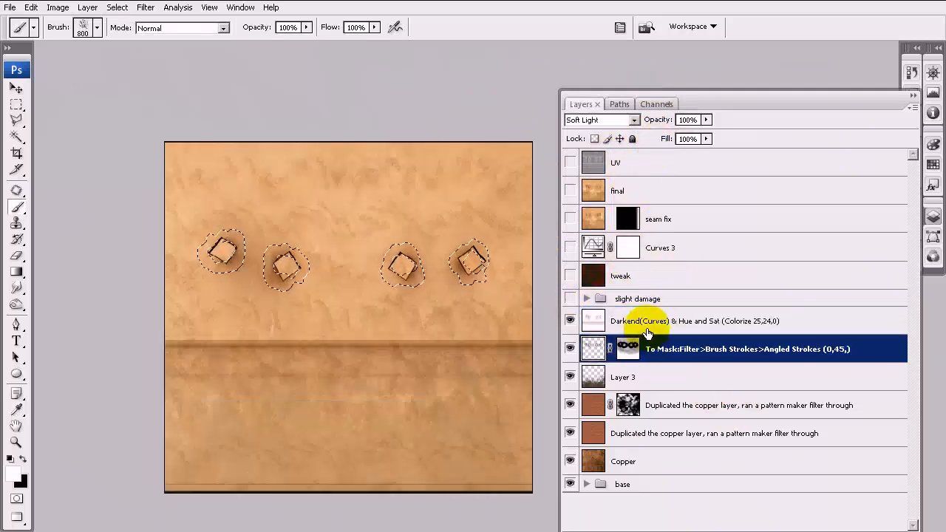
# Step: Clear the selection around the four square holes and select the Darkend layer with the Move tool active
pyautogui.hotkey('ctrl', 'd')
pyautogui.click(644, 321)
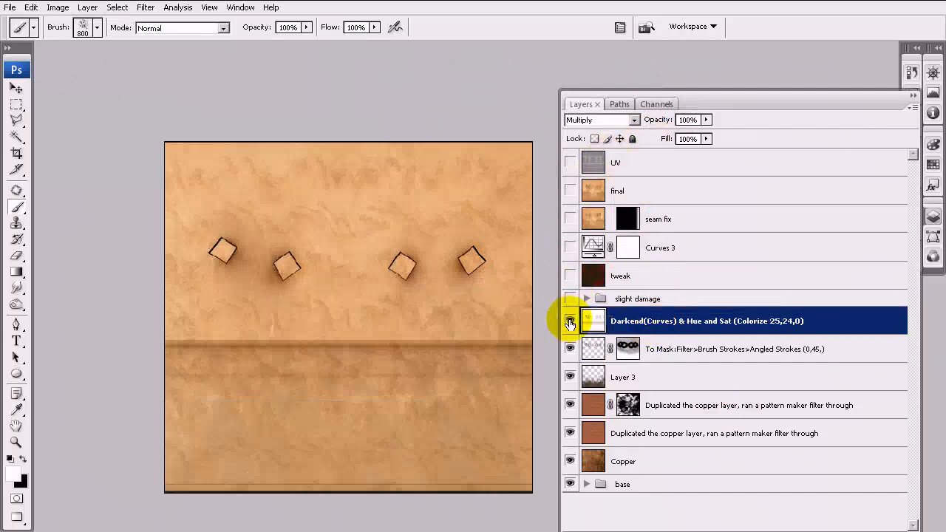
pyautogui.click(16, 88)
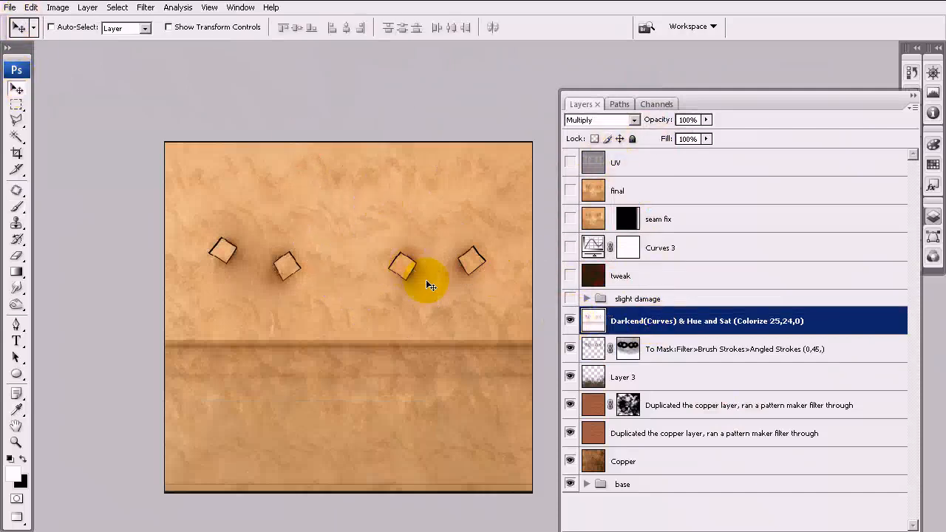
# Step: Show the slight damage group, expand it and select its random (soft) layer
pyautogui.click(570, 299)
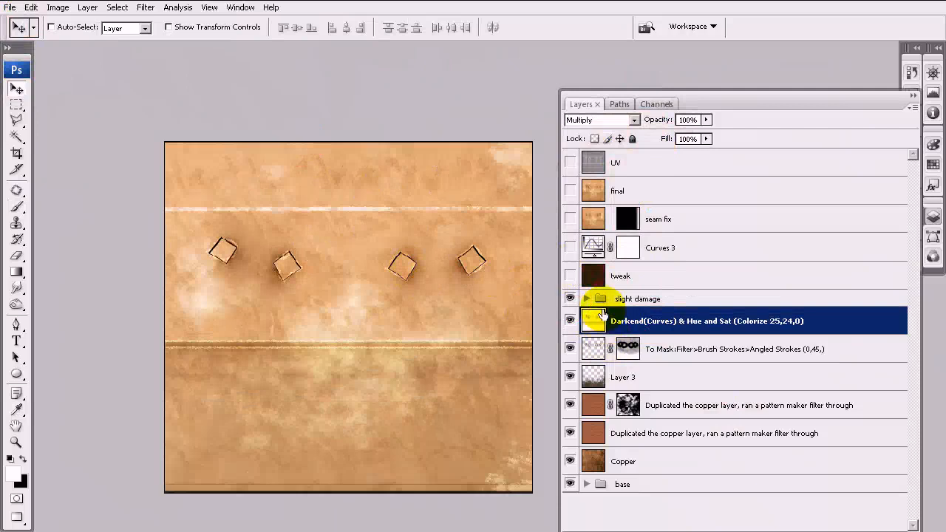
pyautogui.click(587, 300)
pyautogui.moveTo(383, 289)
pyautogui.mouseDown()
pyautogui.moveTo(382, 302)
pyautogui.moveTo(385, 263)
pyautogui.moveTo(378, 275)
pyautogui.mouseUp()
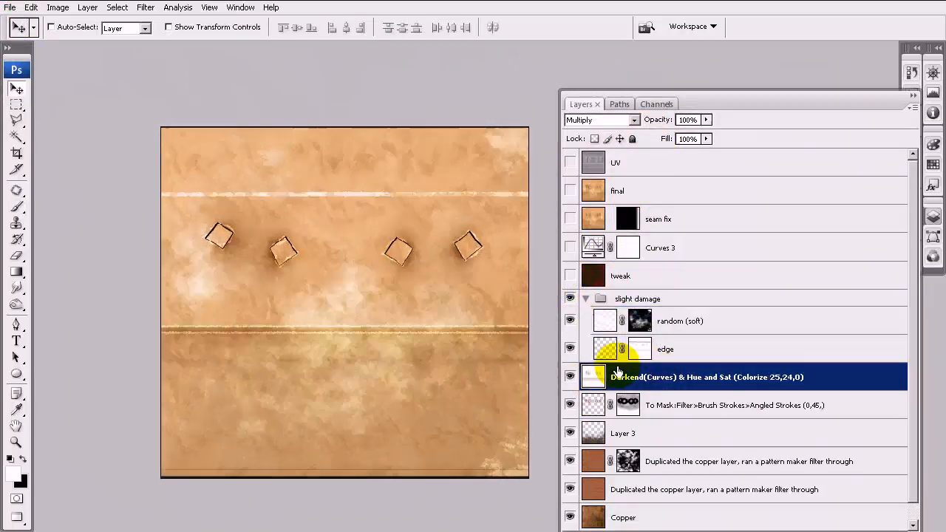
pyautogui.click(660, 324)
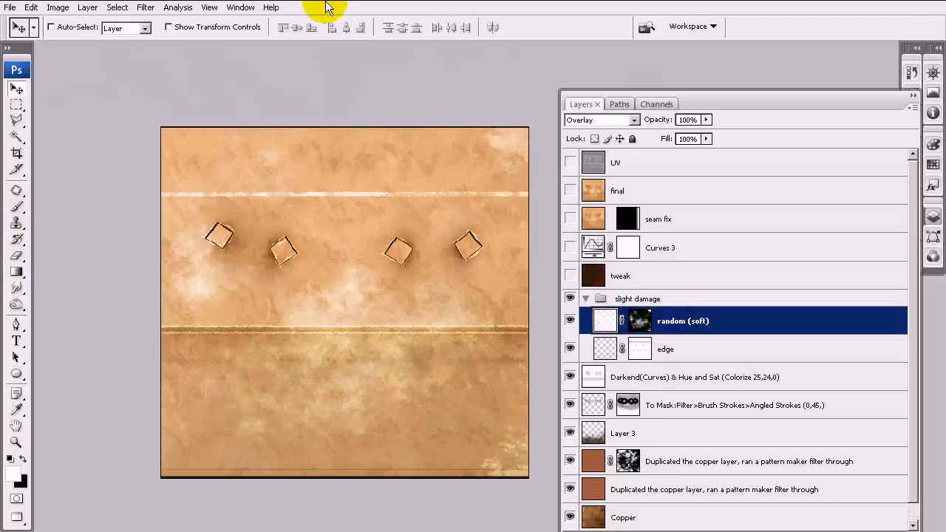
# Step: Check the fuse caps in the reference photo t97pair3.jpg, and return to fuse cap_Color.psd
pyautogui.click(241, 7)
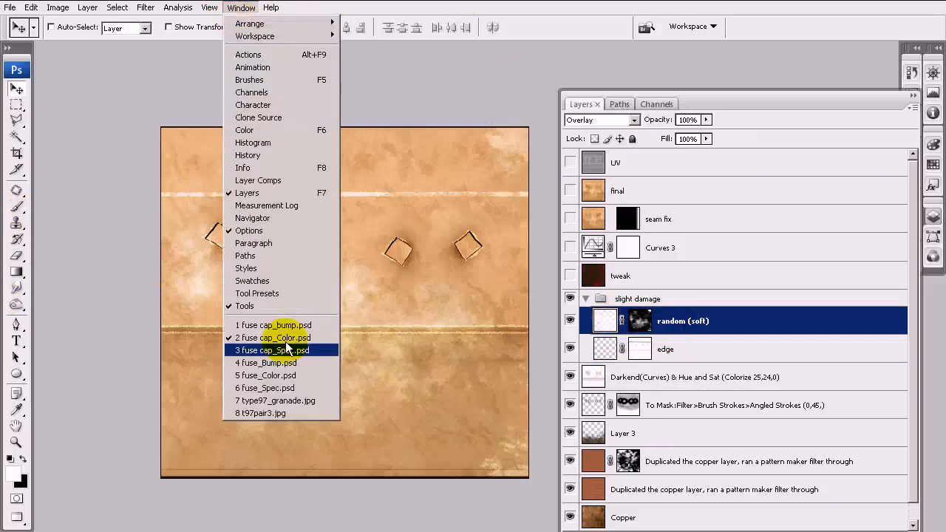
pyautogui.click(288, 413)
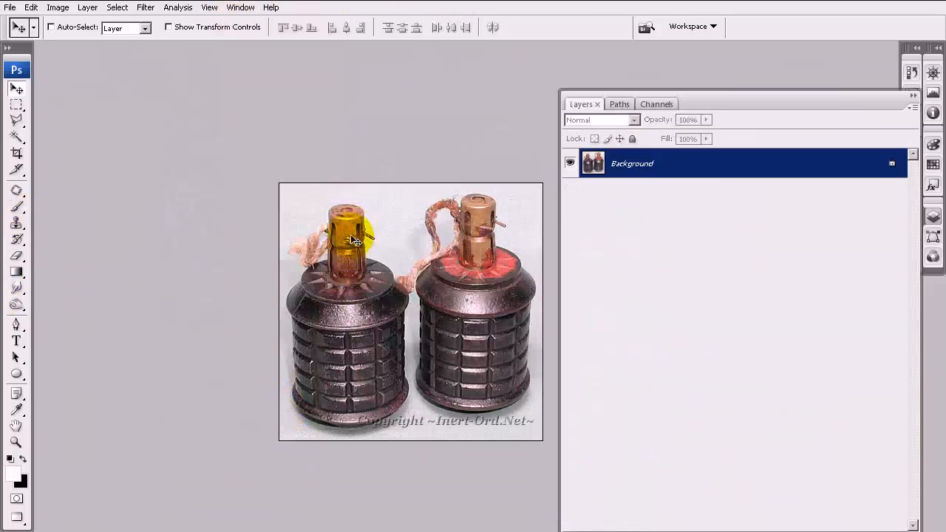
pyautogui.click(241, 7)
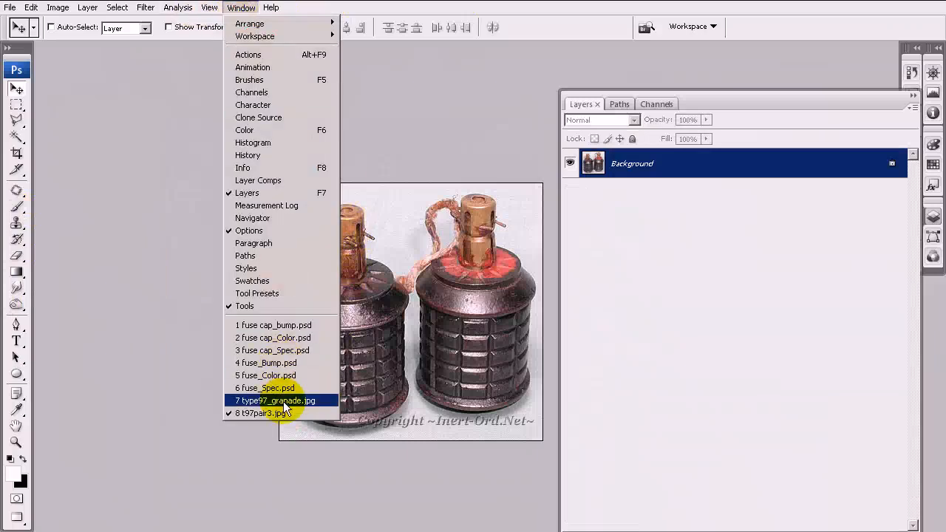
pyautogui.click(293, 339)
# Step: Activate the Brush tool and display the random (soft) layer's mask on its own, without the color channels
pyautogui.click(16, 206)
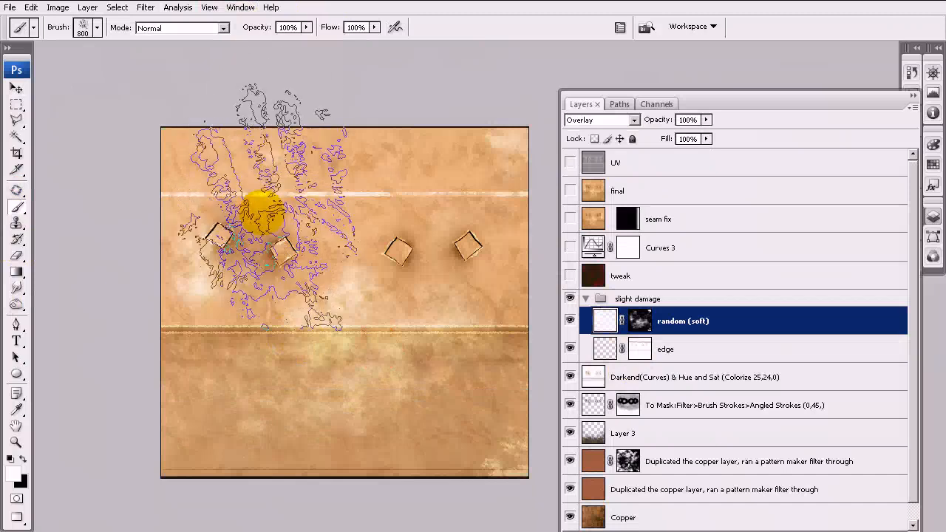
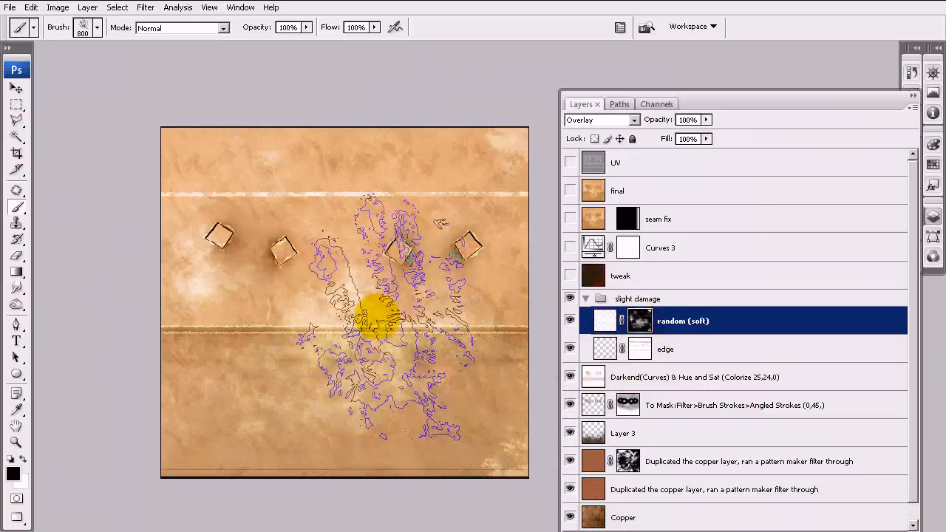
pyautogui.click(657, 104)
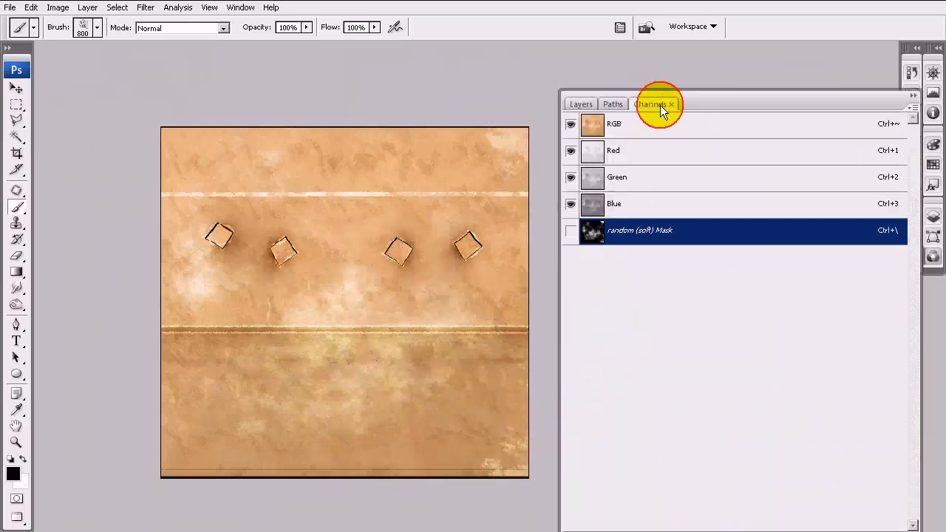
pyautogui.click(569, 232)
pyautogui.click(571, 124)
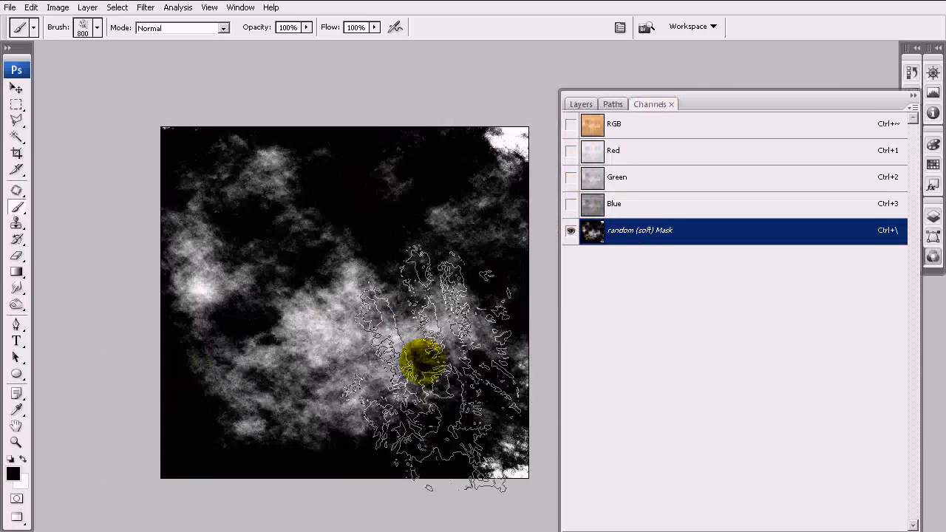
# Step: Fill the random (soft) mask with the Clouds render filter
pyautogui.click(146, 7)
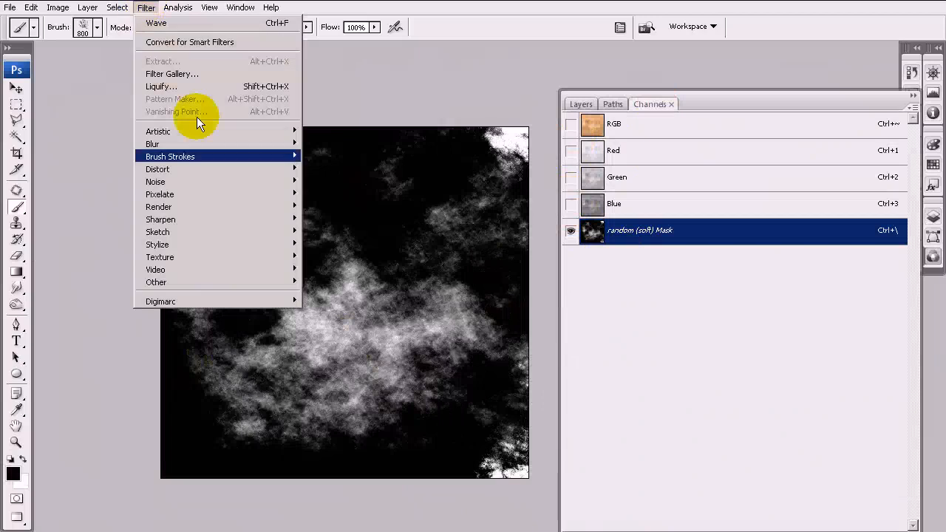
pyautogui.moveTo(275, 183)
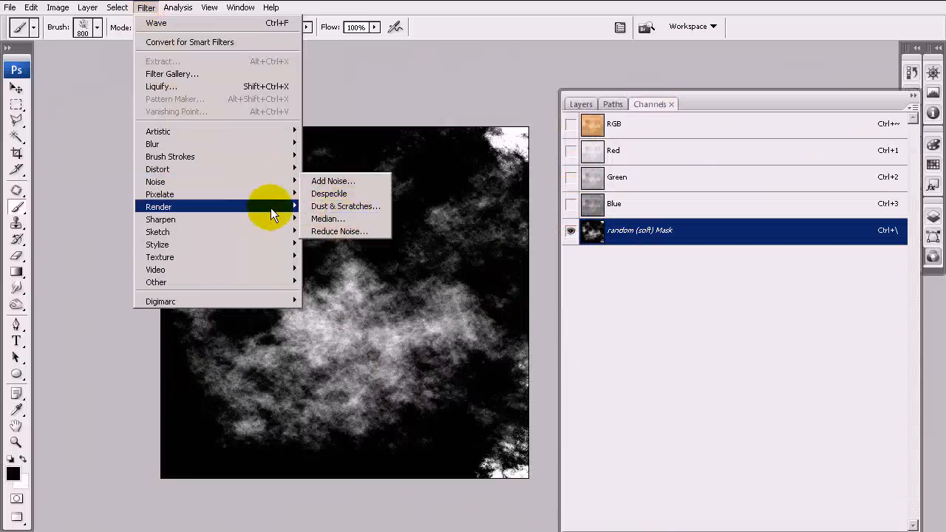
pyautogui.moveTo(275, 207)
pyautogui.click(352, 210)
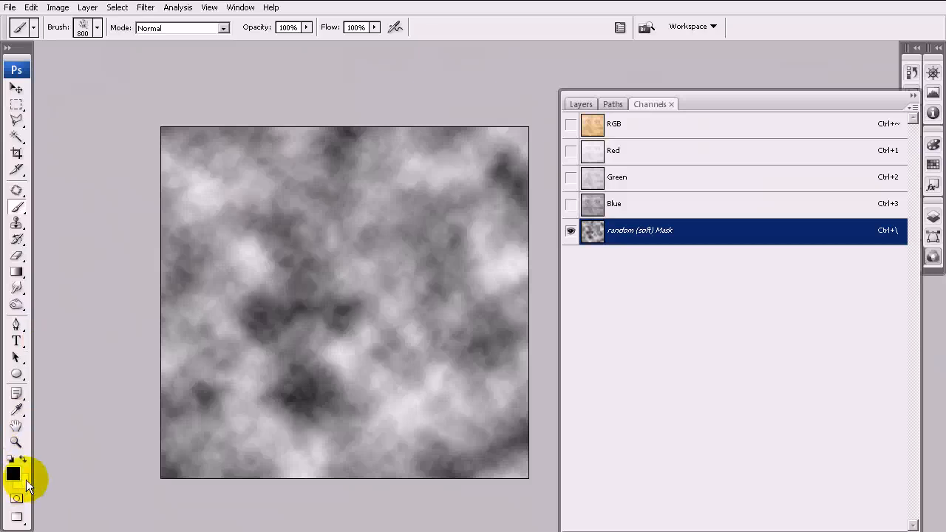
# Step: Try fading the Clouds filter on the random (soft) mask with the Multiply mode at 100% opacity
pyautogui.click(31, 8)
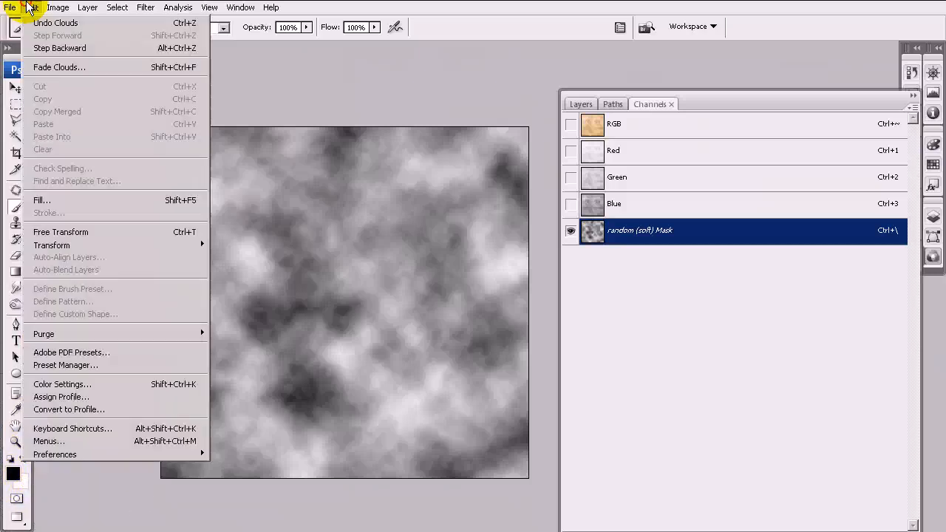
pyautogui.click(46, 67)
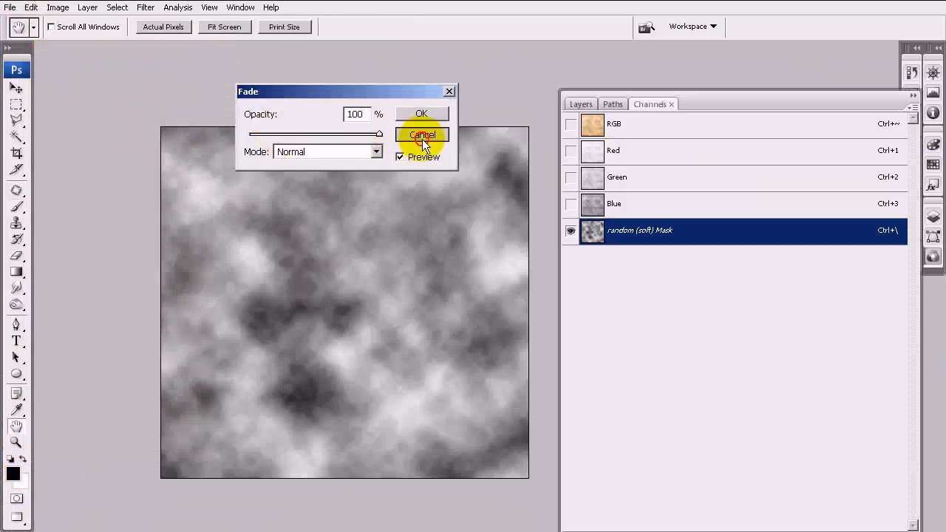
pyautogui.click(422, 136)
pyautogui.click(32, 9)
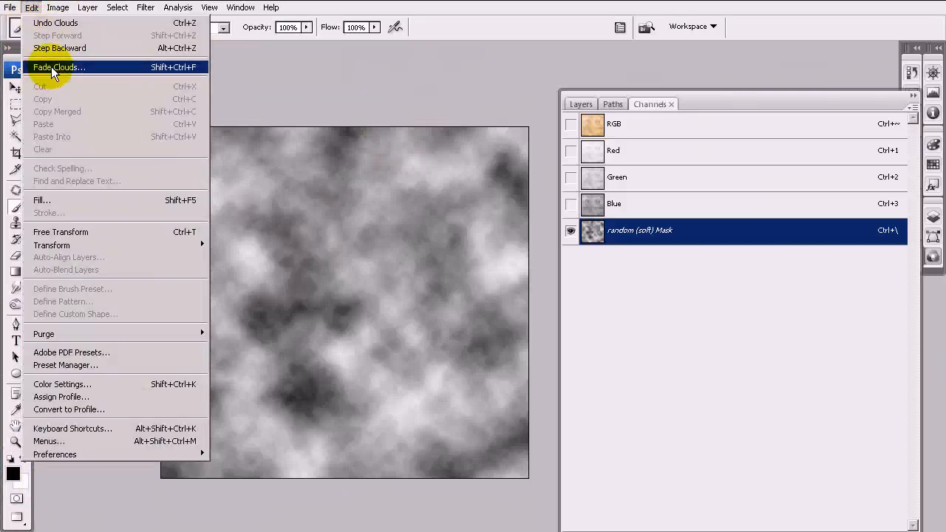
pyautogui.click(54, 68)
pyautogui.click(356, 152)
pyautogui.click(323, 213)
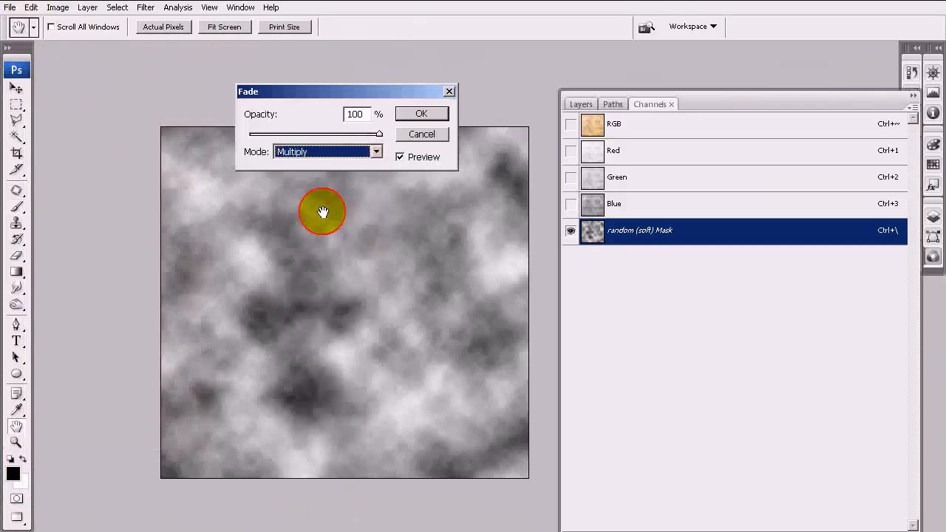
pyautogui.click(420, 135)
pyautogui.press('b')
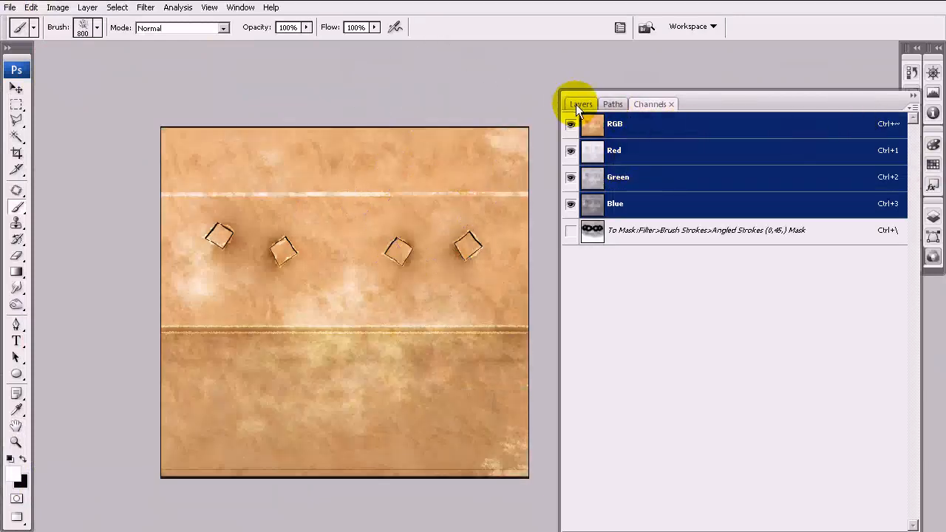
# Step: Select the random (soft) layer's mask and display it on its own, without the color channels
pyautogui.click(577, 103)
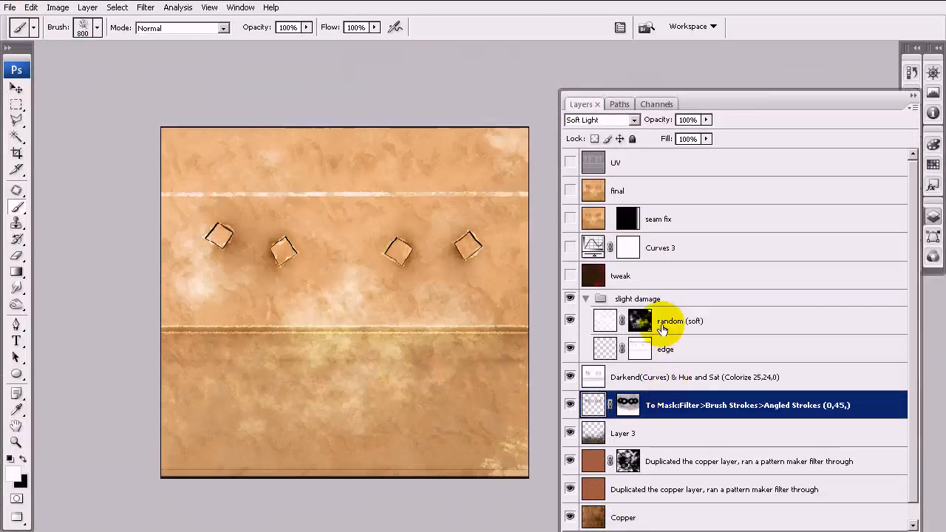
pyautogui.click(640, 323)
pyautogui.click(655, 104)
pyautogui.click(571, 230)
pyautogui.click(571, 124)
# Step: Try a Levels adjustment on the random (soft) mask with midtones at 0.92 and white input at 188, and return to the full-color view
pyautogui.hotkey('ctrl', 'l')
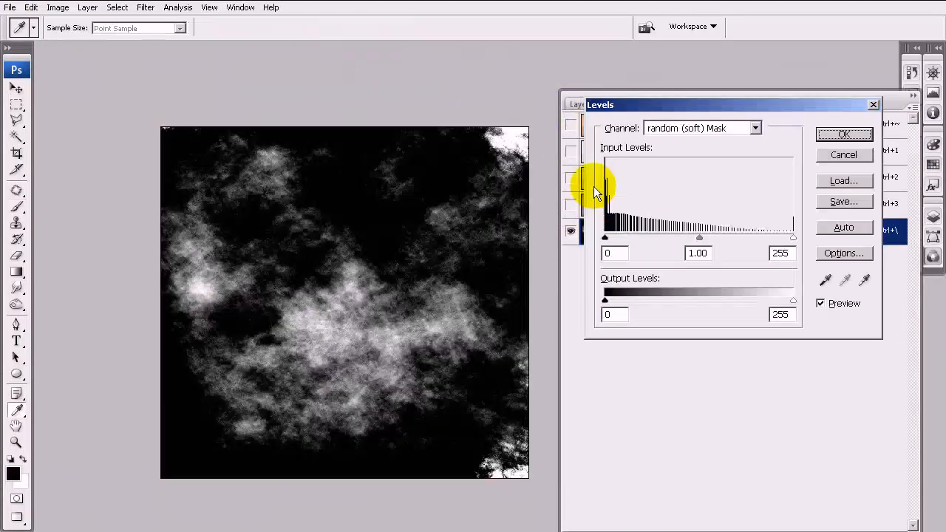
pyautogui.moveTo(695, 237); pyautogui.dragTo(656, 237)
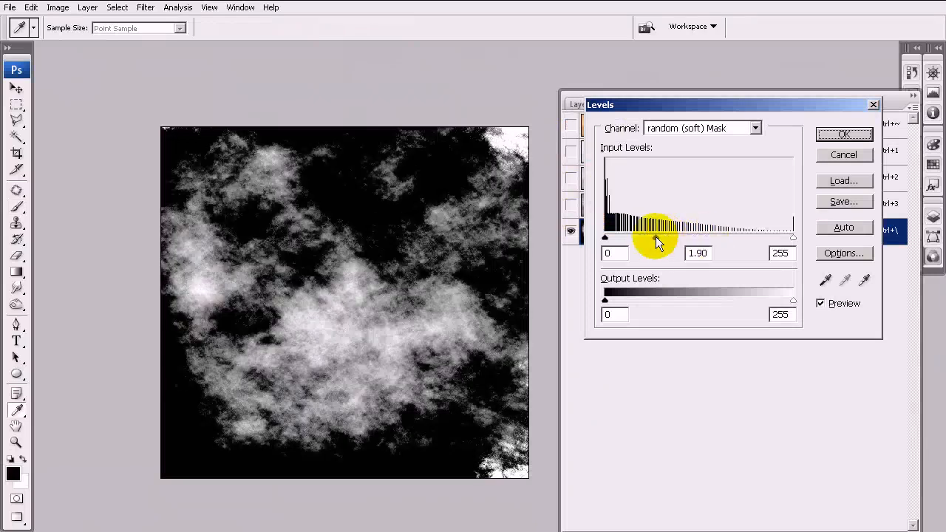
pyautogui.moveTo(793, 237); pyautogui.dragTo(743, 237)
pyautogui.moveTo(640, 237); pyautogui.dragTo(674, 238)
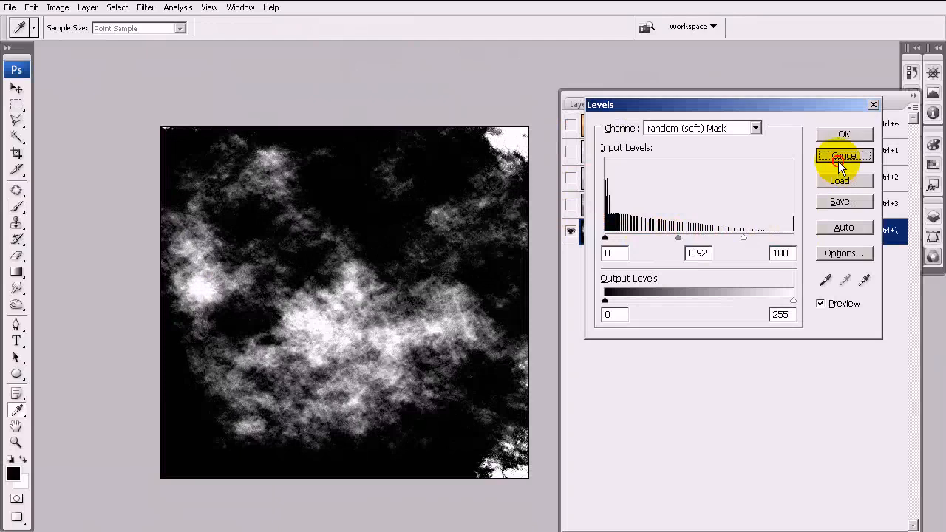
pyautogui.click(840, 158)
pyautogui.click(641, 131)
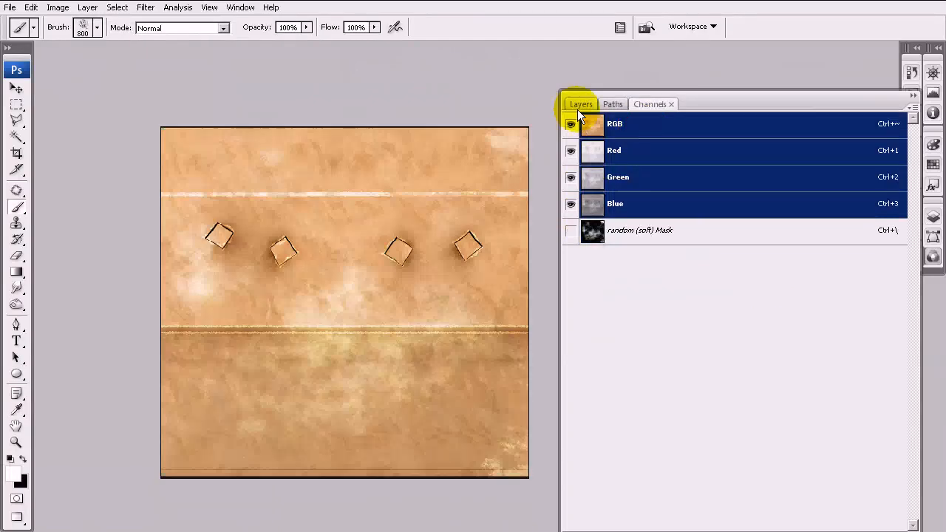
pyautogui.click(581, 105)
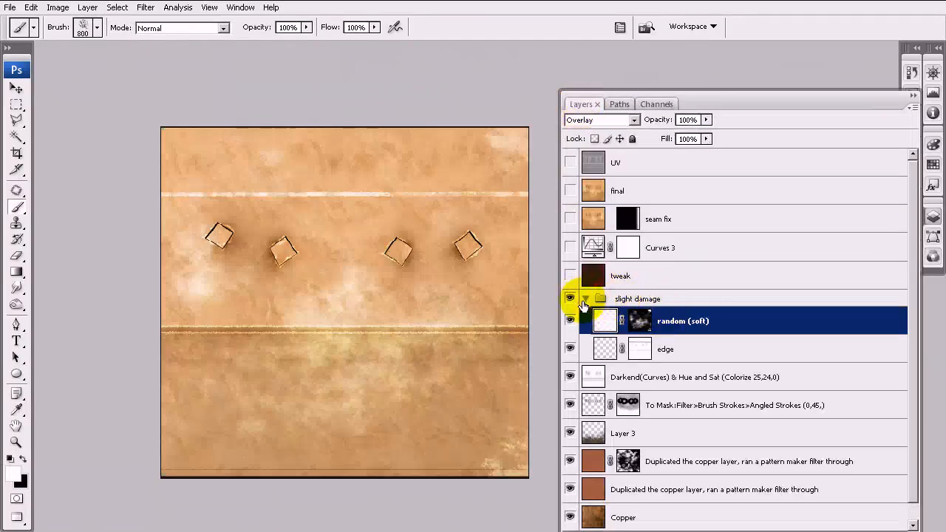
# Step: Select the edge layer and pick the 3 px brush preset with scattering and noise
pyautogui.click(599, 353)
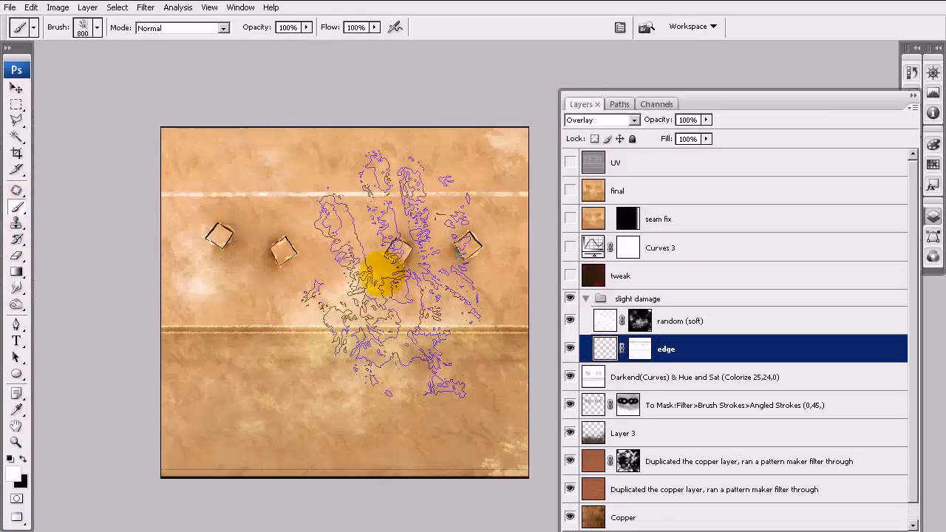
pyautogui.press('F5')
pyautogui.click(785, 209)
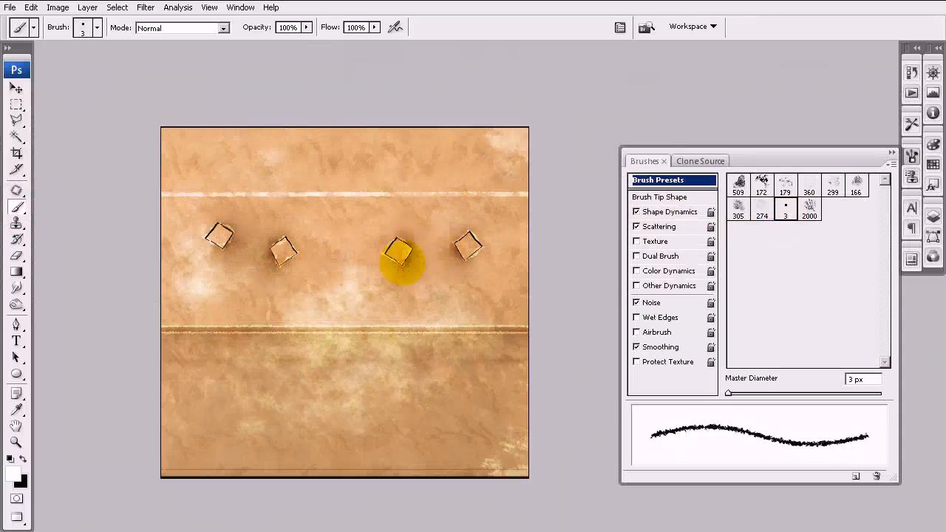
pyautogui.click(930, 218)
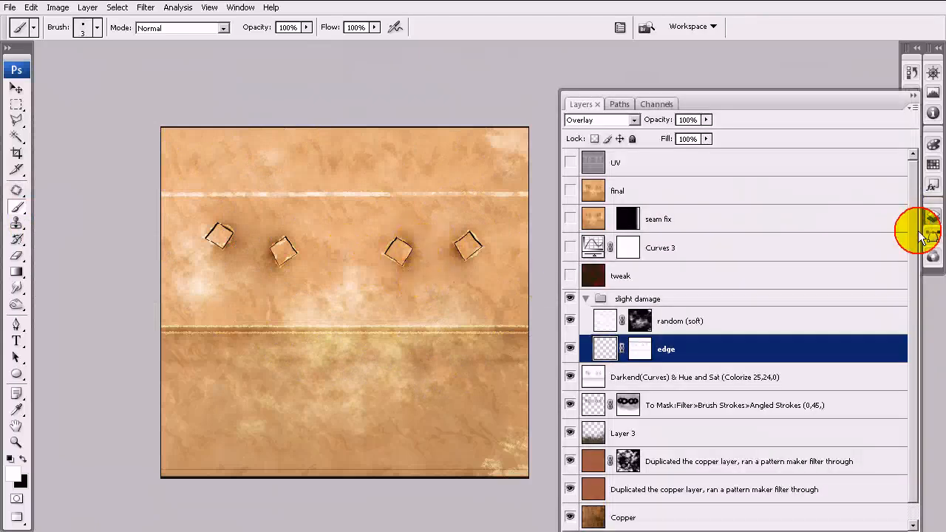
# Step: Collapse the slight damage group, and reveal the tweak layer with its blend mode set to Normal and opacity to 100%
pyautogui.click(586, 301)
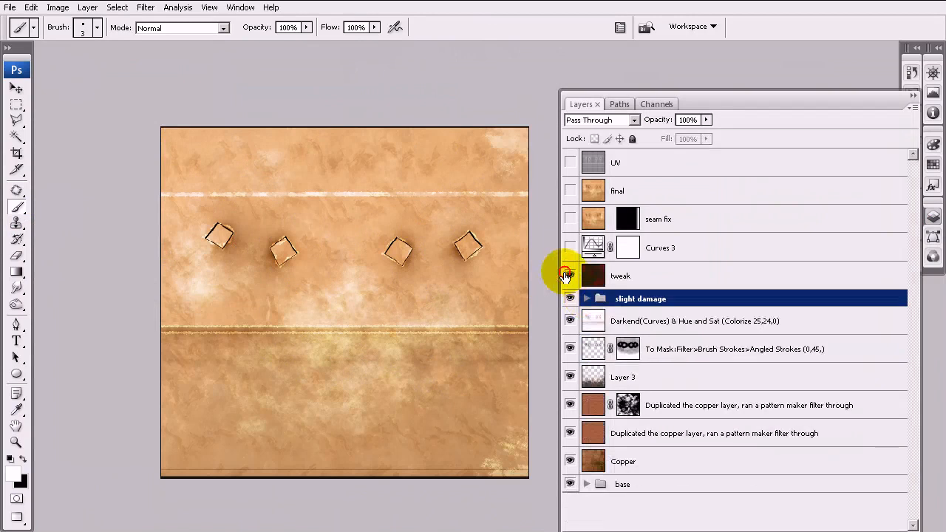
pyautogui.click(570, 276)
pyautogui.click(618, 278)
pyautogui.click(633, 120)
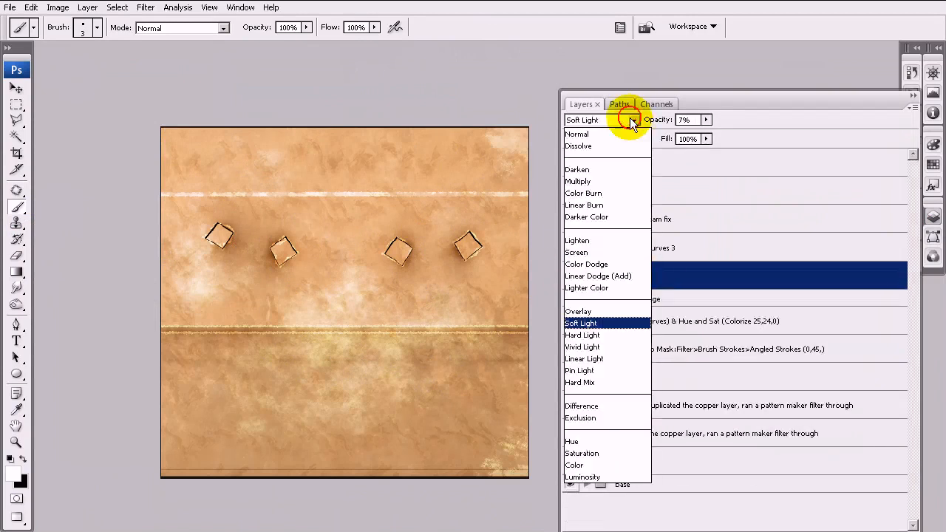
pyautogui.click(617, 132)
pyautogui.moveTo(658, 121); pyautogui.dragTo(825, 118)
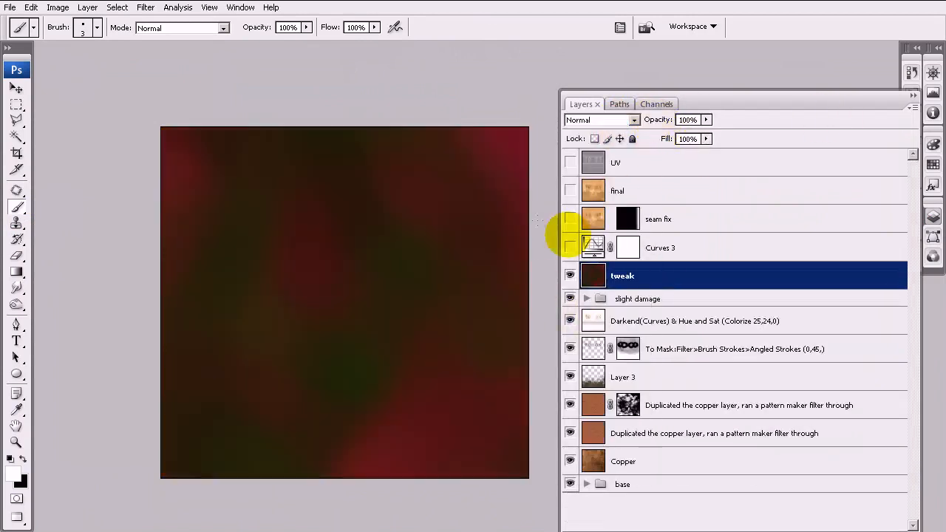
# Step: Set the foreground color to dark red and the background color to dark green 1e2507
pyautogui.click(13, 474)
pyautogui.click(407, 468)
pyautogui.click(826, 348)
pyautogui.click(855, 302)
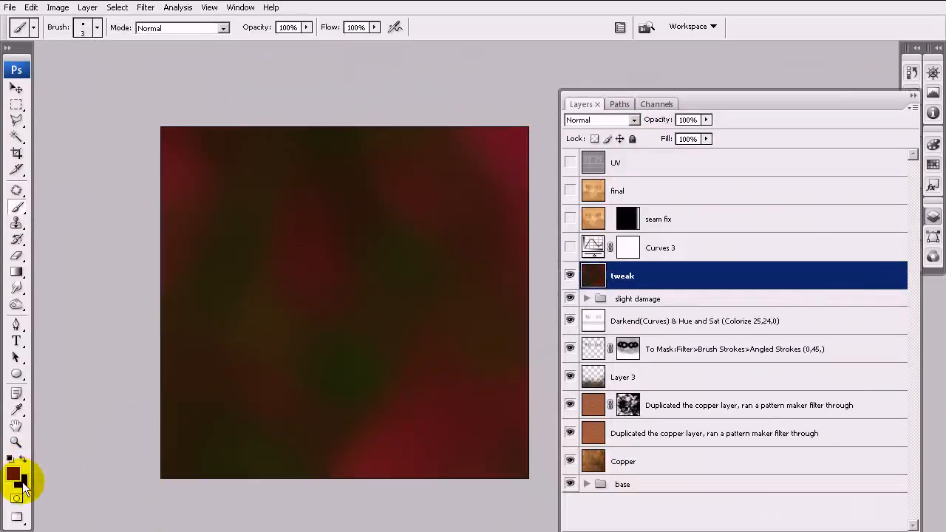
pyautogui.click(21, 481)
pyautogui.click(341, 364)
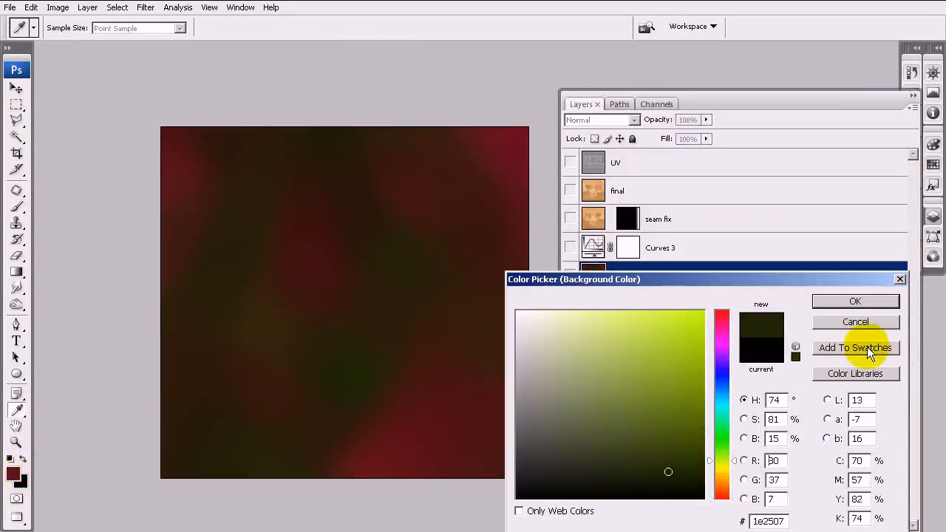
pyautogui.click(838, 297)
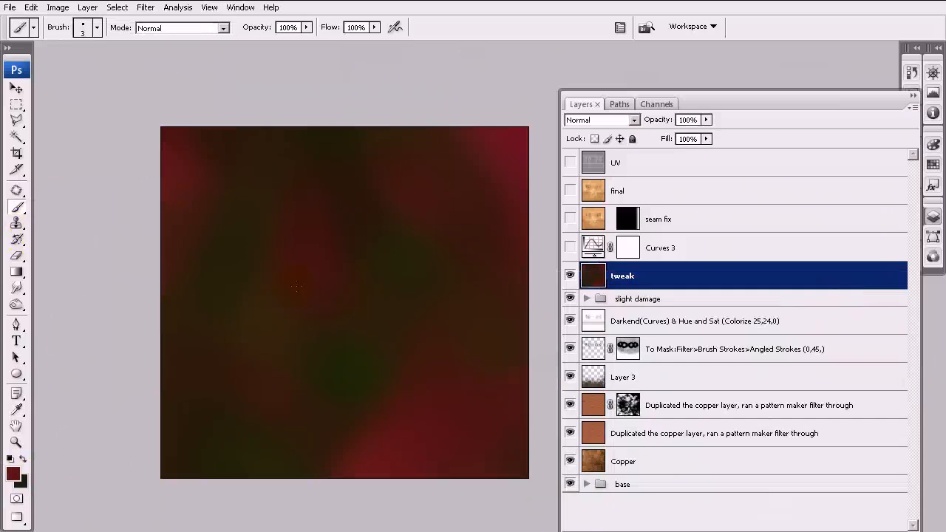
# Step: Try a Gaussian Blur with a radius of 67.4 pixels on the tweak layer
pyautogui.click(145, 8)
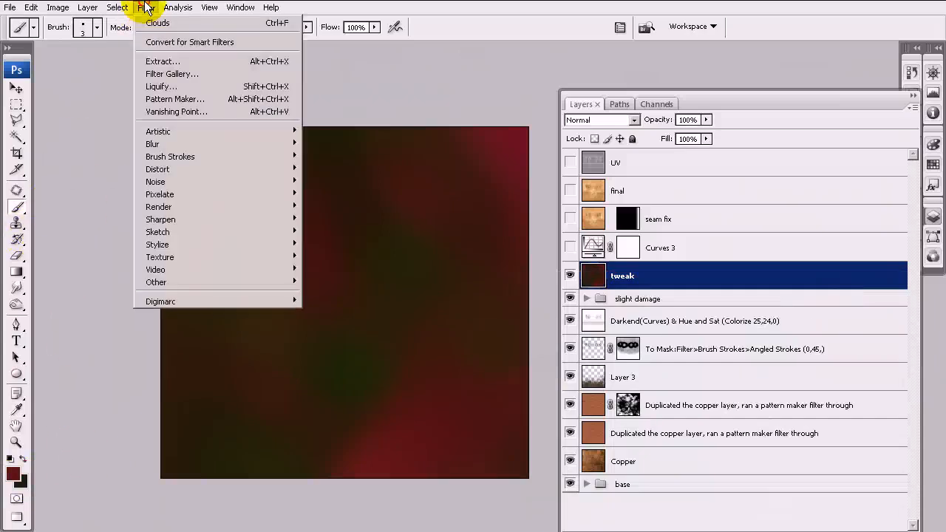
pyautogui.moveTo(258, 143)
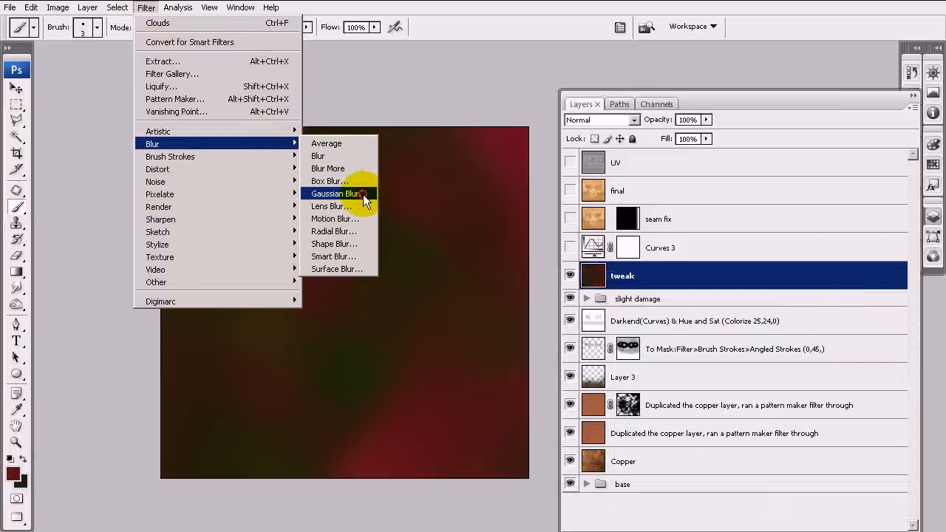
pyautogui.click(336, 194)
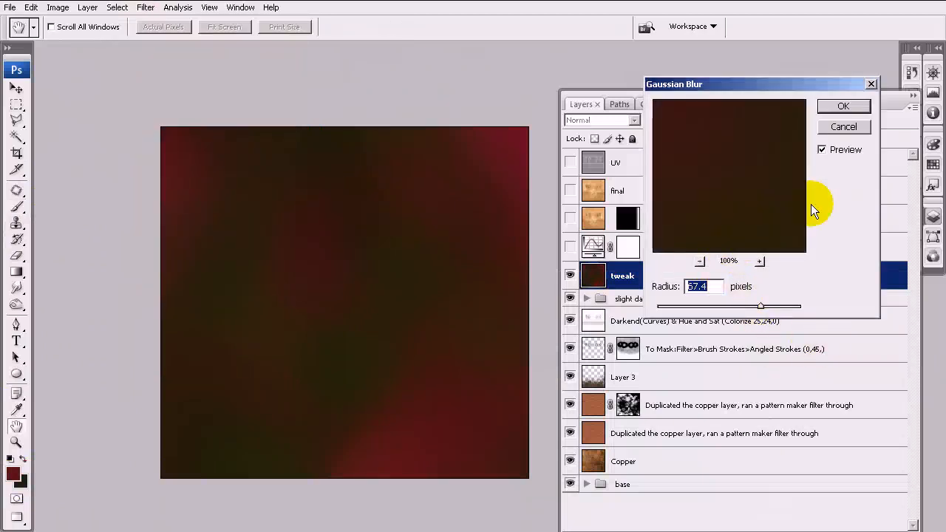
pyautogui.click(841, 128)
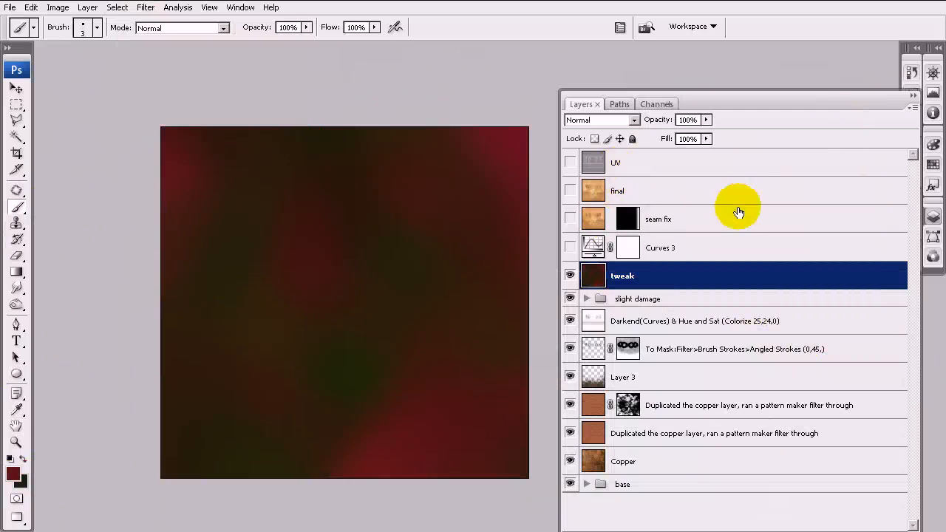
# Step: Undo the tweak layer's opacity change and activate the Move tool
pyautogui.hotkey('ctrl', 'z')
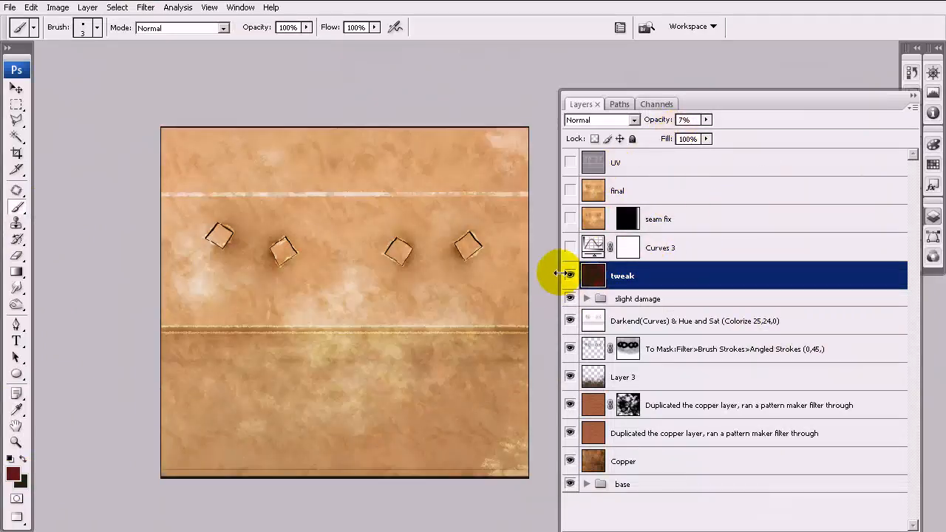
pyautogui.click(570, 276)
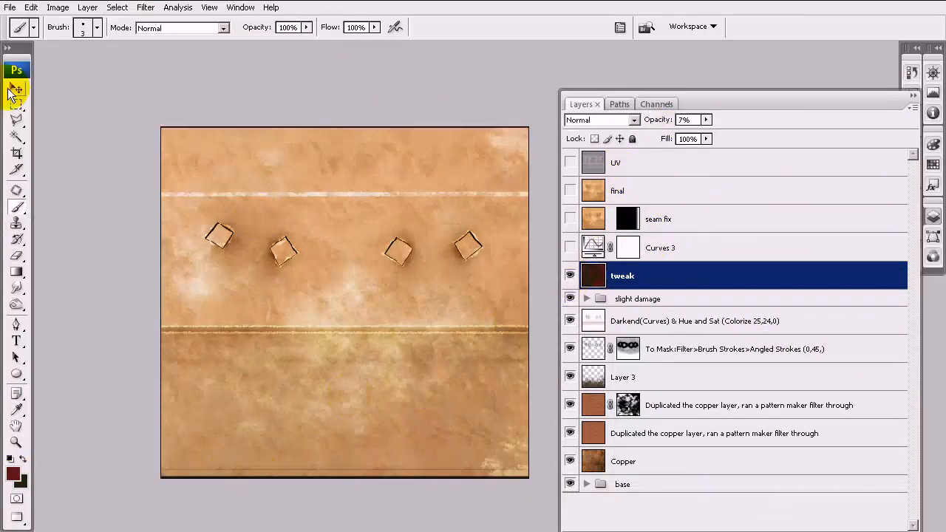
pyautogui.click(13, 94)
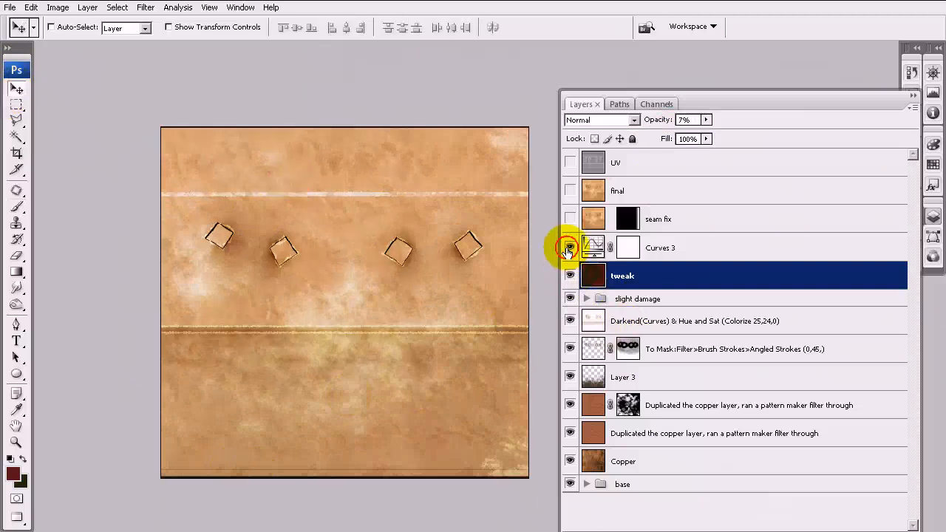
# Step: Reveal the Curves 3 adjustment layer and inspect its RGB curve without changing it
pyautogui.click(570, 248)
pyautogui.doubleClick(599, 248)
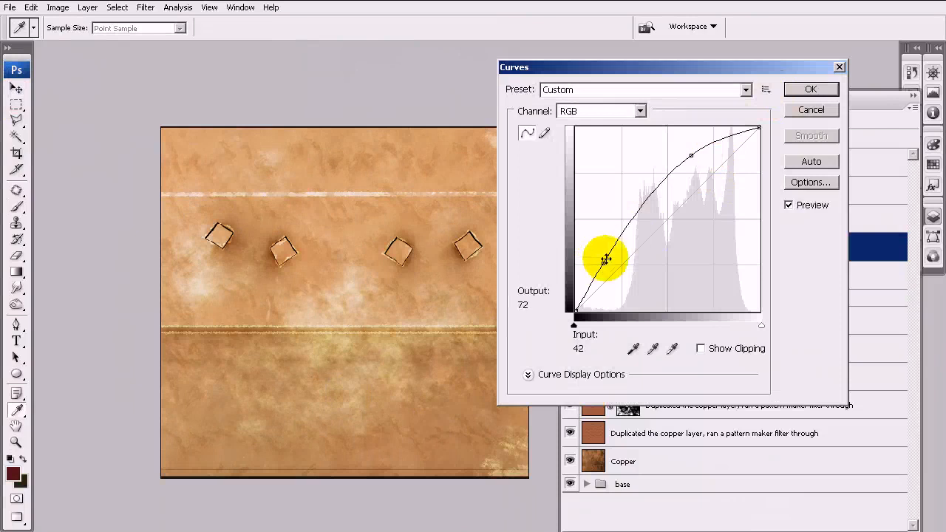
pyautogui.click(811, 111)
# Step: Reveal the seam fix and final layers, and select the final layer
pyautogui.click(570, 248)
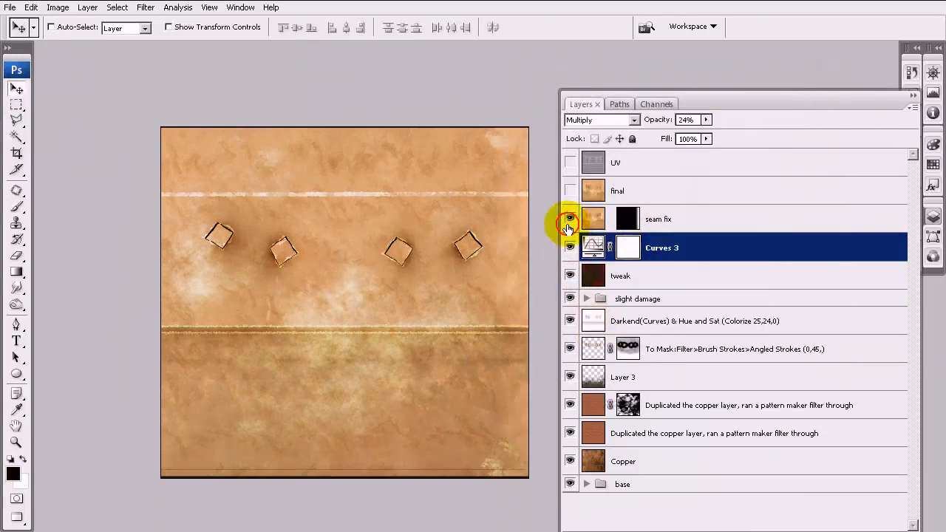
pyautogui.click(592, 218)
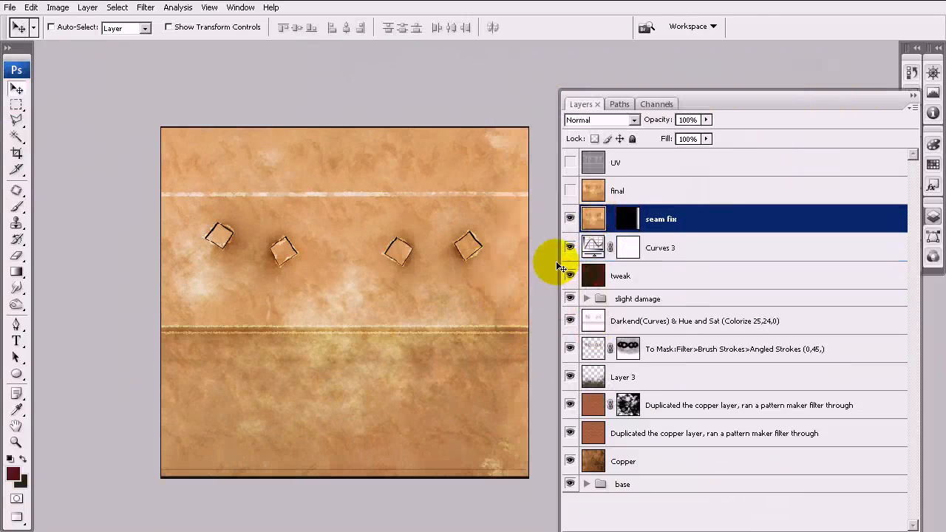
pyautogui.click(570, 191)
pyautogui.click(588, 189)
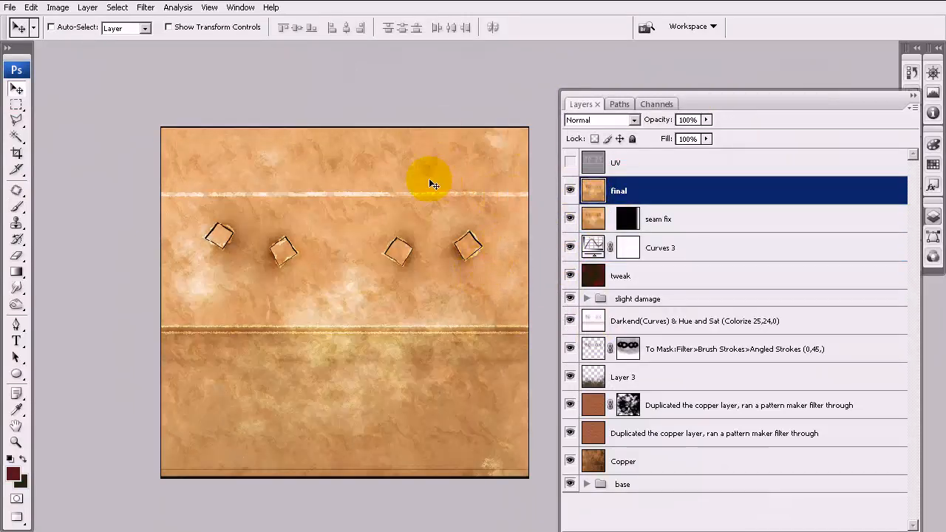
# Step: Try saving the color map under the file names fuse cap_bump.psd and fuse cap_Spec.psd
pyautogui.click(211, 9)
pyautogui.moveTo(11, 8)
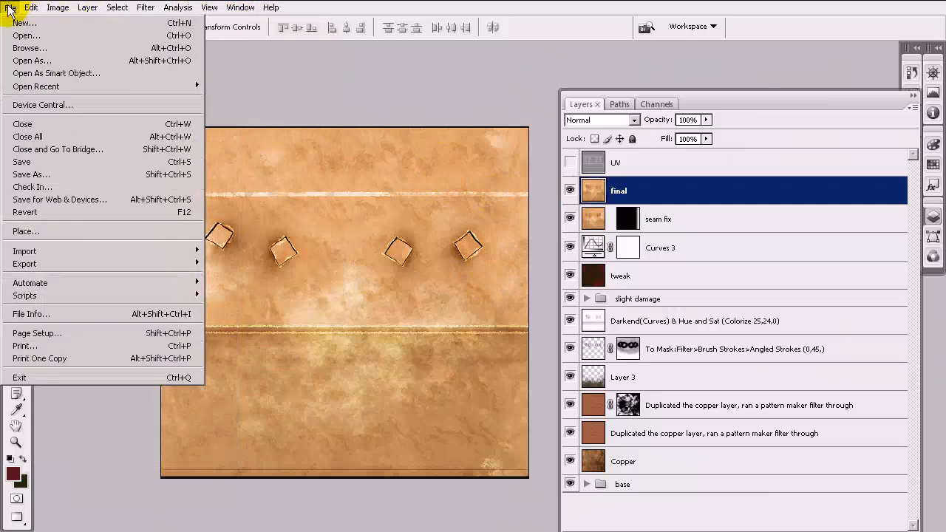
pyautogui.click(33, 176)
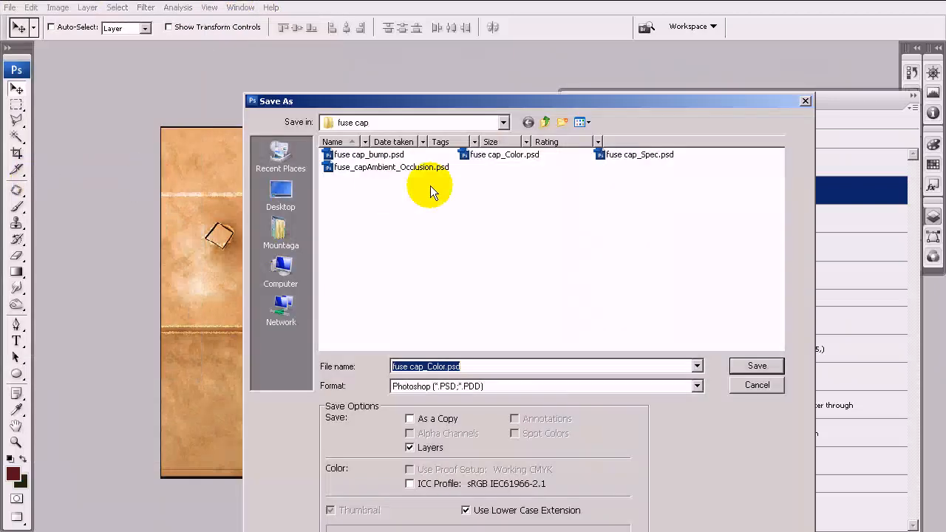
pyautogui.click(377, 158)
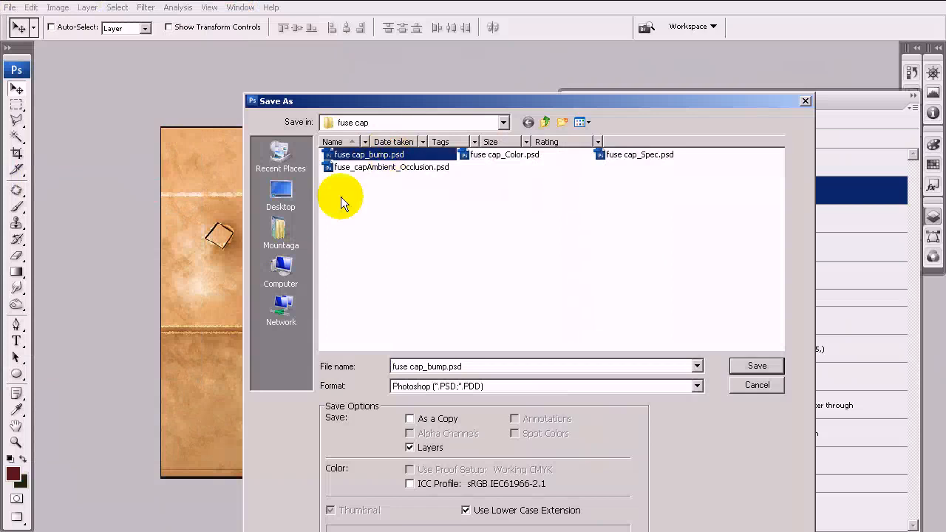
pyautogui.click(657, 157)
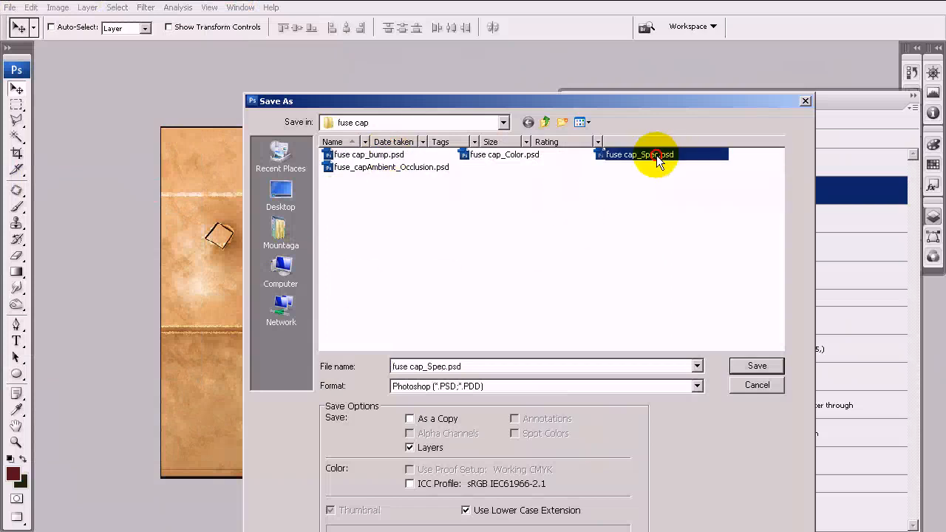
pyautogui.click(757, 366)
# Step: Switch to the open document fuse cap_Spec.psd and bring its texture into view
pyautogui.click(241, 8)
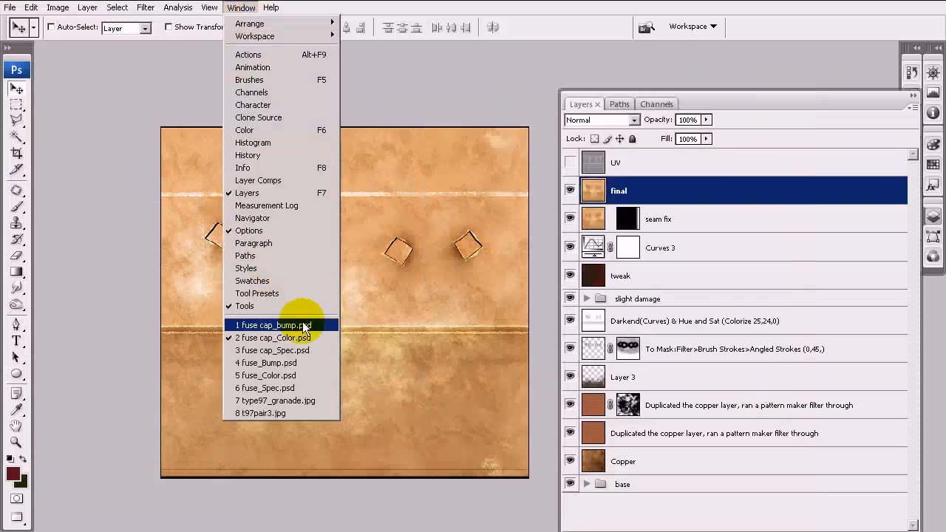
pyautogui.click(302, 352)
pyautogui.moveTo(451, 255); pyautogui.dragTo(323, 258)
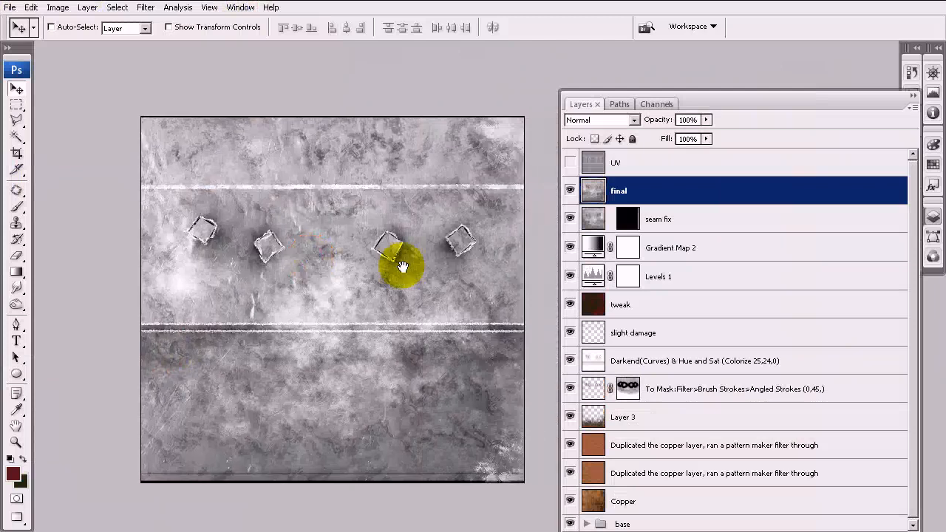
# Step: Hide the final, seam fix, Gradient Map 2 and Levels 1 layers of the specular map
pyautogui.click(570, 191)
pyautogui.click(570, 219)
pyautogui.click(570, 248)
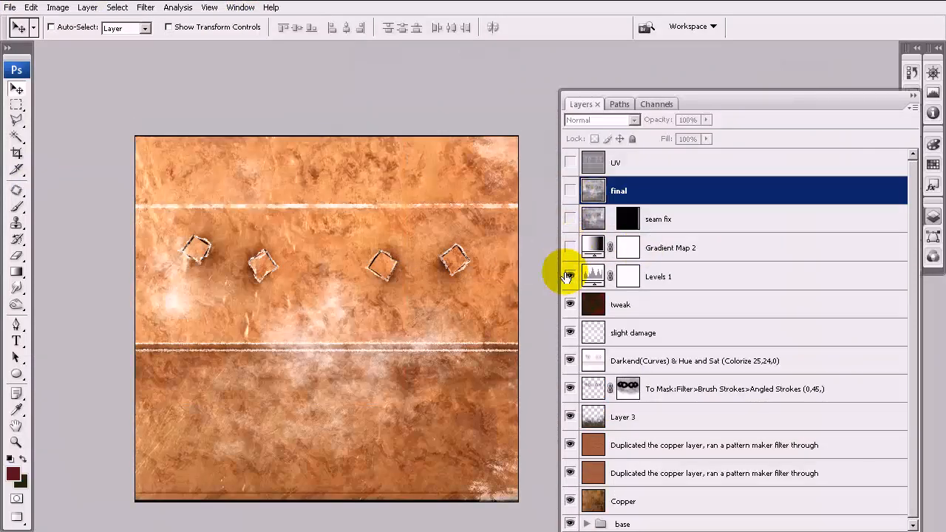
pyautogui.click(570, 276)
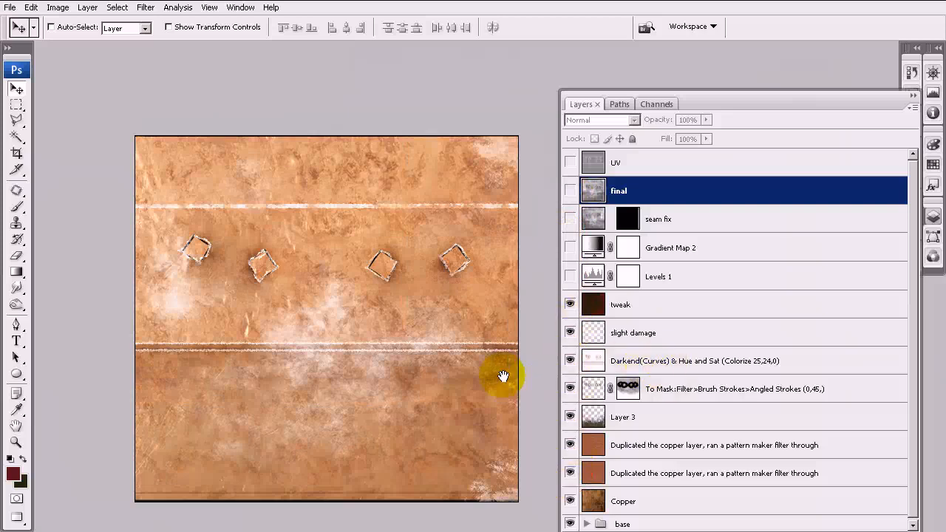
pyautogui.scroll(-1, 525, 362)
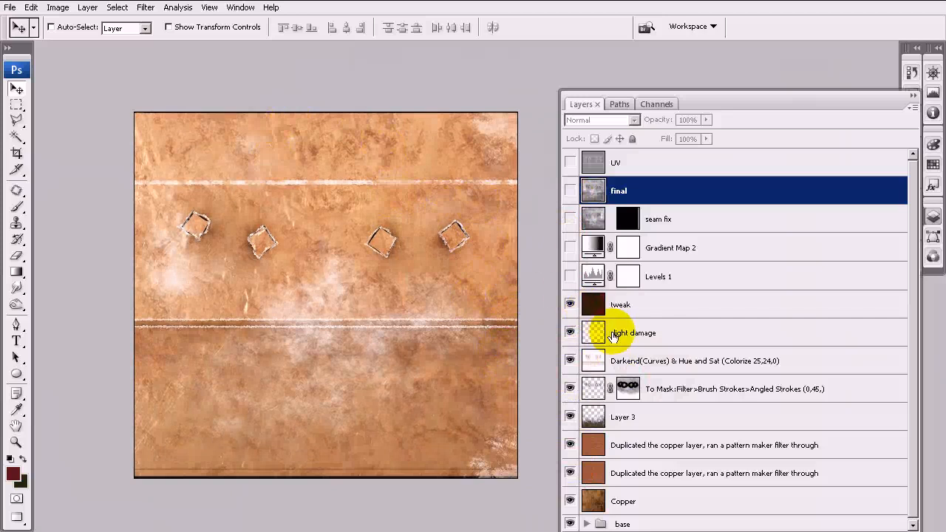
# Step: Switch to fuse cap_Color.psd, hide its final, seam fix and Curves 3 layers to view the map without them, and show them again
pyautogui.click(255, 7)
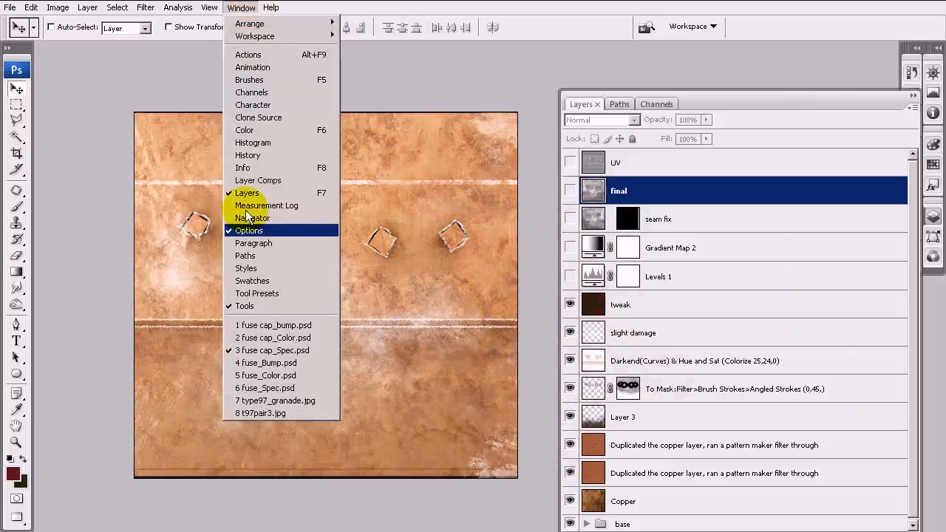
pyautogui.click(270, 334)
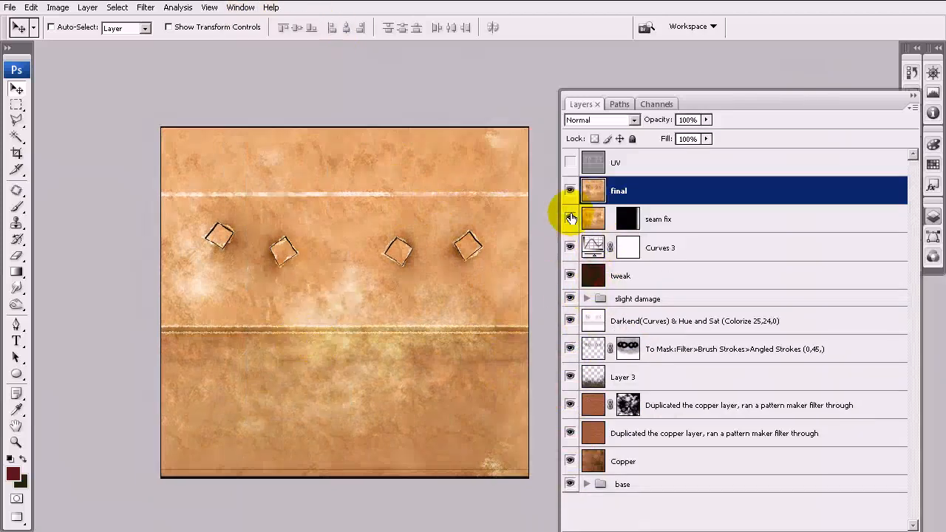
pyautogui.click(570, 191)
pyautogui.click(569, 219)
pyautogui.click(570, 248)
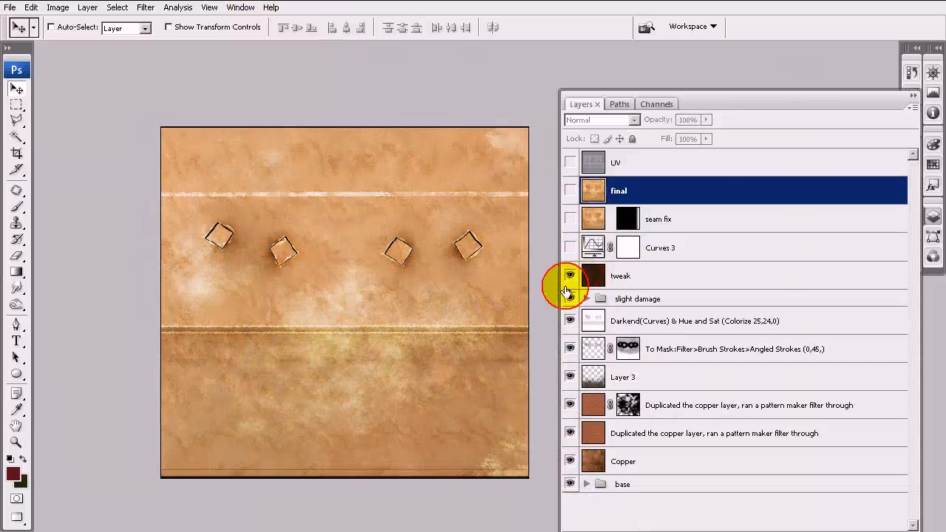
pyautogui.click(570, 218)
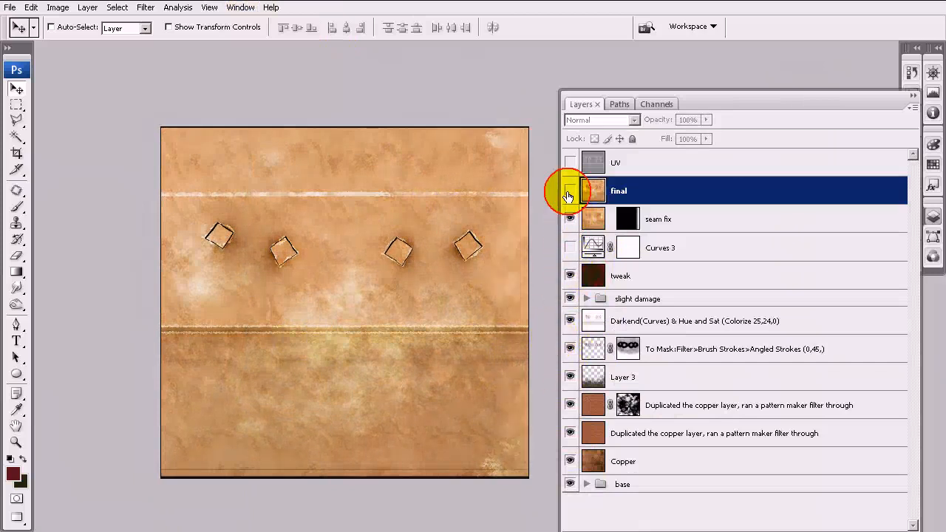
pyautogui.click(569, 190)
pyautogui.click(569, 246)
# Step: Return to fuse cap_Spec.psd and reveal its Levels 1 layer
pyautogui.click(248, 7)
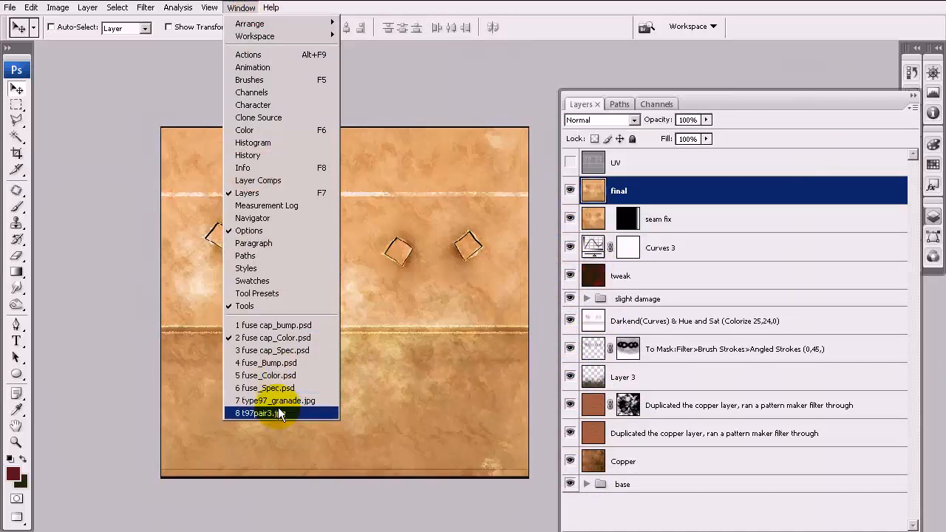
pyautogui.click(305, 352)
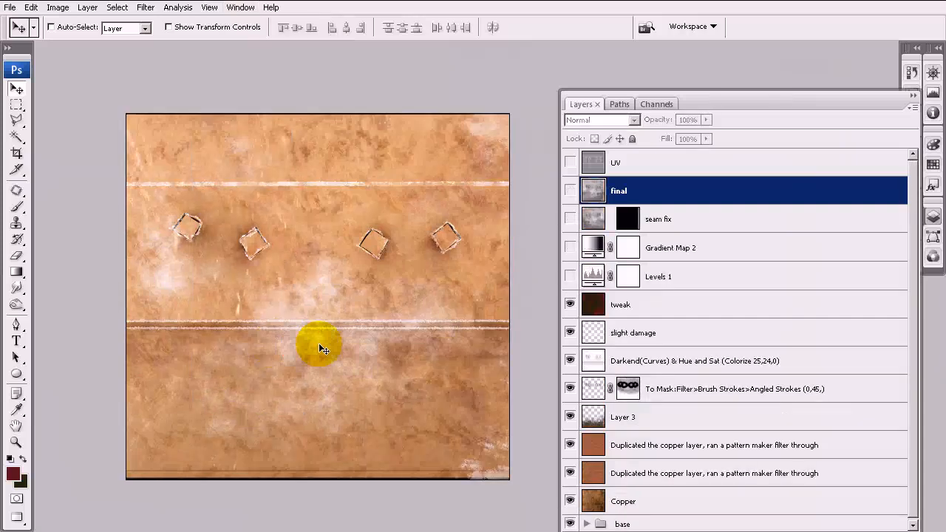
pyautogui.click(569, 248)
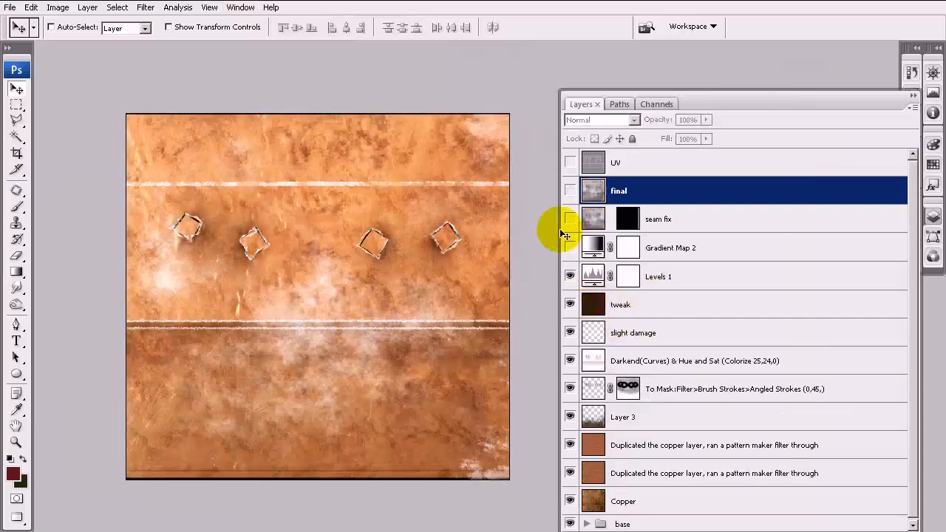
# Step: Inspect the input levels of the Levels 1 adjustment and compare the specular map with and without it
pyautogui.doubleClick(591, 279)
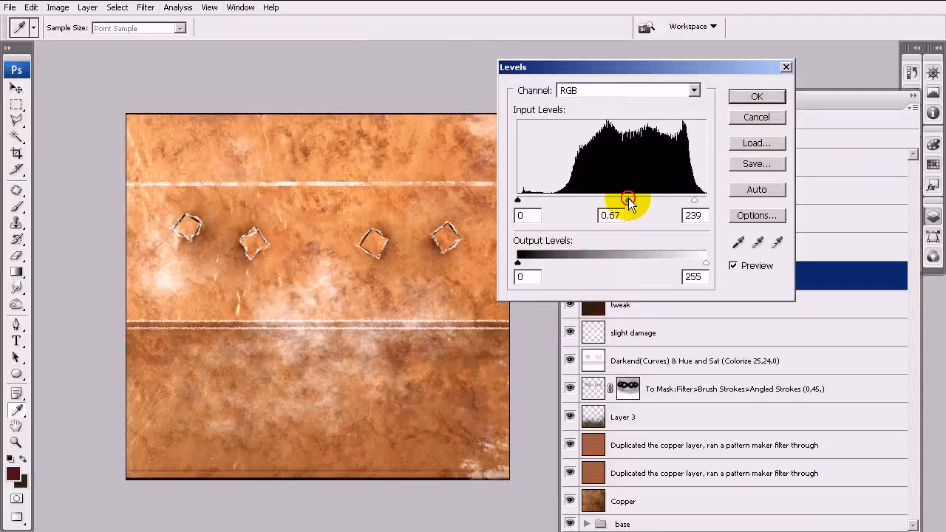
pyautogui.click(694, 201)
pyautogui.click(759, 119)
pyautogui.click(570, 278)
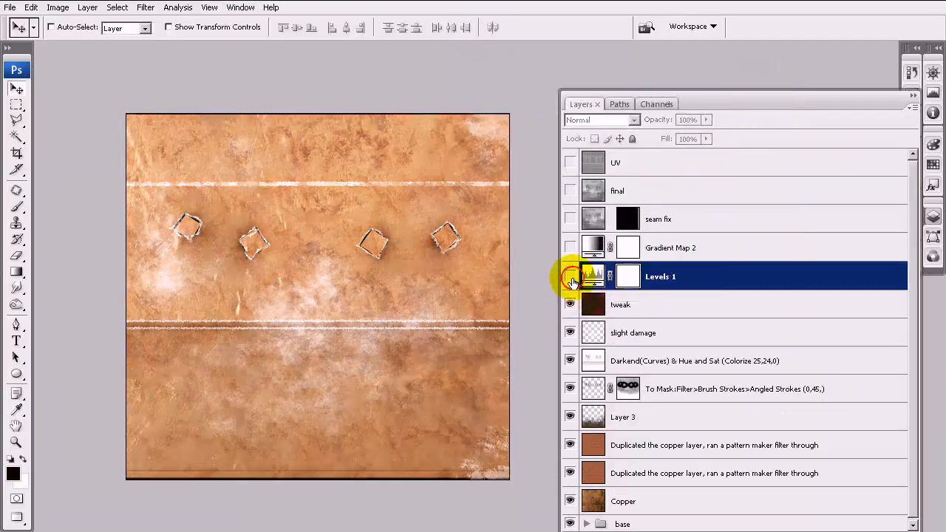
pyautogui.click(570, 277)
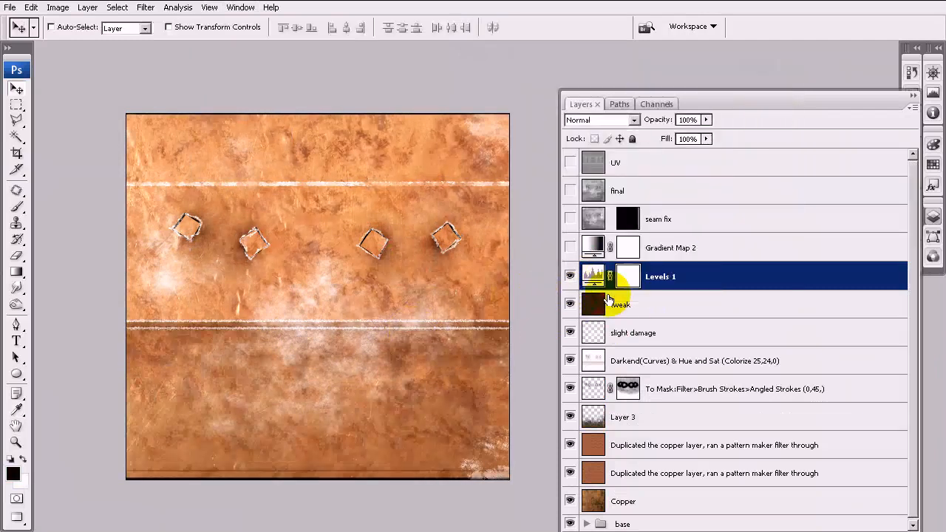
# Step: Reveal the Gradient Map 2 layer, compare the map with and without it, and inspect its black-to-white gradient
pyautogui.click(571, 248)
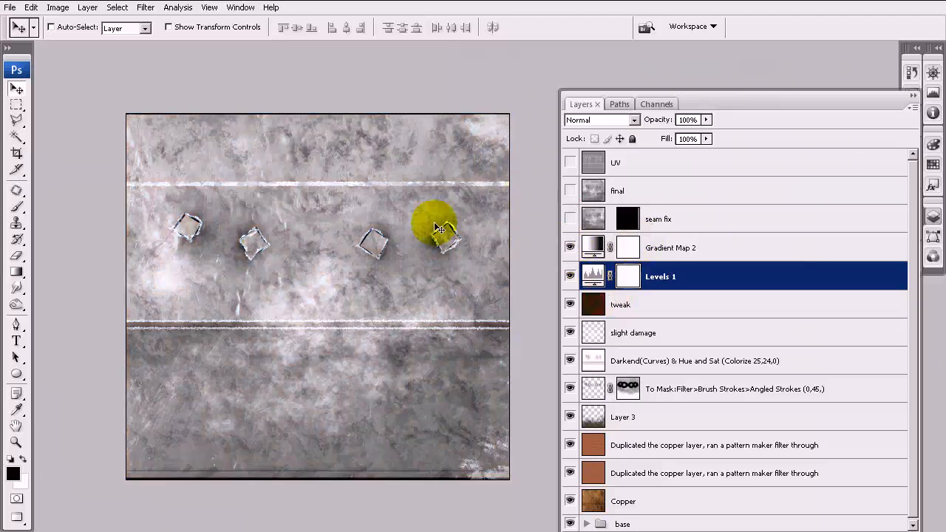
pyautogui.click(590, 254)
pyautogui.click(569, 249)
pyautogui.click(569, 249)
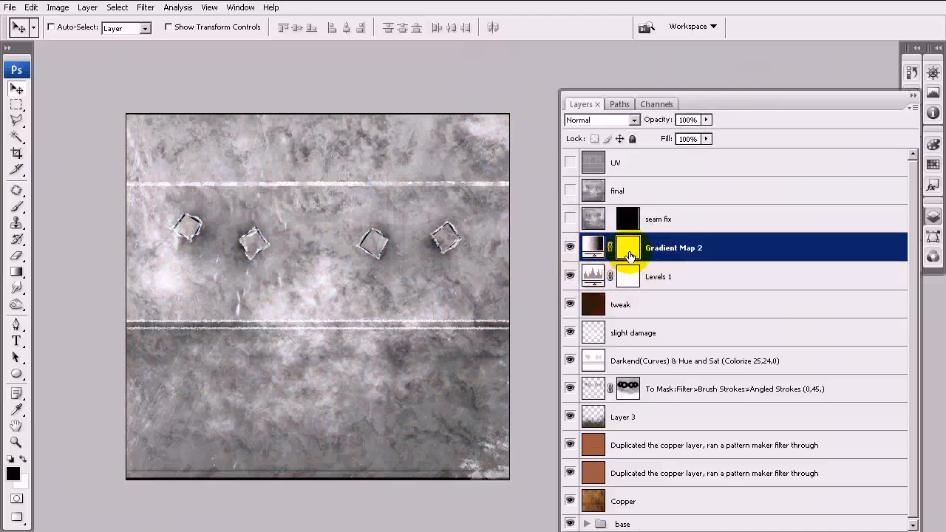
pyautogui.doubleClick(598, 248)
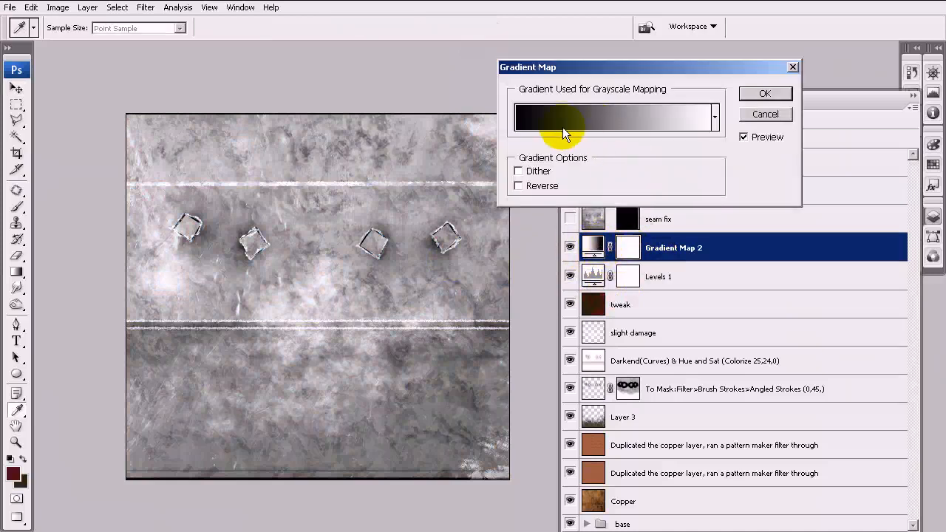
pyautogui.click(782, 96)
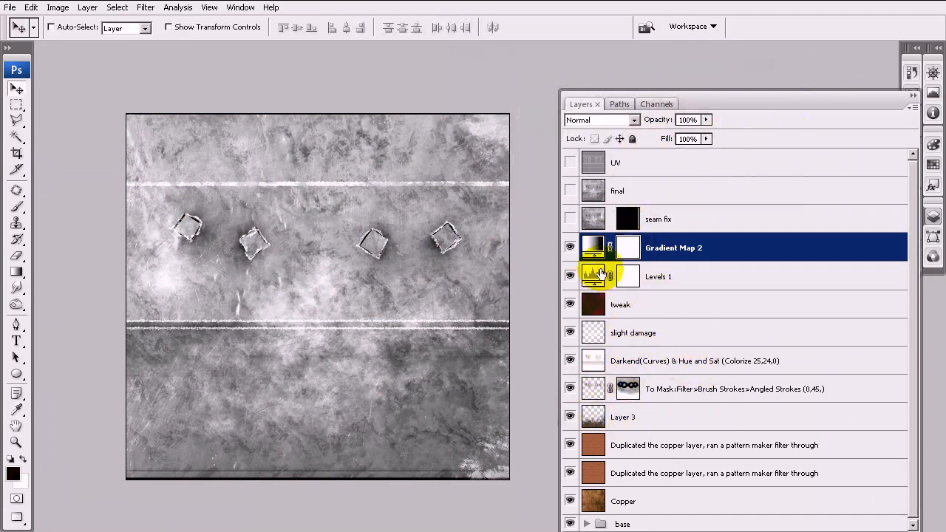
# Step: Try deleting the slight damage layer of the specular map and undo each deletion
pyautogui.click(569, 389)
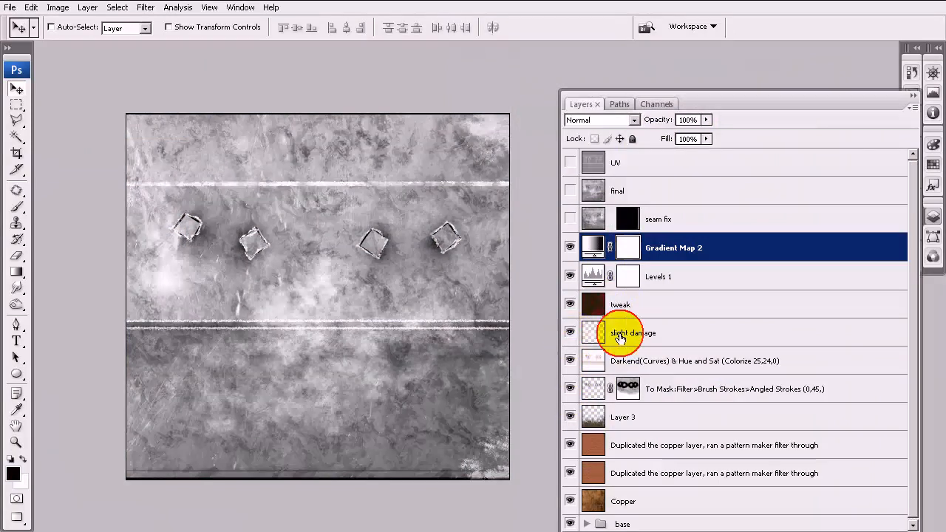
pyautogui.click(623, 330)
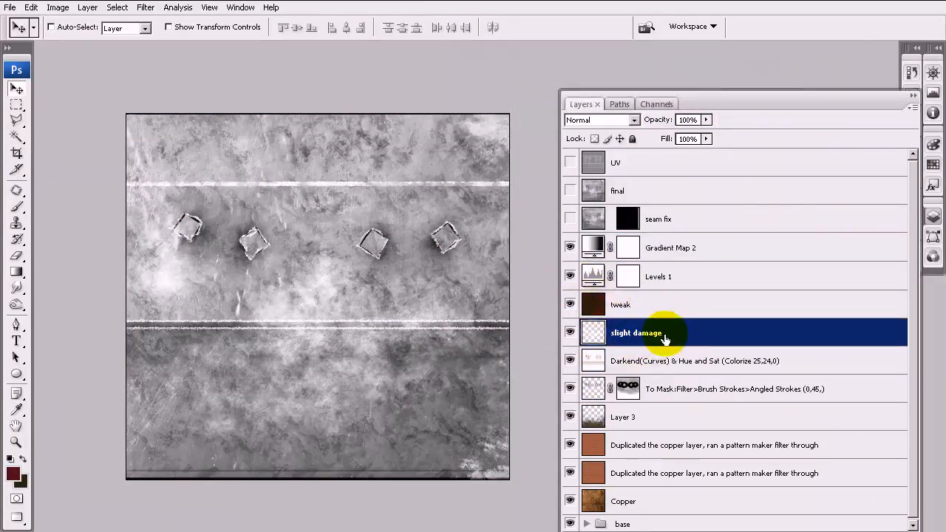
pyautogui.press('Delete')
pyautogui.hotkey('ctrl', 'z')
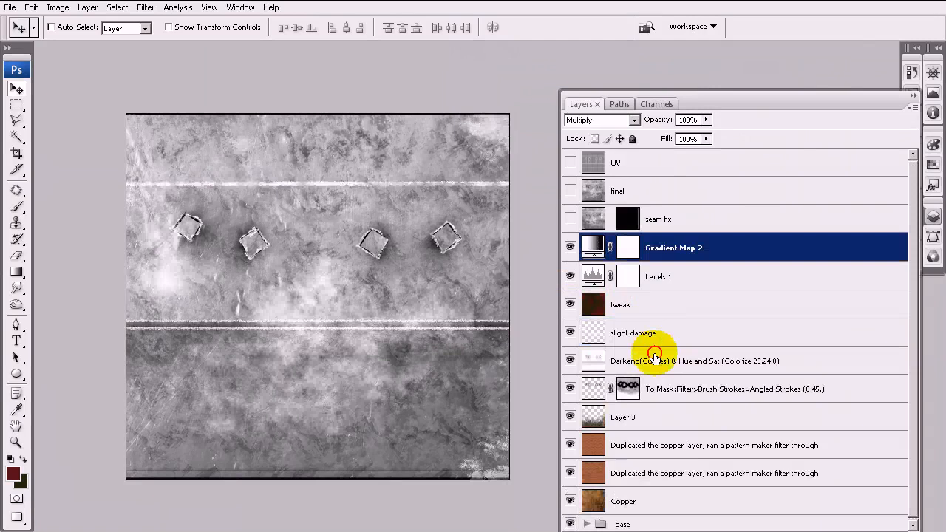
pyautogui.click(649, 332)
pyautogui.press('Delete')
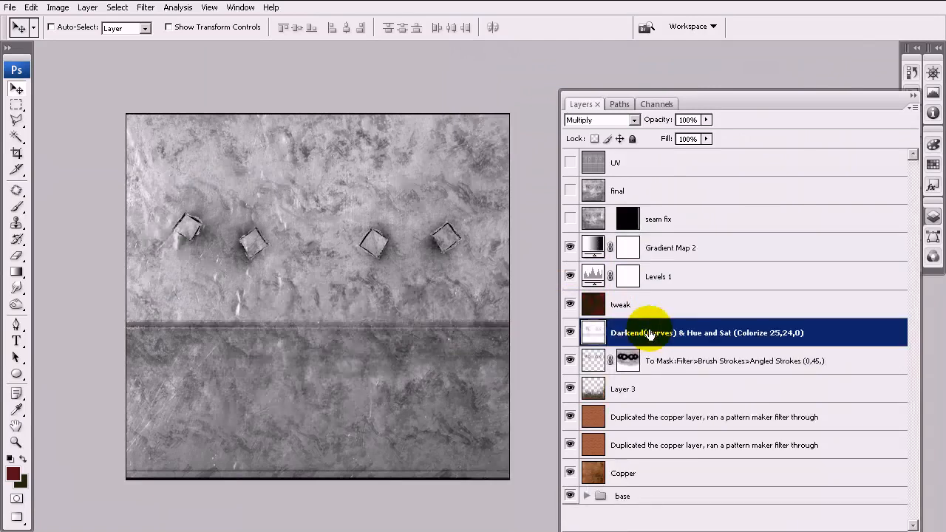
pyautogui.hotkey('ctrl', 'z')
# Step: Place the slight damage layer in a new group and merge that group into a single layer
pyautogui.click(651, 332)
pyautogui.rightClick(653, 337)
pyautogui.click(619, 340)
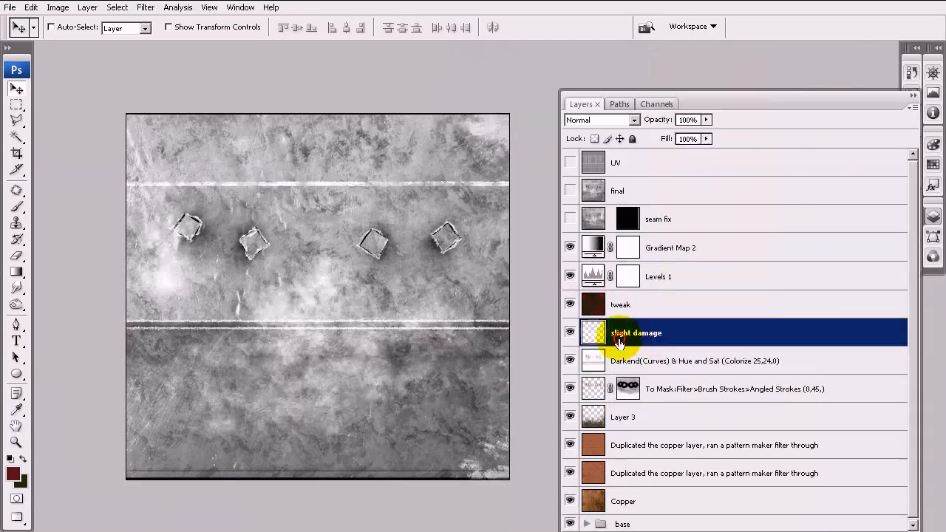
pyautogui.click(834, 518)
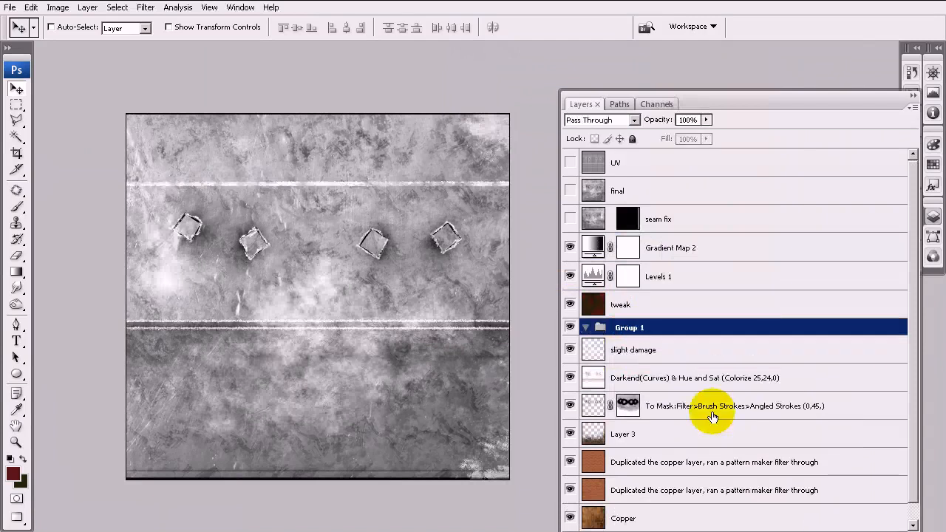
pyautogui.moveTo(648, 355); pyautogui.dragTo(644, 329)
pyautogui.click(646, 328)
pyautogui.hotkey('ctrl', 'e')
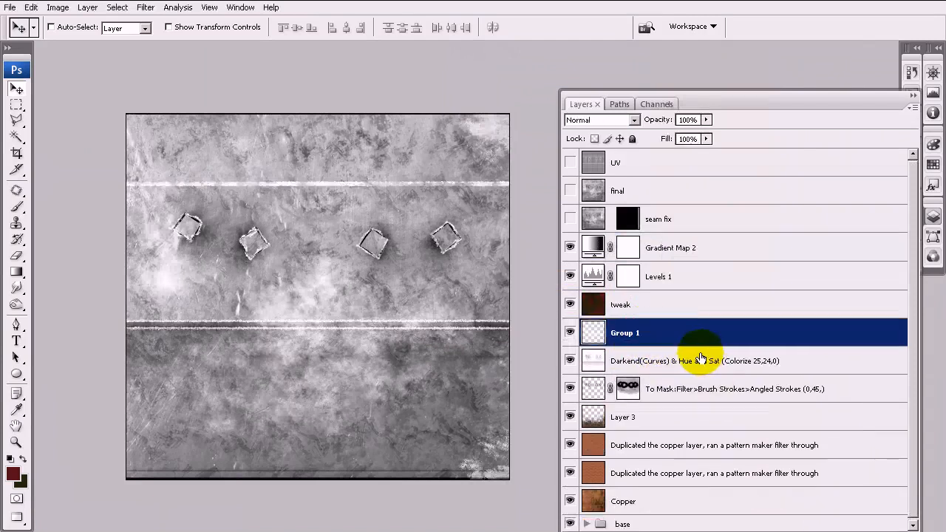
# Step: Undo the merging and grouping of the slight damage layer
pyautogui.hotkey('ctrl', 'z')
pyautogui.hotkey('ctrl', 'alt', 'z')
pyautogui.hotkey('ctrl', 'alt', 'z')
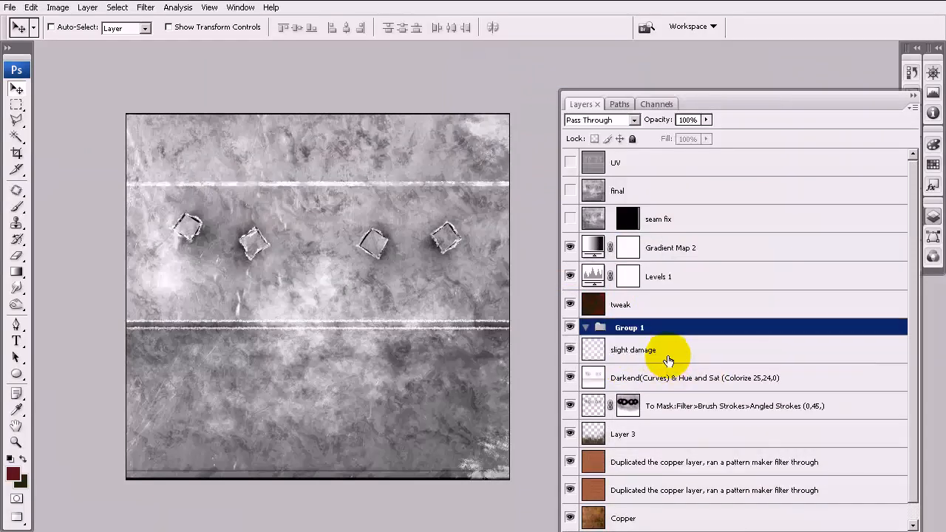
pyautogui.click(645, 327)
# Step: Try a Color Overlay style on the slight damage layer, look at its color choices, and discard the style
pyautogui.click(796, 531)
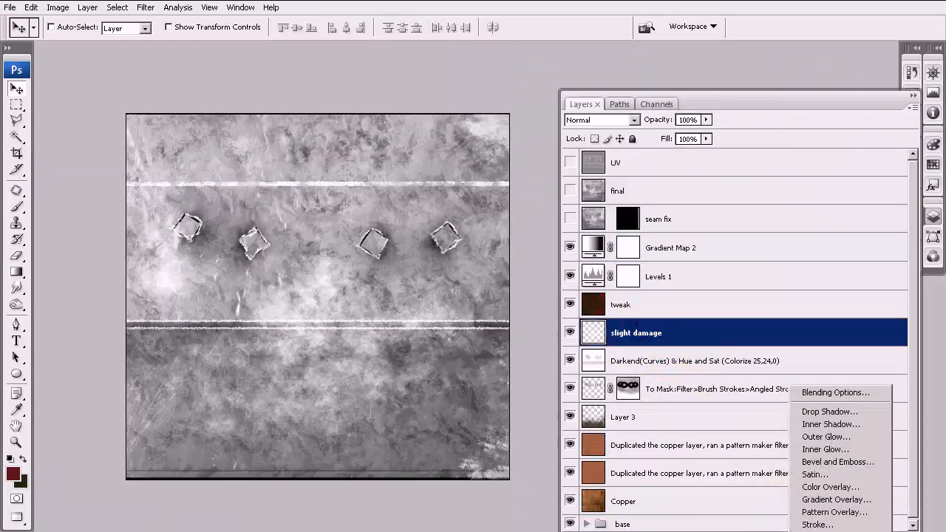
pyautogui.click(825, 488)
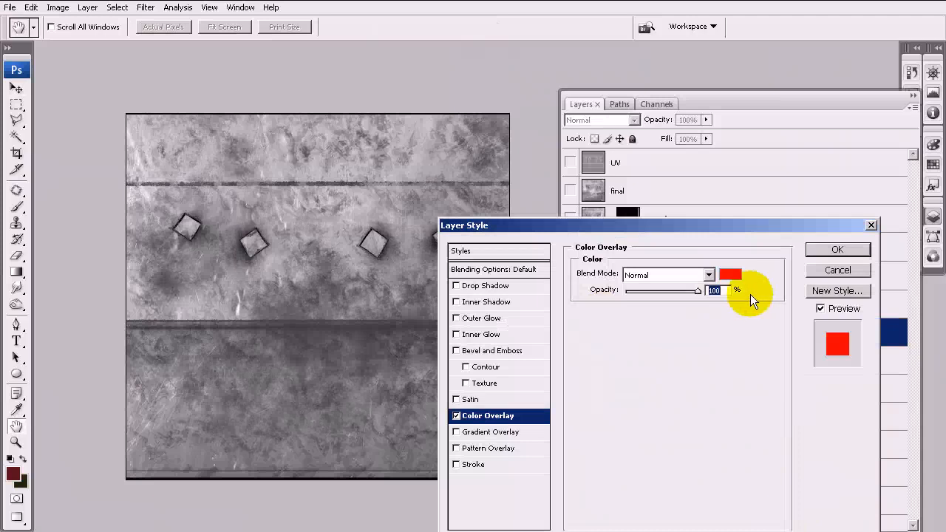
pyautogui.click(730, 275)
pyautogui.moveTo(579, 355)
pyautogui.mouseDown()
pyautogui.moveTo(485, 328)
pyautogui.moveTo(555, 338)
pyautogui.moveTo(518, 323)
pyautogui.moveTo(552, 342)
pyautogui.moveTo(527, 327)
pyautogui.moveTo(552, 386)
pyautogui.moveTo(520, 360)
pyautogui.moveTo(517, 333)
pyautogui.moveTo(482, 355)
pyautogui.mouseUp()
pyautogui.click(855, 321)
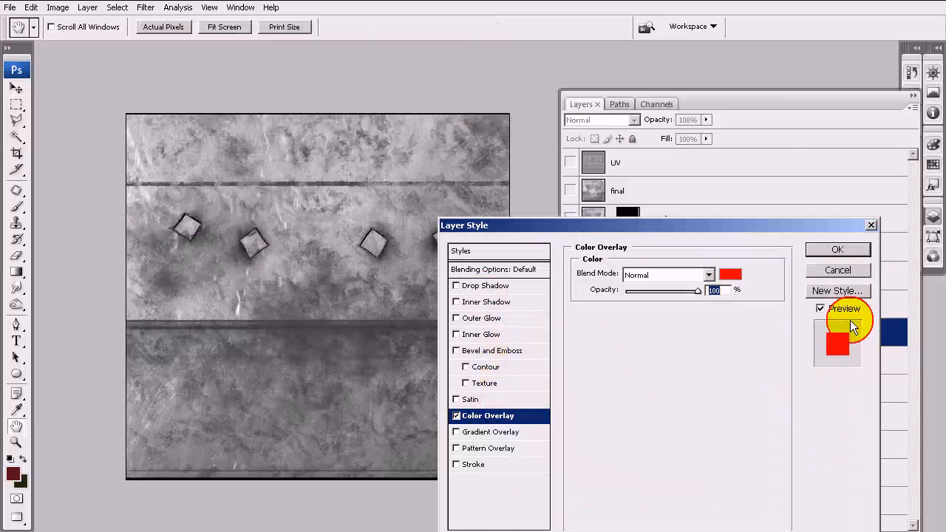
pyautogui.click(838, 269)
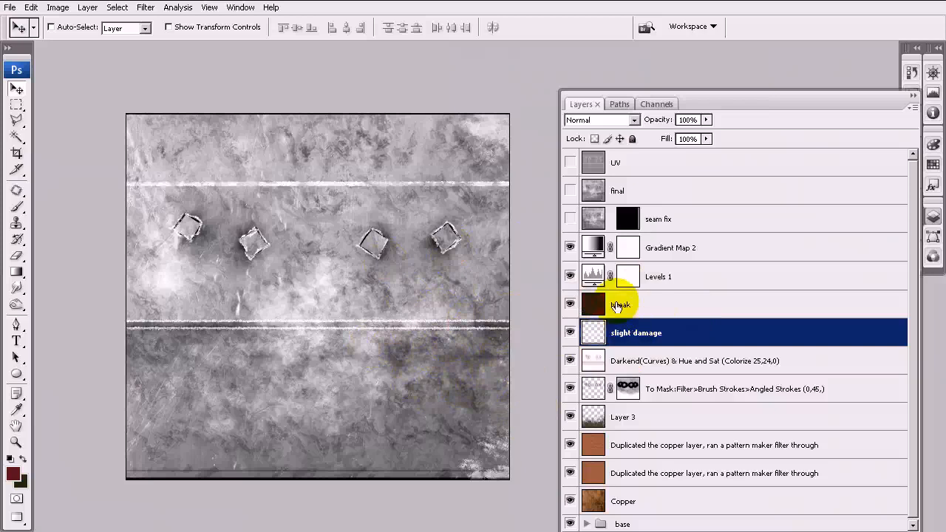
# Step: Select the tweak layer and compare the specular map with and without it
pyautogui.click(617, 304)
pyautogui.click(569, 305)
pyautogui.click(571, 305)
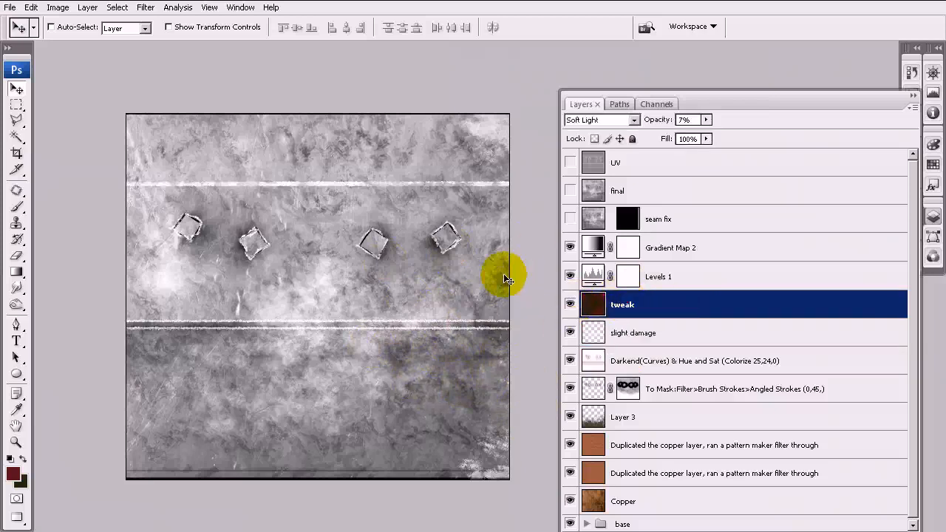
# Step: Reveal the seam fix and final layers of the specular map, and select the final layer
pyautogui.click(569, 219)
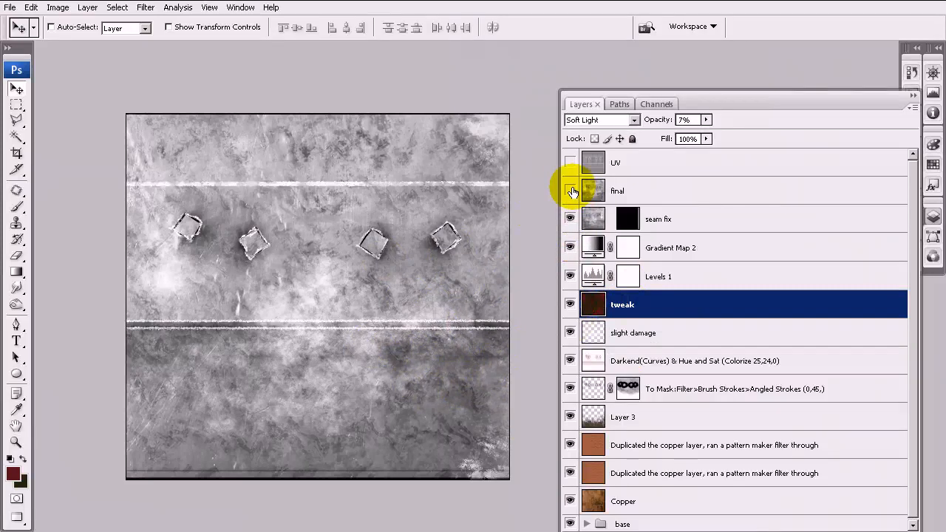
pyautogui.click(570, 191)
pyautogui.click(624, 189)
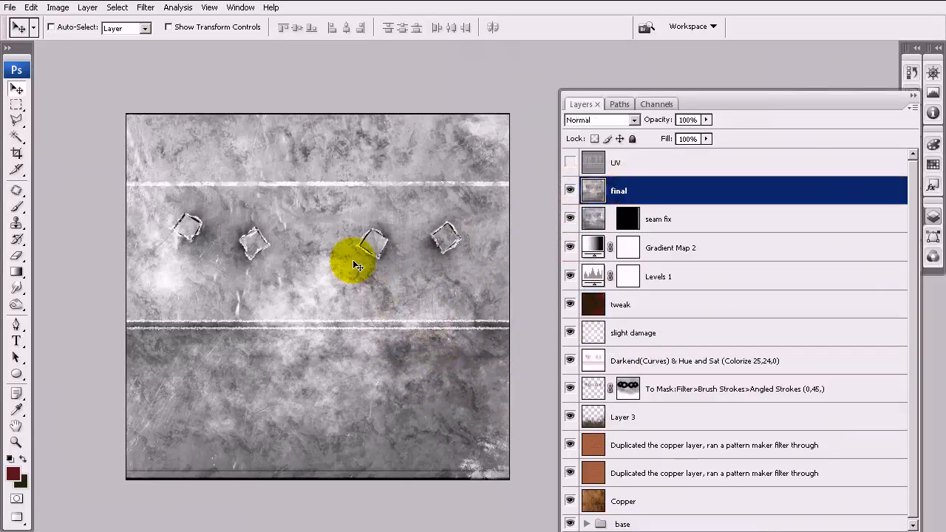
# Step: Switch to fuse cap_bump.psd, bring its texture into view and hide its layers from final down to Invert 1
pyautogui.click(241, 7)
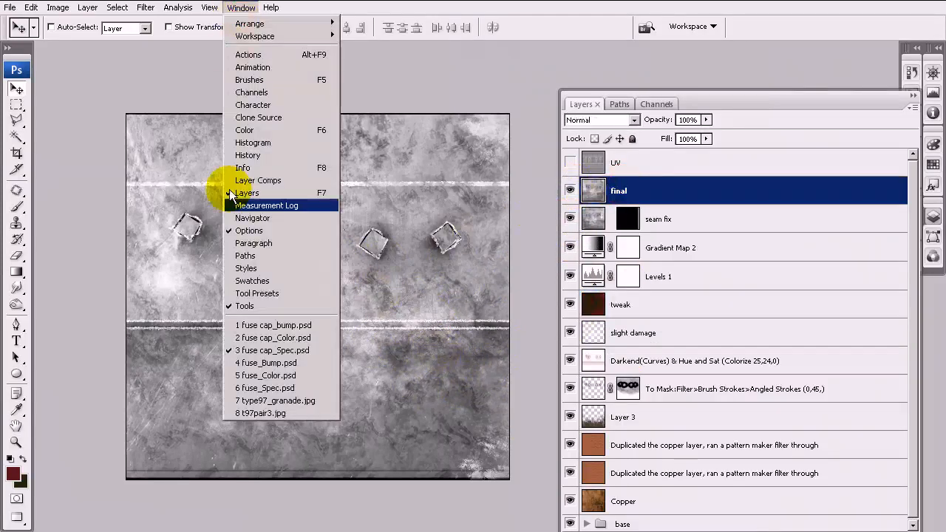
pyautogui.click(299, 339)
pyautogui.moveTo(460, 249); pyautogui.dragTo(259, 247)
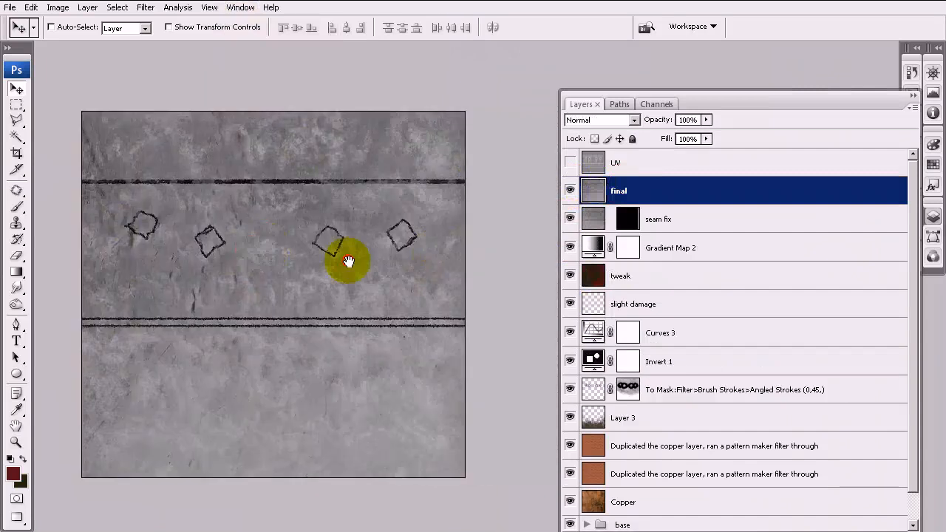
pyautogui.moveTo(348, 261); pyautogui.dragTo(402, 261)
pyautogui.moveTo(575, 189); pyautogui.dragTo(568, 361)
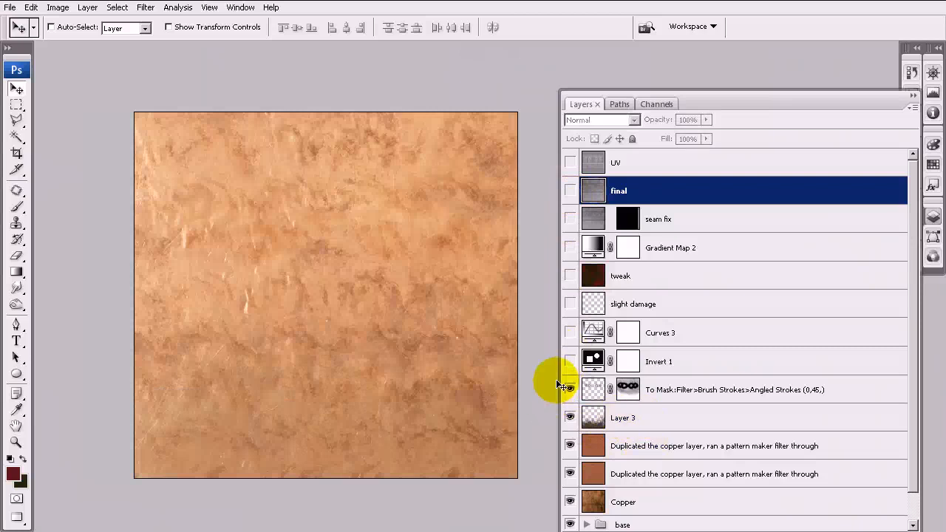
# Step: Reveal the Invert 1, Curves 3 and slight damage layers of the bump map one after another
pyautogui.click(628, 361)
pyautogui.click(570, 362)
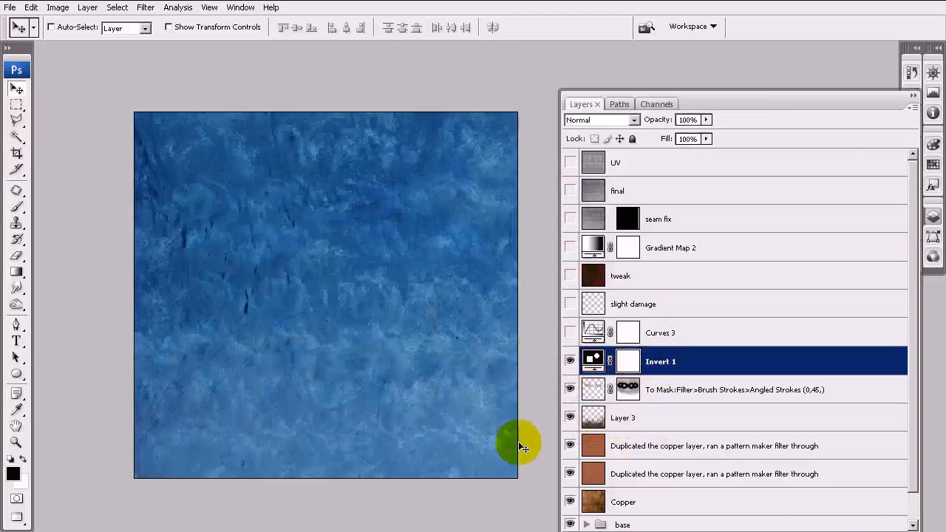
pyautogui.click(571, 333)
pyautogui.click(591, 334)
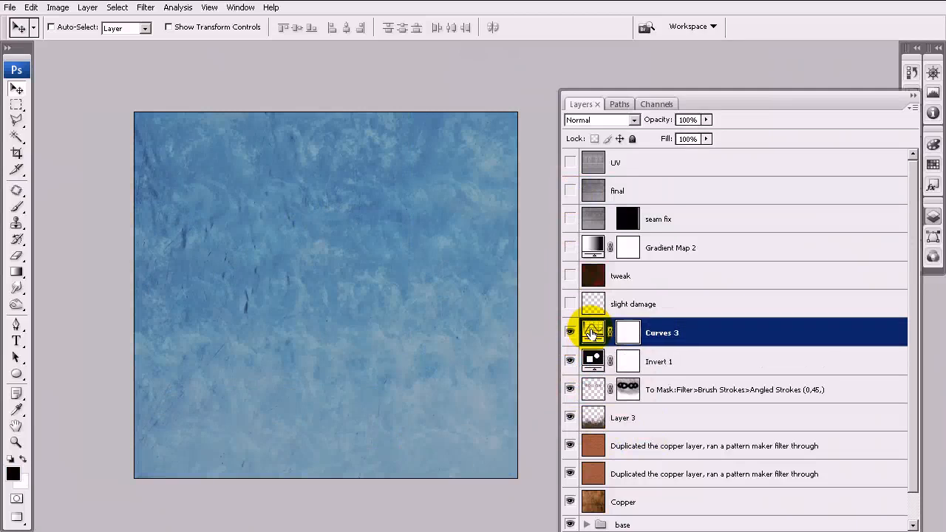
pyautogui.click(569, 304)
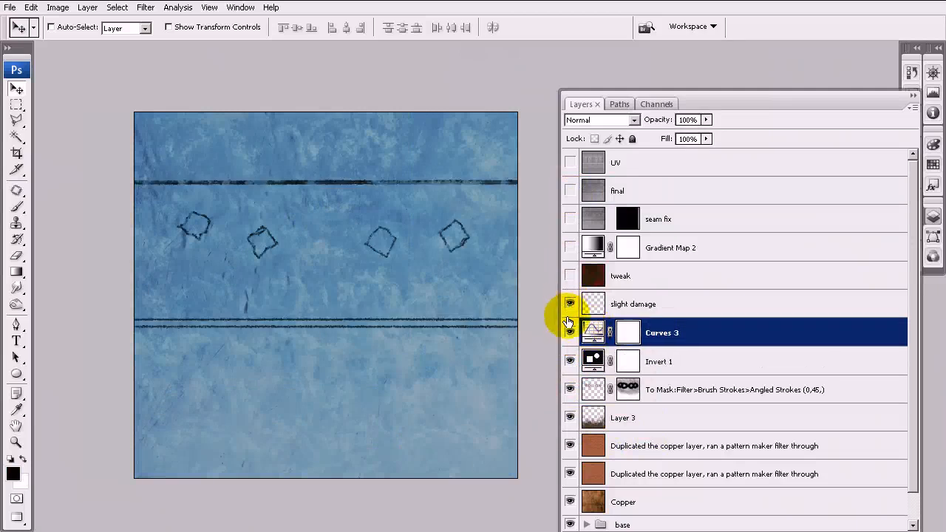
# Step: Reveal the tweak and Gradient Map 2 layers of the bump map and open the gradient map's settings
pyautogui.click(621, 305)
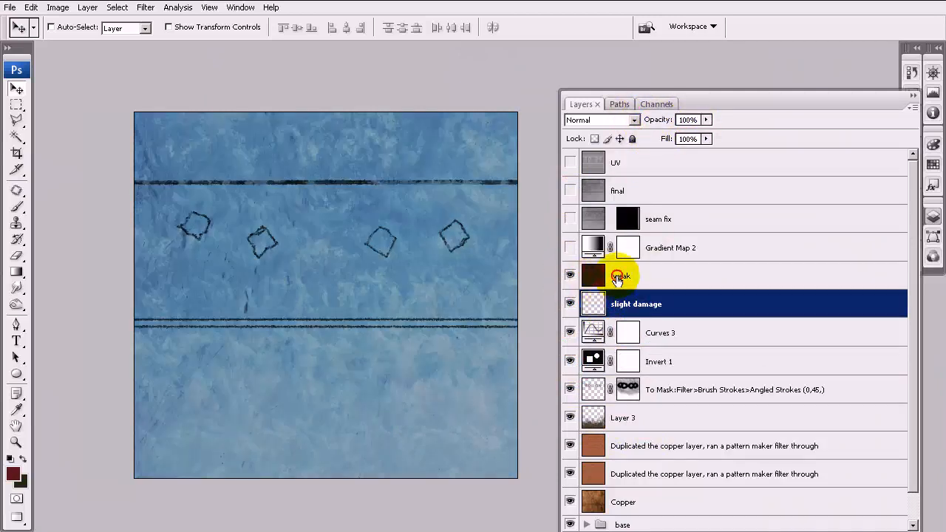
pyautogui.click(614, 275)
pyautogui.doubleClick(591, 251)
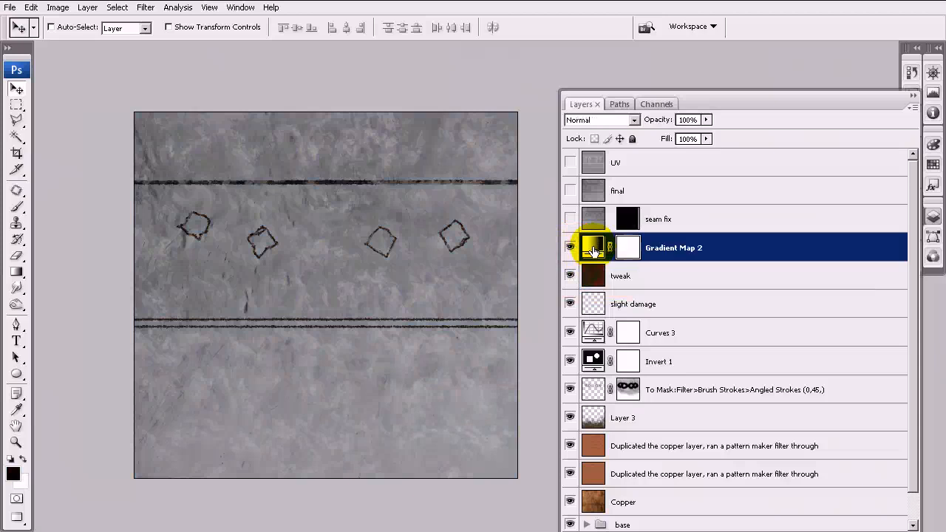
pyautogui.click(765, 94)
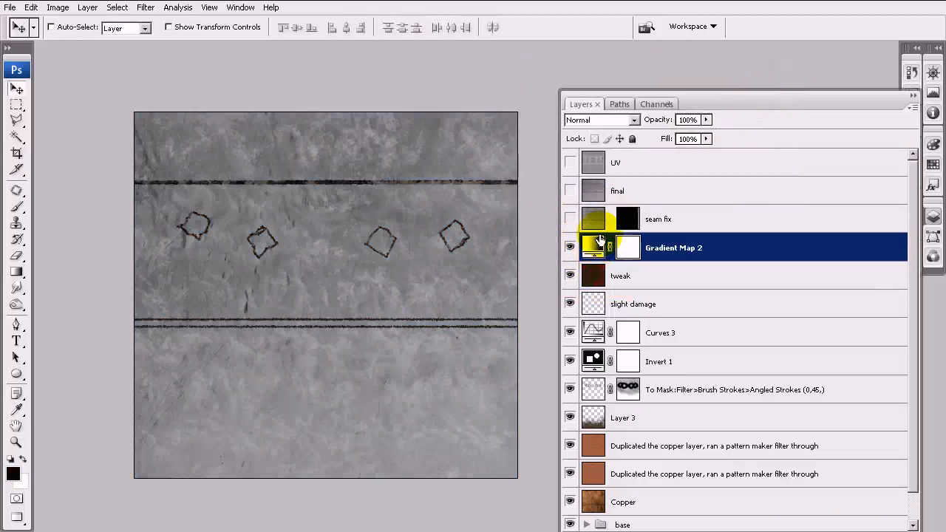
# Step: Add a Hue/Saturation adjustment layer with saturation -100 above Gradient Map 2
pyautogui.click(819, 527)
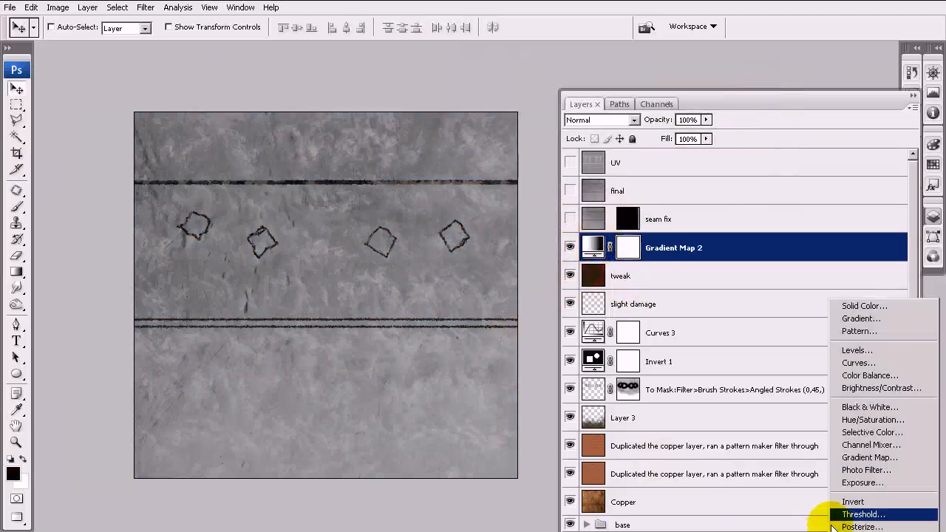
pyautogui.click(908, 422)
pyautogui.moveTo(616, 172); pyautogui.dragTo(507, 173)
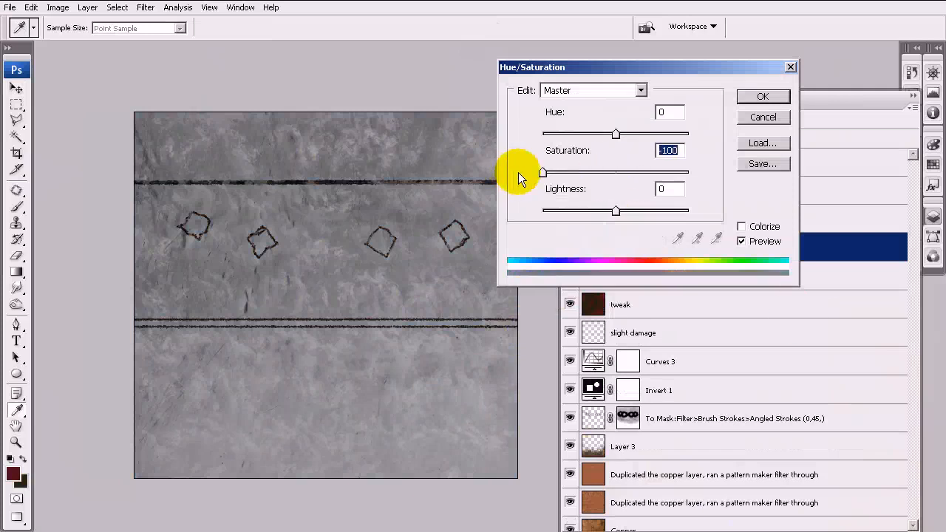
pyautogui.click(762, 96)
# Step: Compare the Hue/Saturation desaturation by toggling Gradient Map 2, and delete the Hue/Saturation layer
pyautogui.moveTo(569, 280); pyautogui.dragTo(584, 257)
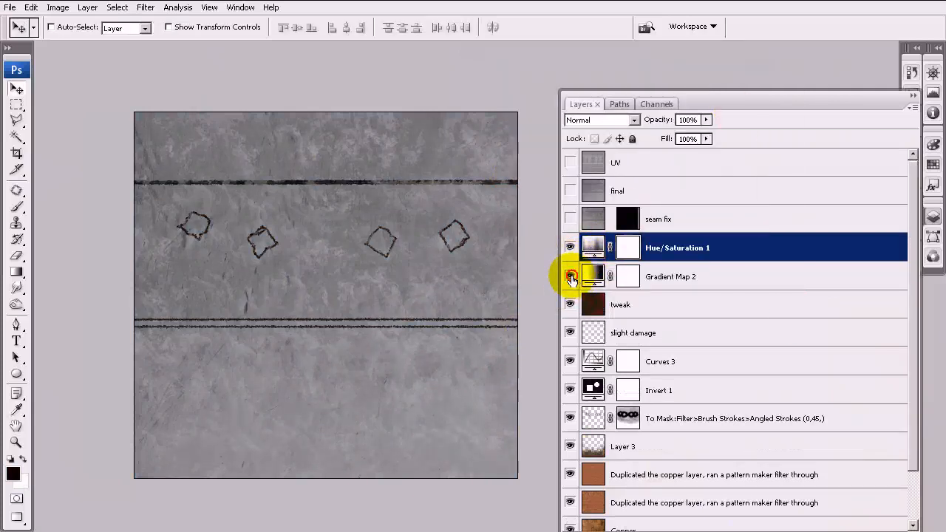
pyautogui.click(570, 278)
pyautogui.moveTo(714, 249); pyautogui.dragTo(883, 516)
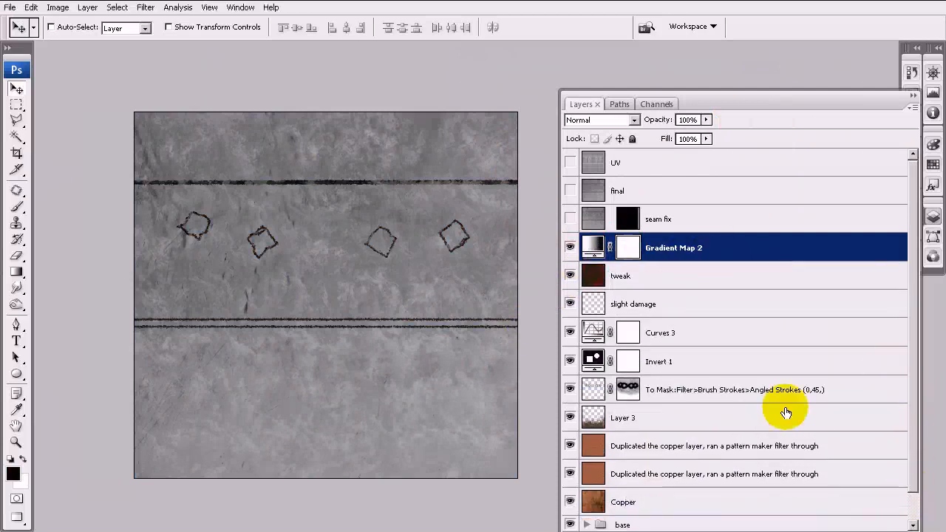
# Step: Compare the bump map with and without the Gradient Map 2 layer
pyautogui.click(569, 248)
pyautogui.click(570, 250)
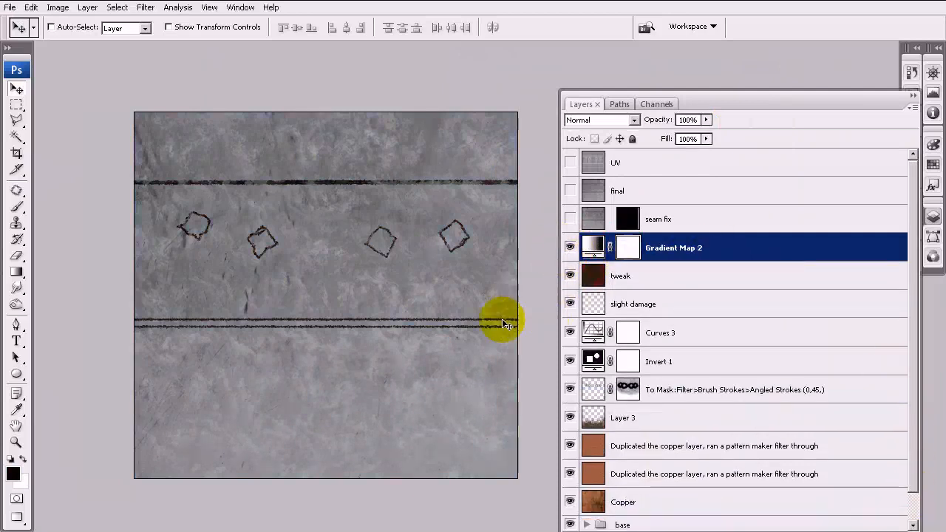
pyautogui.click(570, 248)
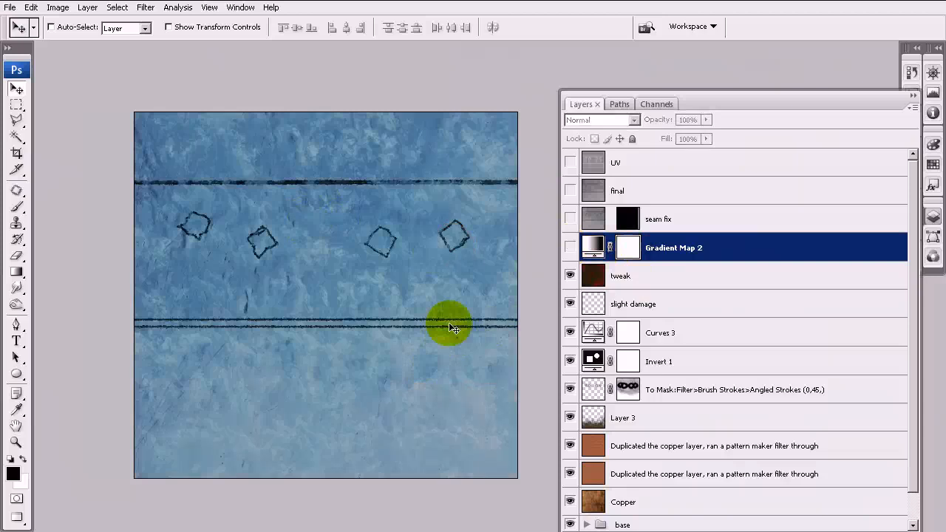
pyautogui.click(568, 251)
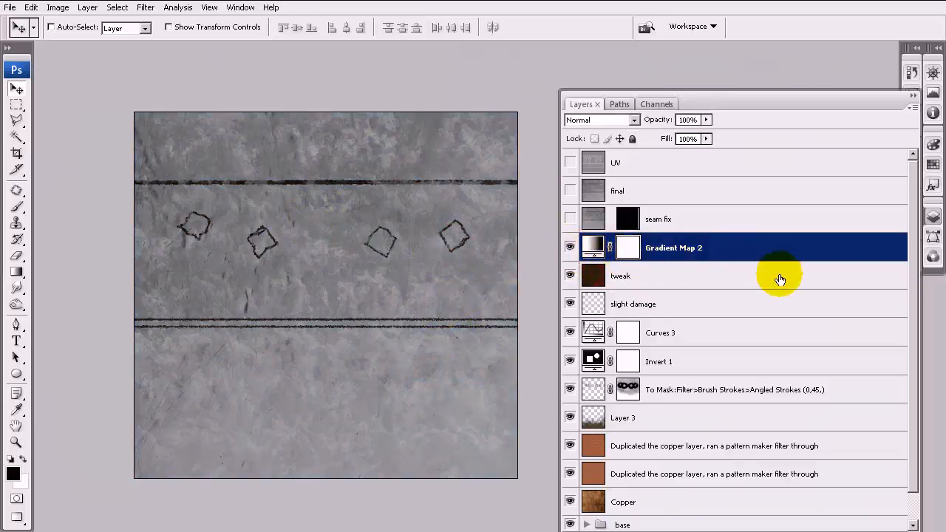
# Step: Reveal the seam fix and final layers of the bump map
pyautogui.click(570, 219)
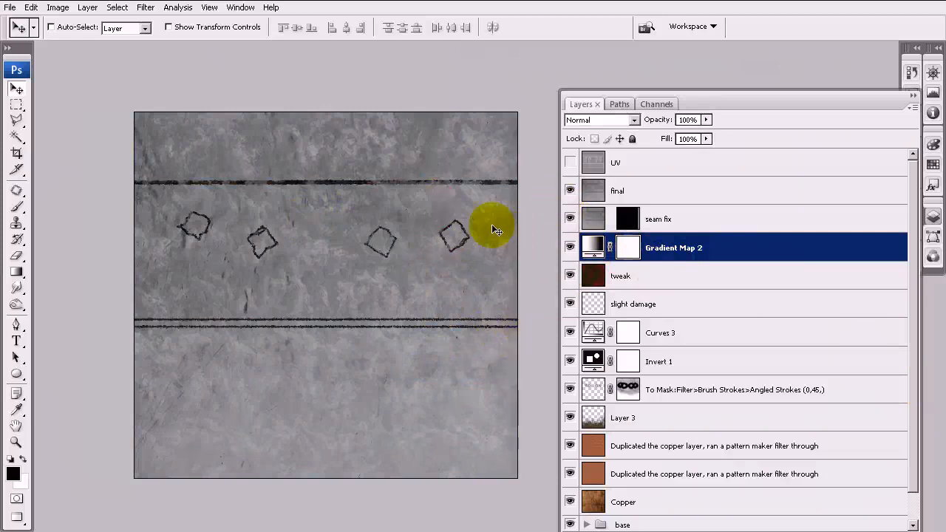
pyautogui.click(242, 8)
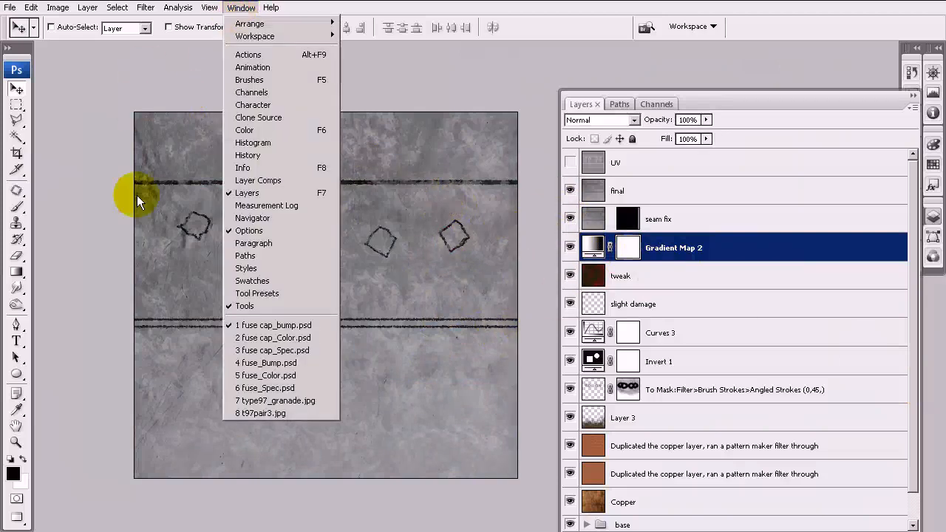
pyautogui.click(110, 314)
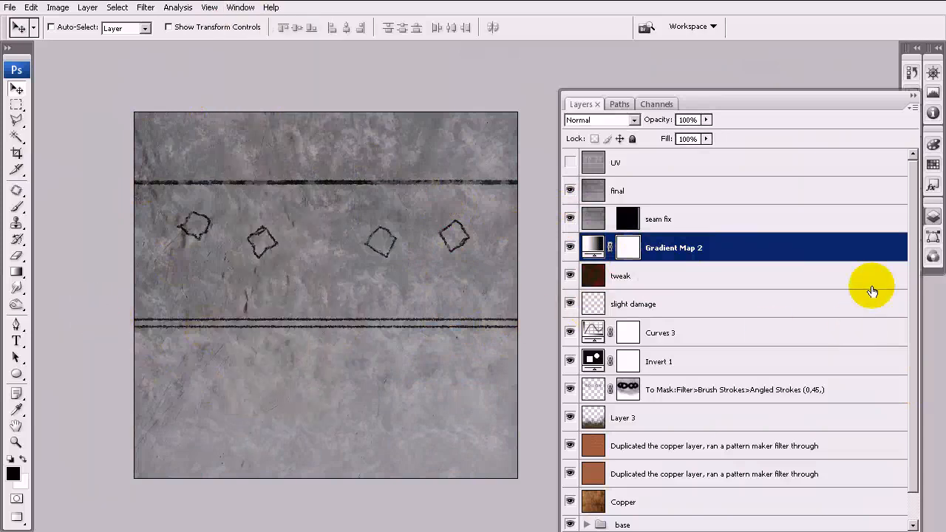
# Step: Select the upper duplicated copper layer of the bump map and toggle its visibility
pyautogui.scroll(-1, 915, 283)
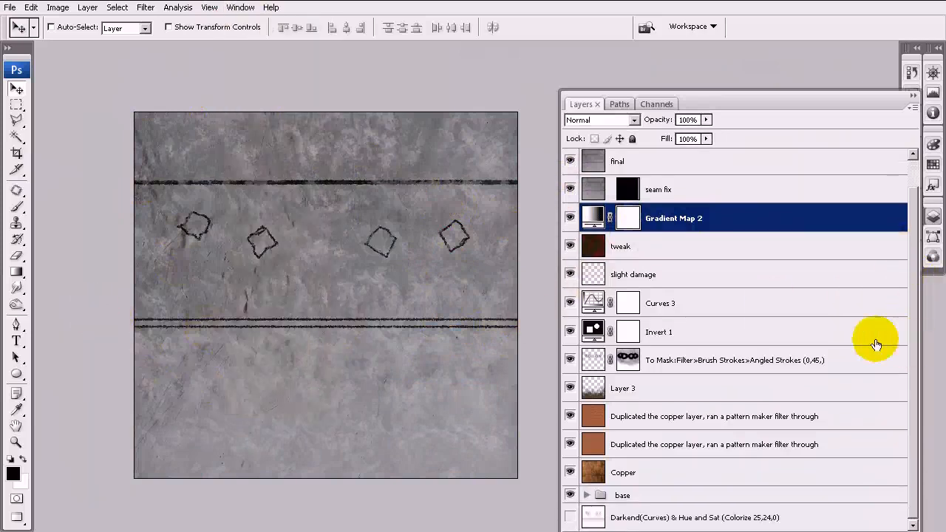
pyautogui.click(673, 414)
pyautogui.click(570, 418)
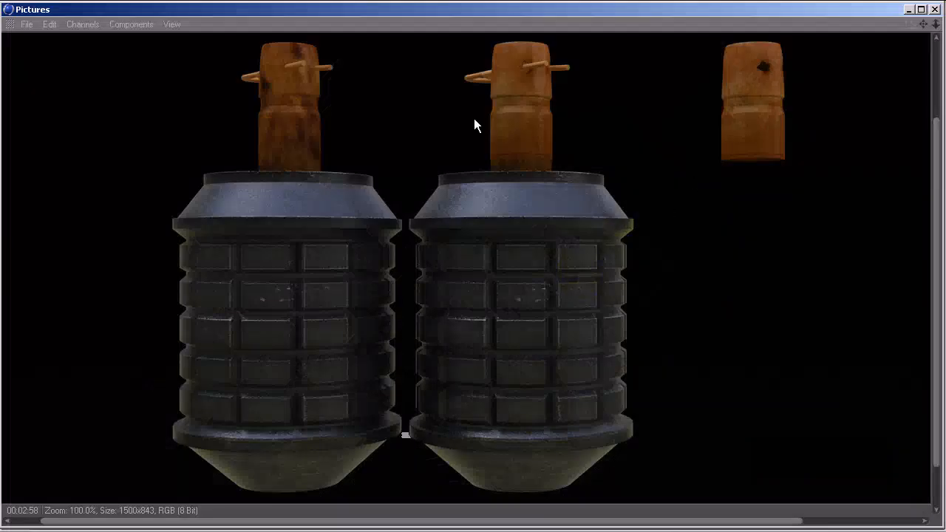
# Step: Examine the grenade render in the Pictures window and minimize it to return to the CINEMA 4D scene
pyautogui.moveTo(651, 258)
pyautogui.mouseDown()
pyautogui.moveTo(540, 226)
pyautogui.moveTo(608, 236)
pyautogui.mouseUp()
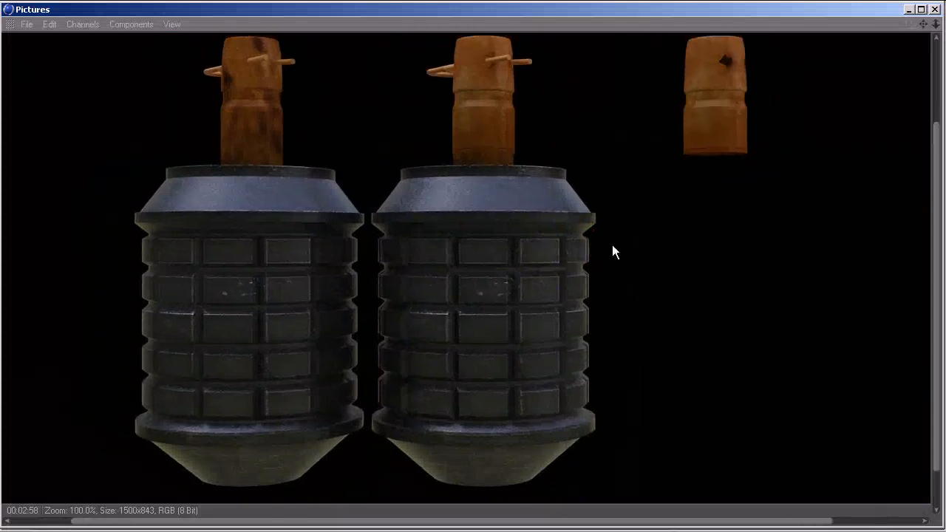
pyautogui.moveTo(577, 269); pyautogui.dragTo(590, 287)
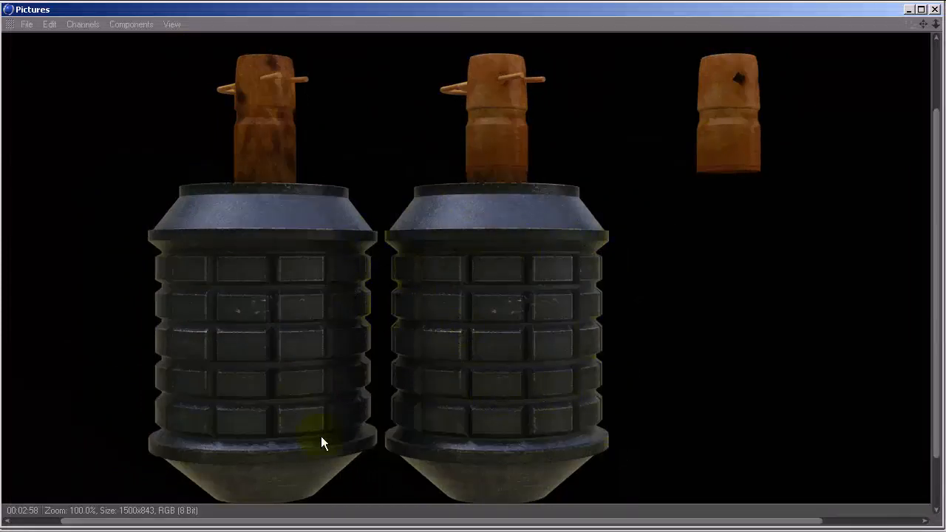
pyautogui.click(909, 9)
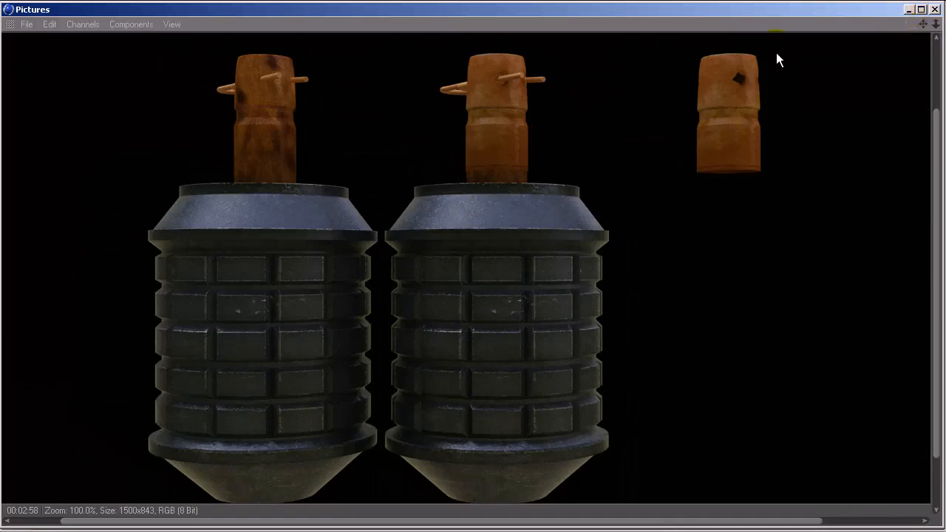
pyautogui.click(913, 9)
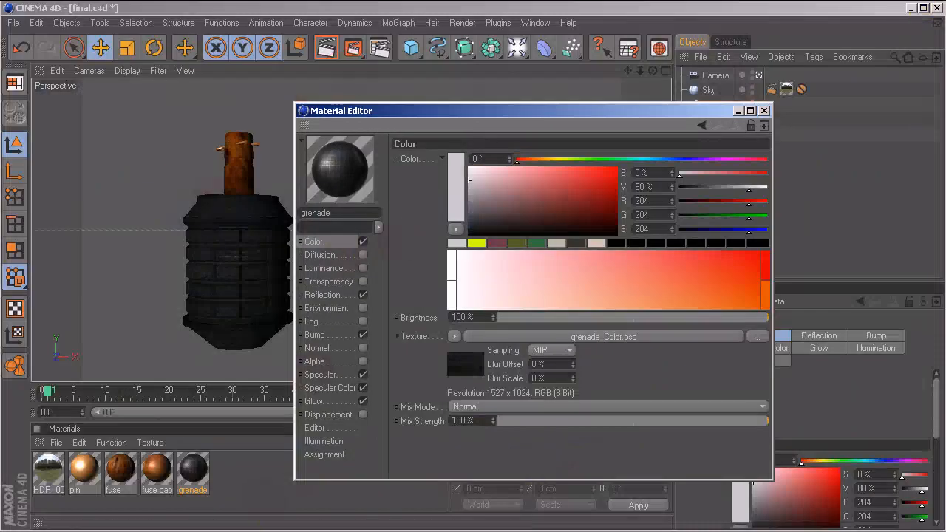
# Step: Inspect the grenade material's color texture shader, and turn its Reflection channel off and back on
pyautogui.click(176, 473)
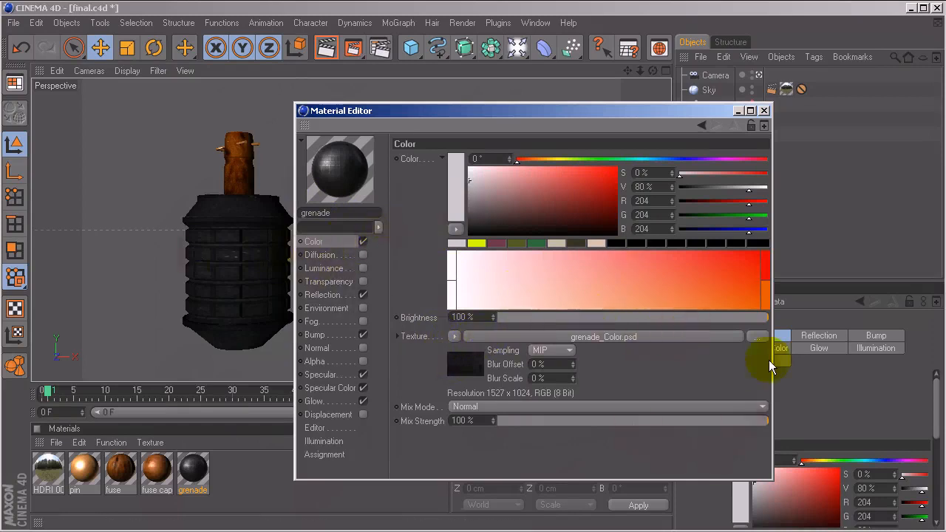
pyautogui.click(567, 340)
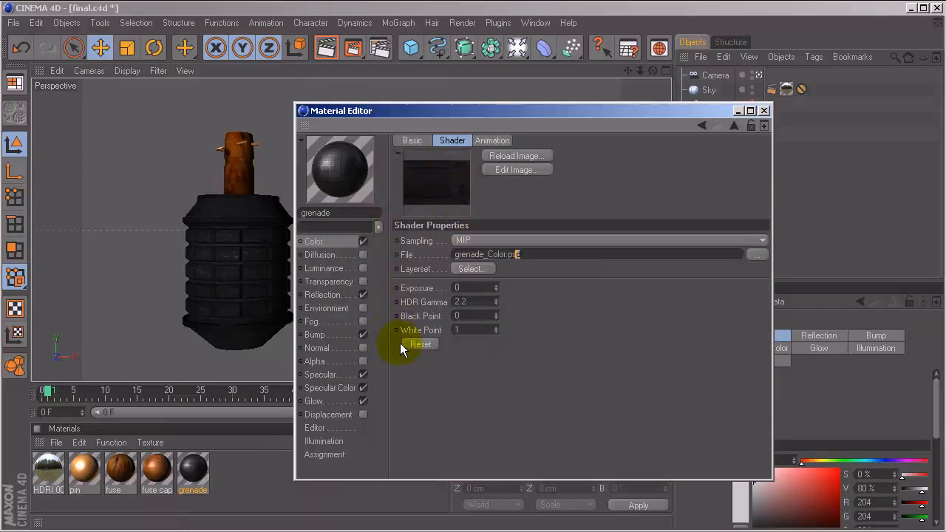
pyautogui.click(343, 295)
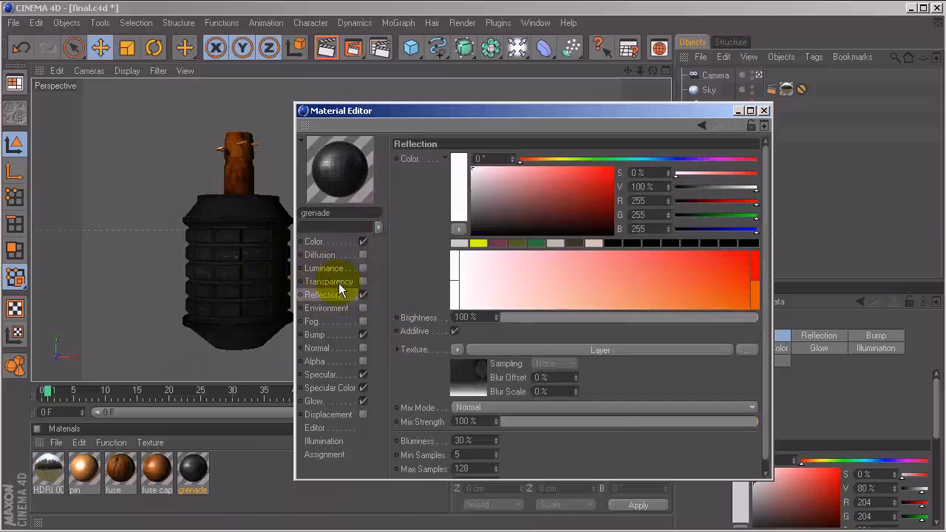
pyautogui.click(363, 294)
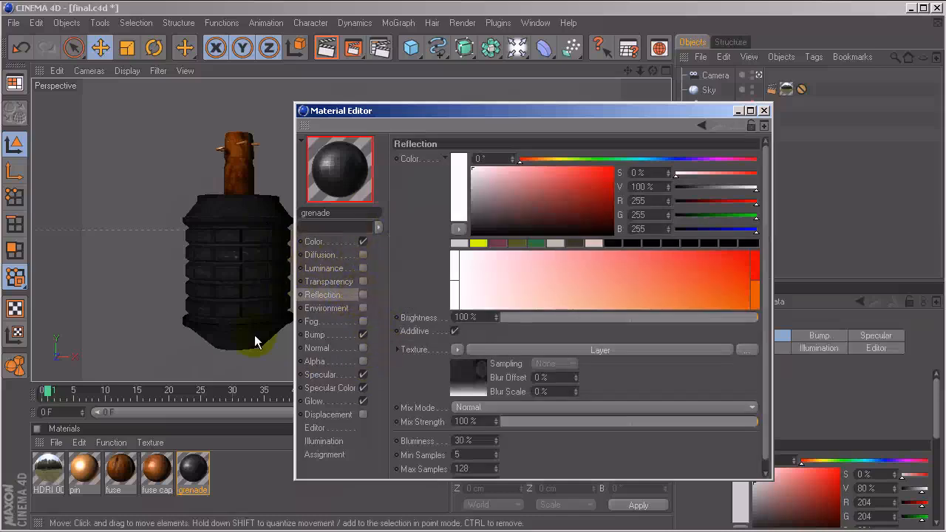
pyautogui.click(363, 294)
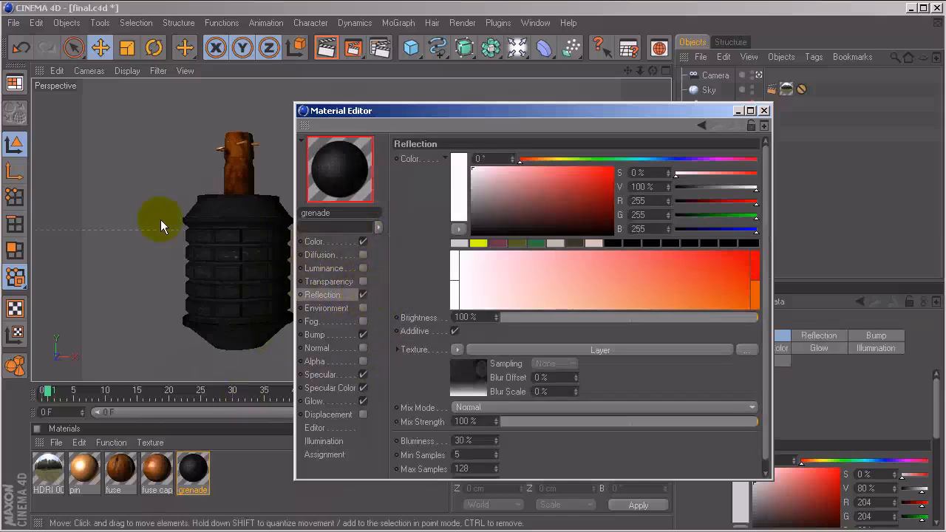
# Step: Open the Layer shader in the grenade material's Reflection texture and inspect its Bitmap layer
pyautogui.scroll(-1, 521, 435)
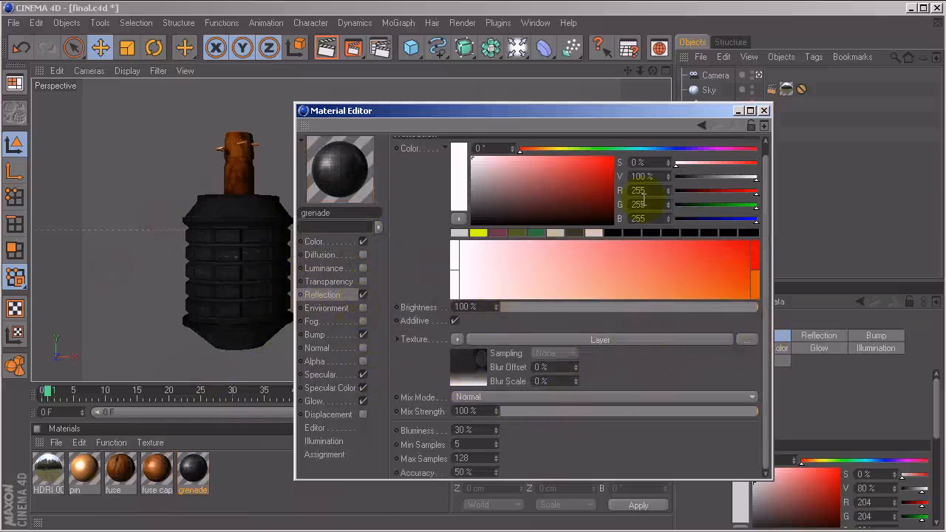
pyautogui.click(562, 342)
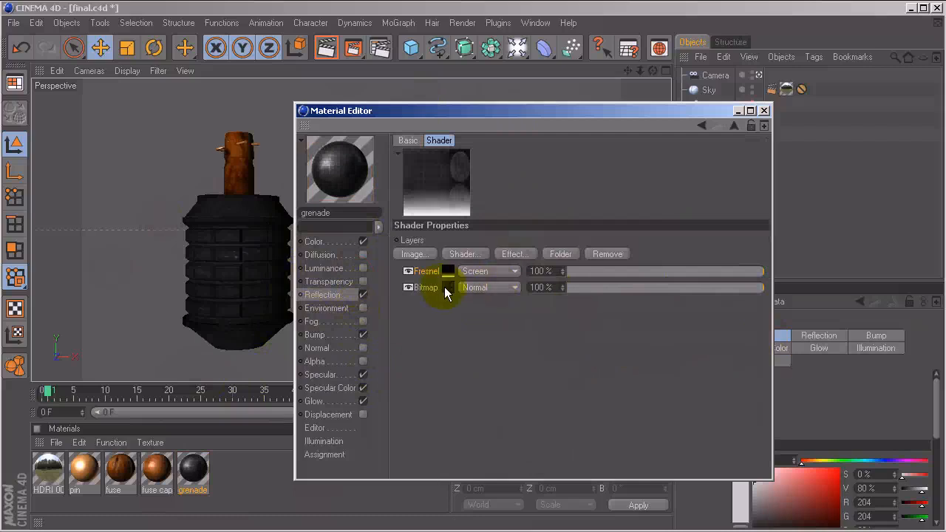
pyautogui.click(444, 290)
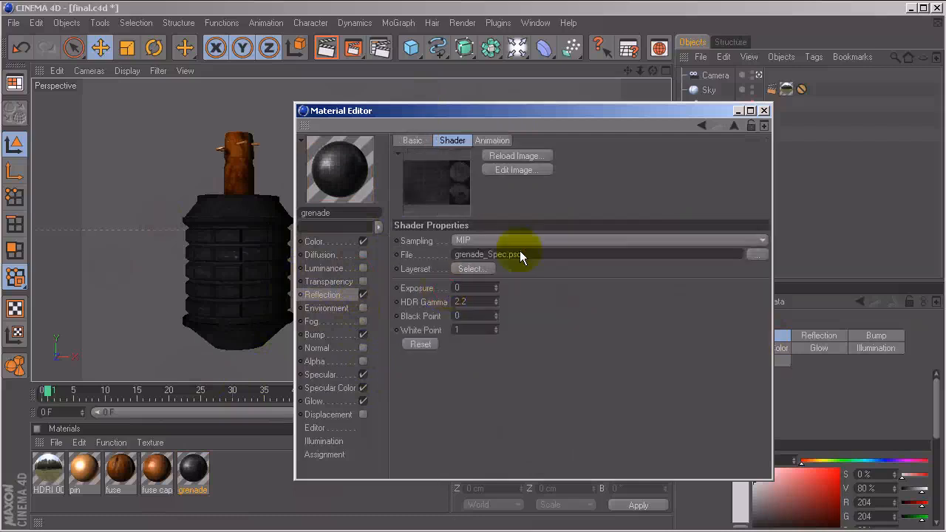
# Step: Show the Layer option among the shader types for the Reflection texture, and reopen the existing Layer shader
pyautogui.click(330, 294)
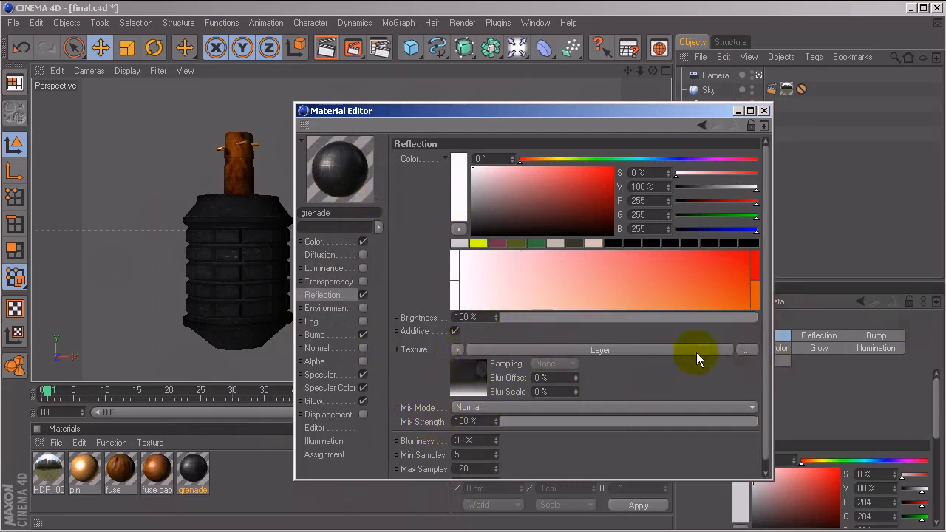
pyautogui.click(459, 350)
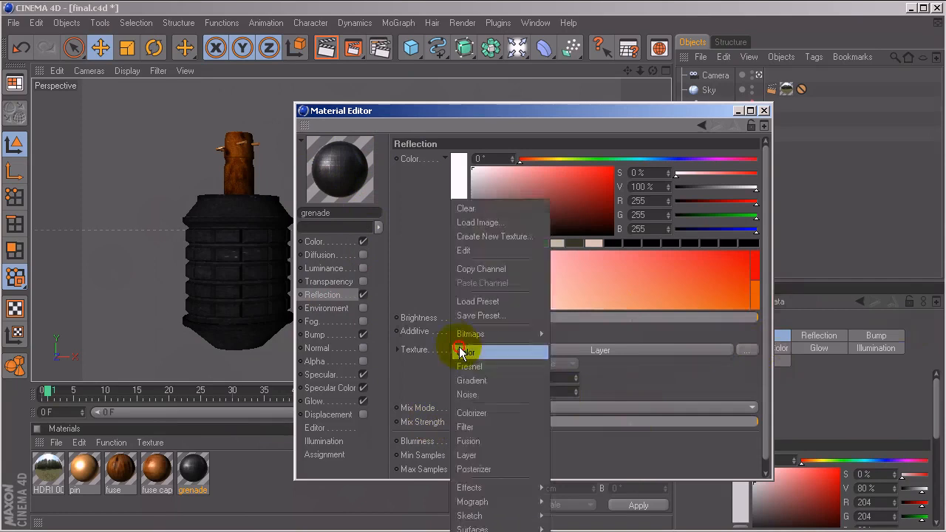
pyautogui.click(486, 454)
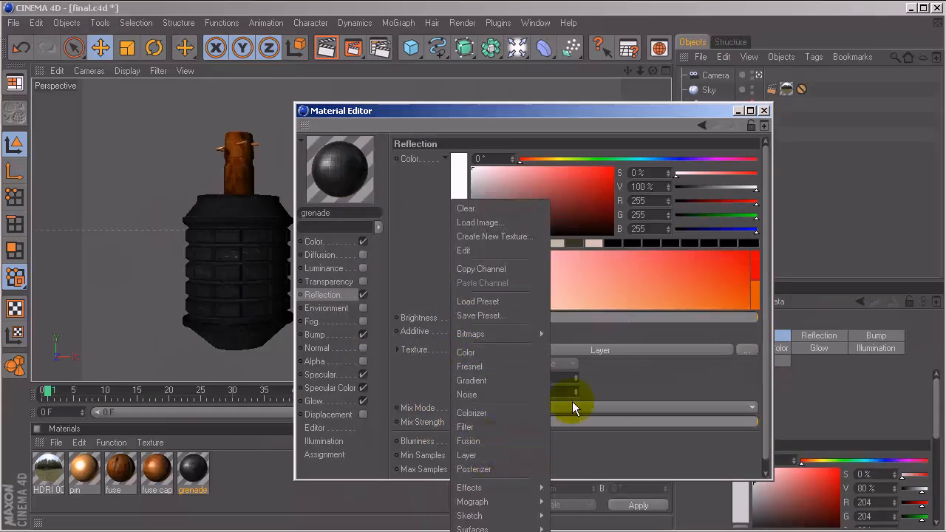
pyautogui.click(664, 346)
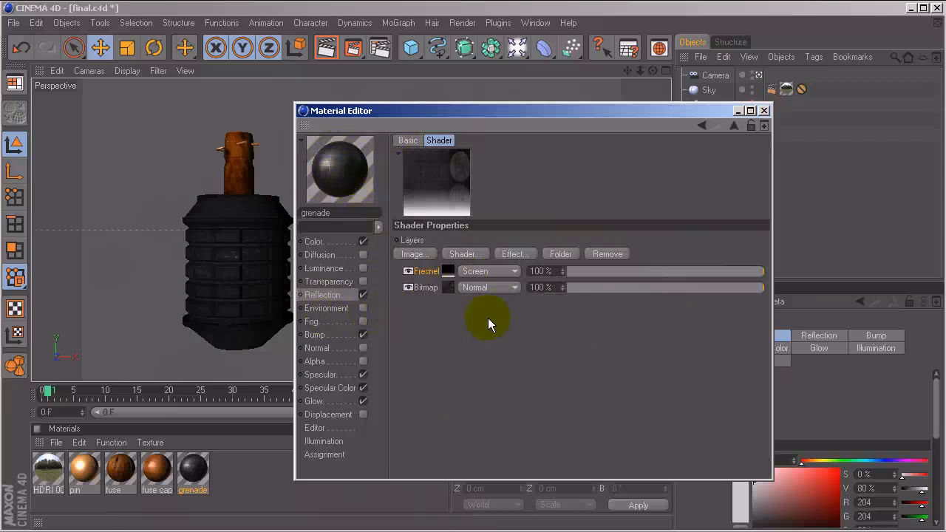
# Step: Add a new Fresnel shader to the reflection's Layer shader and hide the existing Fresnel layer
pyautogui.click(467, 254)
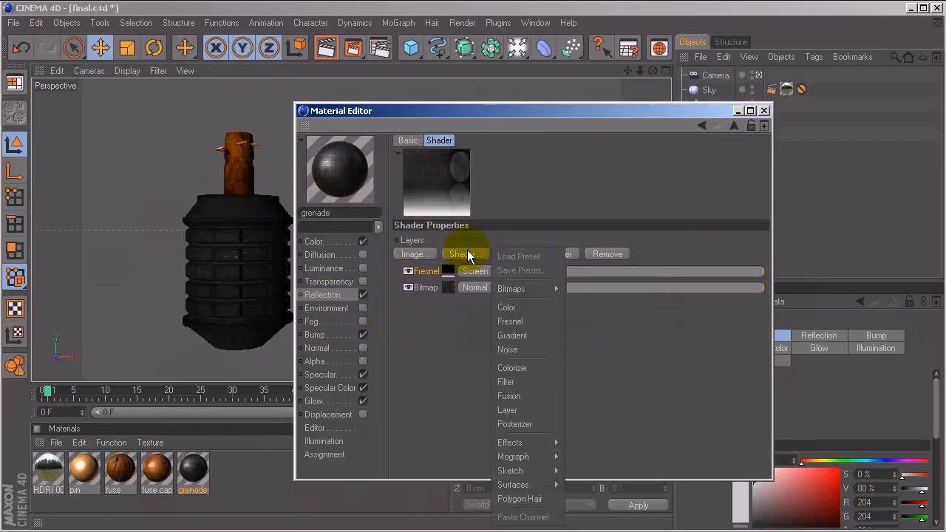
pyautogui.click(517, 320)
pyautogui.click(409, 287)
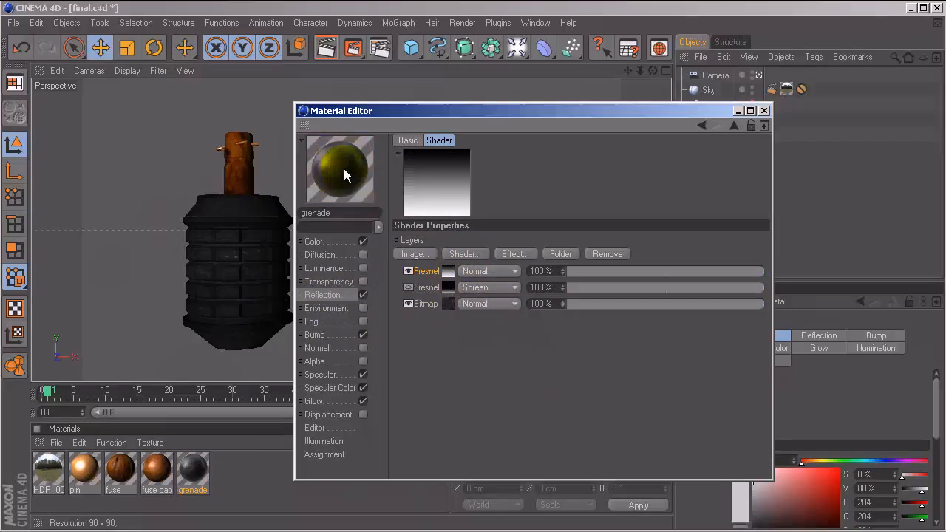
# Step: Set the blend mode of the new Fresnel layer in the reflection's Layer shader to Screen
pyautogui.click(407, 271)
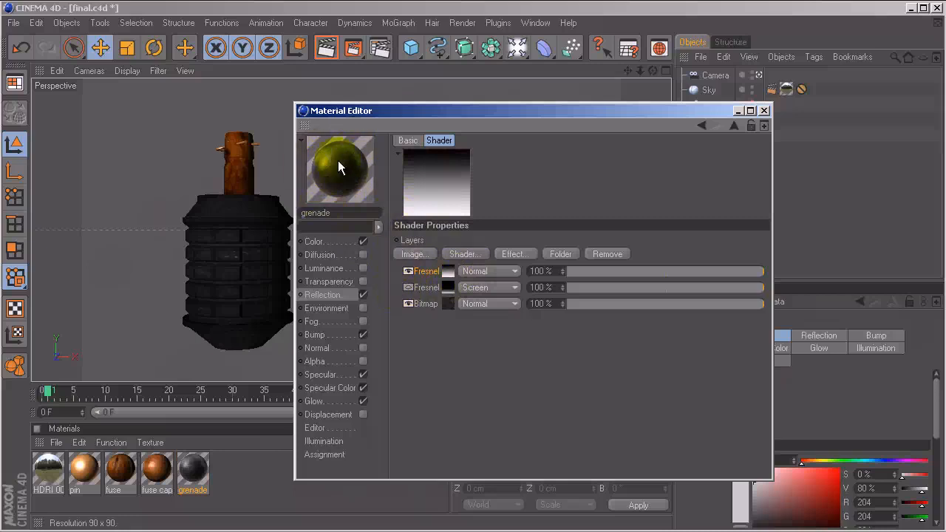
pyautogui.click(481, 271)
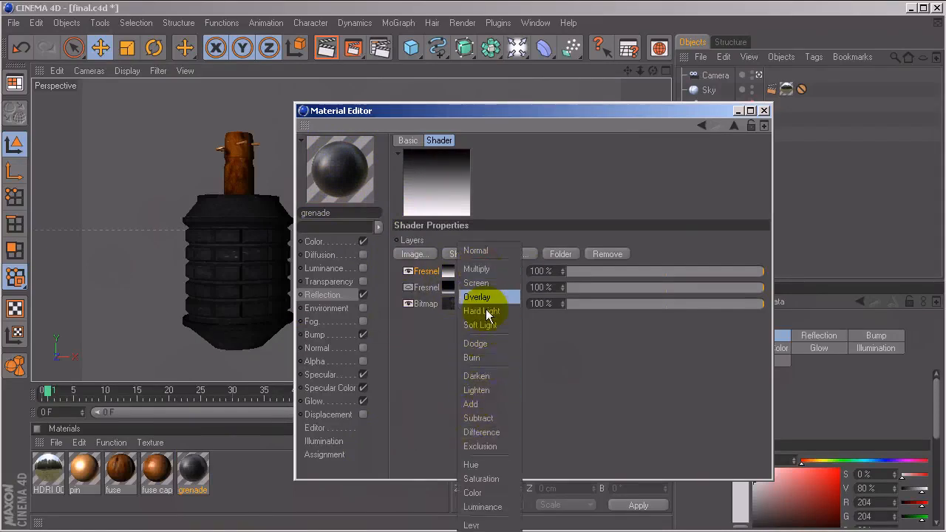
pyautogui.click(479, 283)
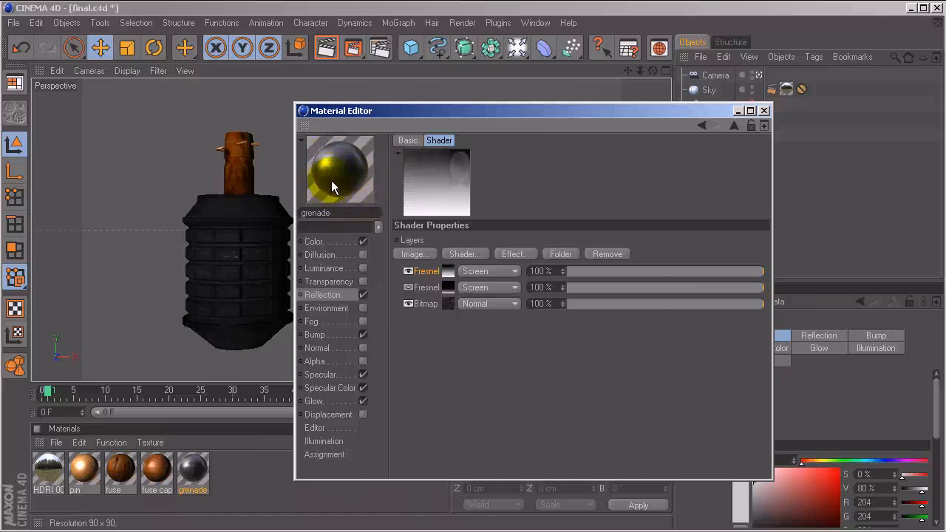
# Step: Tighten the new Fresnel's gradient by moving its black knot and midpoint toward the white end, and return to the reflection's Layer shader
pyautogui.click(449, 276)
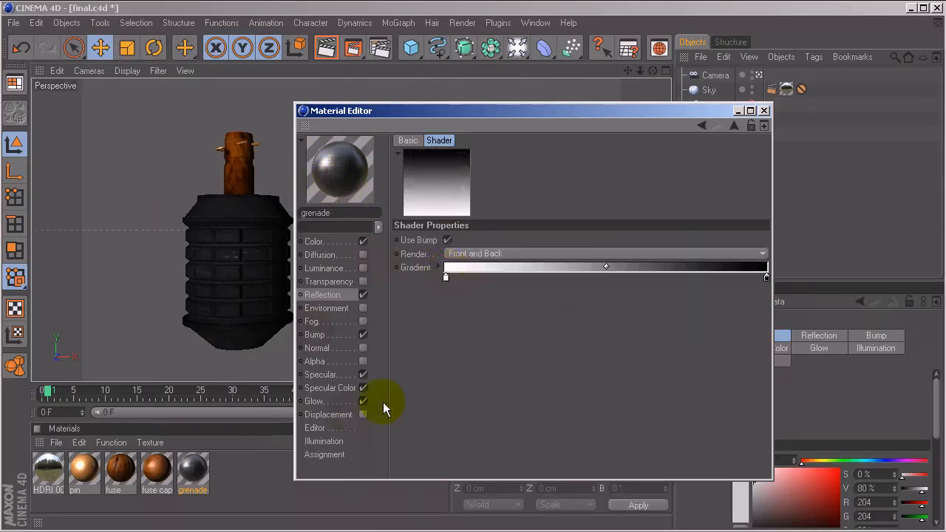
pyautogui.moveTo(606, 266); pyautogui.dragTo(479, 265)
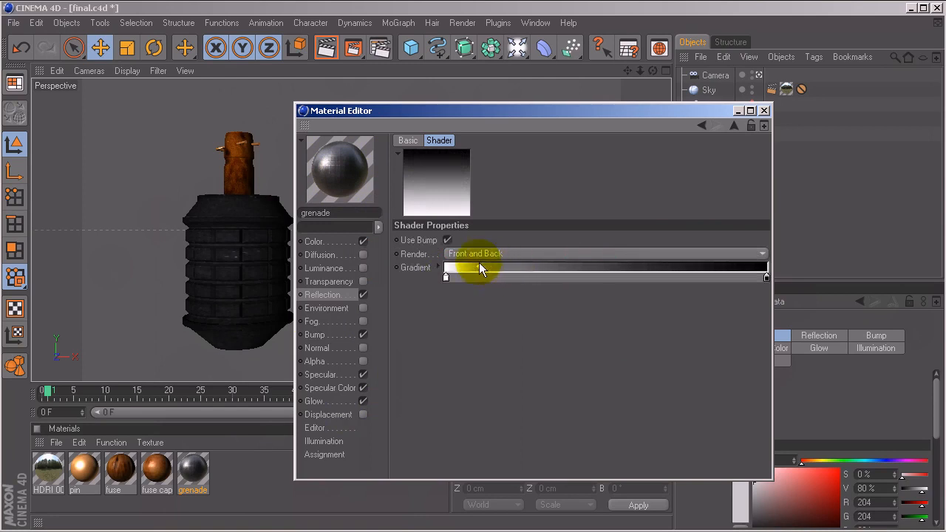
pyautogui.moveTo(766, 279); pyautogui.dragTo(548, 284)
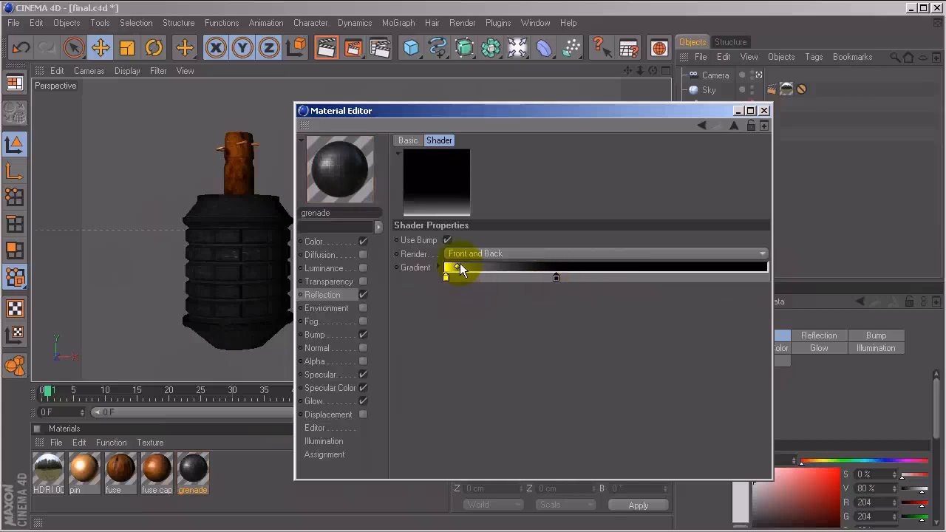
pyautogui.moveTo(458, 269); pyautogui.dragTo(480, 268)
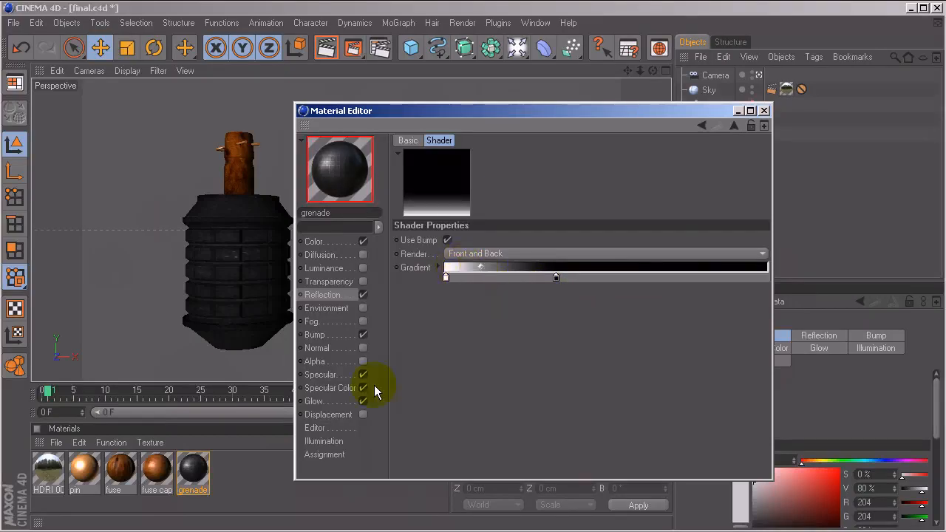
pyautogui.click(320, 298)
pyautogui.click(507, 342)
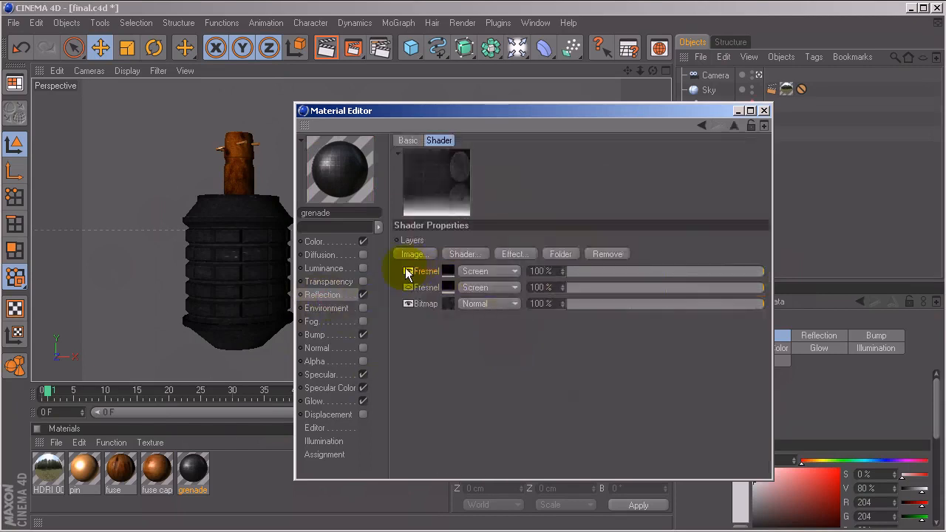
# Step: Turn the new Fresnel layer off and on to compare its effect on the grenade material preview
pyautogui.click(406, 271)
pyautogui.click(406, 270)
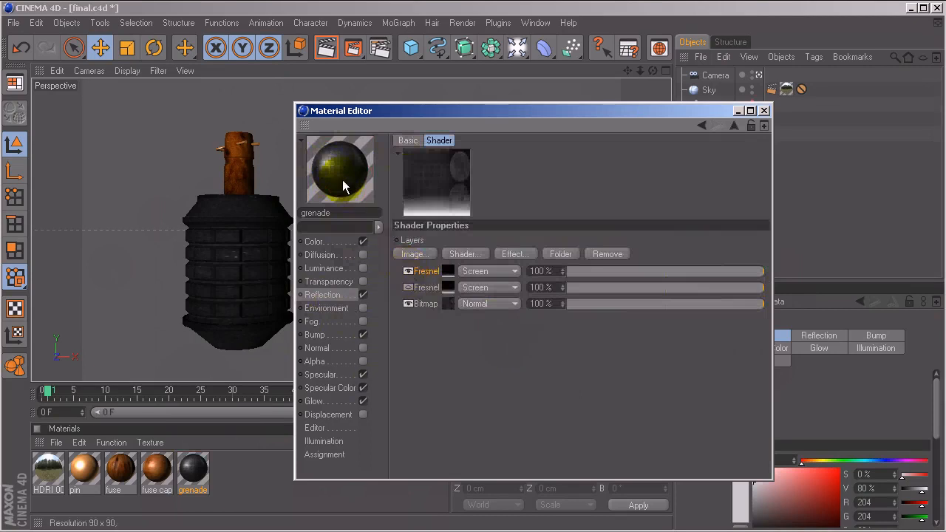
pyautogui.click(412, 272)
pyautogui.click(412, 272)
# Step: Make the original Fresnel layer visible again and delete the added Fresnel layer from the reflection's Layer shader
pyautogui.click(408, 288)
pyautogui.click(445, 274)
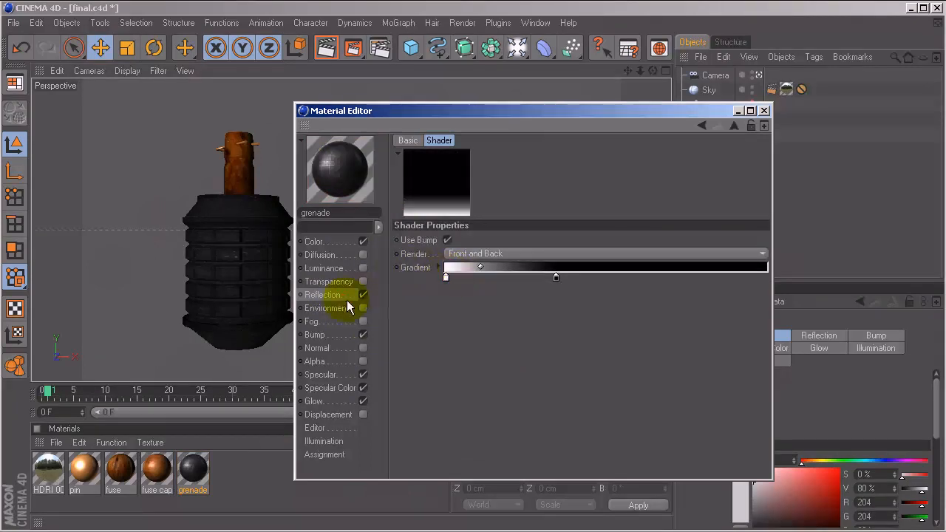
pyautogui.click(324, 294)
pyautogui.click(469, 346)
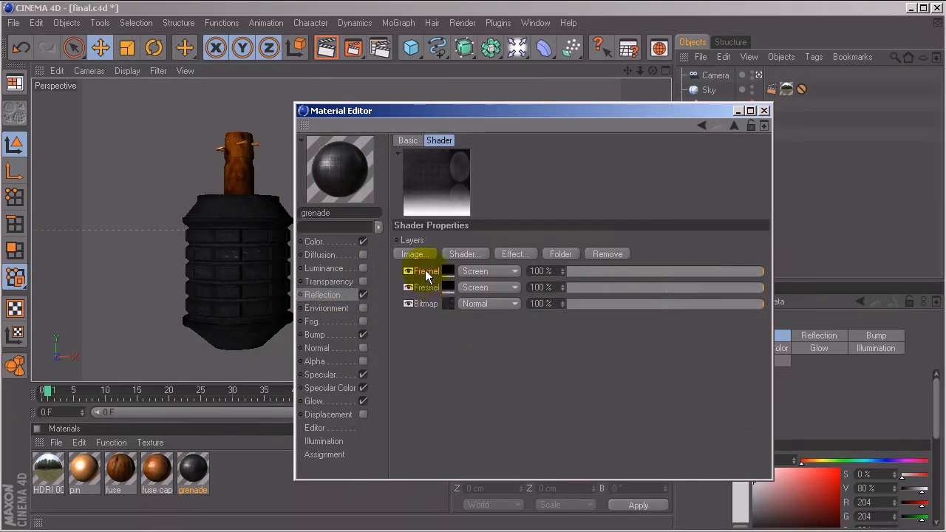
pyautogui.press('Delete')
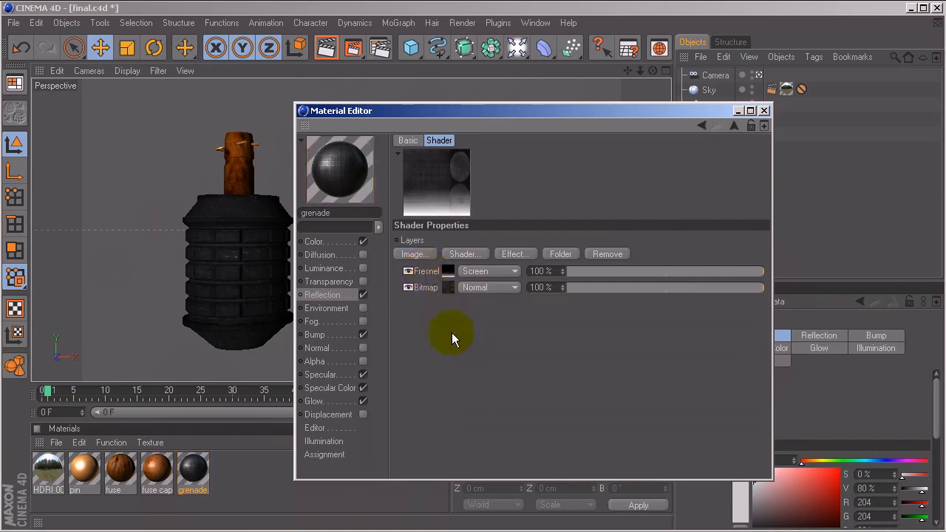
# Step: Inspect the grenade material's Bump channel and compare the material with bump off and on
pyautogui.click(335, 336)
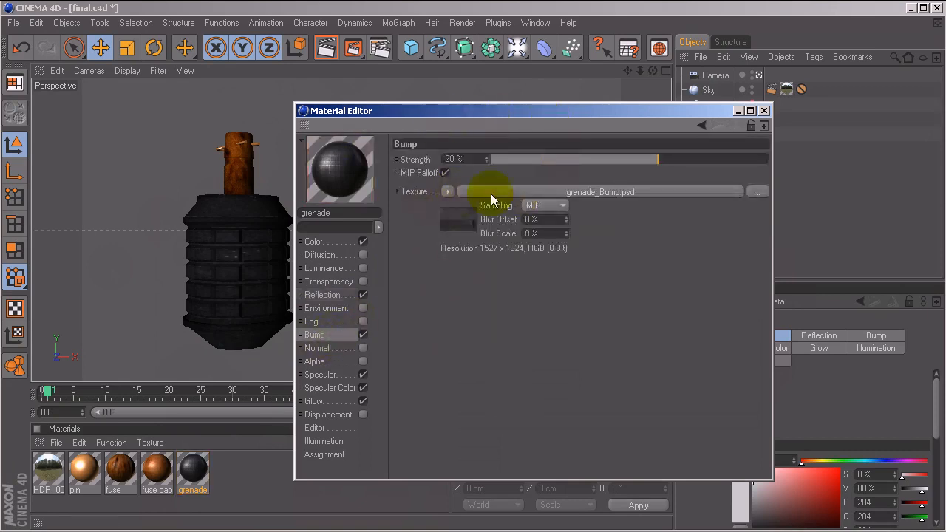
pyautogui.click(362, 335)
pyautogui.click(362, 336)
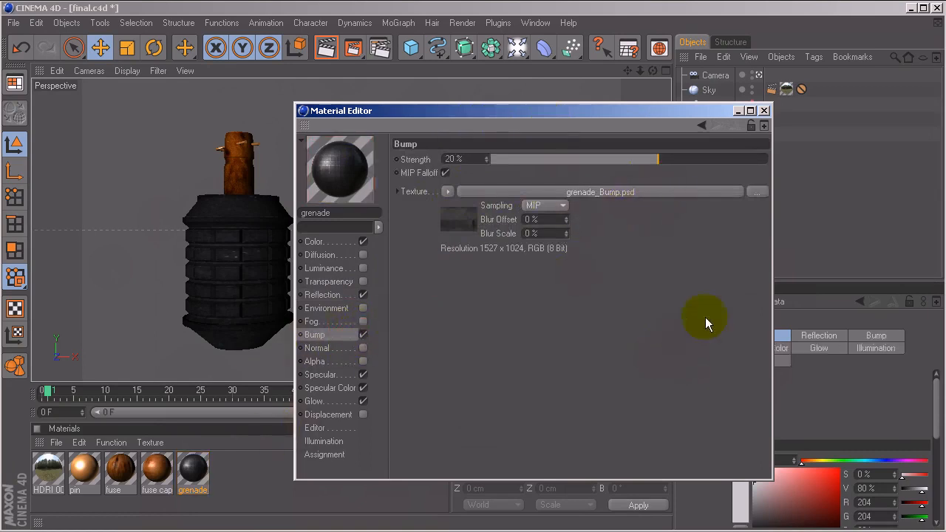
# Step: Review the grenade material's Color texture and its Specular width, height and falloff settings
pyautogui.click(337, 244)
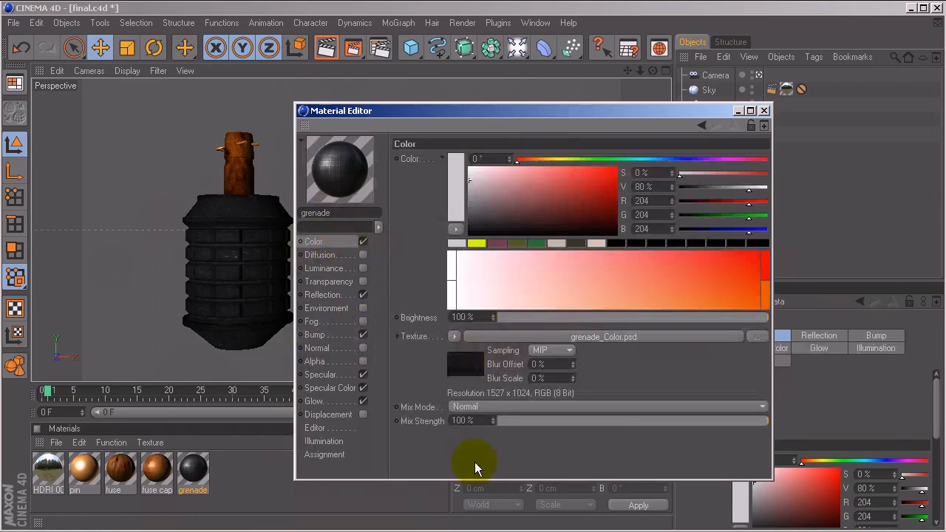
pyautogui.click(342, 376)
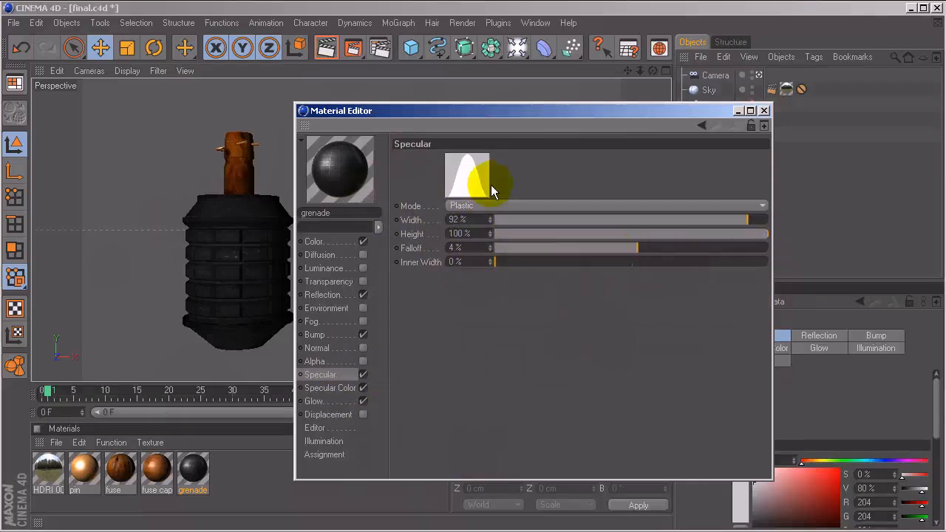
pyautogui.moveTo(627, 250)
pyautogui.mouseDown()
pyautogui.moveTo(575, 250)
pyautogui.moveTo(660, 249)
pyautogui.moveTo(602, 249)
pyautogui.moveTo(654, 247)
pyautogui.moveTo(636, 249)
pyautogui.mouseUp()
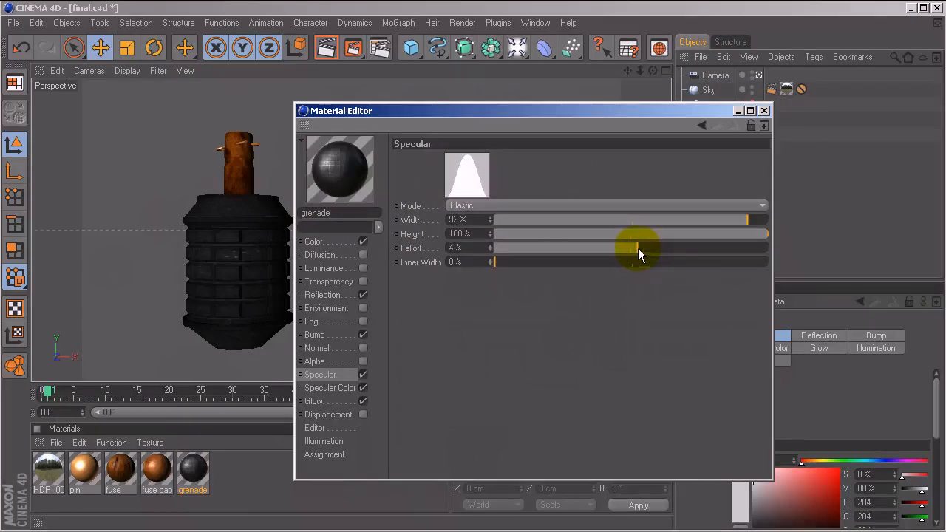
# Step: Compare the grenade material with its Specular Color channel turned off and back on
pyautogui.click(338, 388)
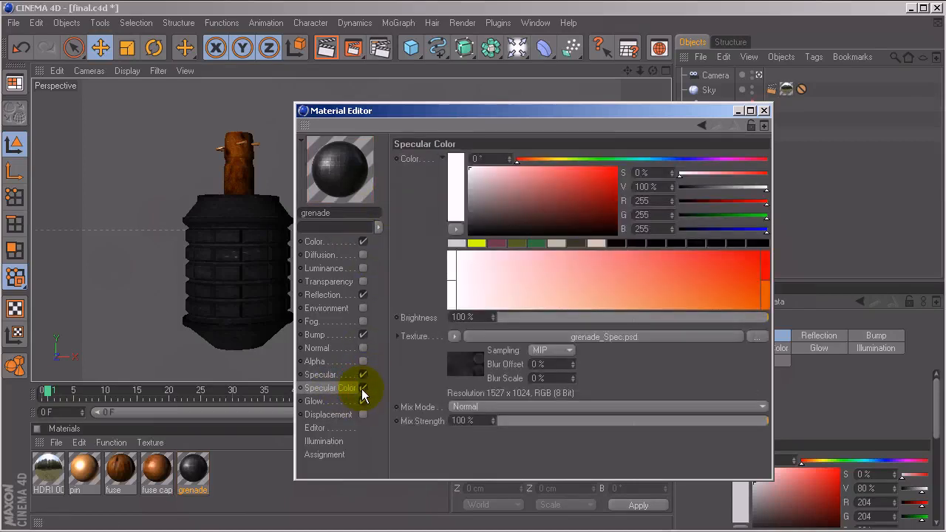
pyautogui.click(363, 388)
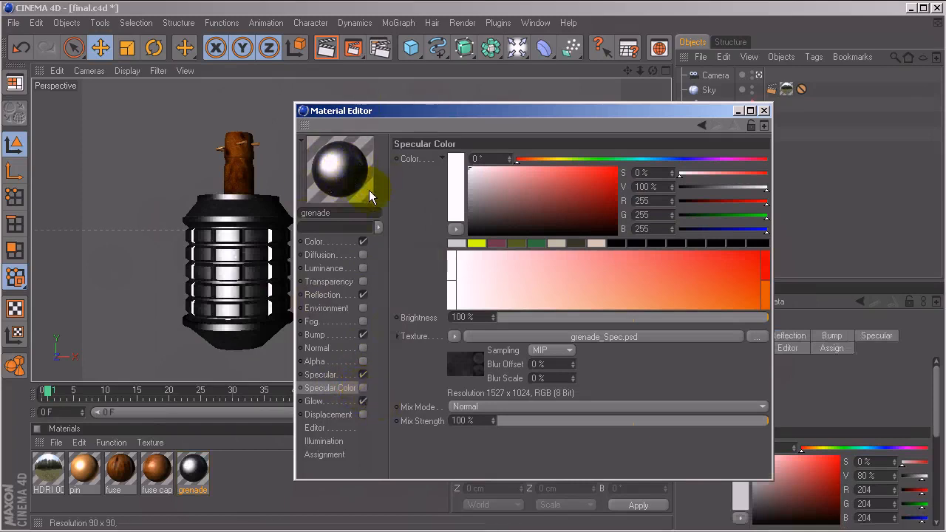
pyautogui.click(362, 388)
pyautogui.click(363, 401)
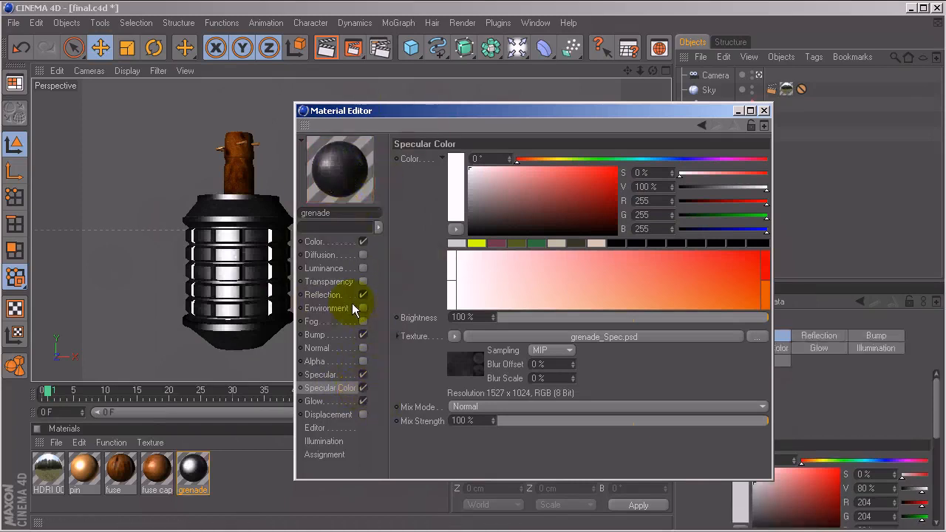
# Step: Examine the texture used in the grenade's Specular Color channel and the material's Glow settings
pyautogui.click(453, 337)
pyautogui.click(649, 336)
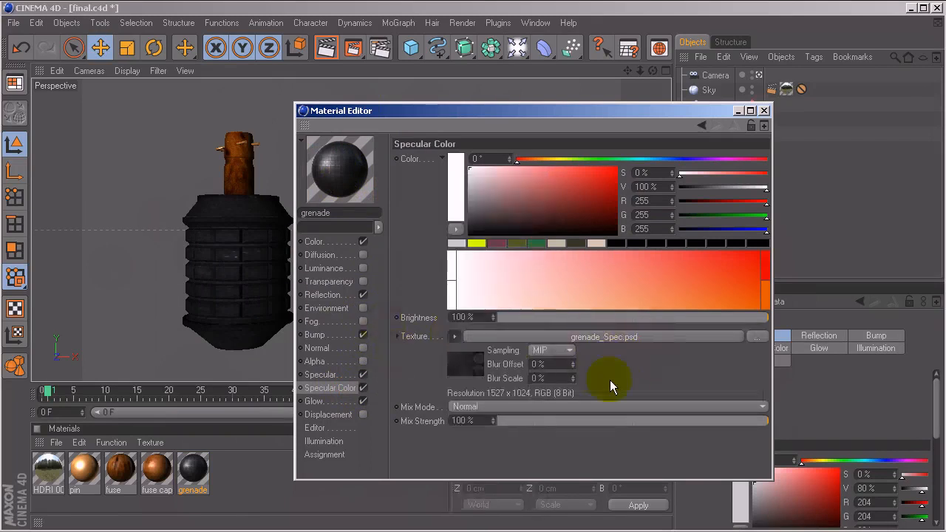
pyautogui.click(332, 400)
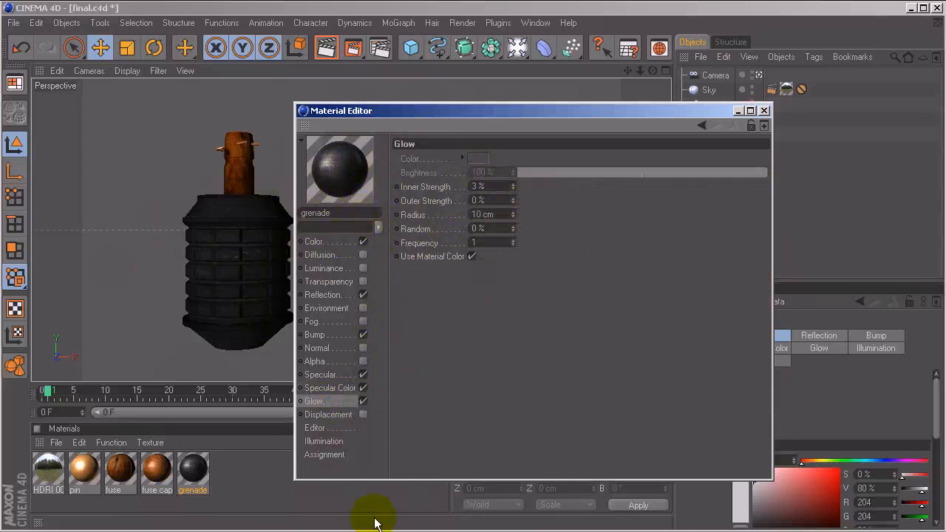
# Step: Open the fuse cap material's Color channel and inspect the Bitmap layer inside its Layer shader
pyautogui.click(157, 469)
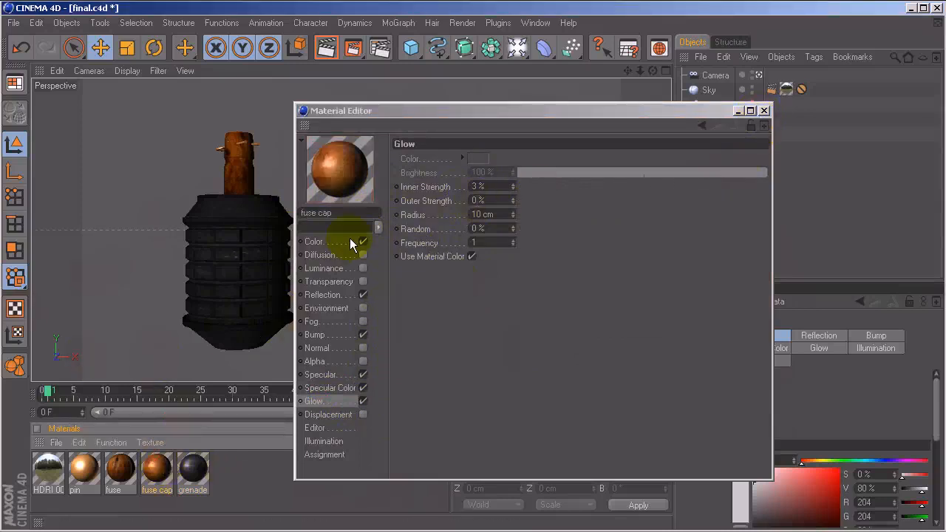
pyautogui.click(350, 241)
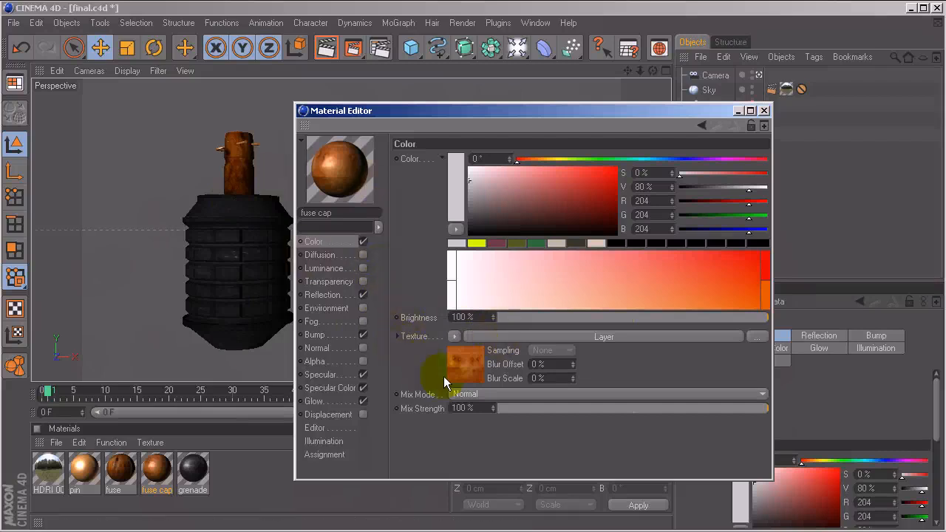
pyautogui.click(501, 338)
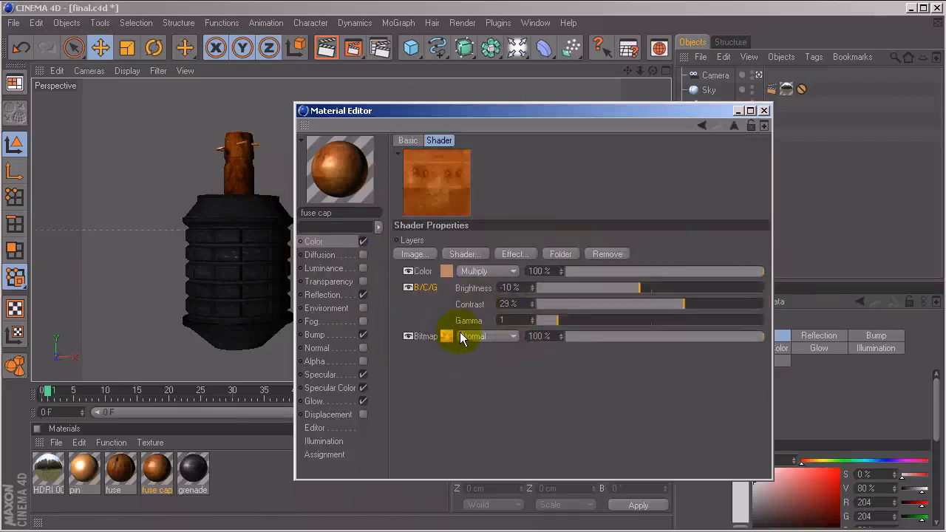
pyautogui.click(448, 337)
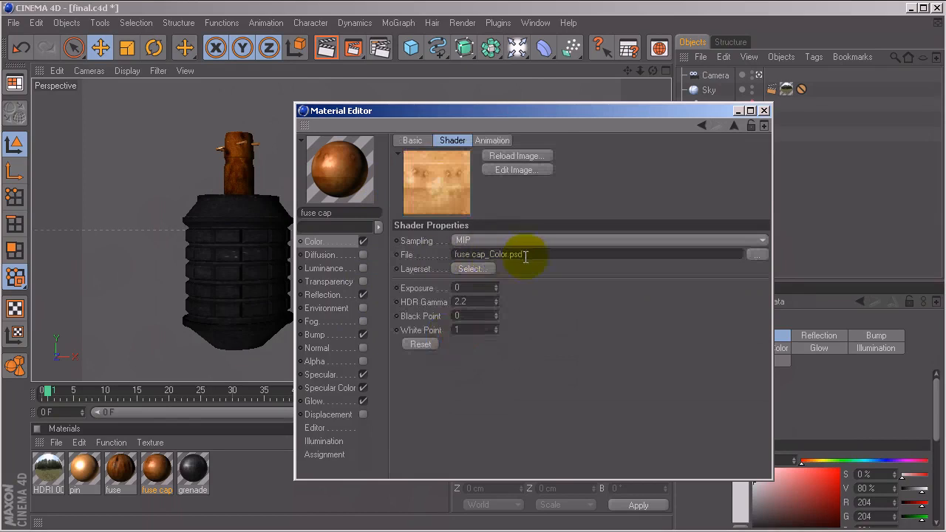
pyautogui.click(334, 244)
pyautogui.click(493, 354)
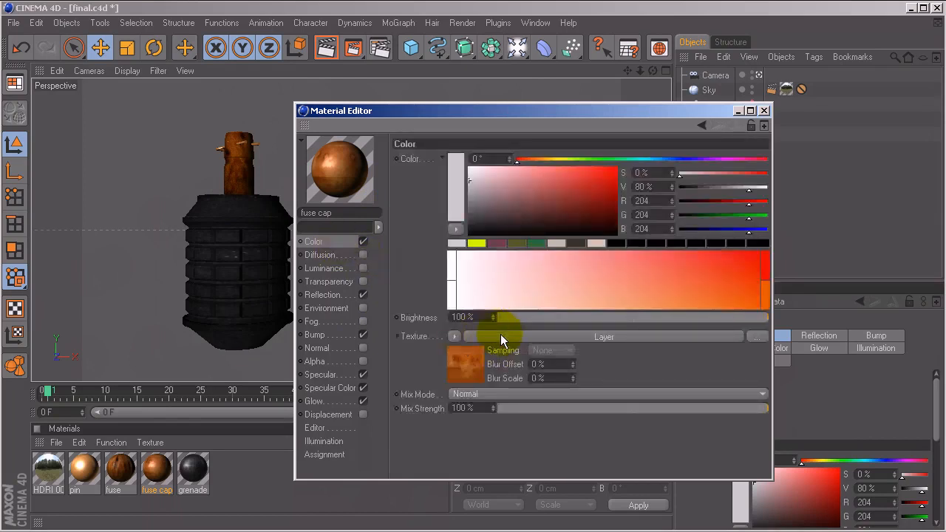
# Step: Reopen the Layer shader of the fuse cap's color texture and hide its Color and B/C/G layers
pyautogui.click(493, 338)
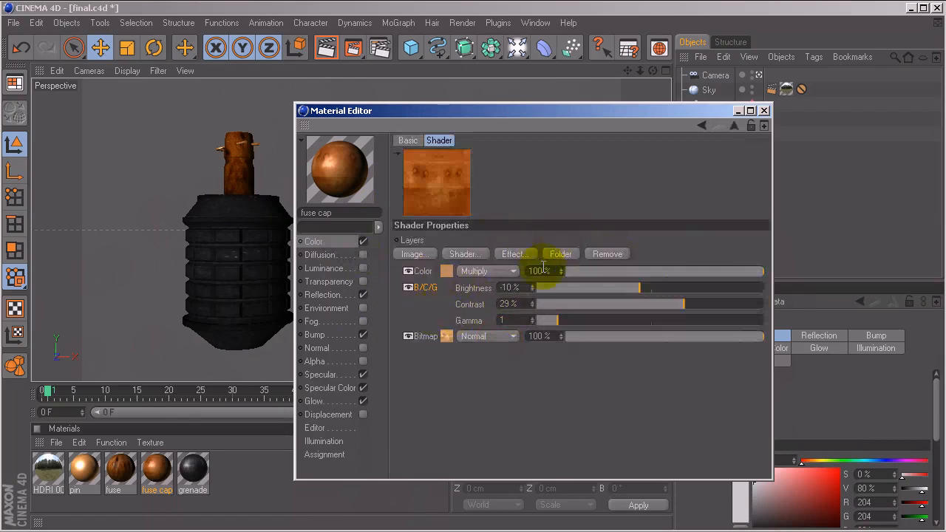
pyautogui.click(521, 255)
pyautogui.click(685, 203)
pyautogui.click(408, 271)
pyautogui.click(408, 288)
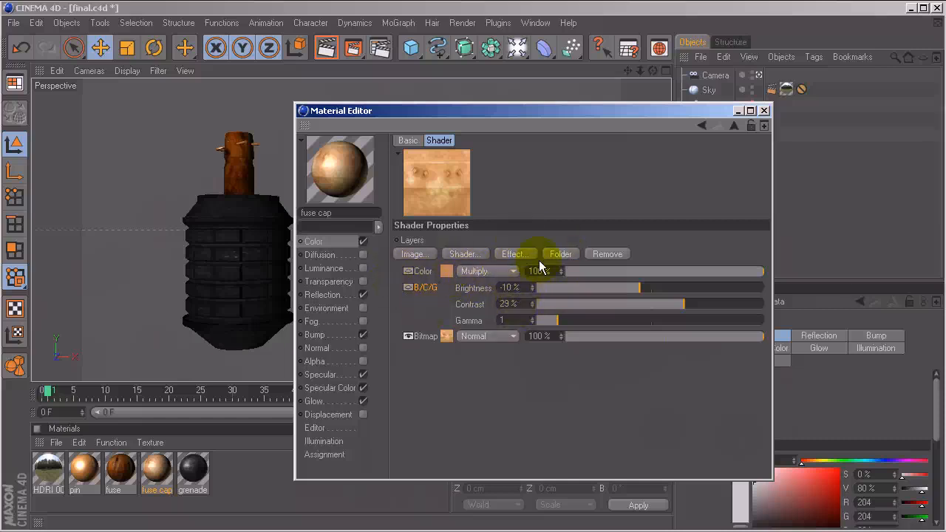
# Step: Add a Brightness / Contrast / Gamma effect to the fuse cap's Layer shader as a demonstration, and delete it again
pyautogui.click(515, 253)
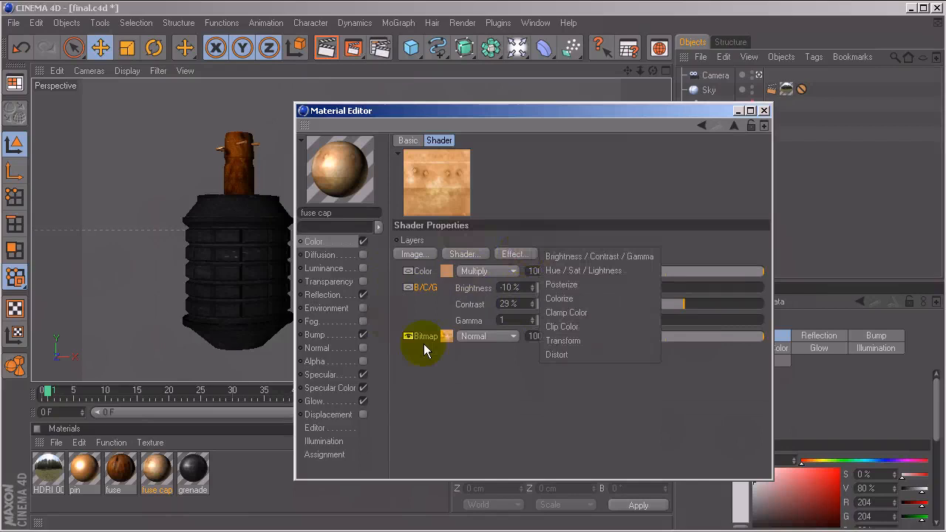
pyautogui.click(626, 257)
pyautogui.press('Delete')
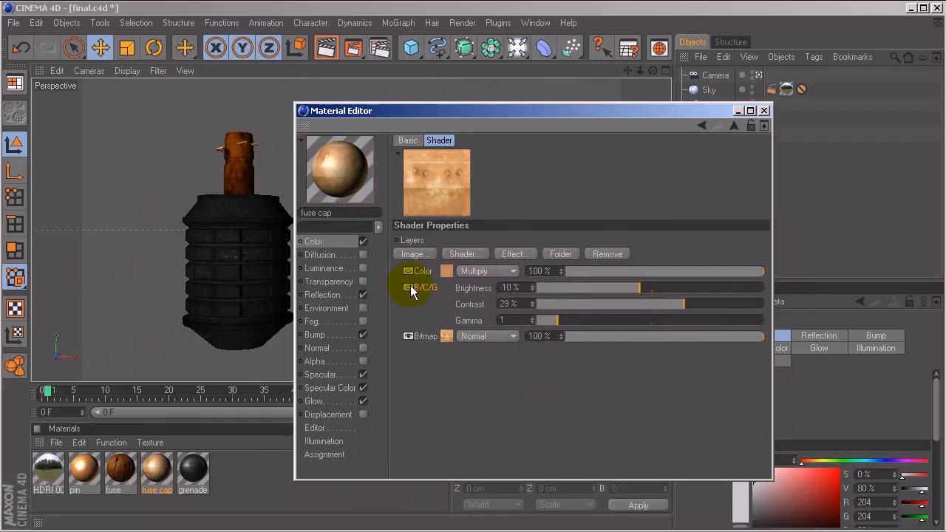
# Step: Compare the fuse cap texture with the B/C/G layer on and off, and leave both B/C/G and Color layers visible
pyautogui.click(409, 287)
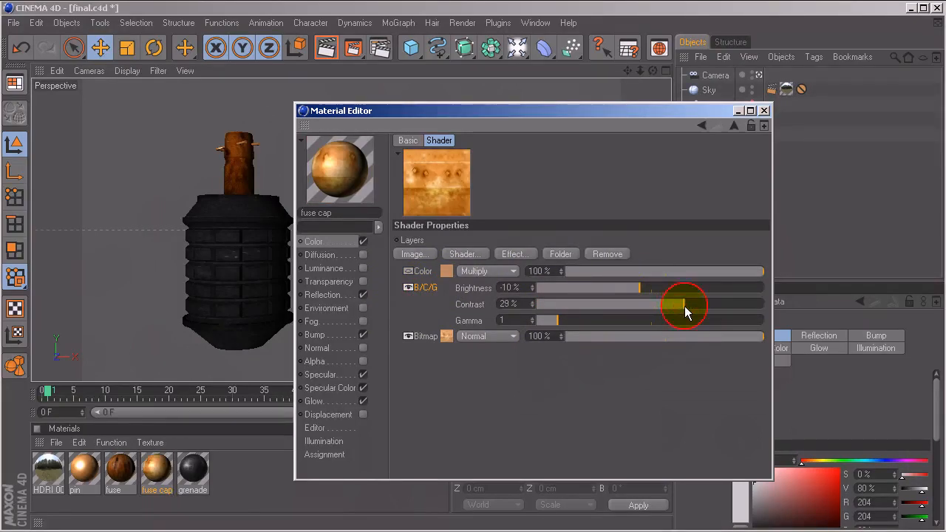
pyautogui.click(409, 288)
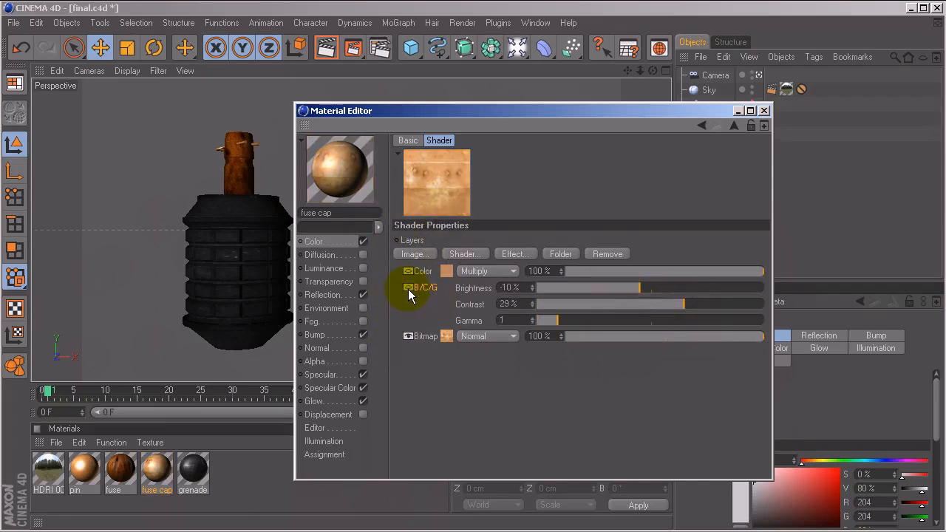
pyautogui.click(409, 288)
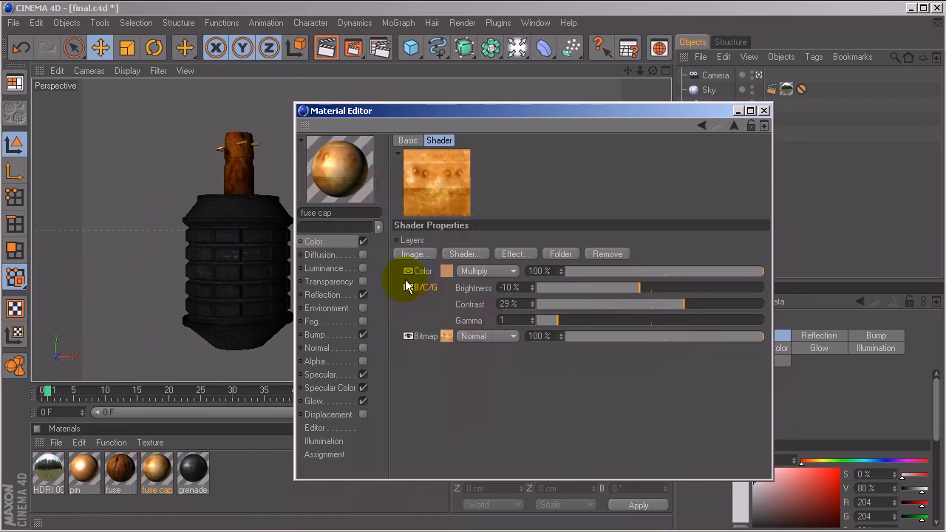
pyautogui.click(409, 272)
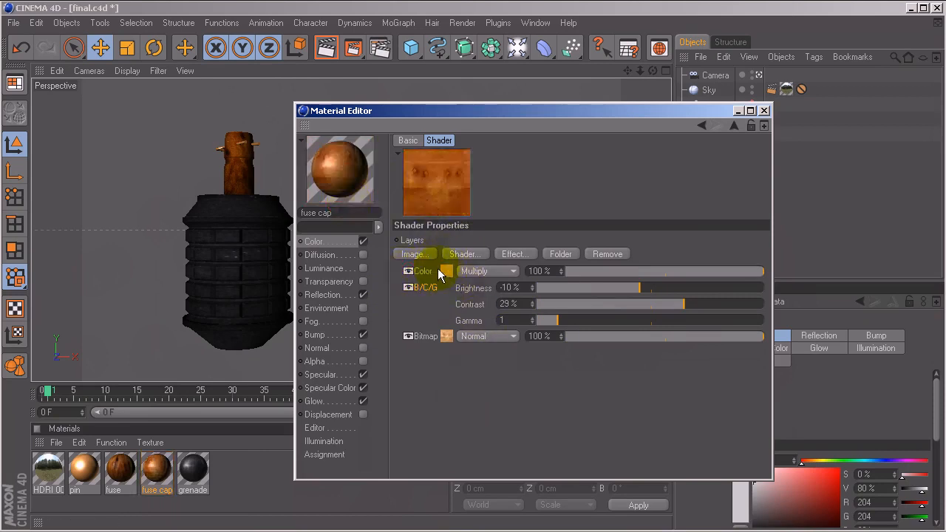
# Step: Try sampling a screen color for the Color layer in the fuse cap's Layer shader, and cancel the pick
pyautogui.click(476, 261)
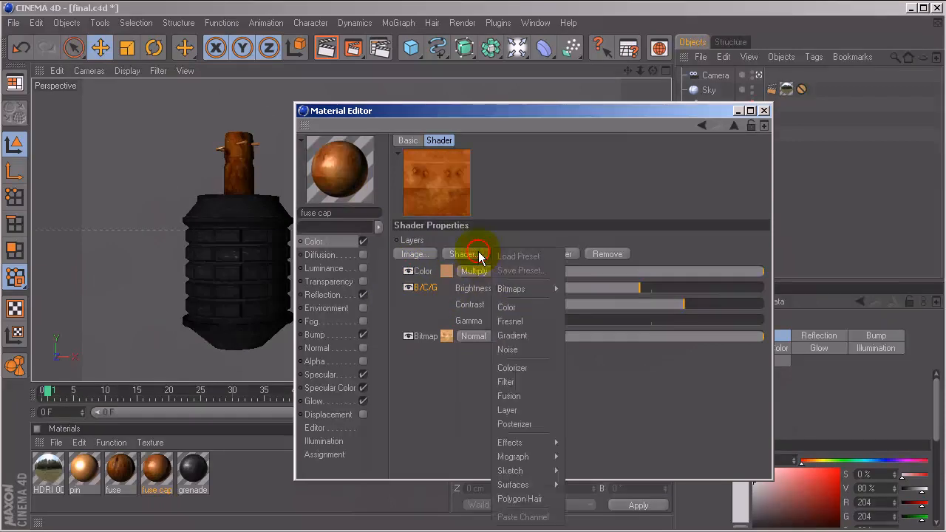
pyautogui.click(446, 273)
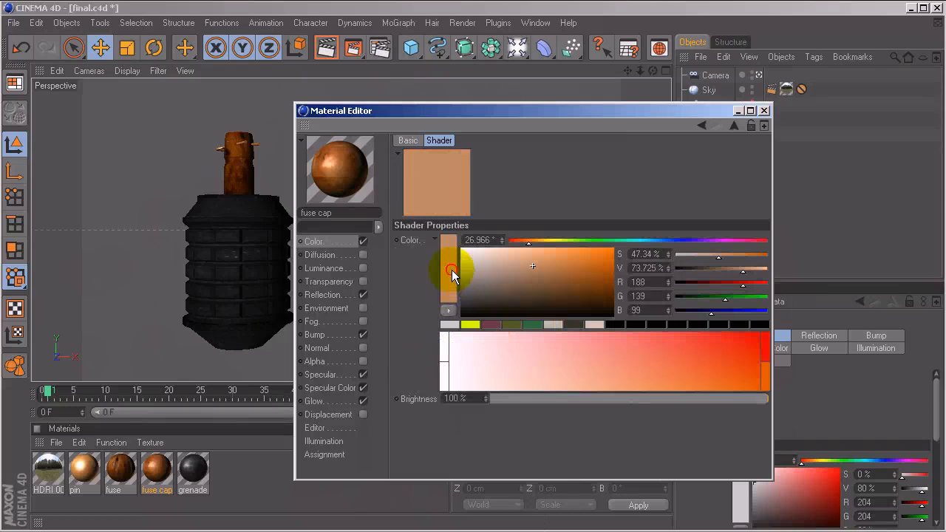
pyautogui.click(451, 269)
pyautogui.moveTo(448, 204); pyautogui.dragTo(629, 189)
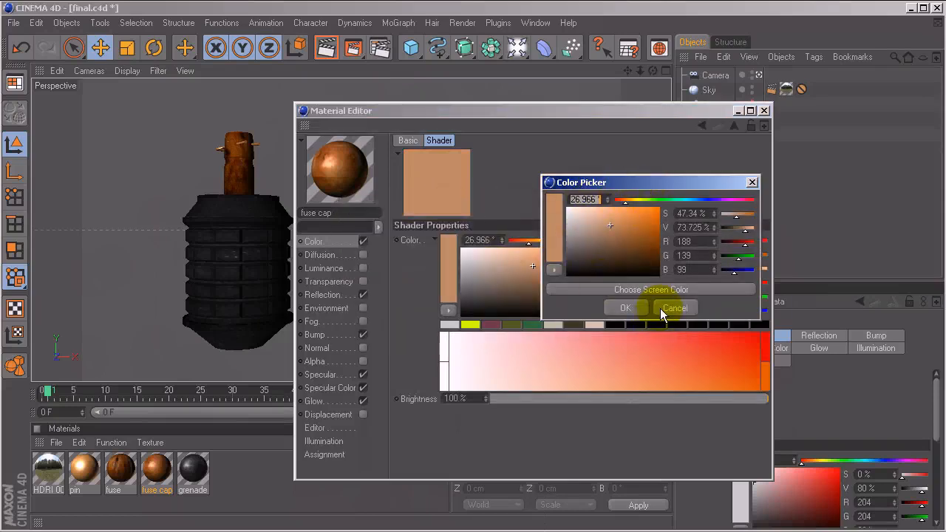
pyautogui.click(660, 288)
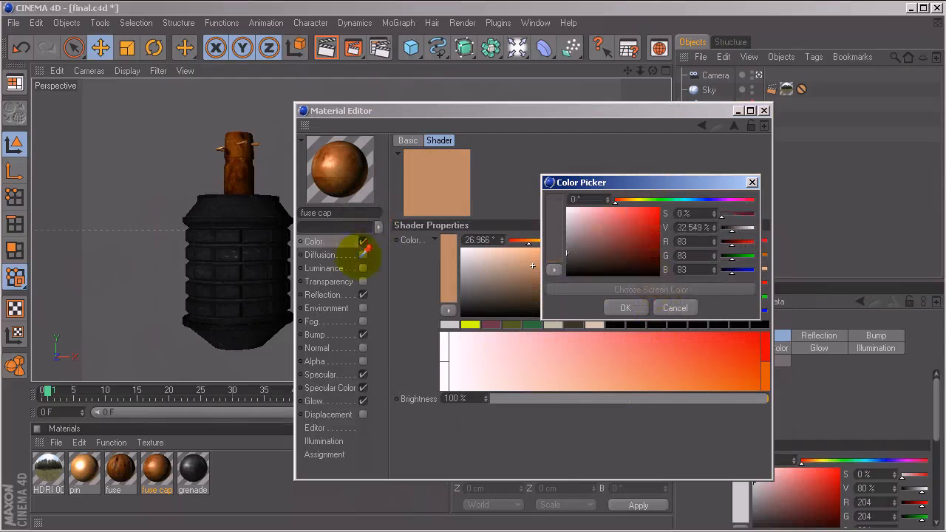
pyautogui.click(676, 308)
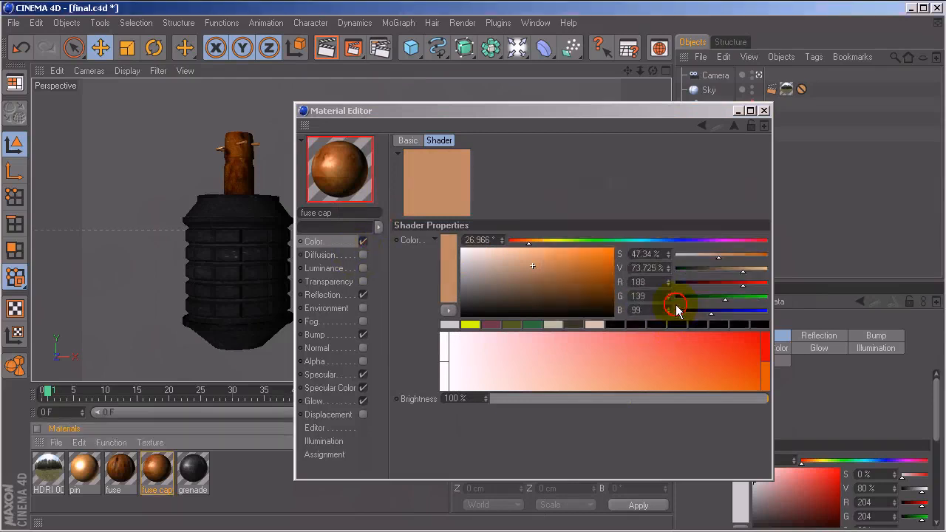
pyautogui.click(735, 127)
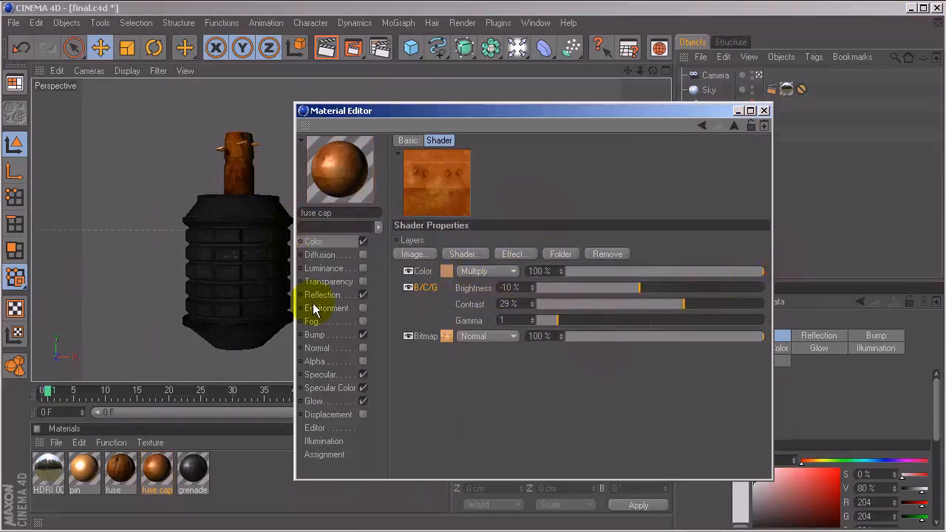
# Step: Inspect the fuse cap's Reflection channel and its fuse cap_Spec.psd texture, and try Brightness at 100 % before restoring 0 %
pyautogui.click(342, 295)
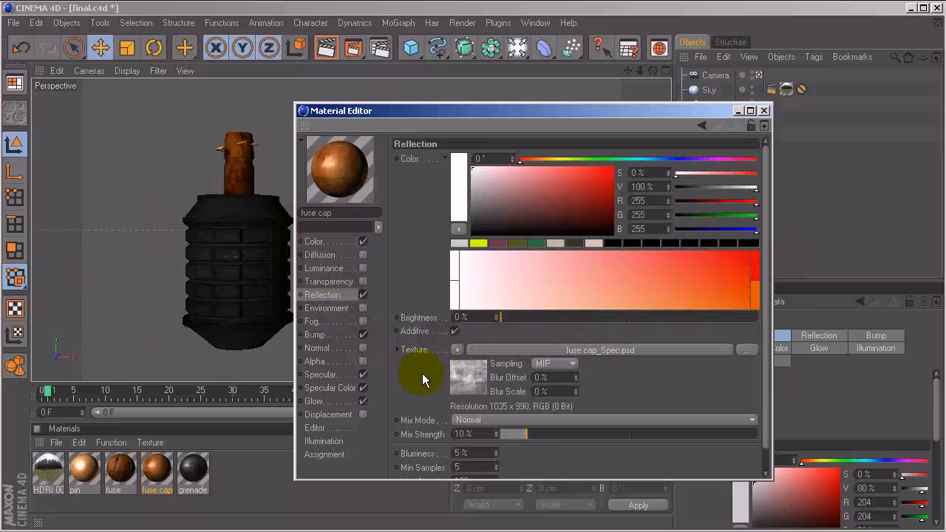
pyautogui.scroll(-1, 423, 355)
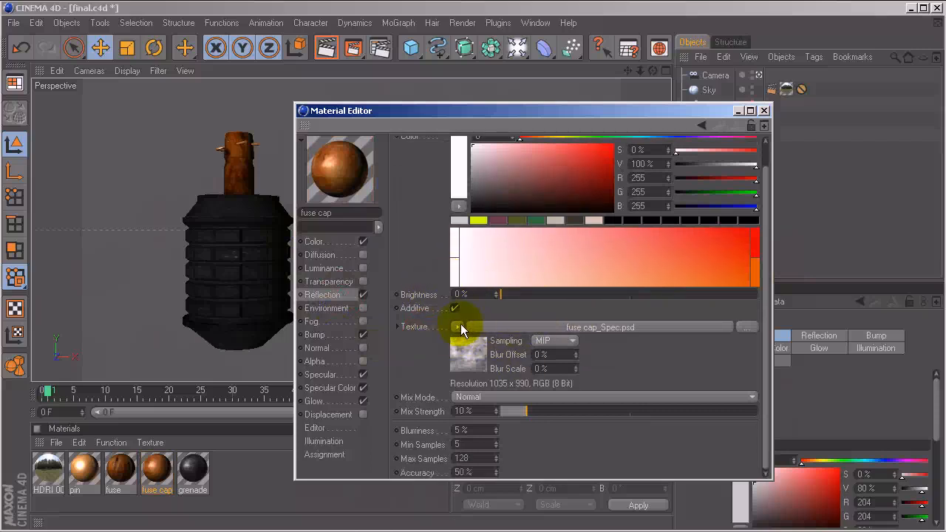
pyautogui.click(556, 326)
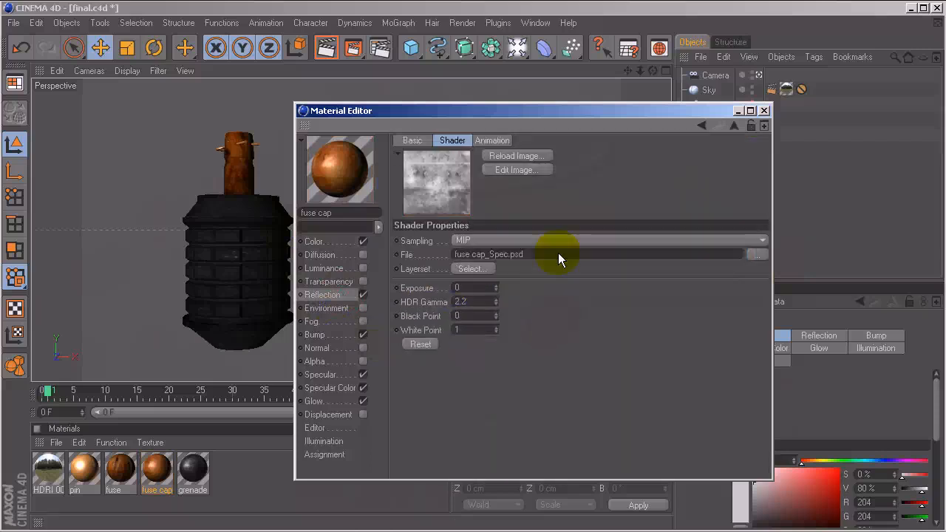
pyautogui.click(342, 295)
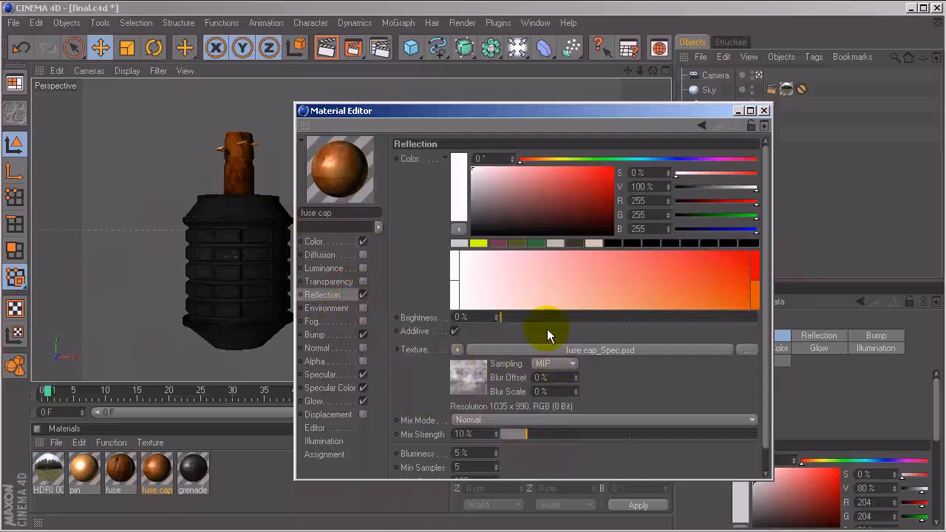
pyautogui.moveTo(624, 317); pyautogui.dragTo(762, 318)
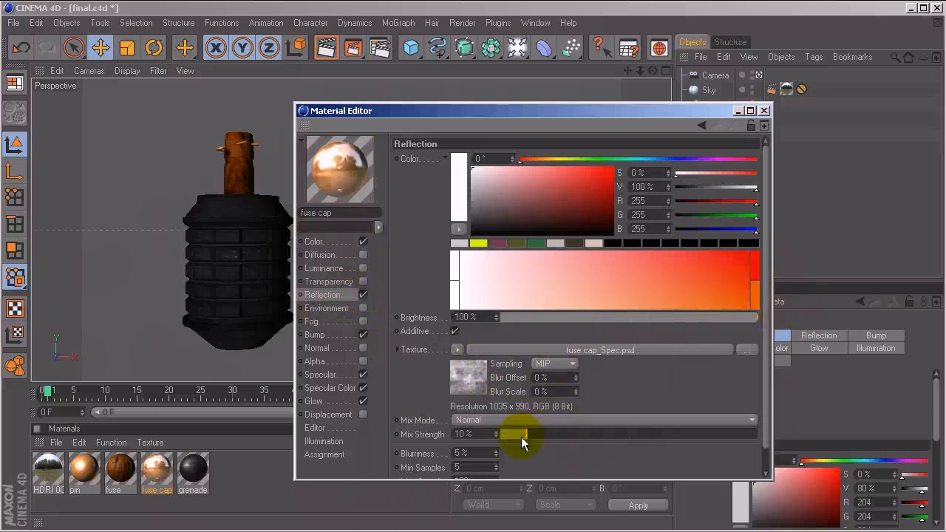
pyautogui.moveTo(535, 317); pyautogui.dragTo(500, 319)
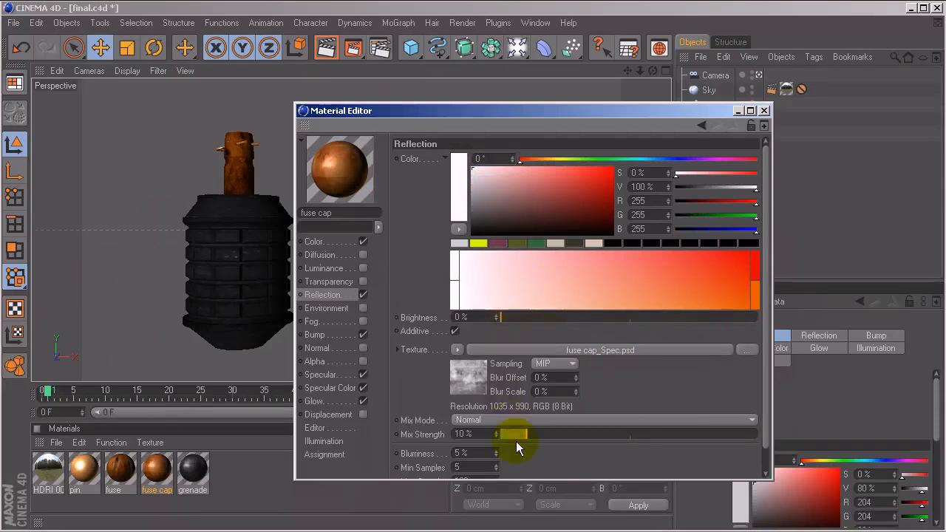
# Step: Examine the fuse cap's Bump and Specular channels, comparing its Specular settings with those of the grenade material
pyautogui.click(336, 337)
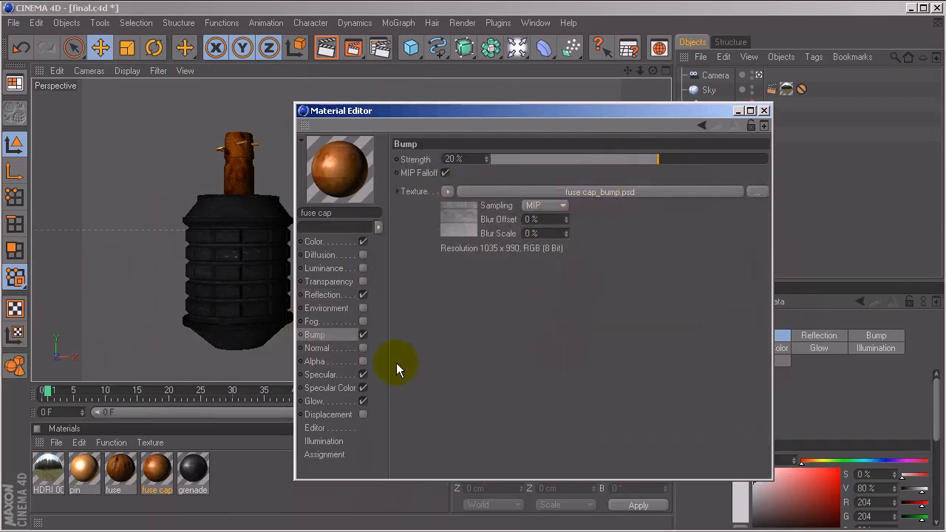
pyautogui.click(344, 374)
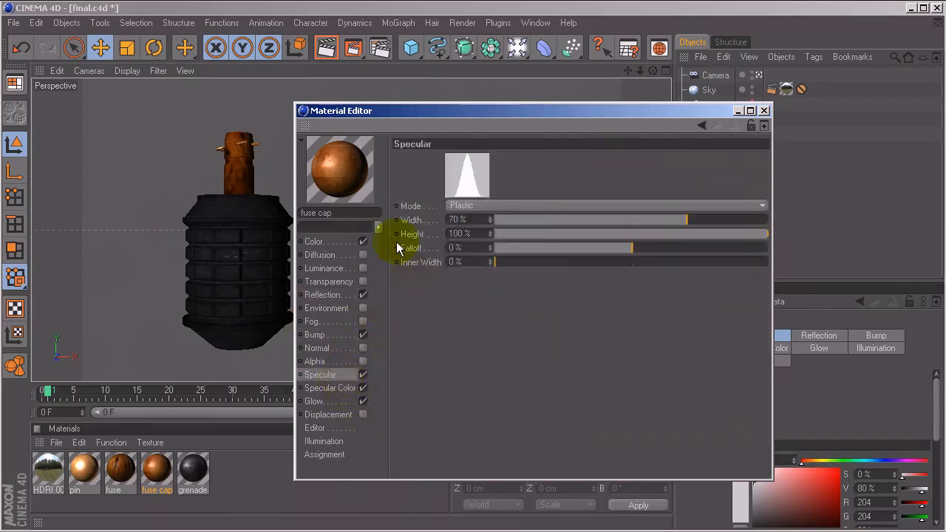
pyautogui.click(192, 473)
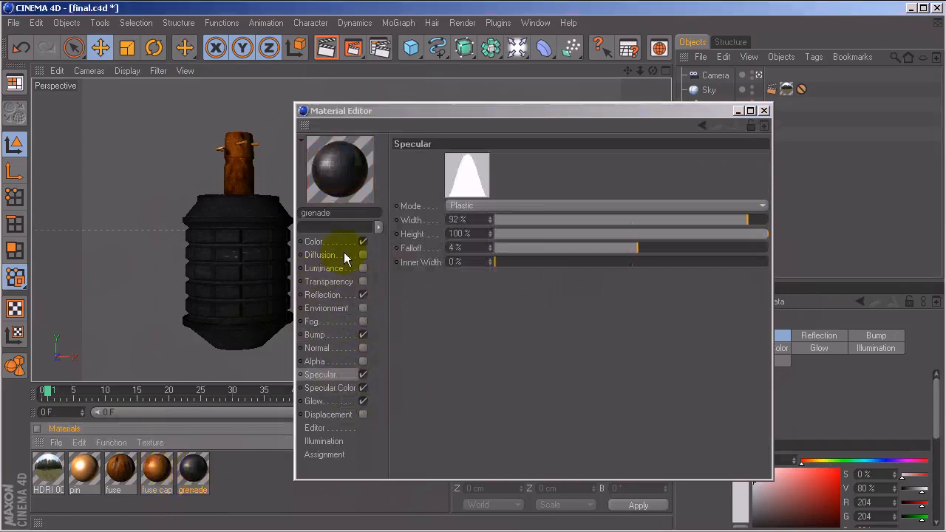
pyautogui.click(156, 471)
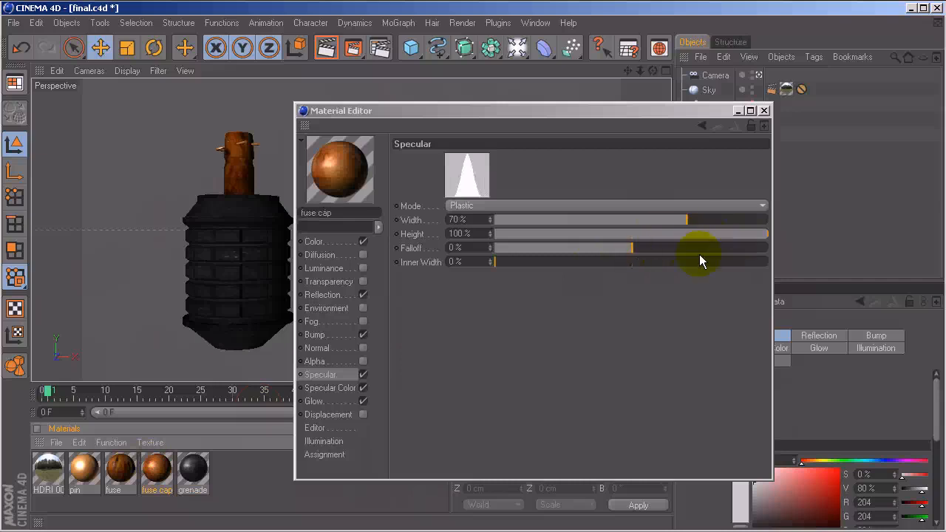
# Step: Open the Layer shader in the fuse cap's Specular Color channel, and add and delete a Brightness / Contrast / Gamma effect as a demonstration
pyautogui.click(363, 388)
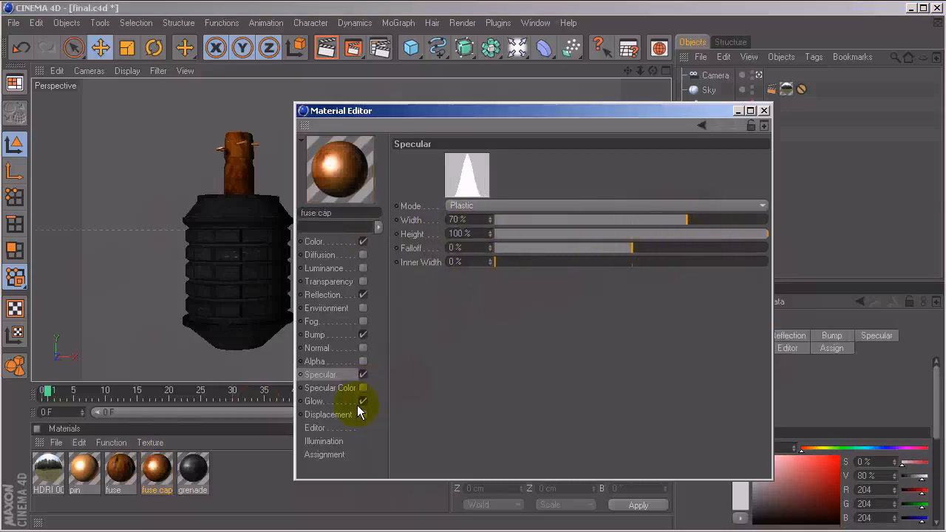
pyautogui.click(363, 388)
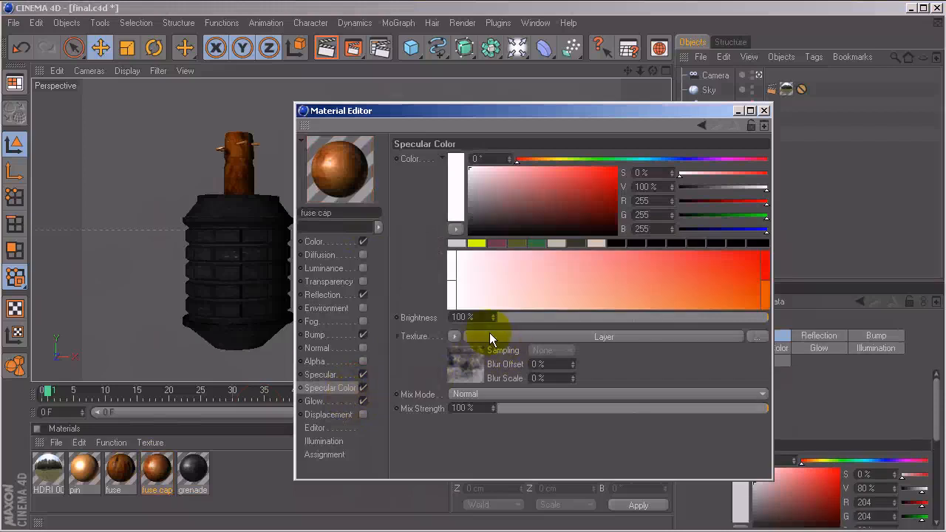
pyautogui.click(481, 337)
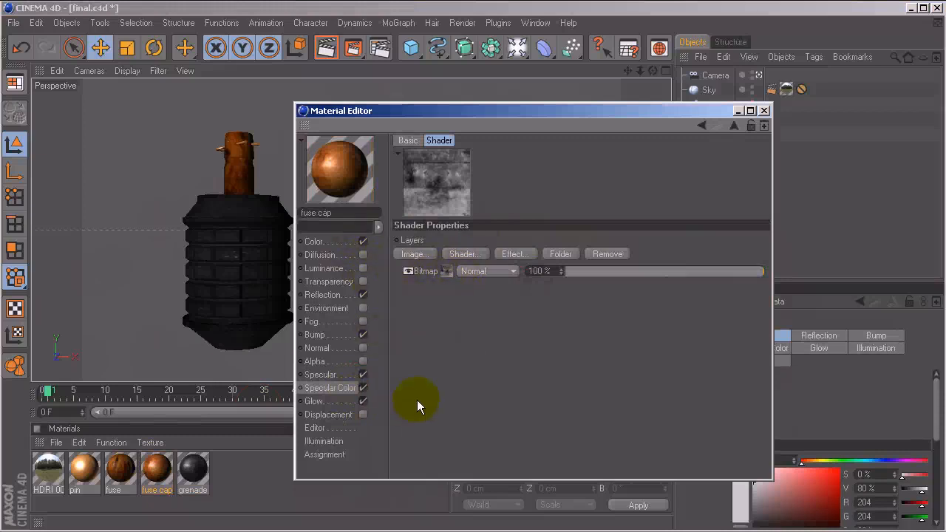
pyautogui.click(524, 254)
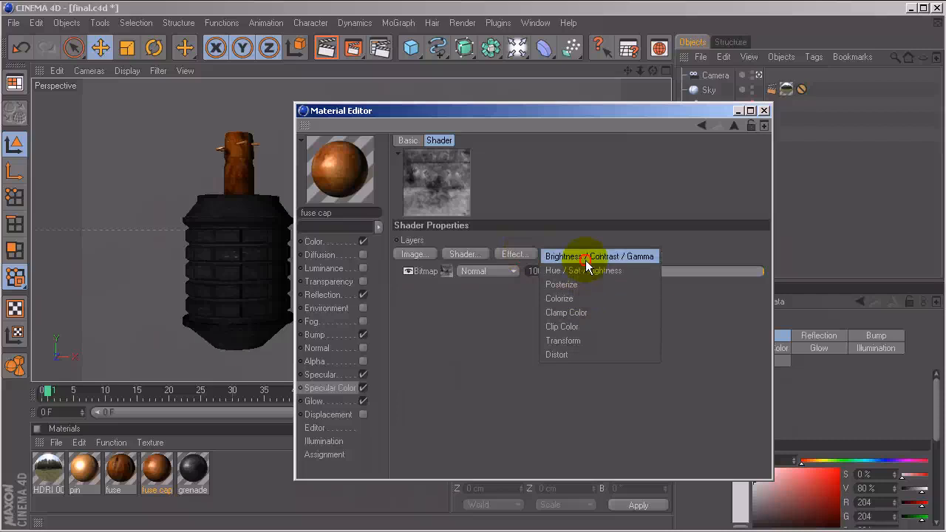
pyautogui.click(586, 260)
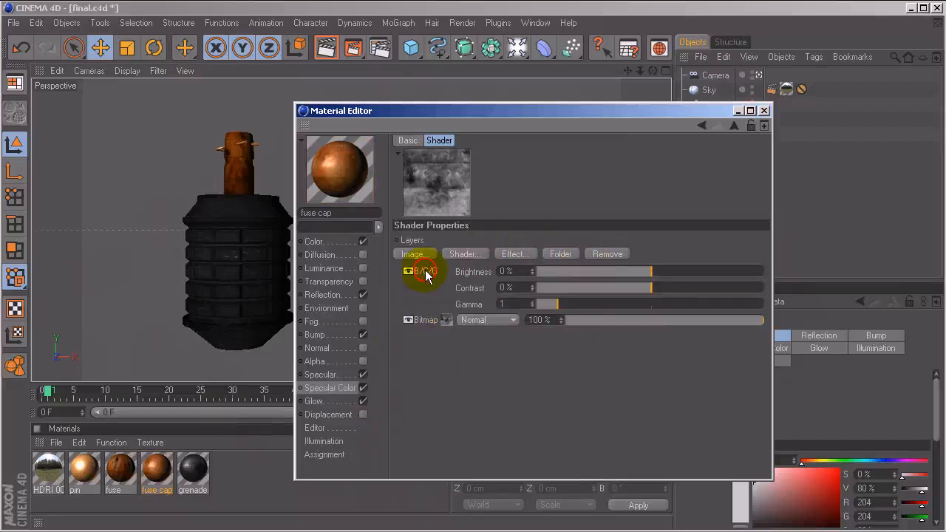
pyautogui.press('Delete')
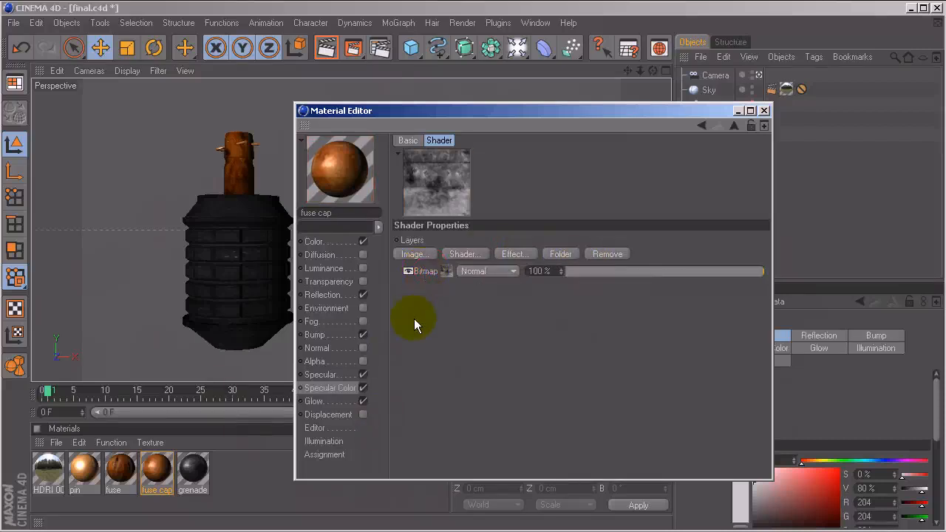
# Step: Examine the Glow channel settings of the fuse cap material
pyautogui.click(345, 388)
pyautogui.click(344, 403)
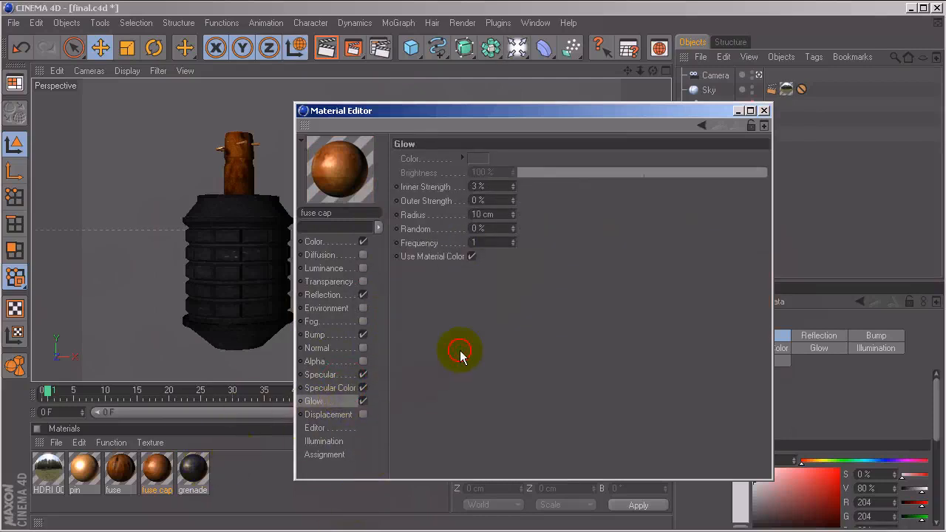
pyautogui.click(201, 463)
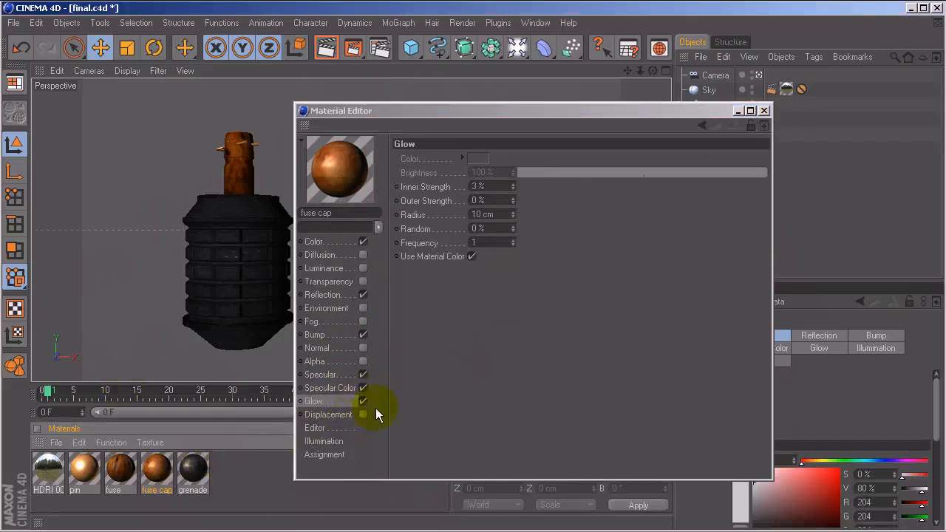
# Step: Inspect the fuse material's color Layer shader and its Bitmap layer, and compare the texture with the B/C/G layer off and on
pyautogui.click(119, 465)
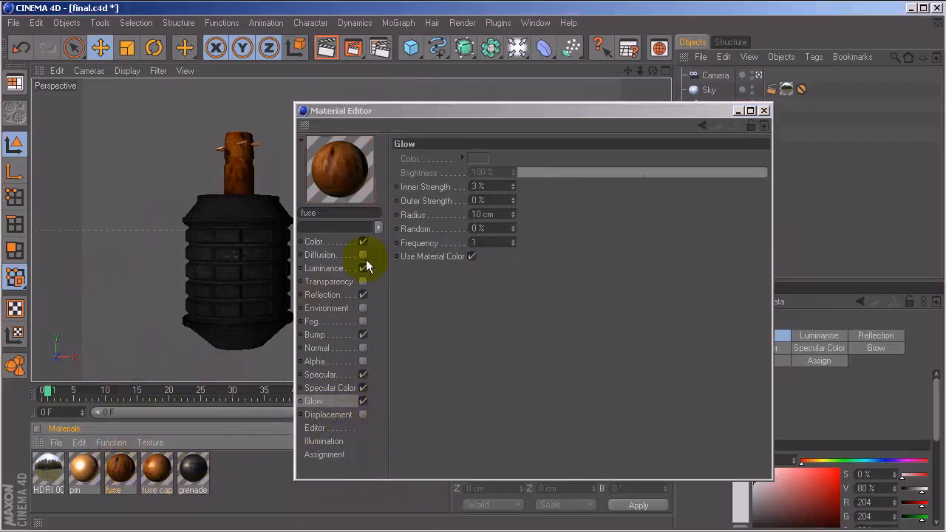
pyautogui.click(342, 241)
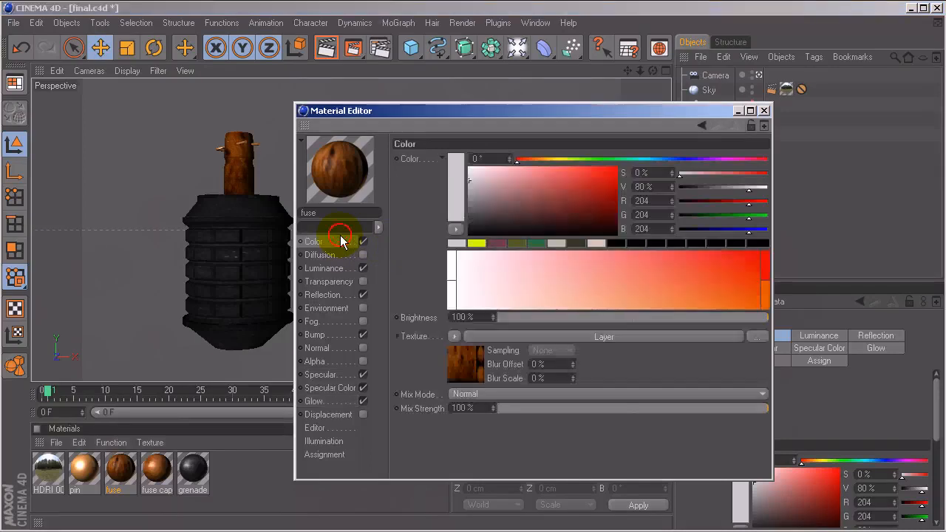
pyautogui.click(582, 338)
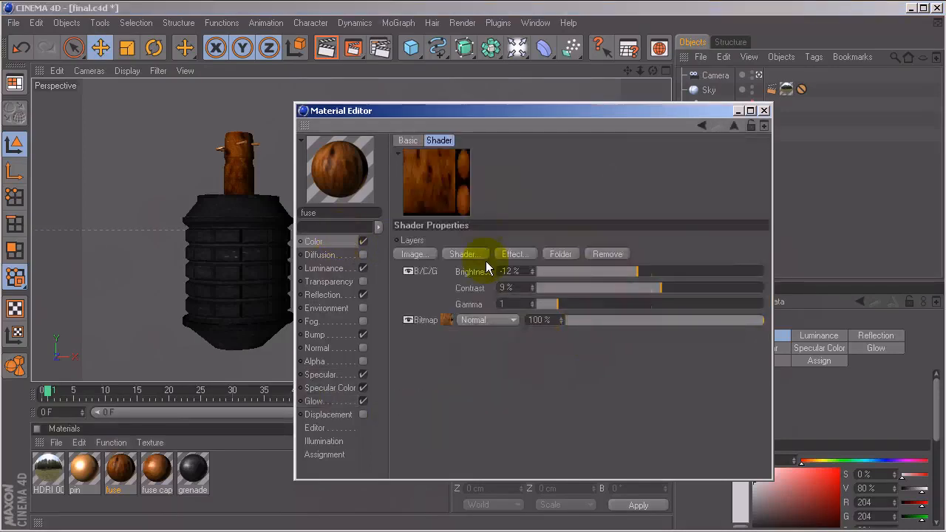
pyautogui.click(450, 320)
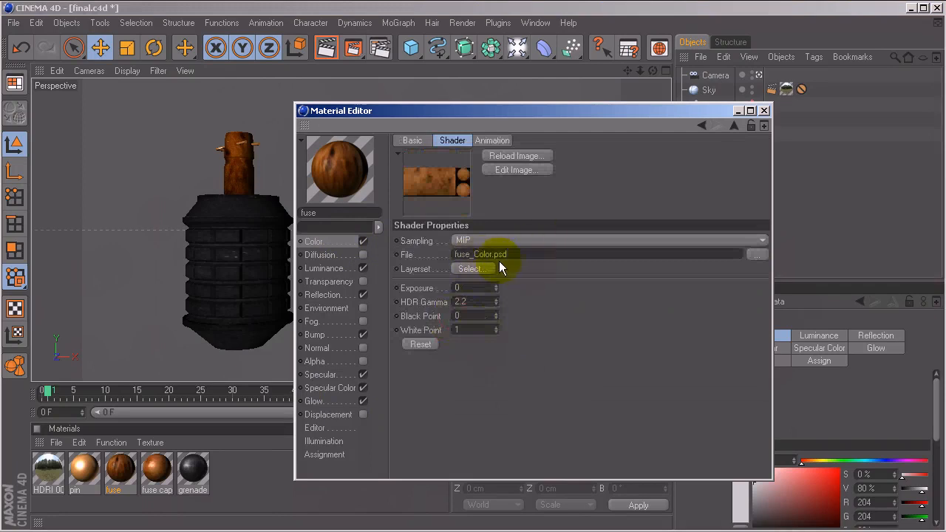
pyautogui.click(734, 125)
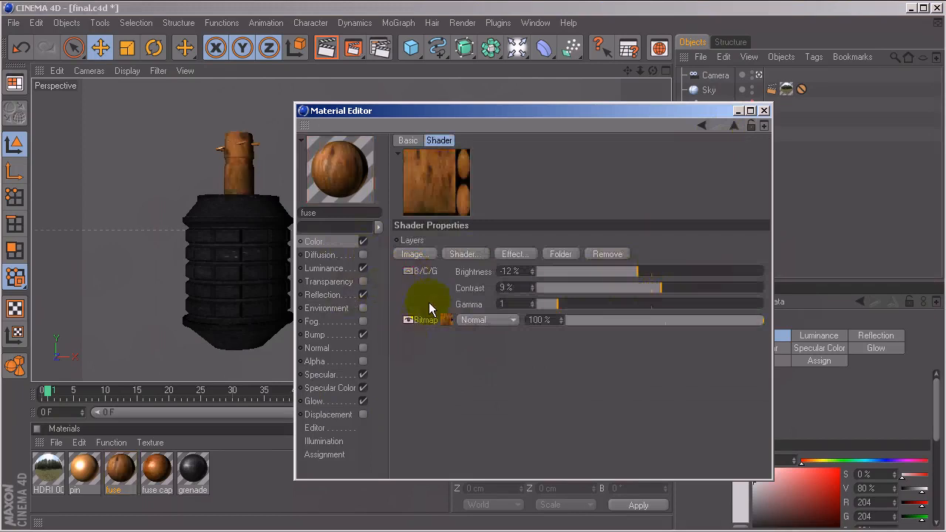
pyautogui.click(408, 272)
pyautogui.click(407, 272)
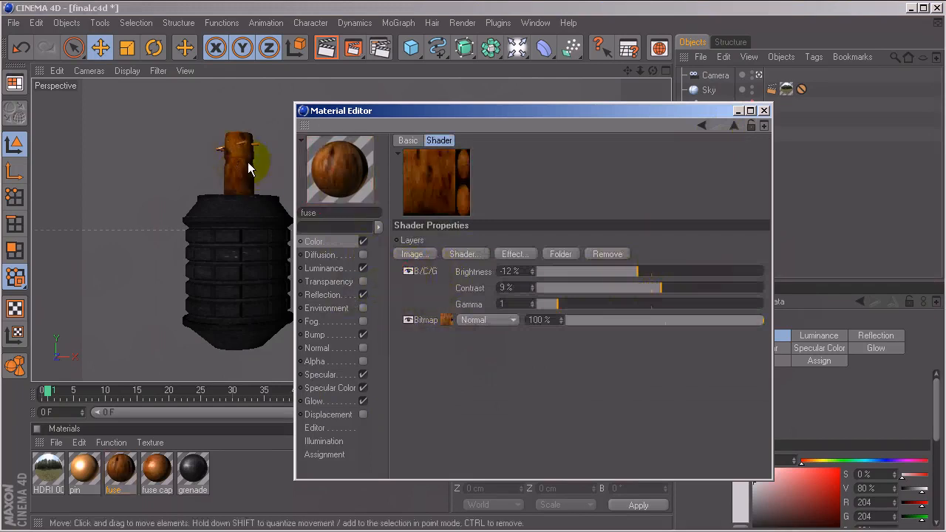
# Step: Compare the fuse material with its Luminance channel off and on, and leave the channel enabled
pyautogui.click(327, 268)
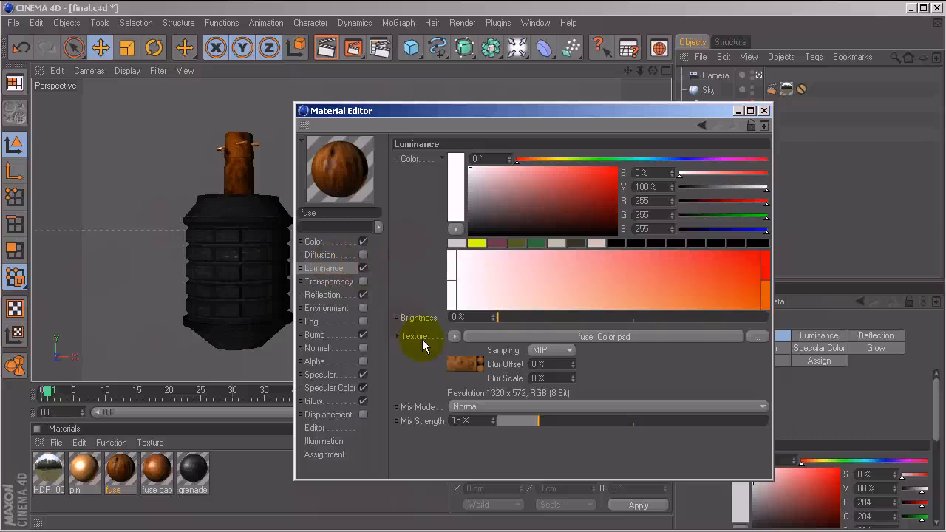
pyautogui.click(362, 267)
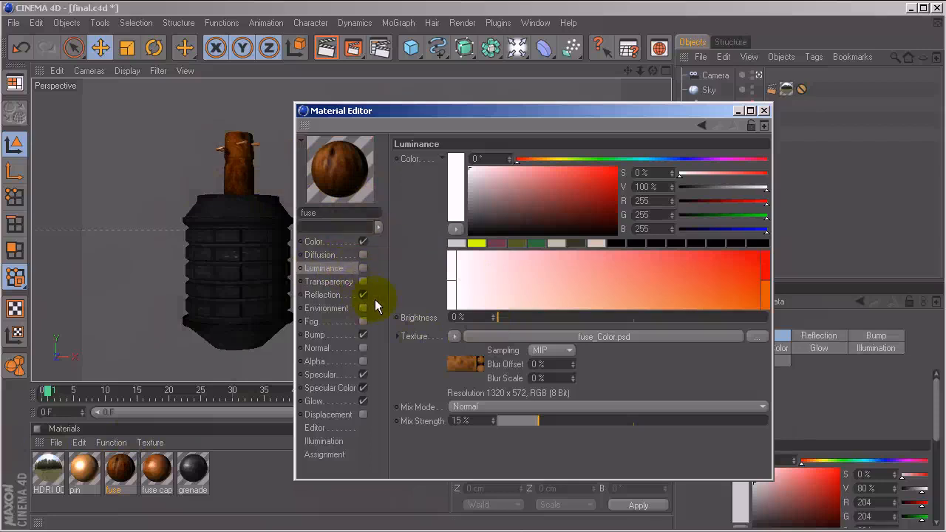
pyautogui.click(334, 281)
pyautogui.click(362, 268)
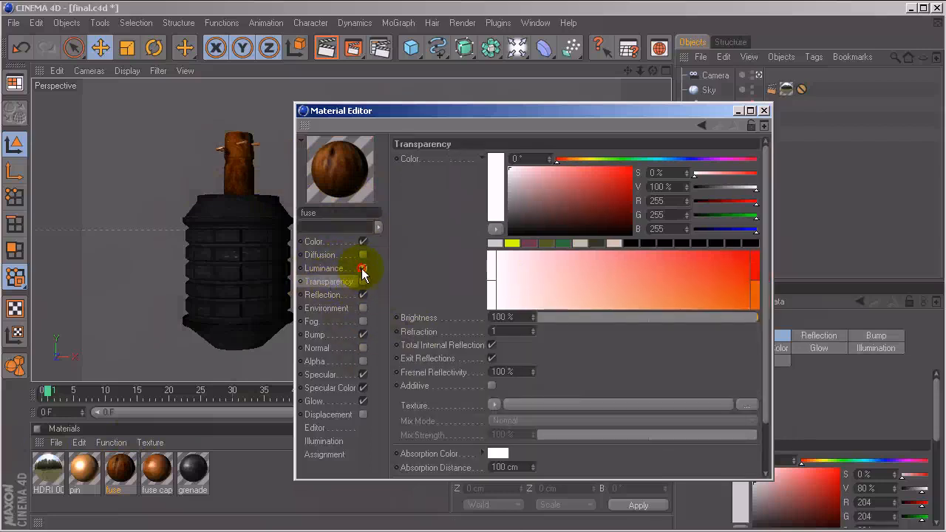
# Step: Try different Brightness and Mix Strength values in the fuse's Luminance channel, and return them to 0 % and 15 %
pyautogui.moveTo(546, 319); pyautogui.dragTo(740, 317)
pyautogui.click(617, 319)
pyautogui.moveTo(617, 320); pyautogui.dragTo(507, 414)
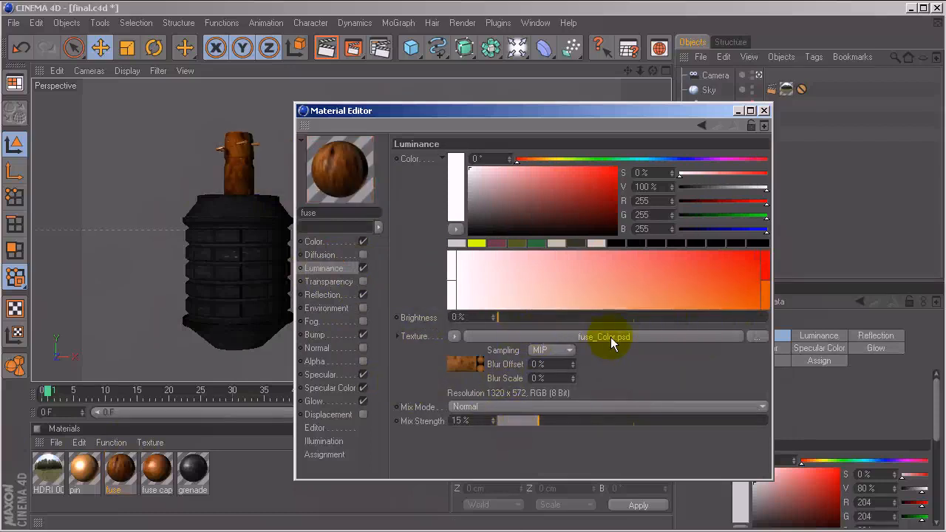
pyautogui.moveTo(547, 426); pyautogui.dragTo(539, 454)
pyautogui.moveTo(578, 425); pyautogui.dragTo(540, 426)
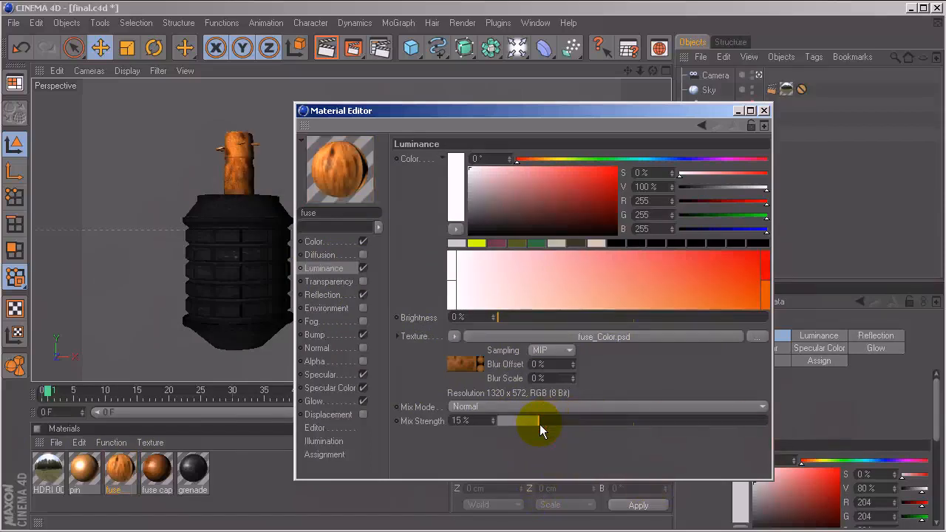
# Step: Inspect the fuse material's Reflection channel and its fuse_Spec.psd texture
pyautogui.click(340, 294)
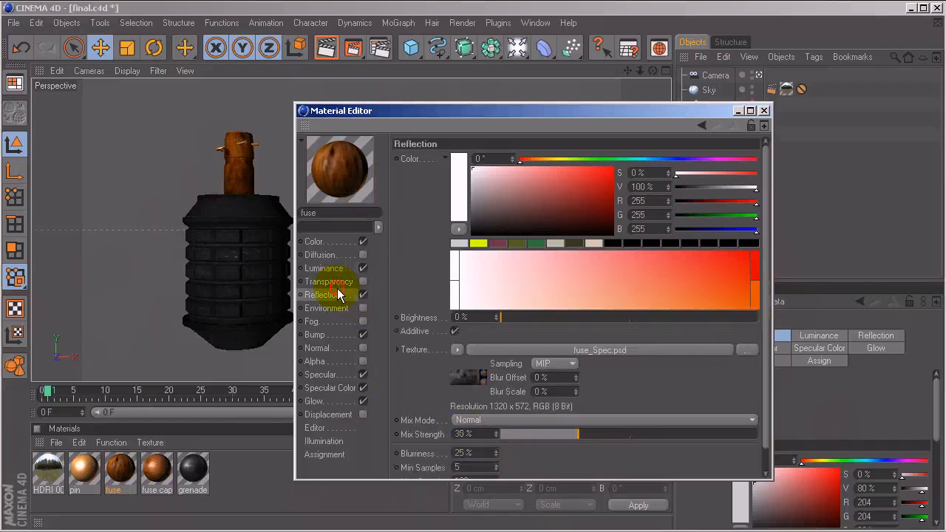
pyautogui.scroll(-1, 422, 385)
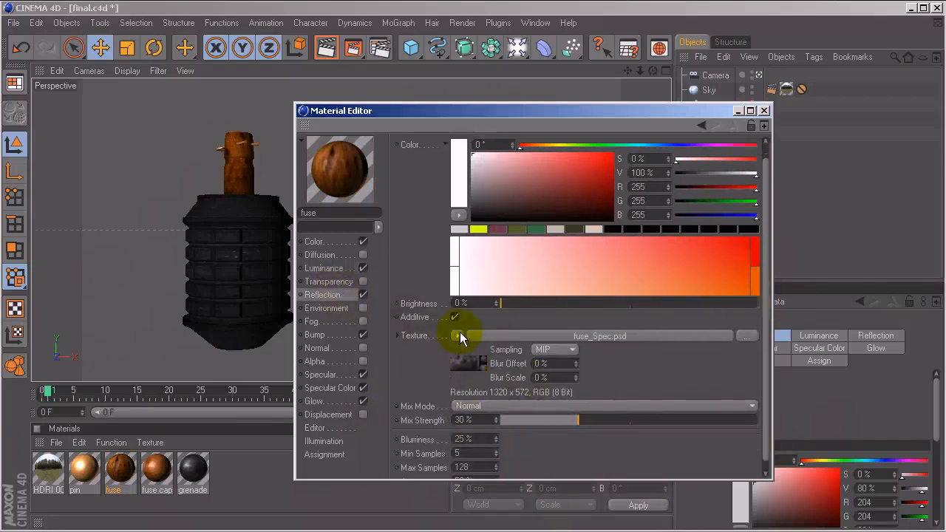
pyautogui.click(514, 337)
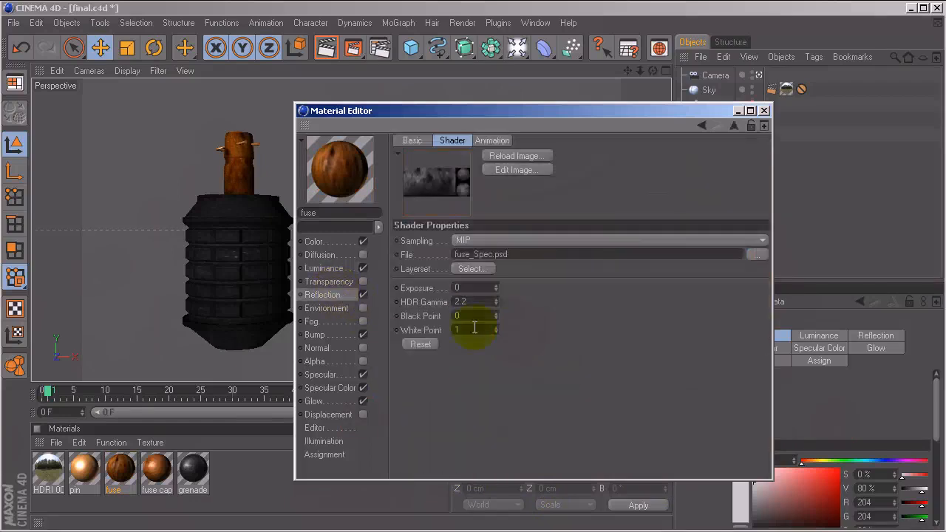
pyautogui.click(355, 296)
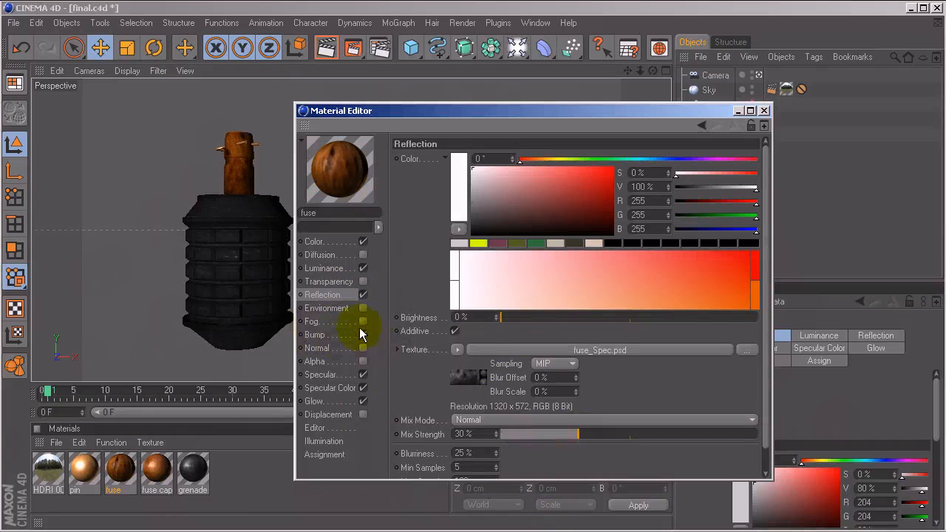
# Step: Inspect the fuse material's Bump channel and its fuse_Bump.psd texture
pyautogui.click(316, 335)
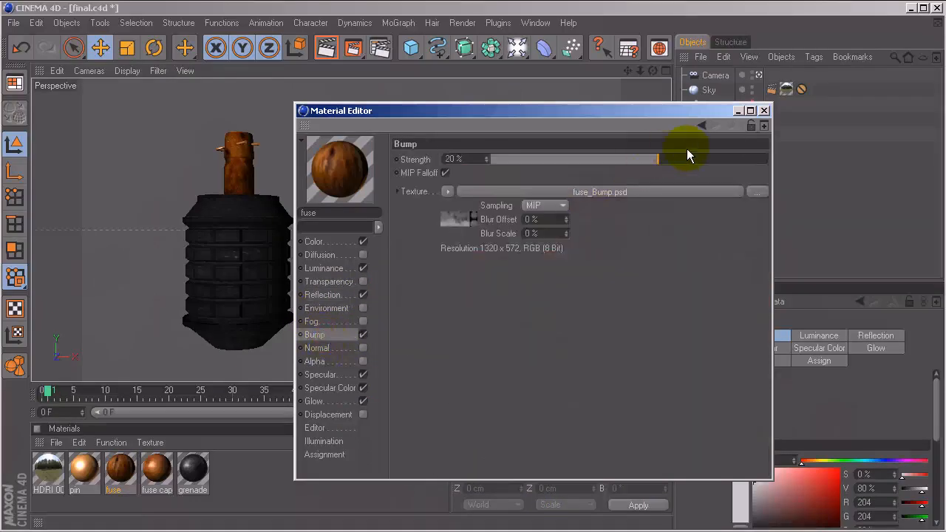
pyautogui.moveTo(225, 508); pyautogui.dragTo(160, 473)
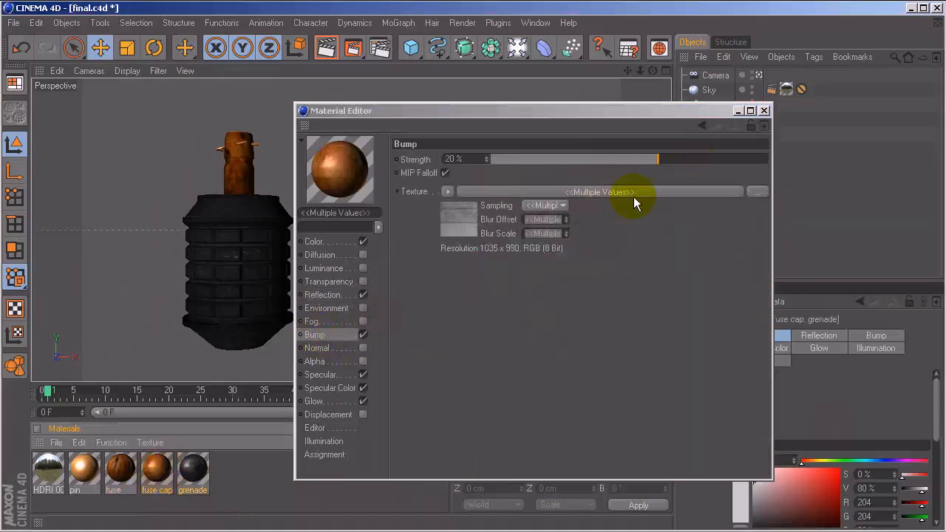
pyautogui.click(134, 475)
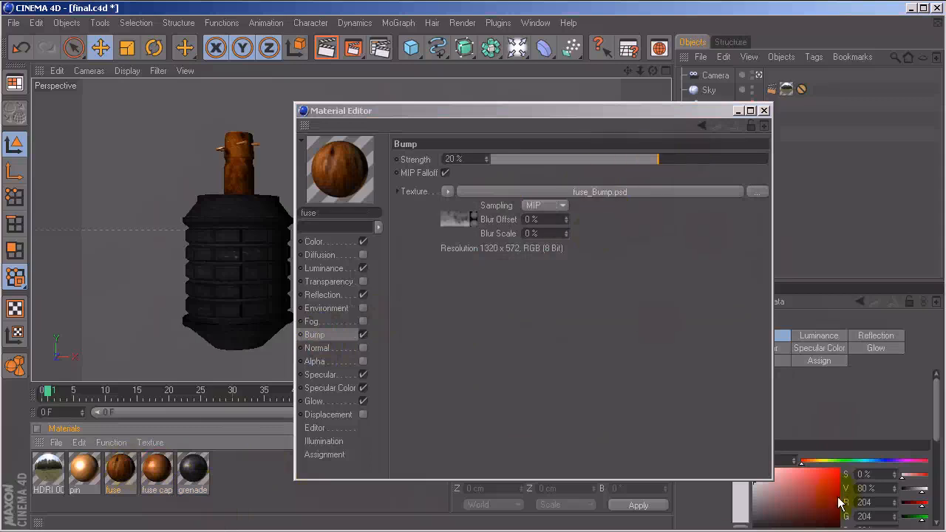
pyautogui.click(640, 192)
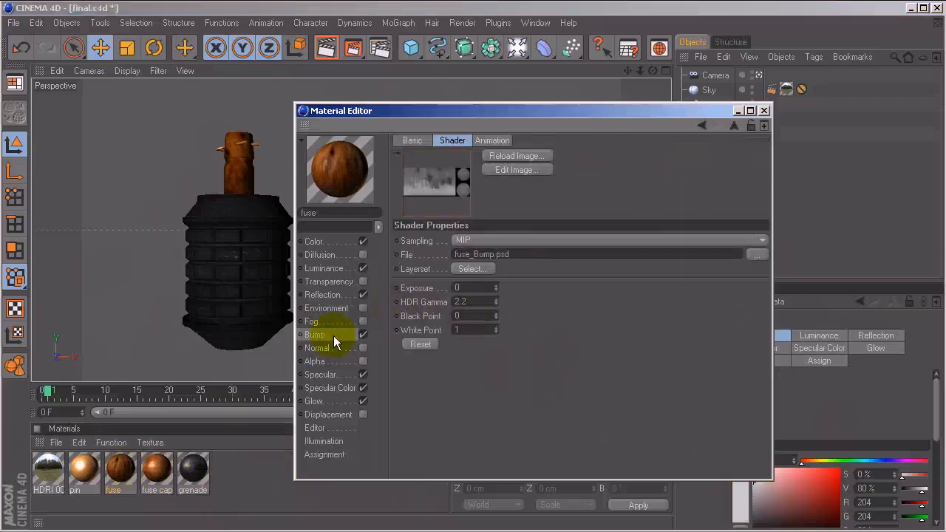
pyautogui.click(333, 336)
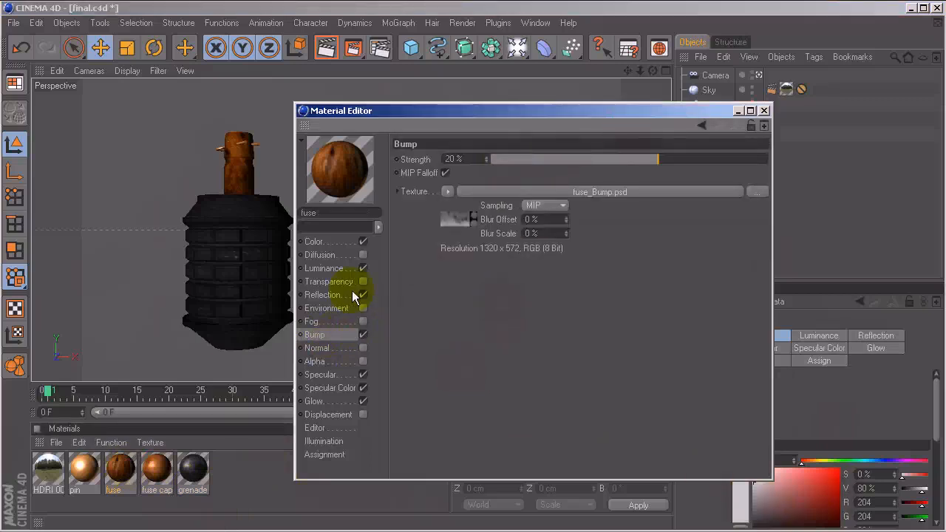
# Step: Review the Specular, Specular Color and Glow channel settings of the fuse material
pyautogui.click(322, 374)
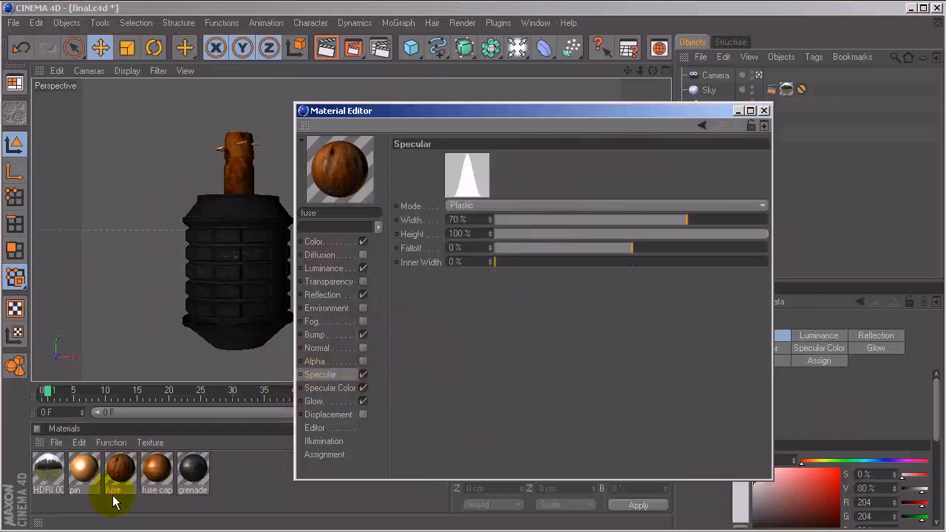
pyautogui.click(156, 470)
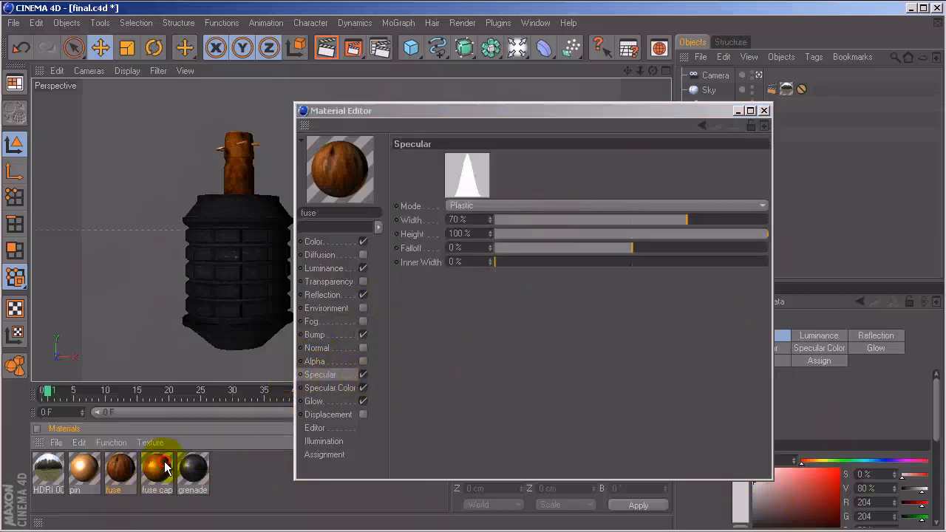
pyautogui.click(122, 472)
pyautogui.click(330, 388)
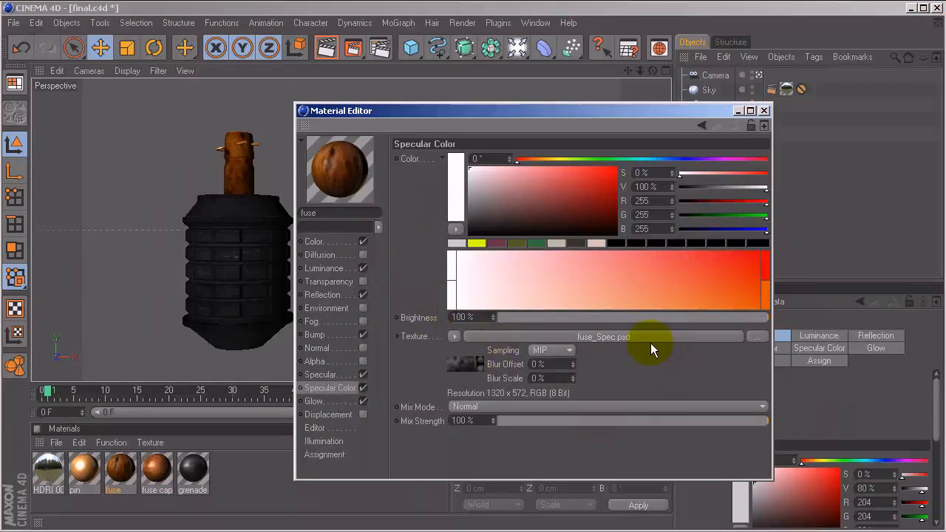
pyautogui.click(354, 401)
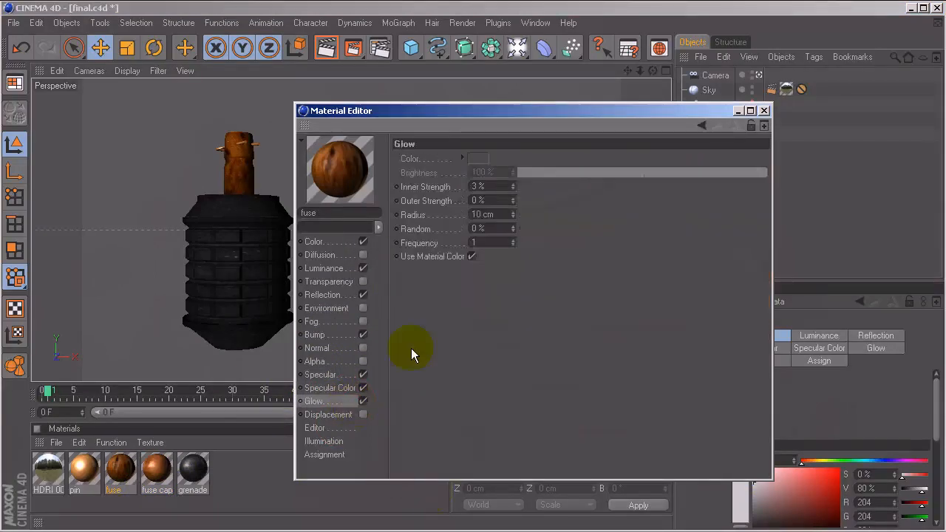
# Step: Compare the reflection Blurriness settings of the fuse, grenade and fuse cap materials
pyautogui.click(332, 295)
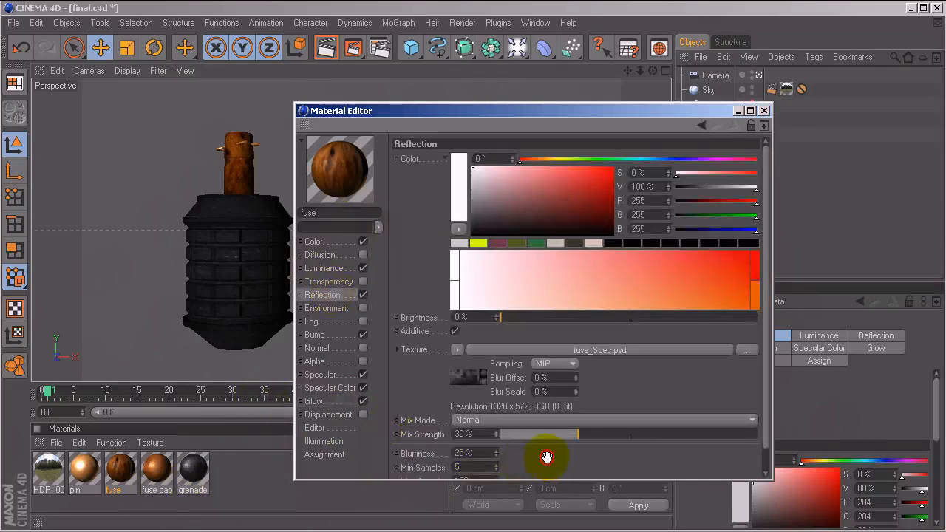
pyautogui.scroll(-1, 460, 462)
pyautogui.doubleClick(485, 429)
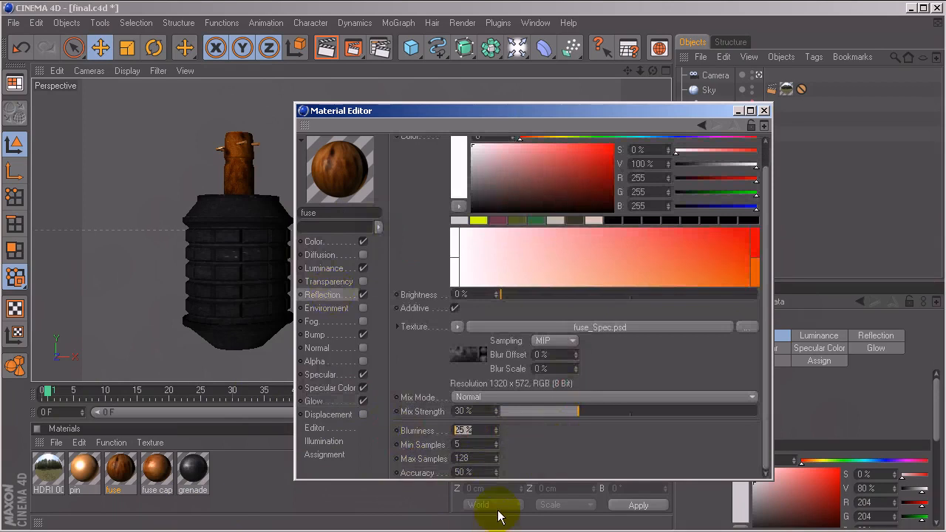
pyautogui.click(192, 472)
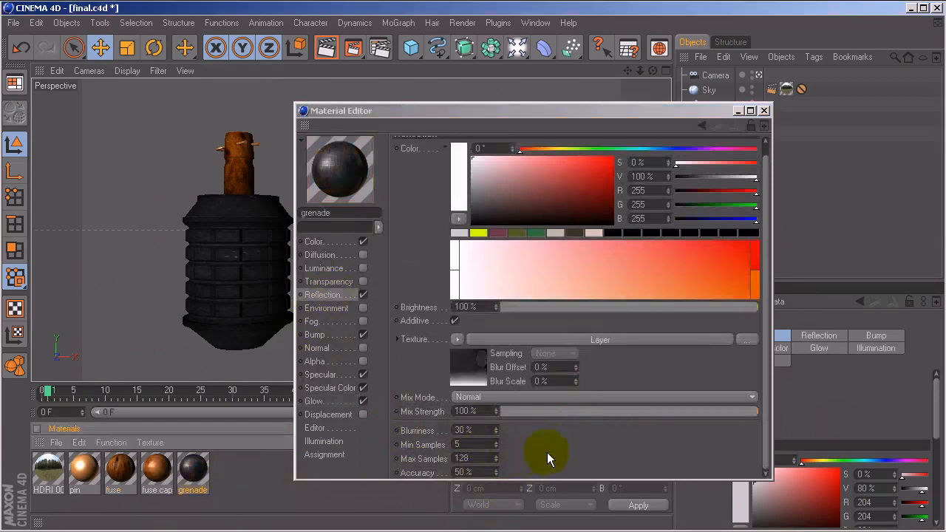
pyautogui.click(552, 409)
pyautogui.moveTo(488, 433); pyautogui.dragTo(432, 432)
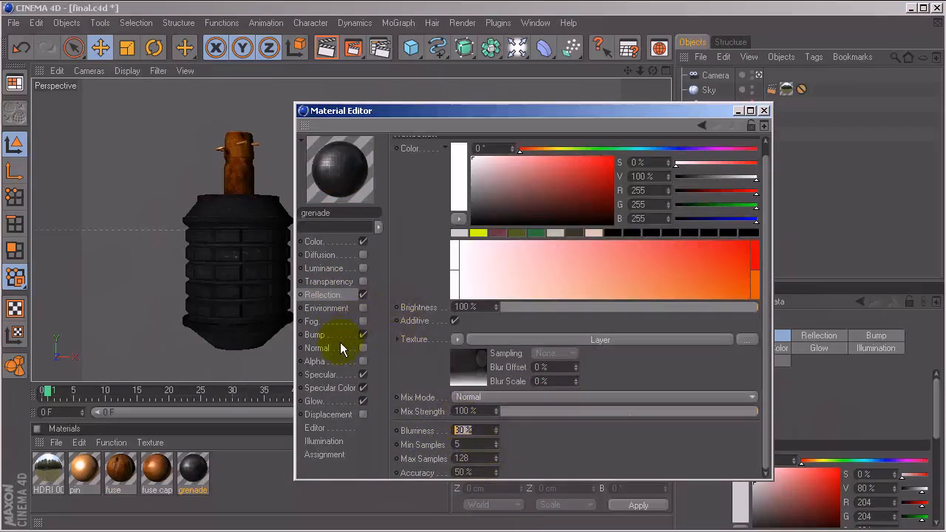
pyautogui.click(481, 426)
pyautogui.moveTo(482, 427); pyautogui.dragTo(452, 428)
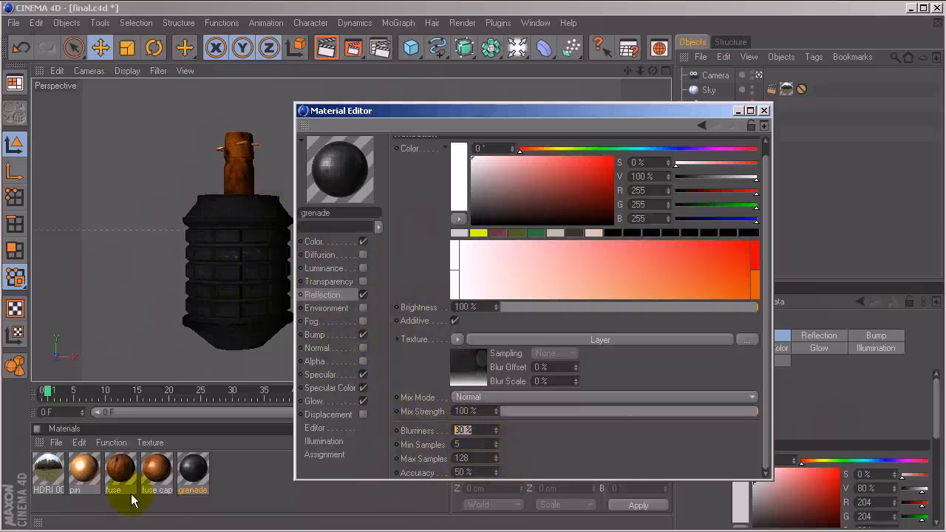
pyautogui.click(156, 471)
pyautogui.moveTo(484, 442); pyautogui.dragTo(426, 443)
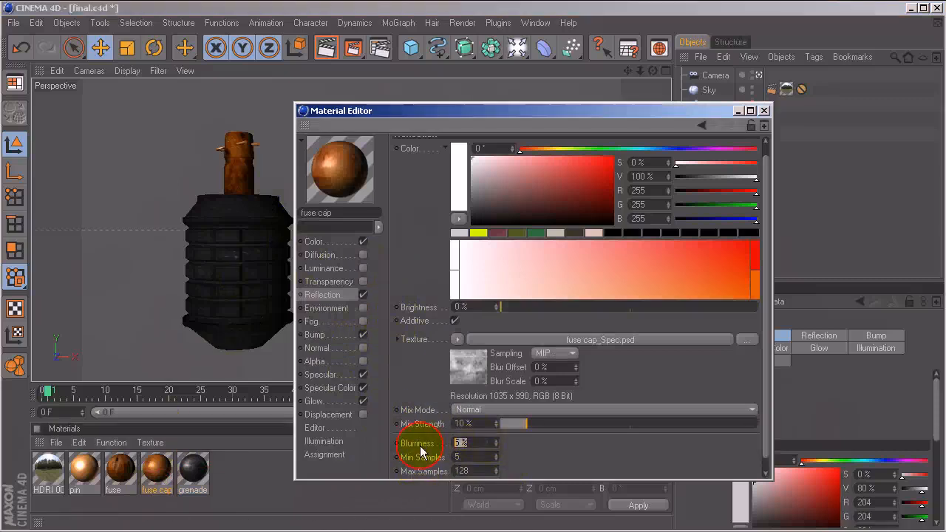
pyautogui.click(121, 470)
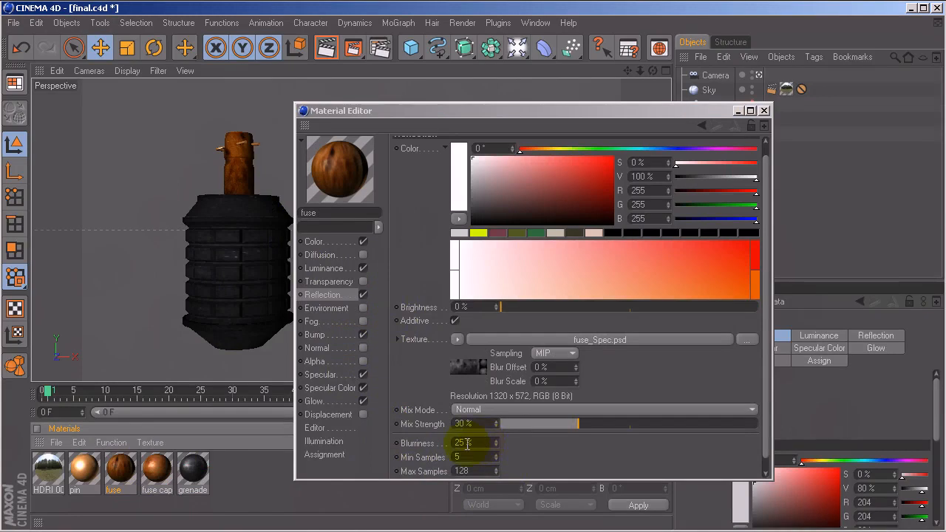
pyautogui.moveTo(476, 442); pyautogui.dragTo(450, 443)
# Step: Open the pin material's color Layer shader and inspect the settings of its Gradient layer
pyautogui.click(73, 471)
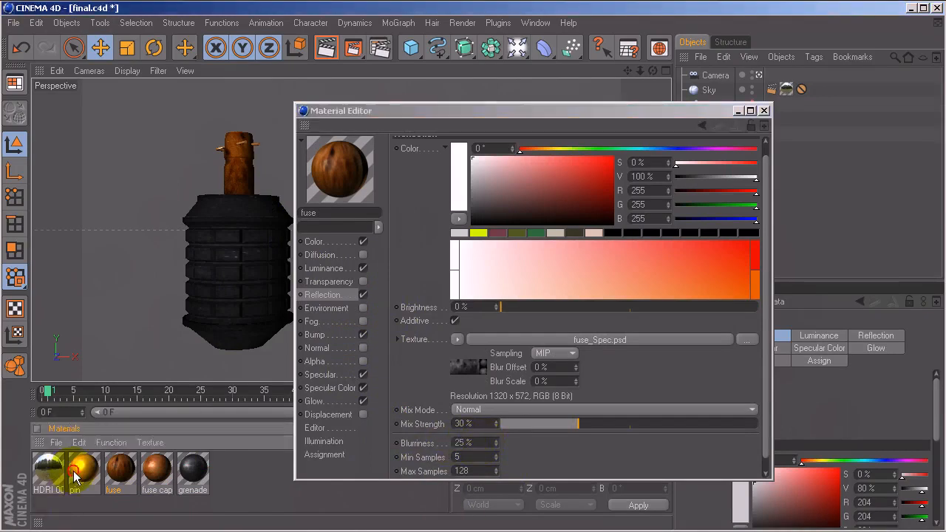
pyautogui.click(330, 241)
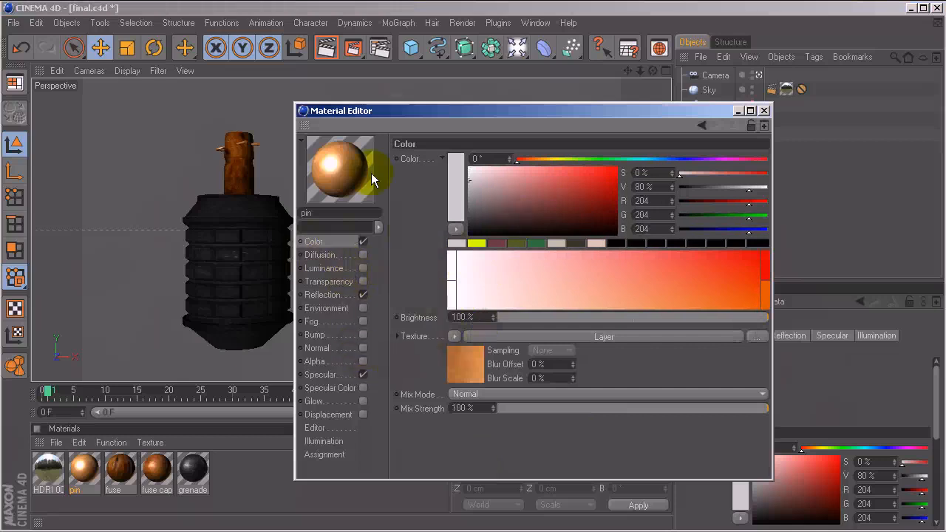
pyautogui.click(482, 334)
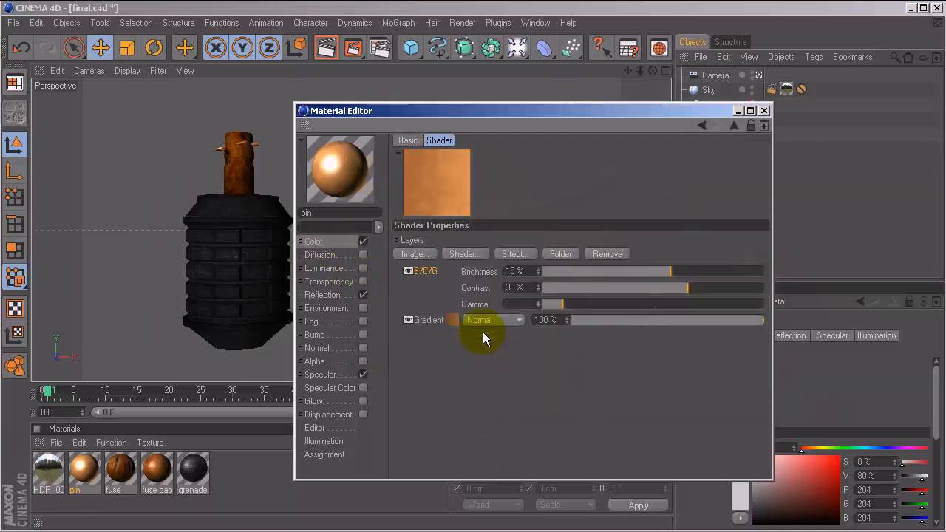
pyautogui.click(453, 322)
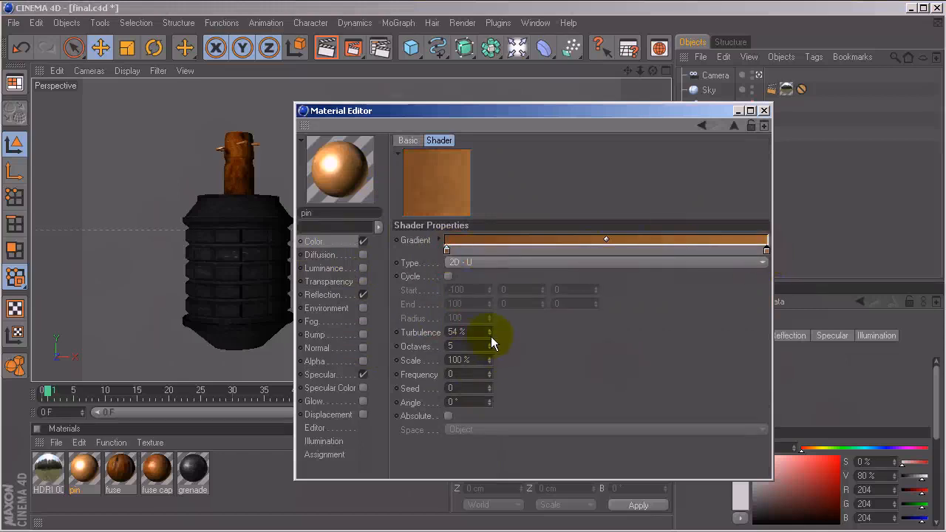
# Step: Try a Turbulence of 100 % in the pin's Gradient shader and return it to 54 %
pyautogui.moveTo(490, 332); pyautogui.dragTo(490, 313)
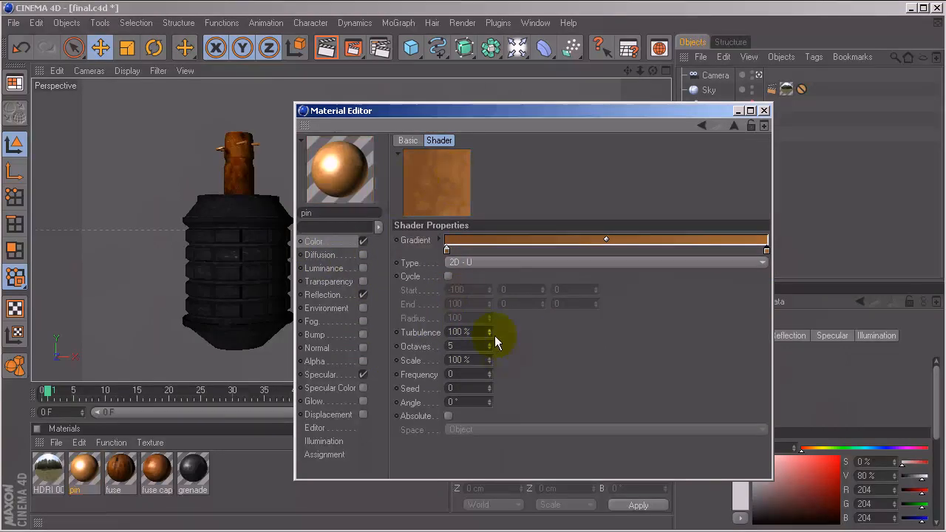
pyautogui.moveTo(490, 333)
pyautogui.mouseDown()
pyautogui.moveTo(490, 352)
pyautogui.moveTo(490, 329)
pyautogui.moveTo(492, 339)
pyautogui.mouseUp()
pyautogui.click(490, 332)
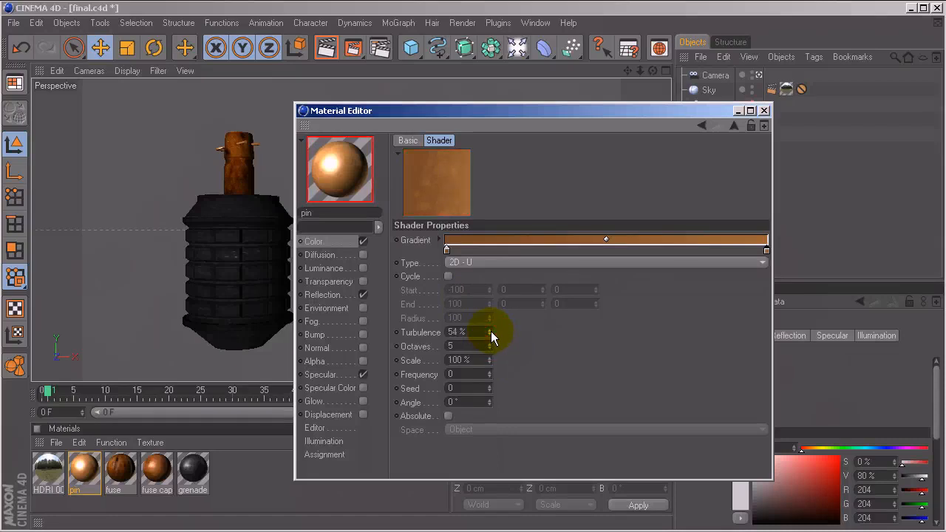
# Step: Compare the pin's color Layer shader with the B/C/G layer off and on, and leave the layer enabled
pyautogui.click(340, 243)
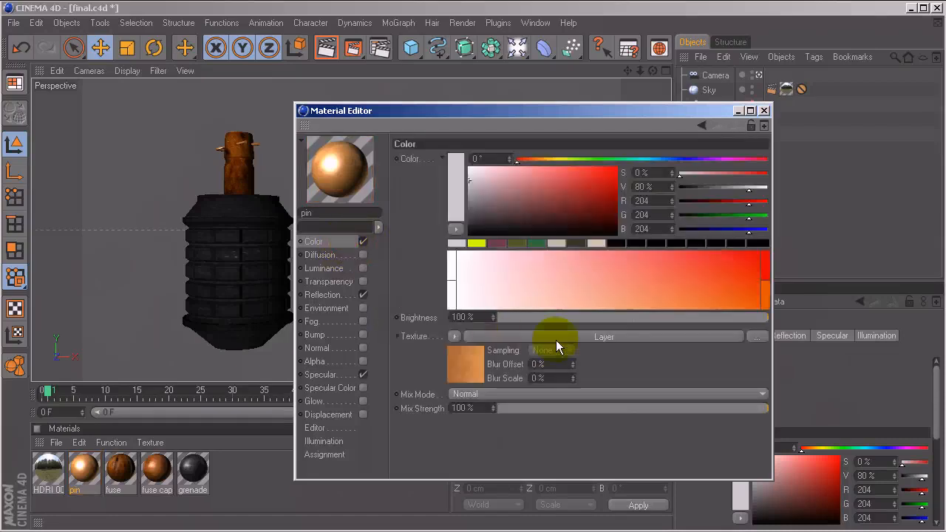
pyautogui.click(483, 339)
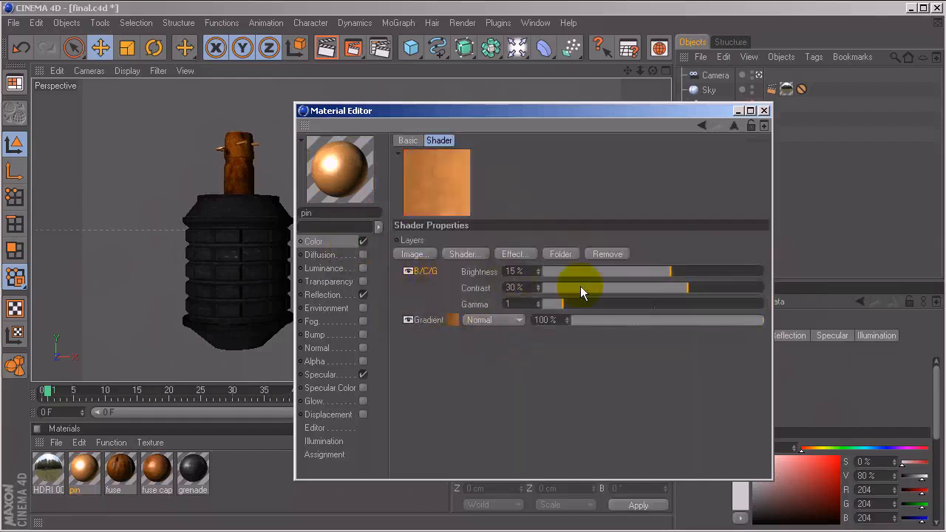
pyautogui.click(408, 271)
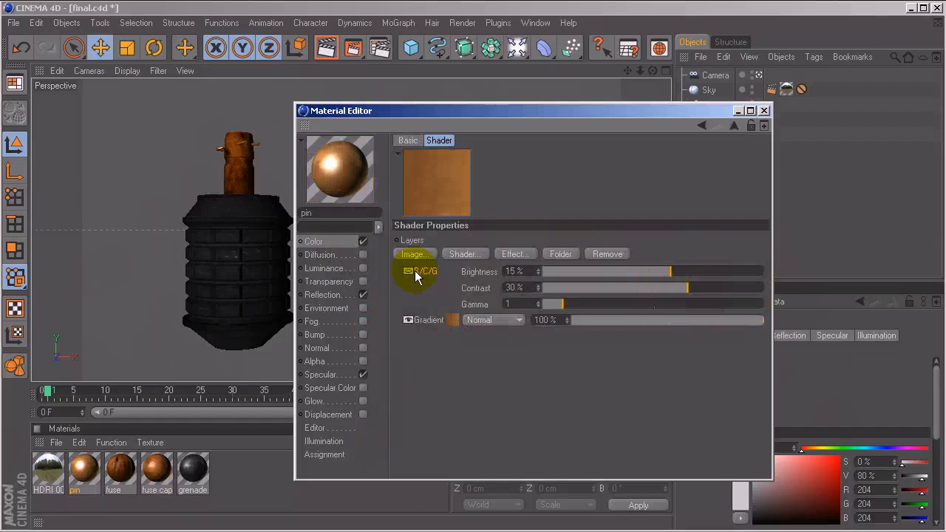
pyautogui.click(407, 271)
# Step: Try a Brightness of 100 % in the pin's Reflection channel and return it to 0 %
pyautogui.click(329, 295)
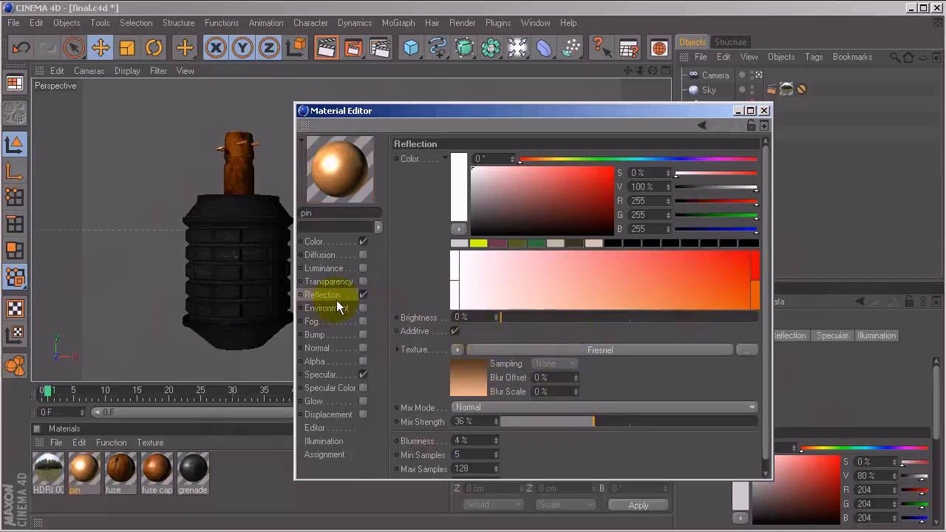
pyautogui.moveTo(534, 318); pyautogui.dragTo(759, 320)
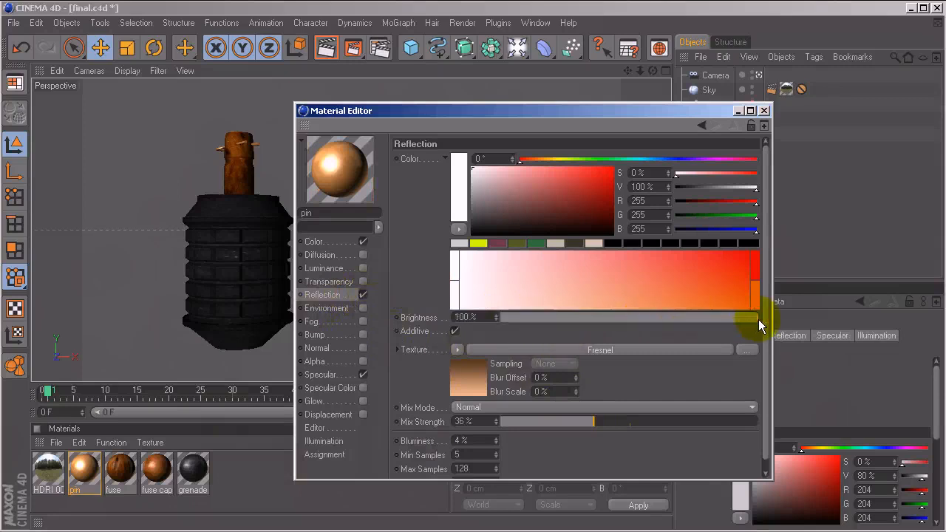
pyautogui.moveTo(626, 319); pyautogui.dragTo(458, 332)
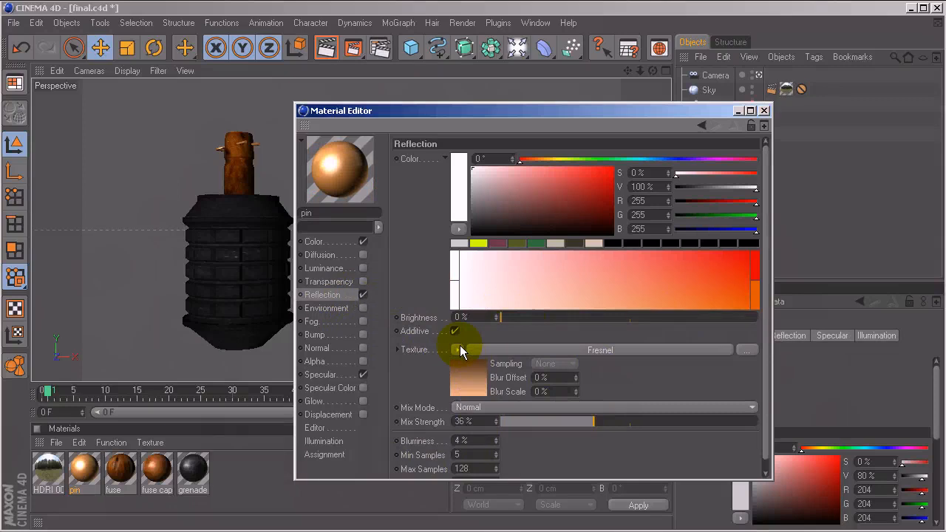
# Step: Inspect the Fresnel shader in the pin's Reflection channel, try a higher Mix Strength, and return it to 36 %
pyautogui.click(460, 347)
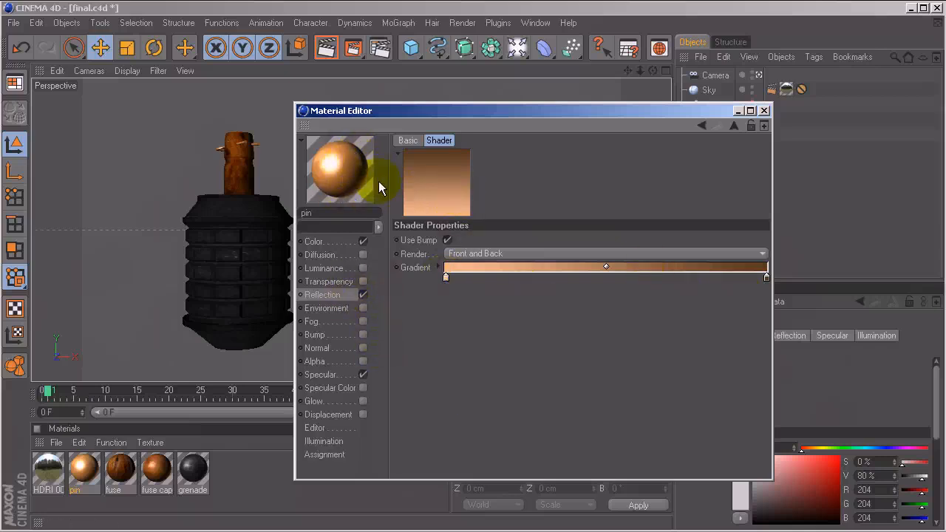
pyautogui.click(346, 299)
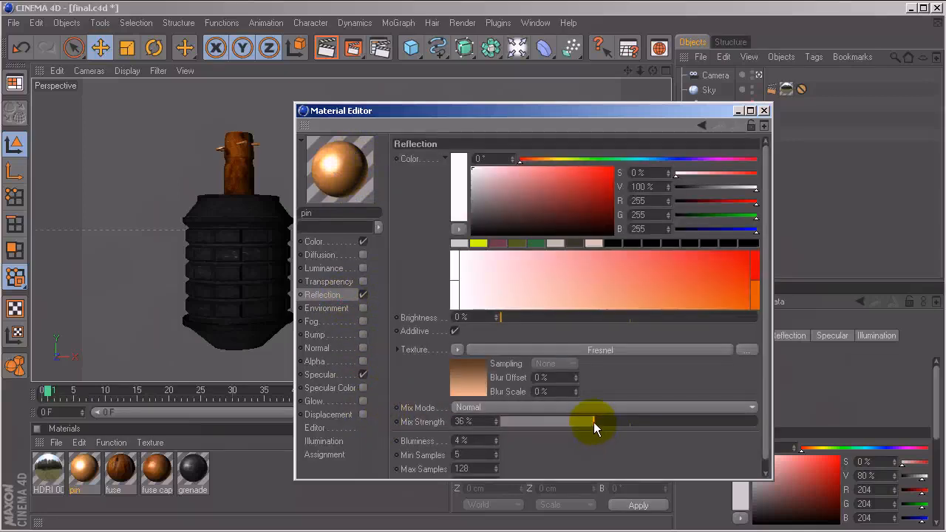
pyautogui.moveTo(598, 425); pyautogui.dragTo(757, 422)
pyautogui.scroll(-1, 551, 414)
pyautogui.click(572, 414)
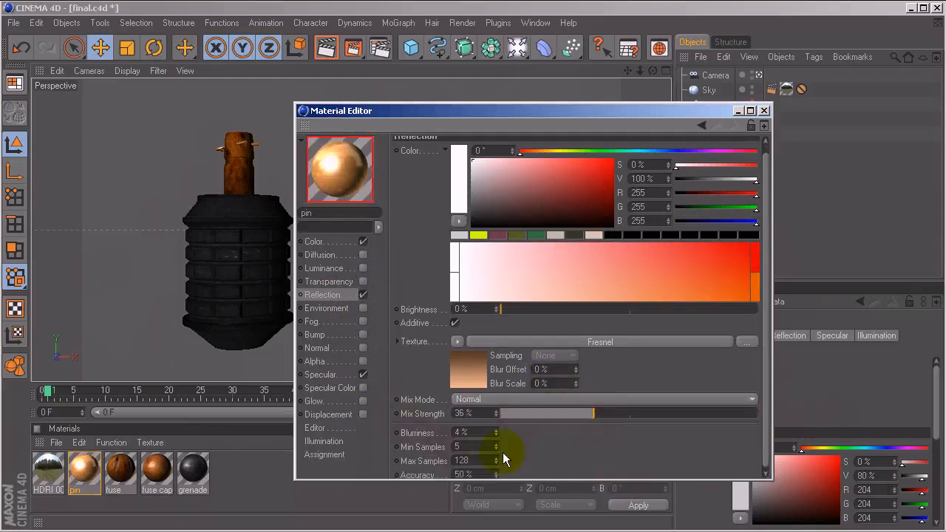
# Step: Inspect the pin's Specular channel and try enabling its Specular Color channel, leaving that channel off
pyautogui.moveTo(528, 450)
pyautogui.mouseDown()
pyautogui.moveTo(532, 465)
pyautogui.moveTo(529, 453)
pyautogui.mouseUp()
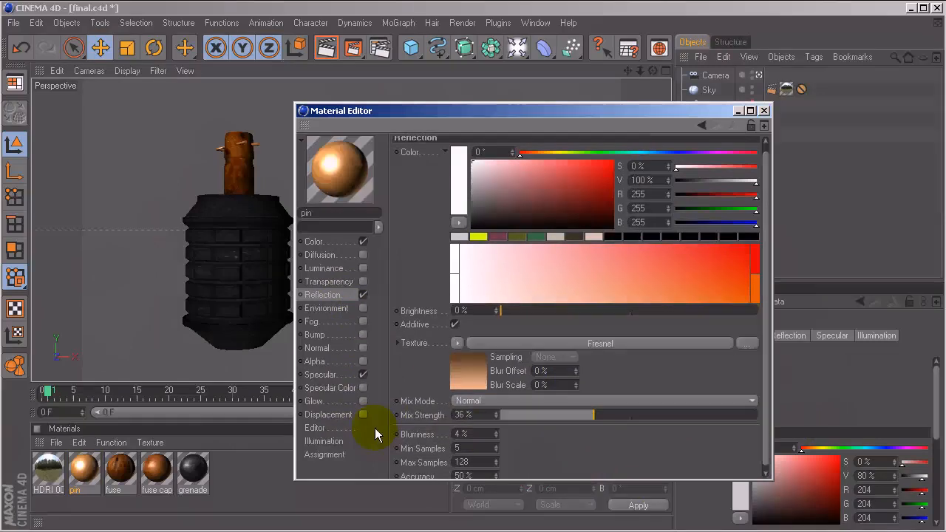
pyautogui.click(343, 377)
pyautogui.click(153, 488)
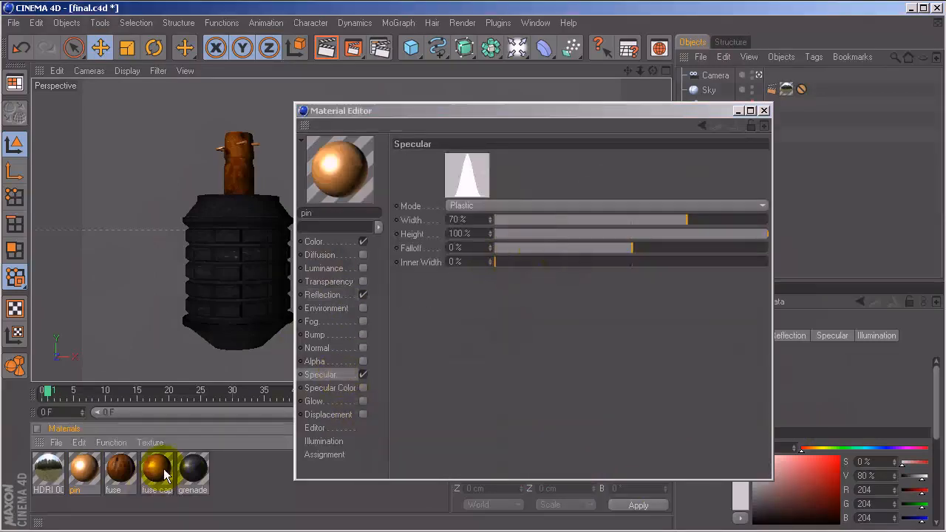
pyautogui.click(85, 471)
pyautogui.click(355, 387)
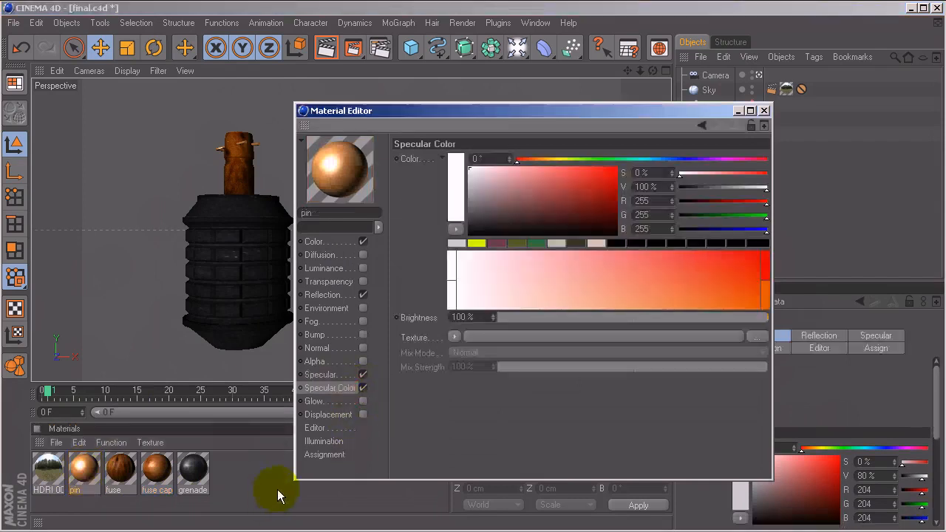
pyautogui.click(363, 388)
pyautogui.click(341, 370)
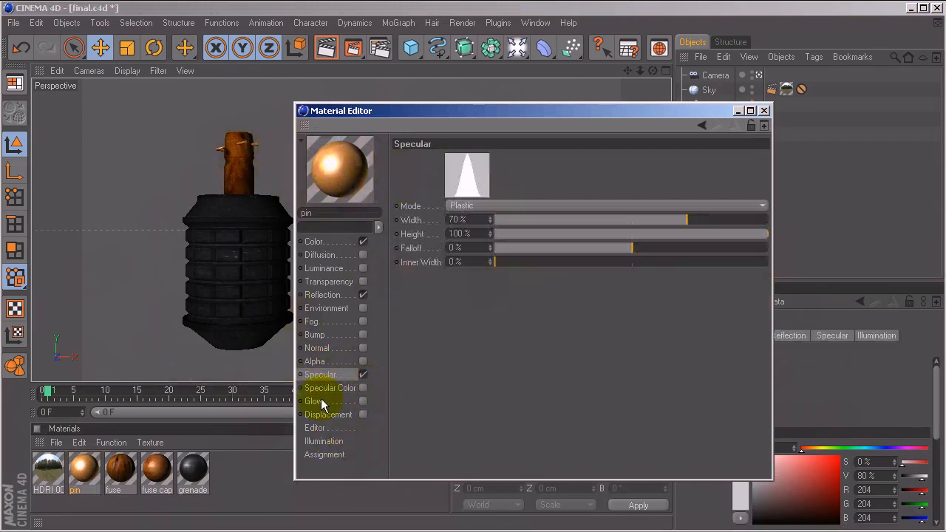
# Step: Compare the pin material with the Reflection channel off and on, leave it enabled, and close the Material Editor
pyautogui.click(363, 295)
pyautogui.click(363, 295)
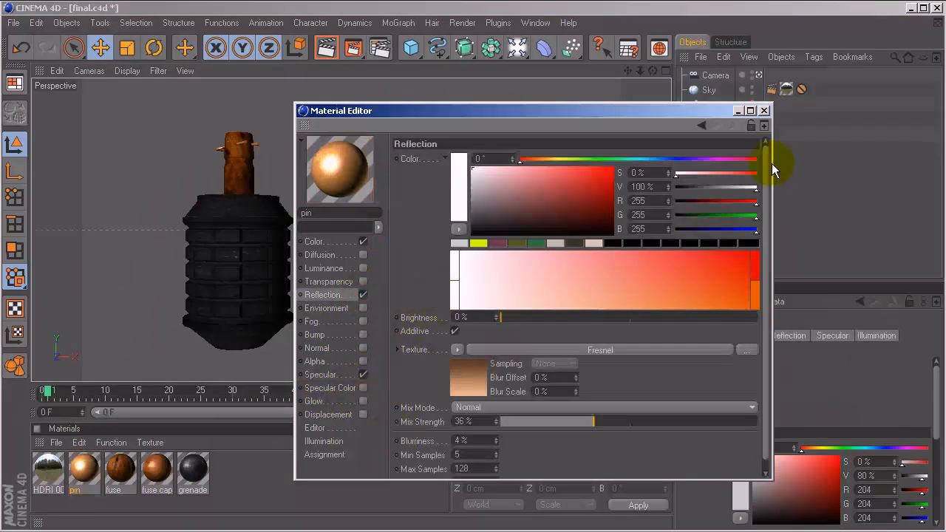
pyautogui.click(764, 111)
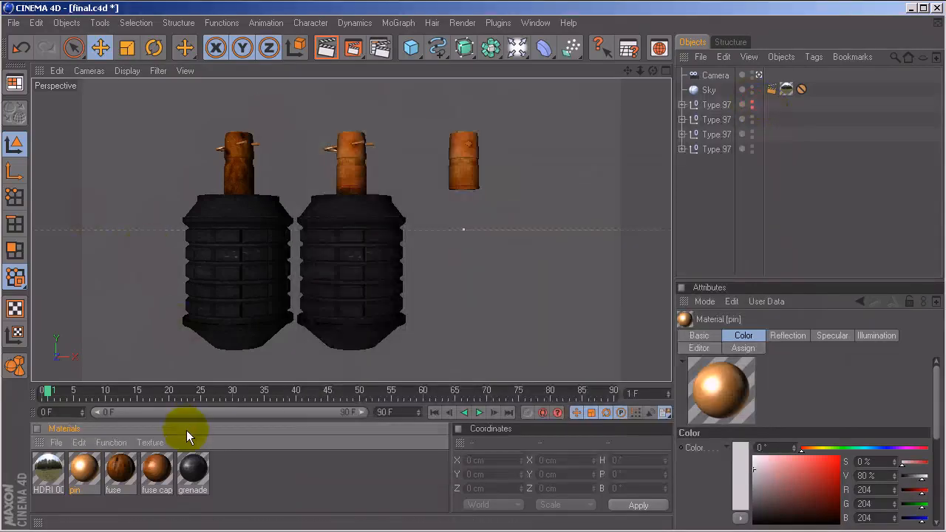
# Step: Hide the second, third and fourth Type 97 objects in the viewport and make the first one visible
pyautogui.click(750, 116)
pyautogui.click(752, 132)
pyautogui.click(752, 148)
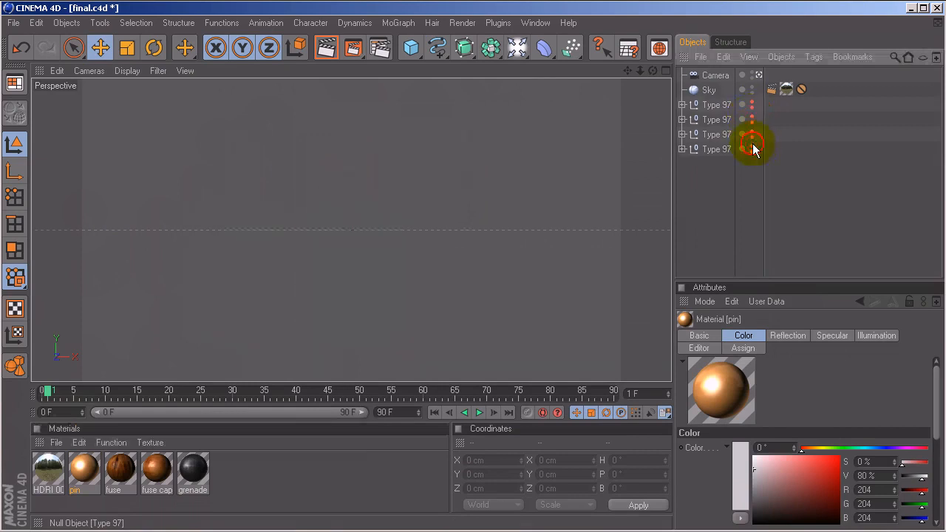
pyautogui.click(751, 104)
# Step: Examine the textured body, fuse and pin of the first Type 97 grenade from above and up close
pyautogui.moveTo(483, 271); pyautogui.dragTo(519, 276)
pyautogui.moveTo(419, 179); pyautogui.dragTo(473, 276)
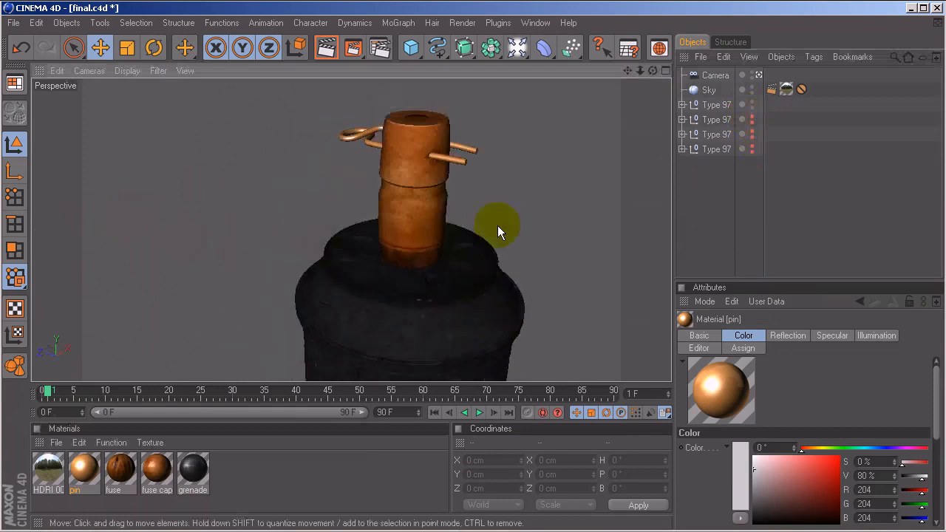
pyautogui.scroll(-8, 431, 234)
pyautogui.moveTo(521, 238); pyautogui.dragTo(473, 269)
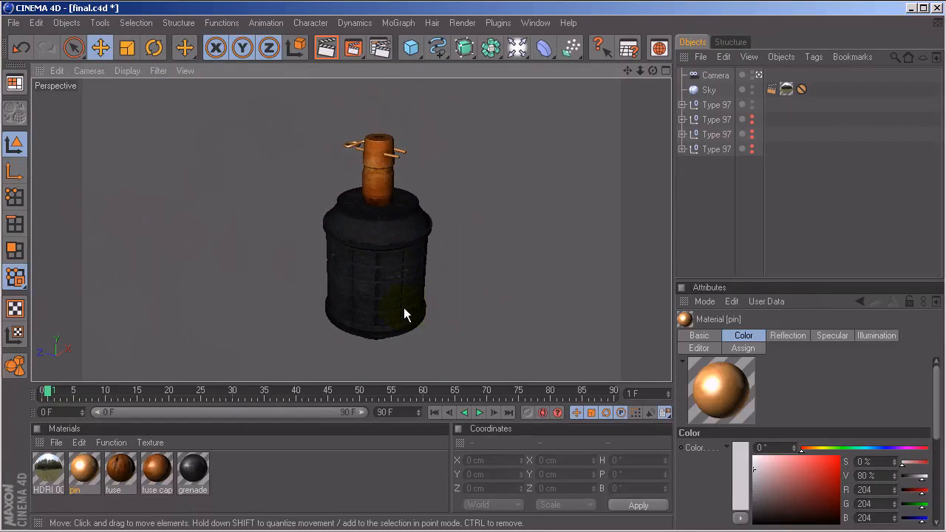
pyautogui.moveTo(392, 216); pyautogui.dragTo(473, 276)
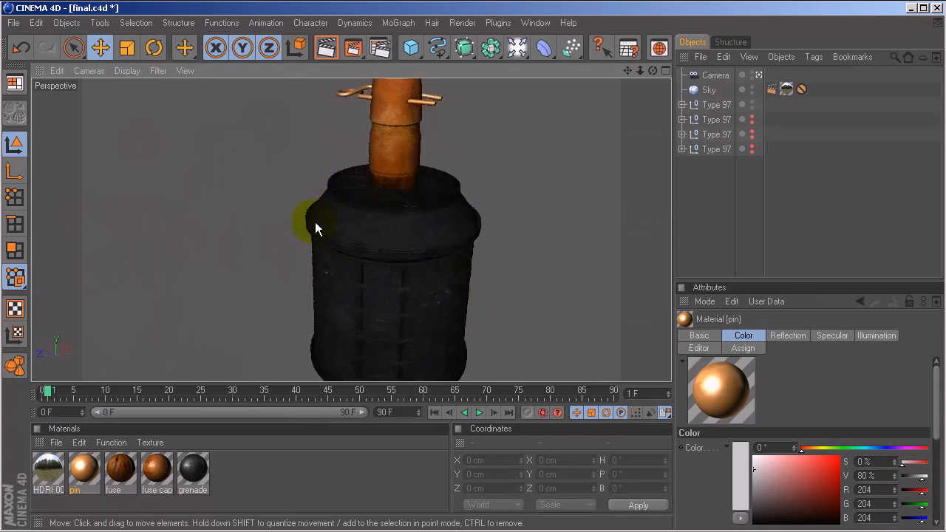